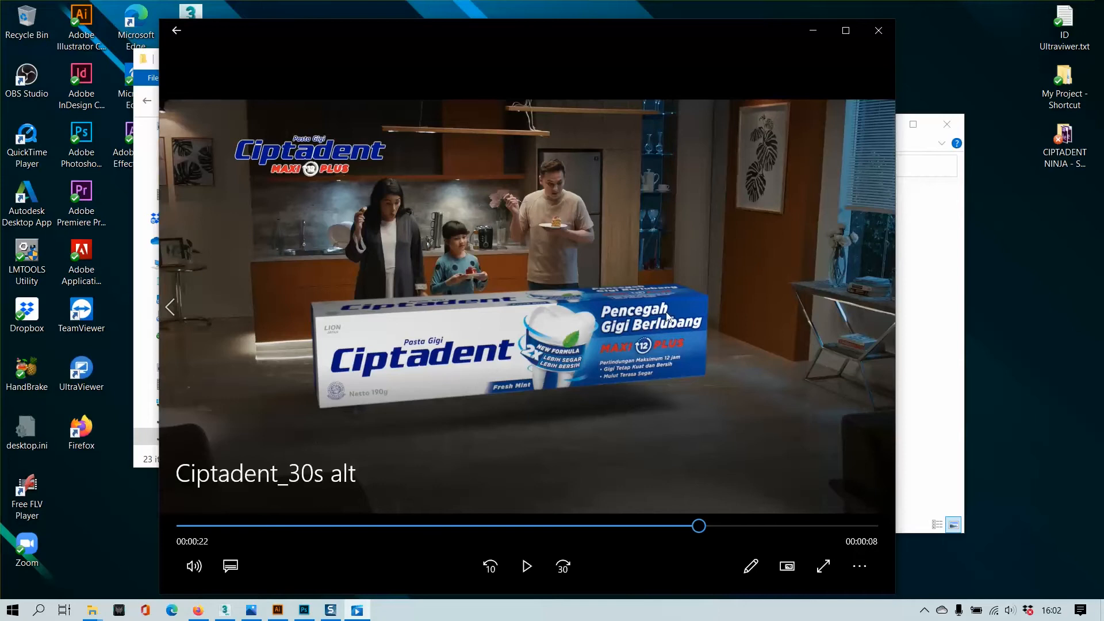
- Minimize the Ciptadent video and switch to the pack_ciptadent.psd box artwork in Photoshop
mouse_move(701, 533)
mouse_down()
mouse_move(664, 534)
mouse_move(698, 534)
mouse_up()
click(813, 31)
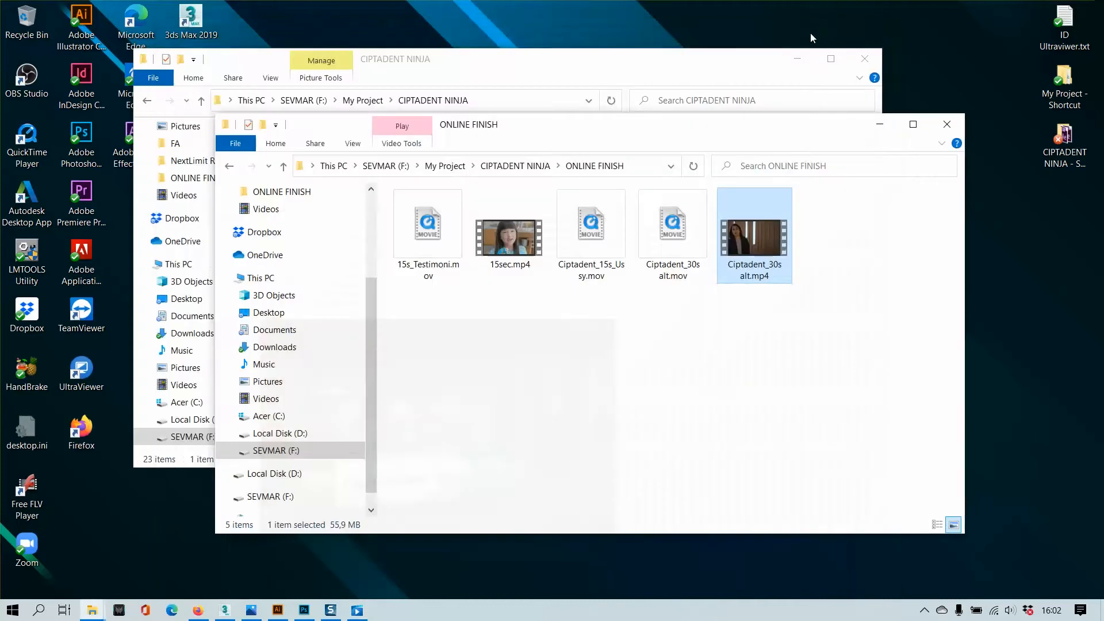
click(693, 63)
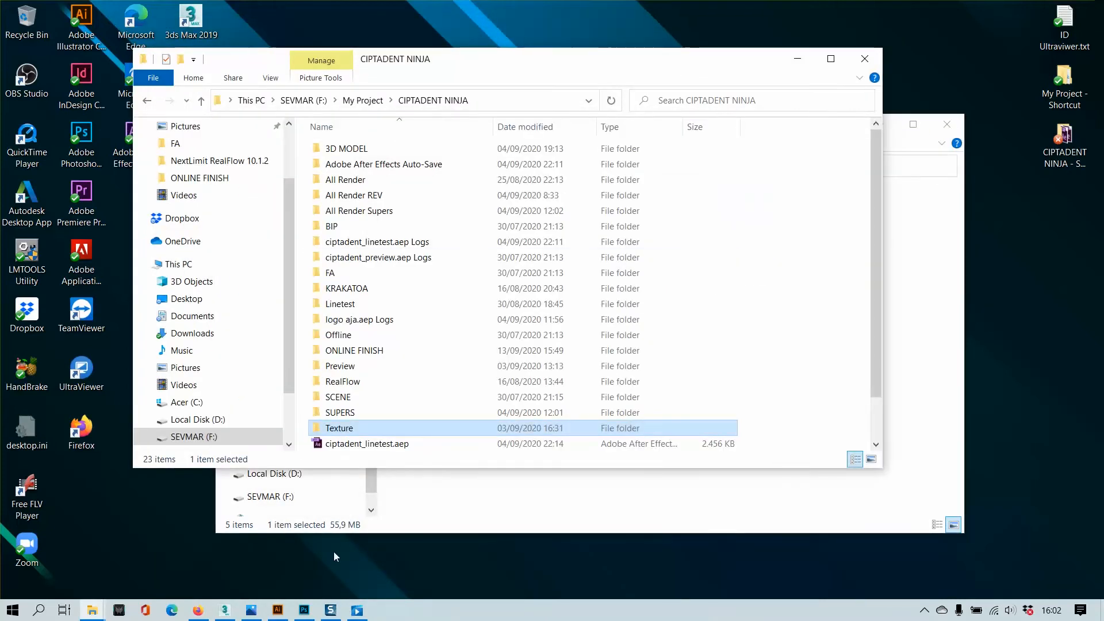
click(304, 611)
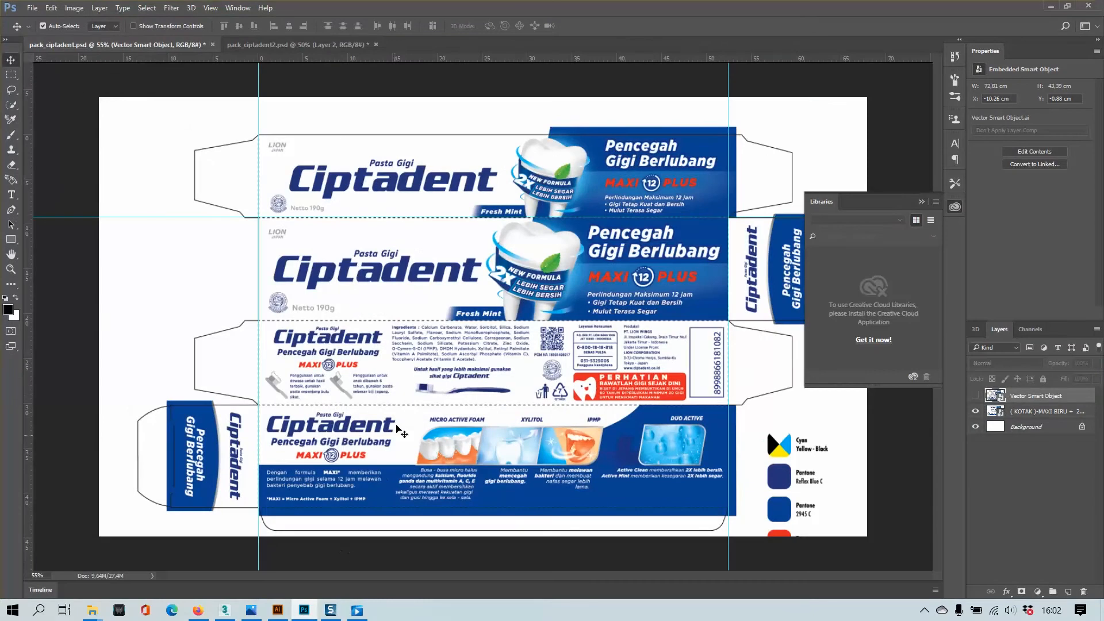
- Switch to Illustrator, clear the selection and examine the Ciptadent box layout against its Photoshop version
click(277, 611)
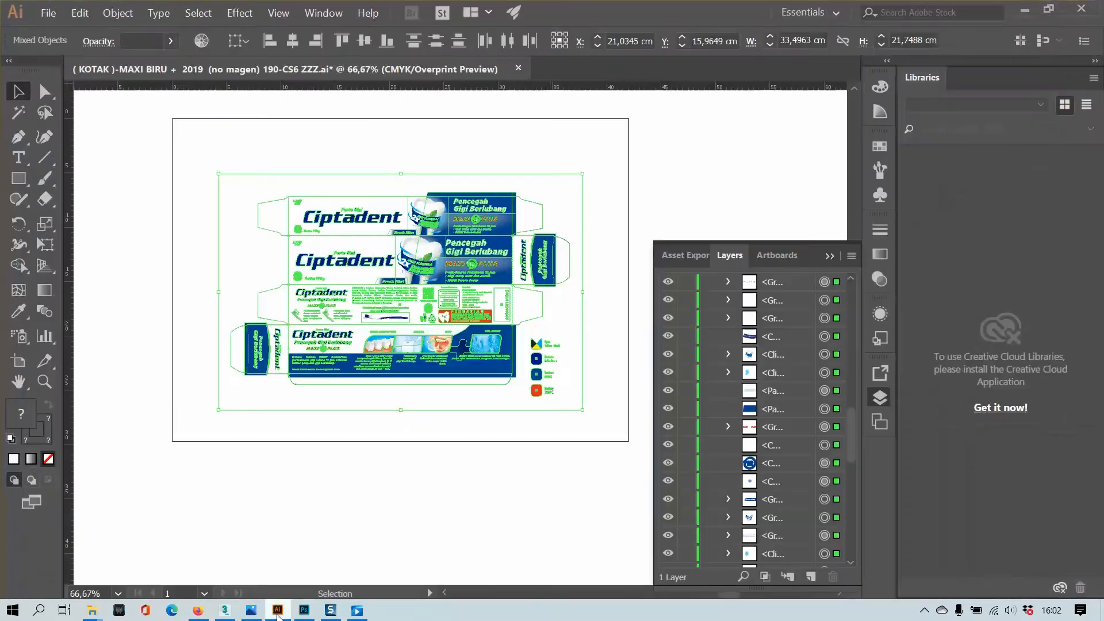
click(551, 495)
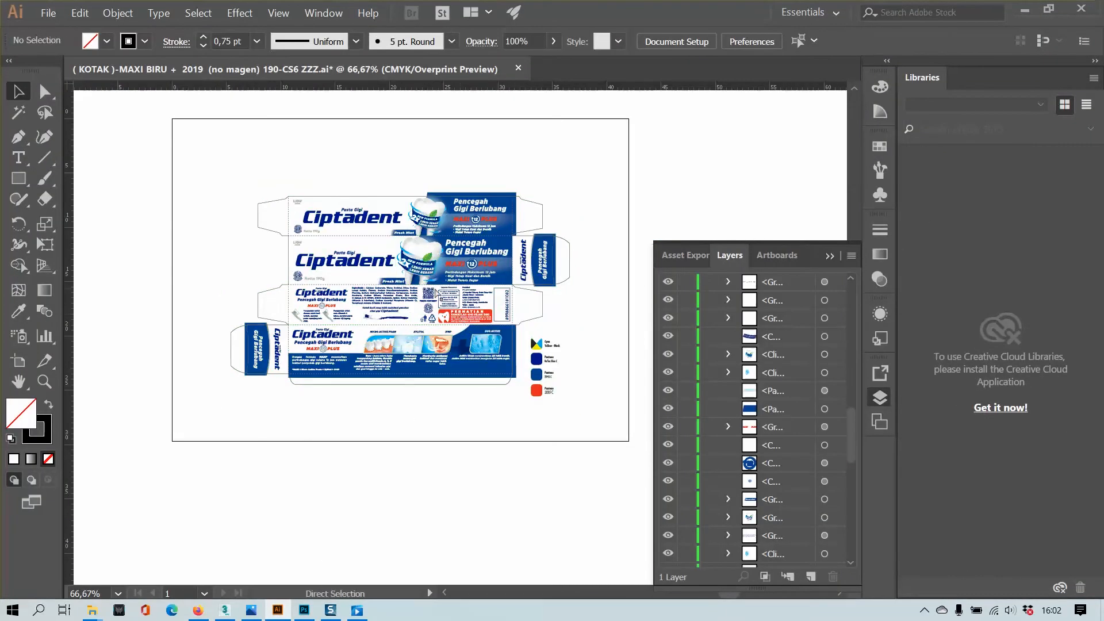
alt+scroll(432, 285, up, 2)
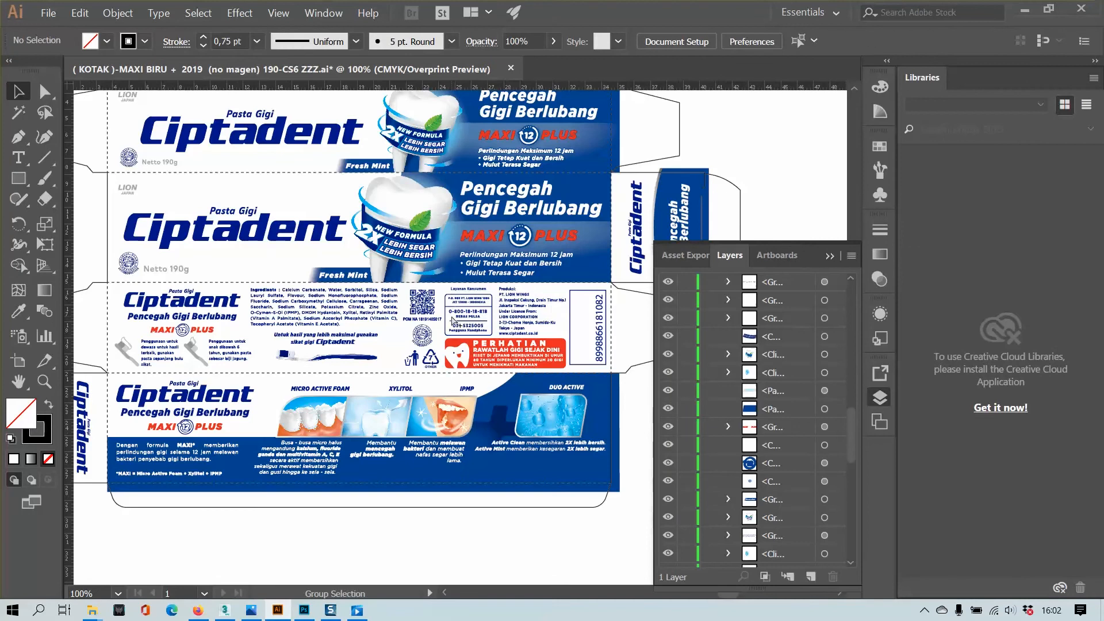
key(ctrl+minus)
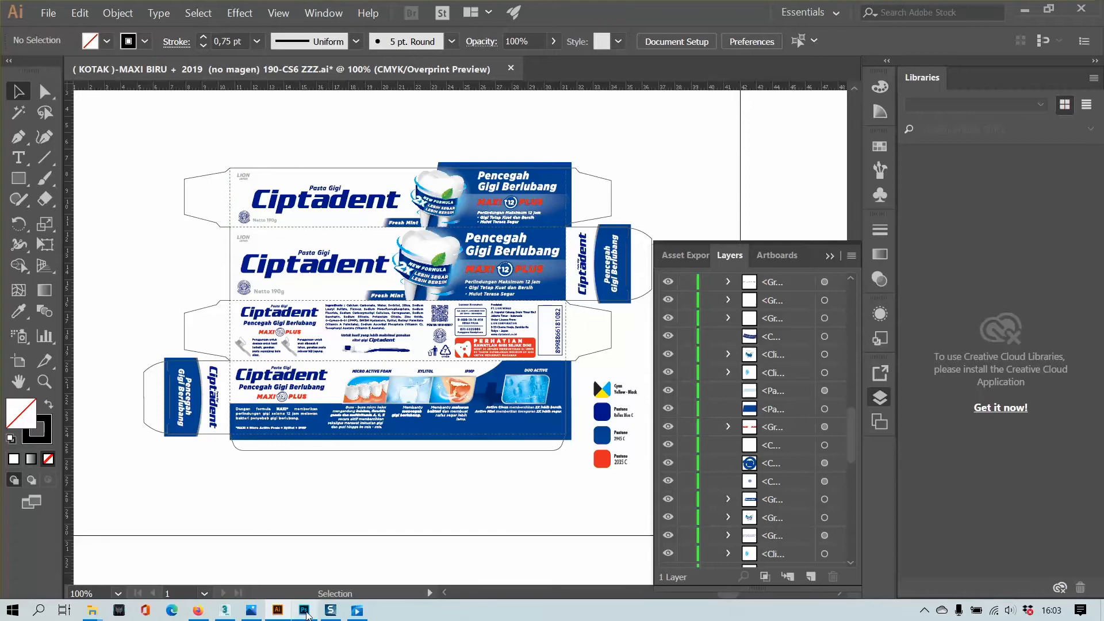
click(304, 611)
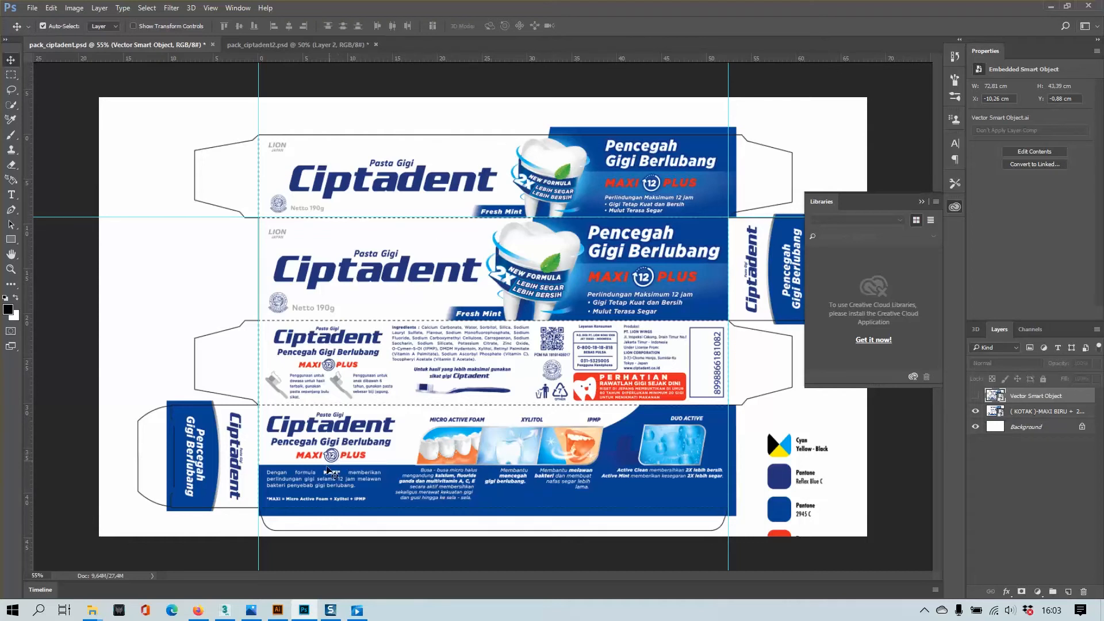
click(279, 613)
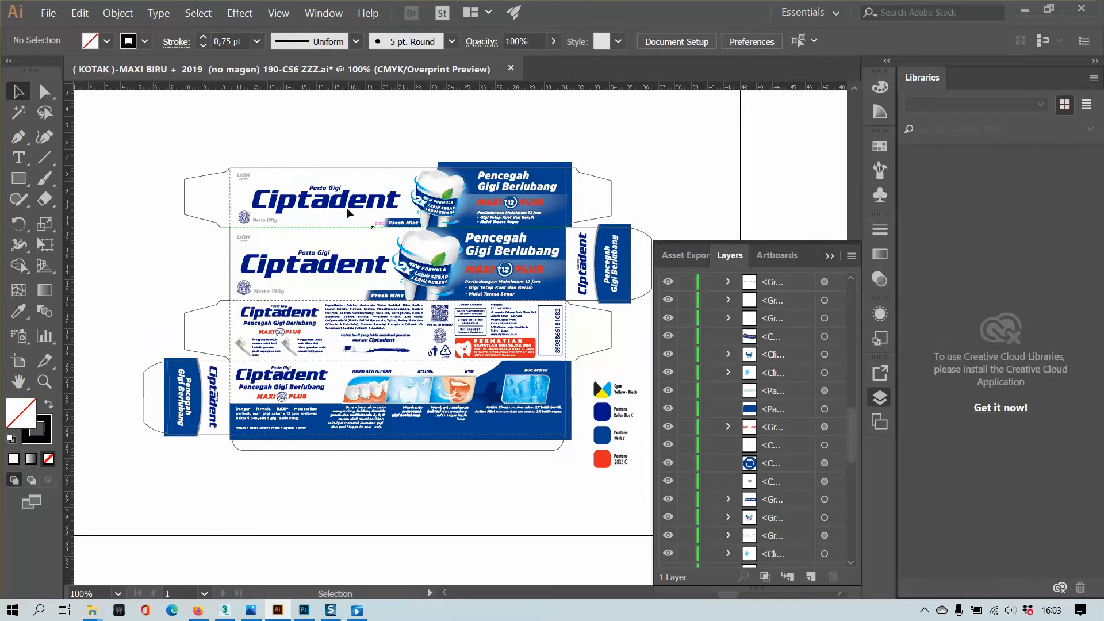
- Delete the die-line outline group from the Ciptadent box artwork in Illustrator
click(222, 175)
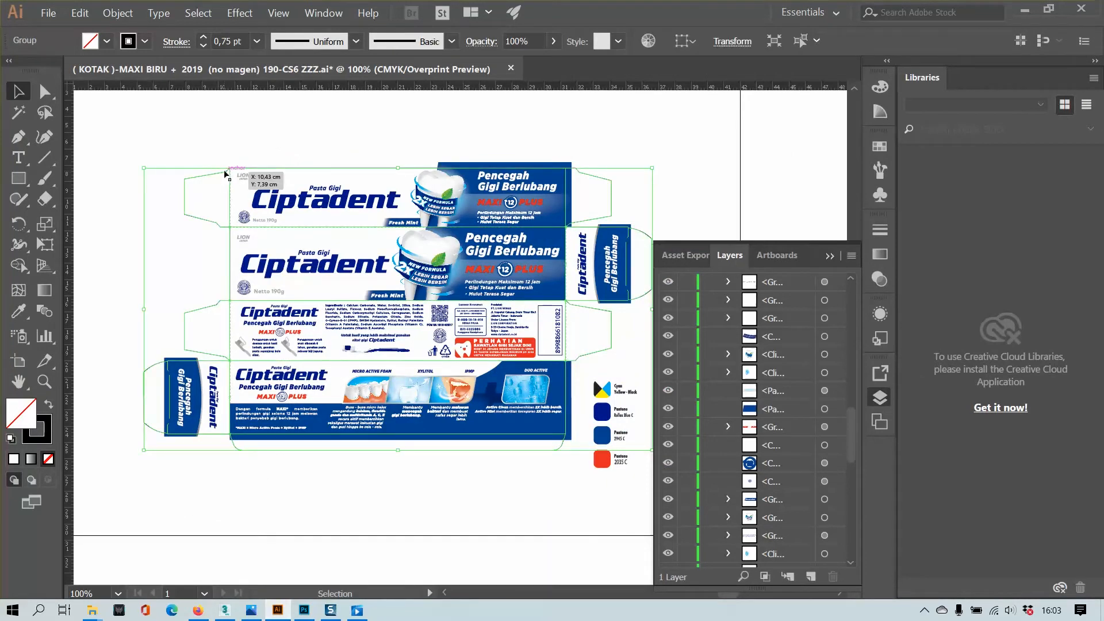
drag(226, 172, 414, 398)
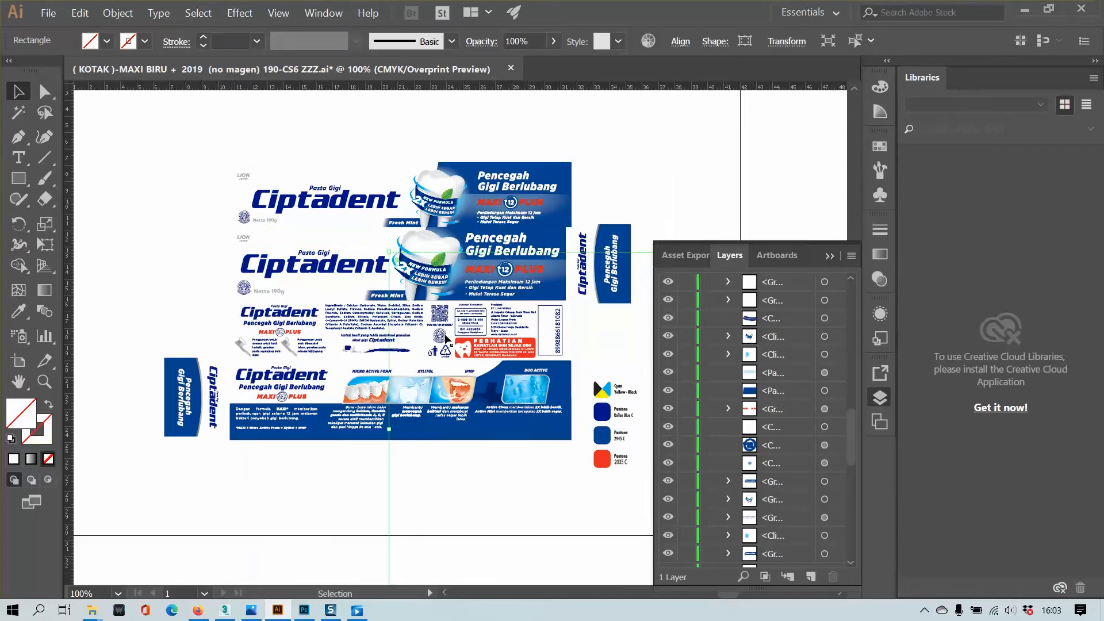
click(482, 512)
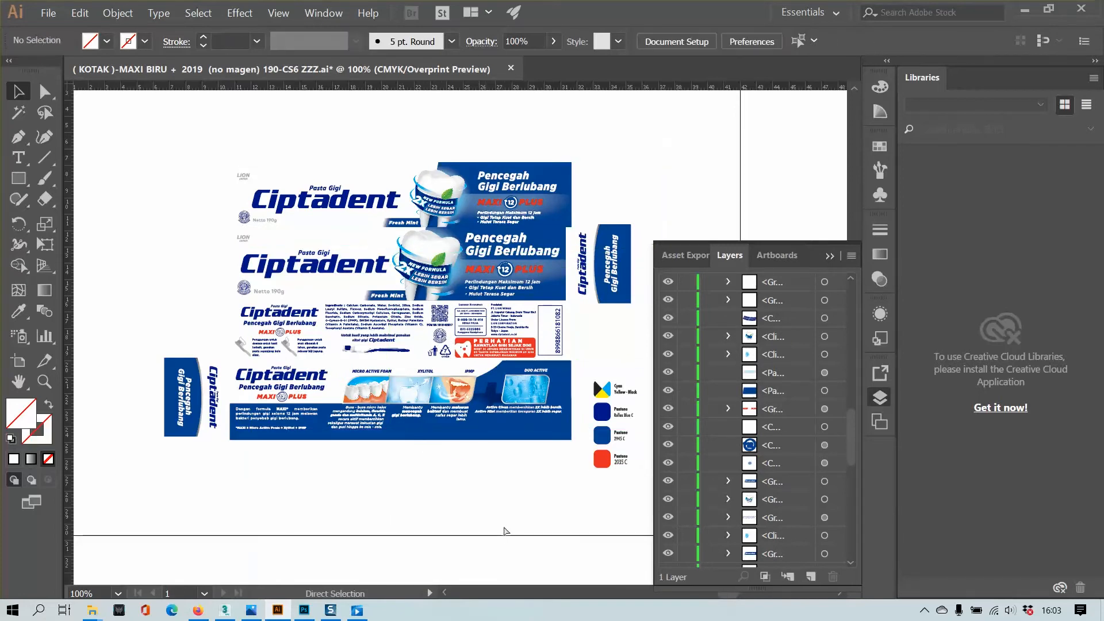
- Copy all the box artwork and paste it as a Smart Object above a new layer in Photoshop's pack_ciptadent.psd
key(ctrl+a)
key(ctrl)
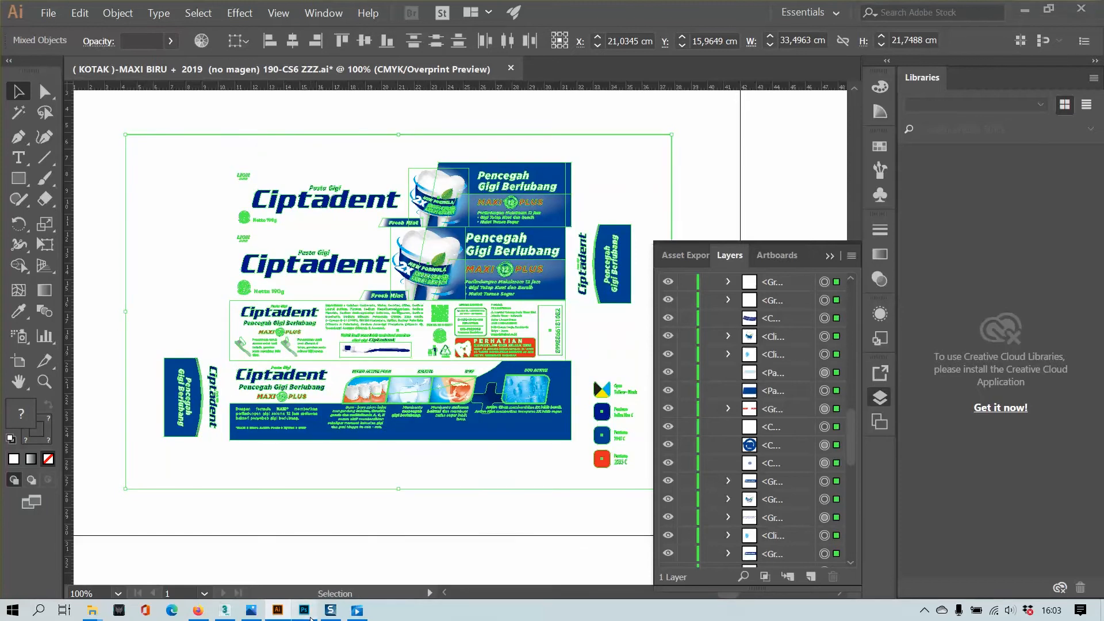
click(304, 611)
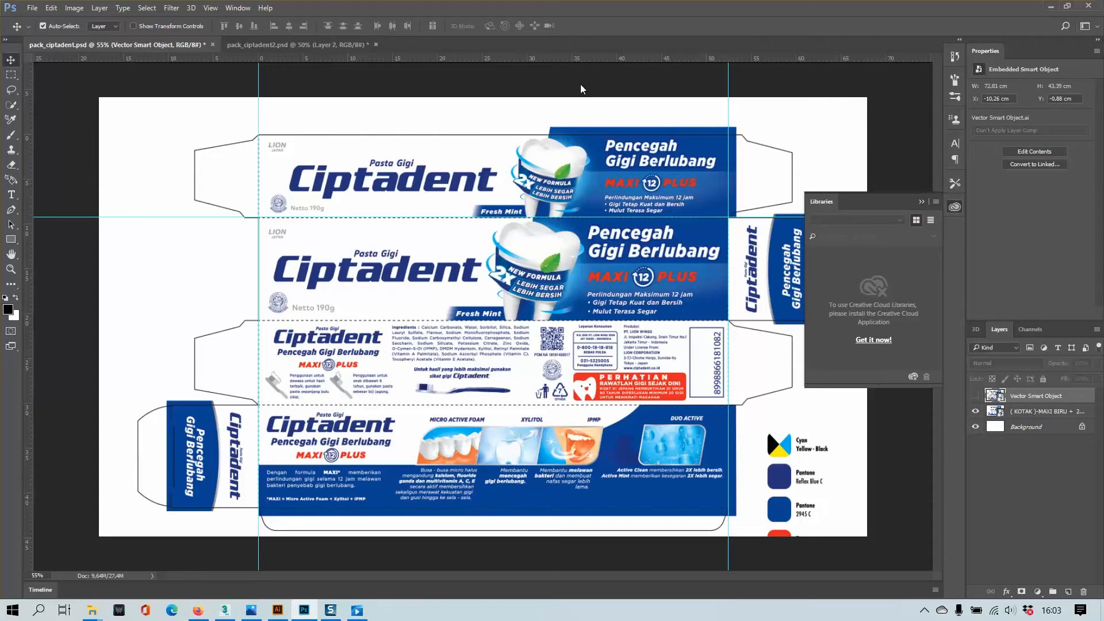
key(ctrl+shift+alt+n)
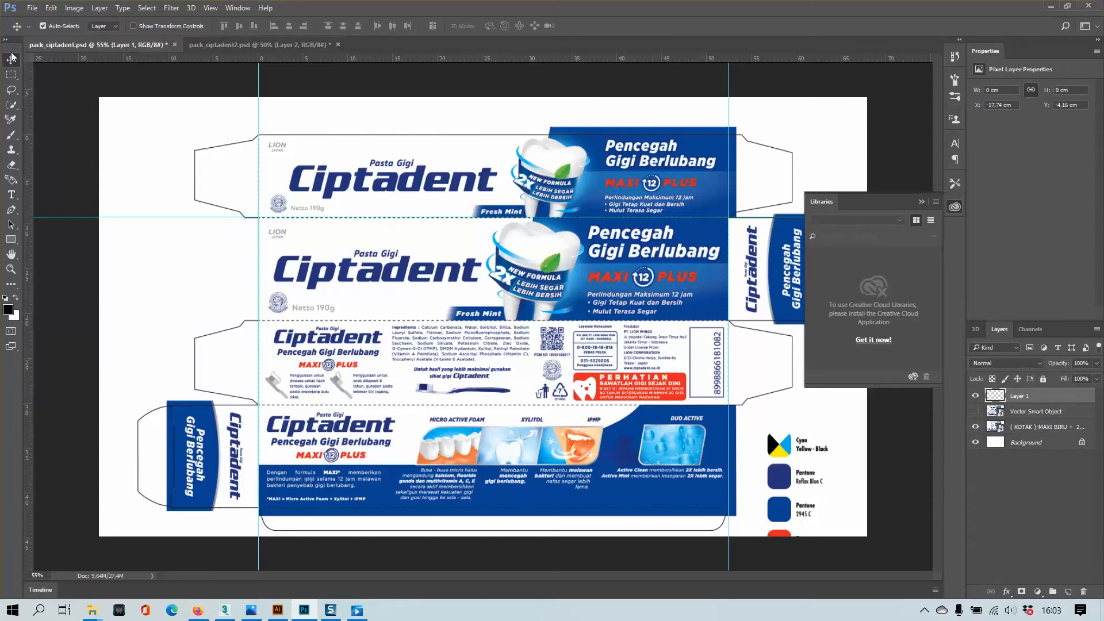
key(ctrl+v)
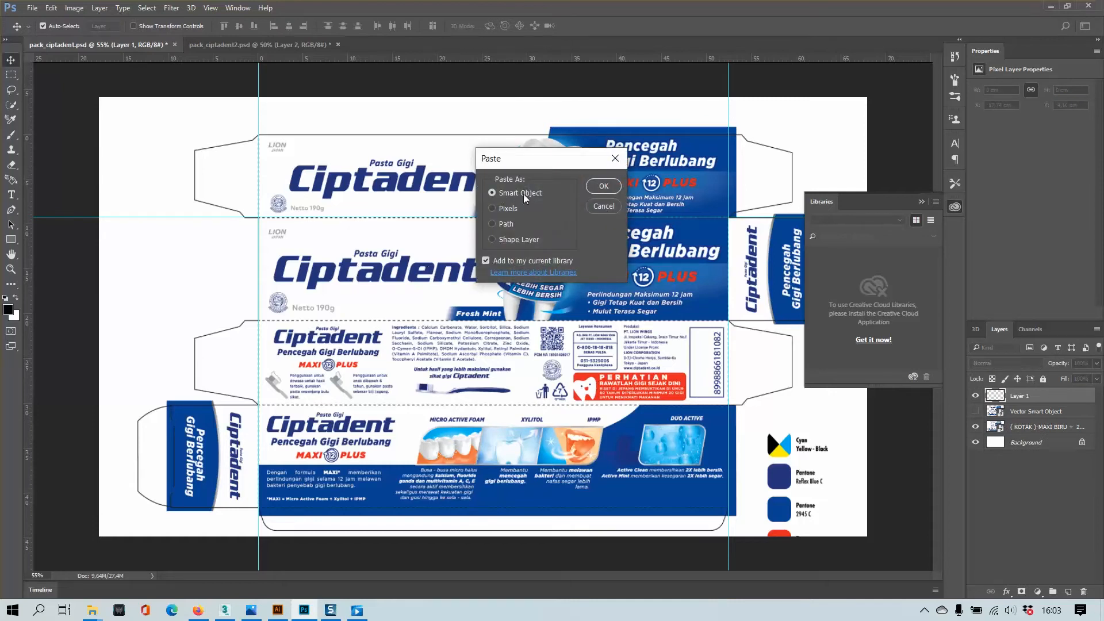
click(601, 188)
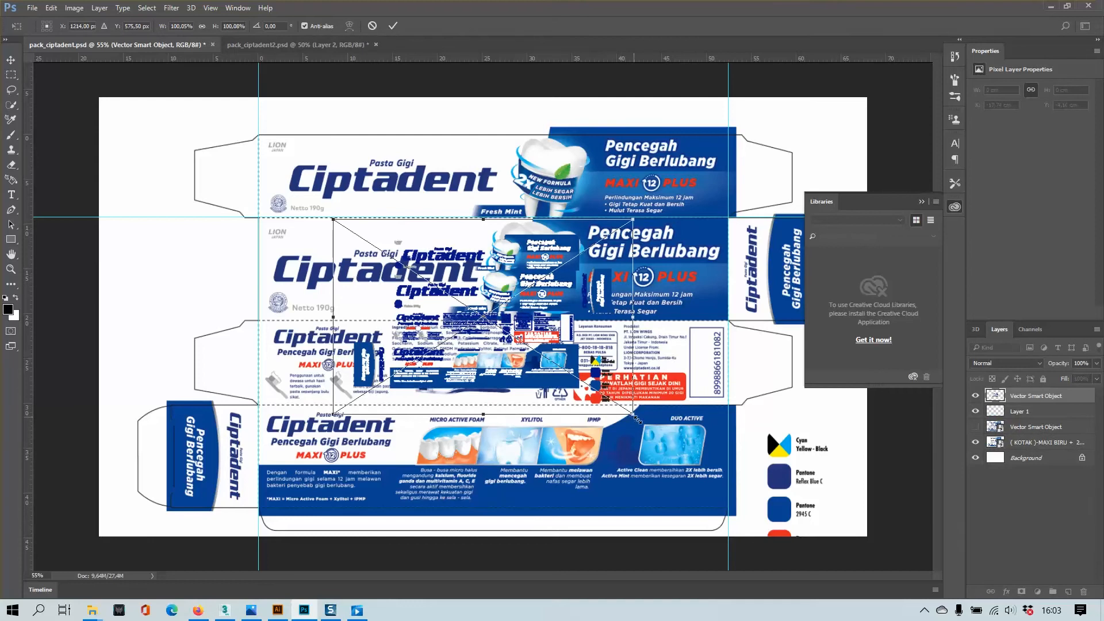
- Scale the pasted artwork to about 211% and hide Layer 1 and the ( KOTAK )-MAXI BIRU layer
alt+shift+drag(636, 417, 803, 525)
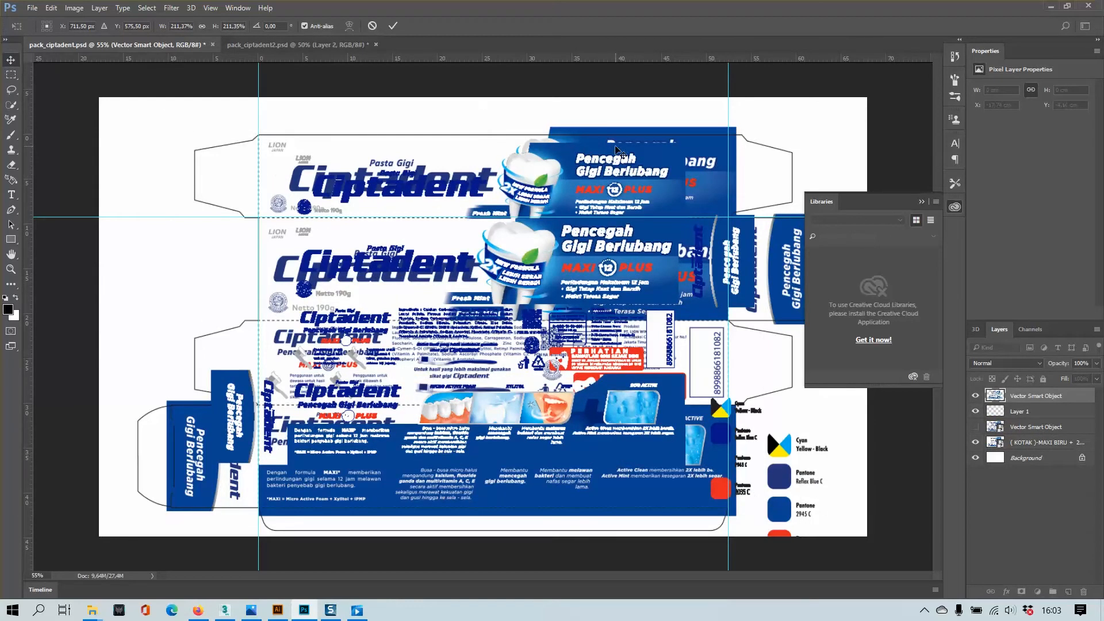
key(Escape)
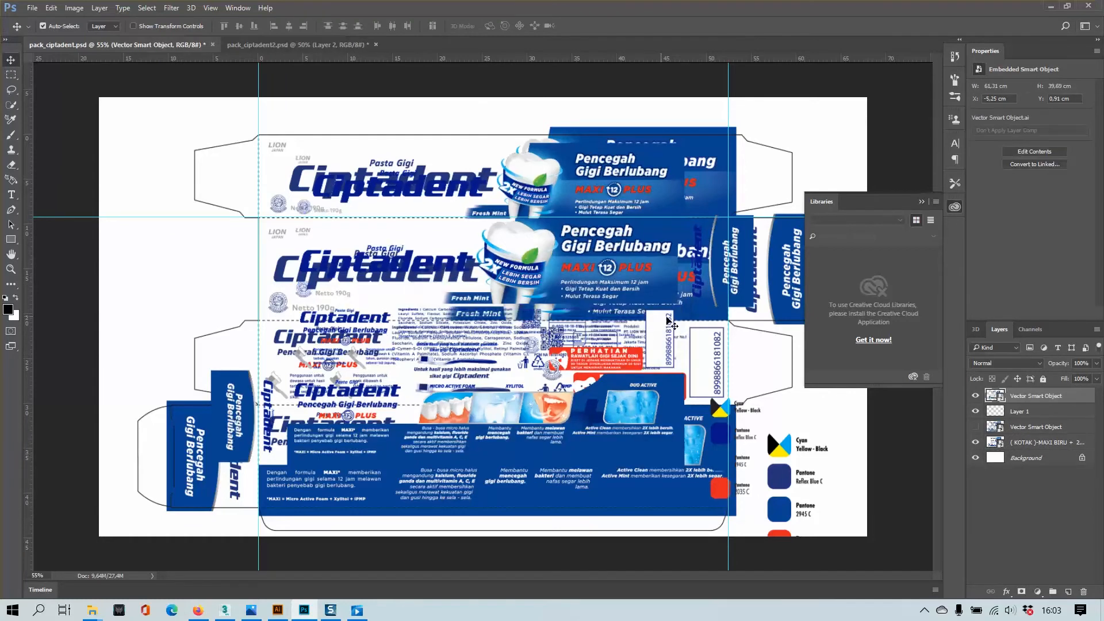
click(975, 443)
click(975, 412)
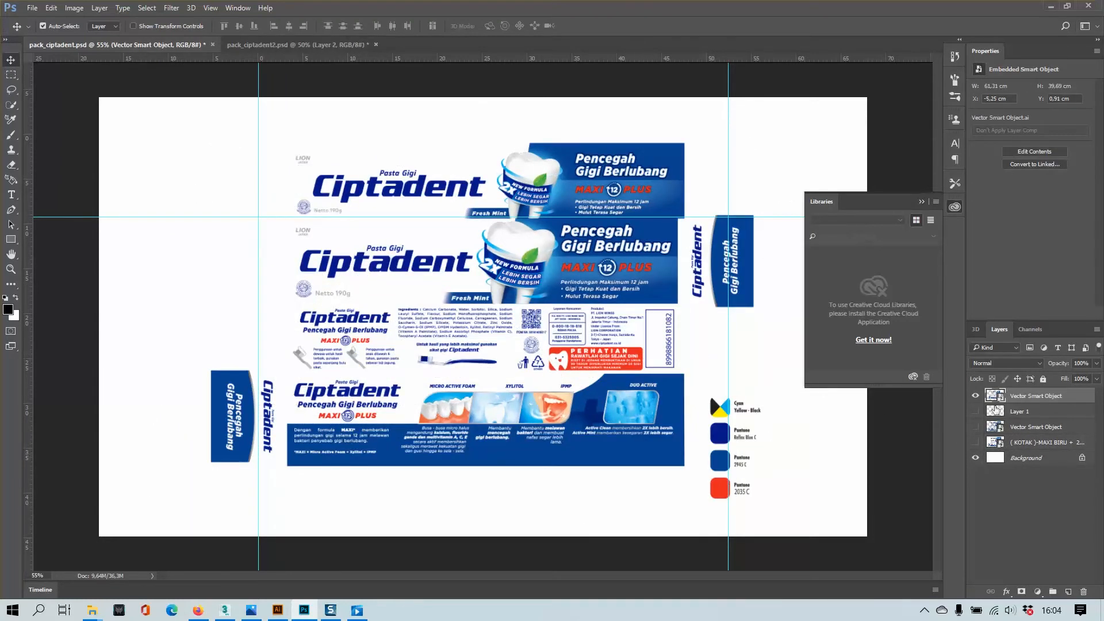
- Compare the pasted artwork with the ( KOTAK )-MAXI BIRU layer by toggling that layer's visibility
click(976, 442)
click(976, 443)
click(976, 442)
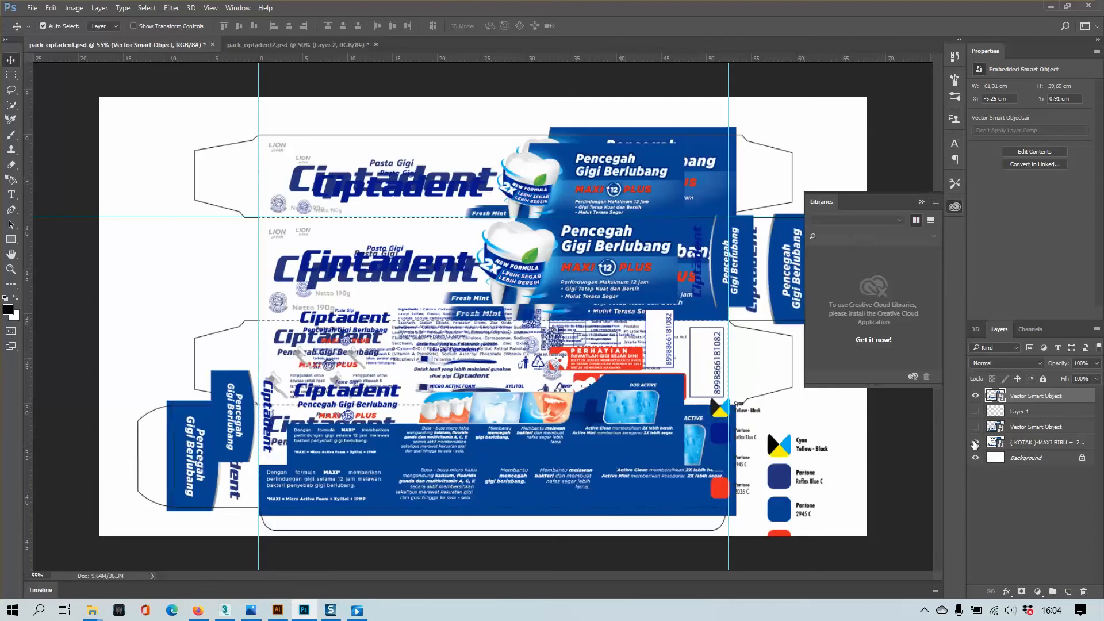
click(976, 442)
click(975, 443)
click(975, 443)
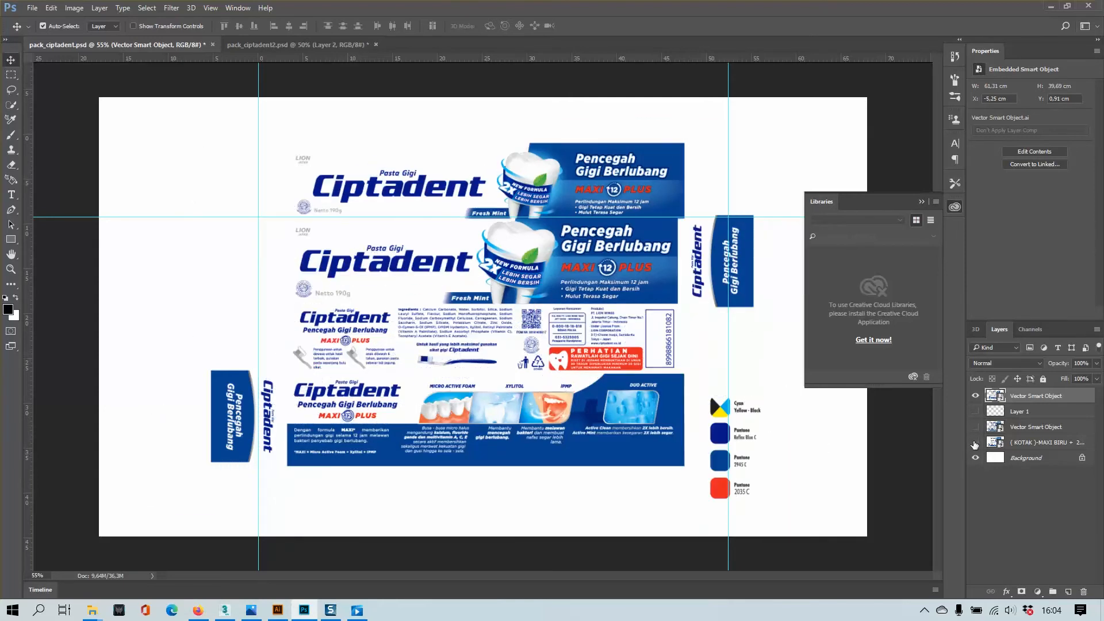
click(975, 442)
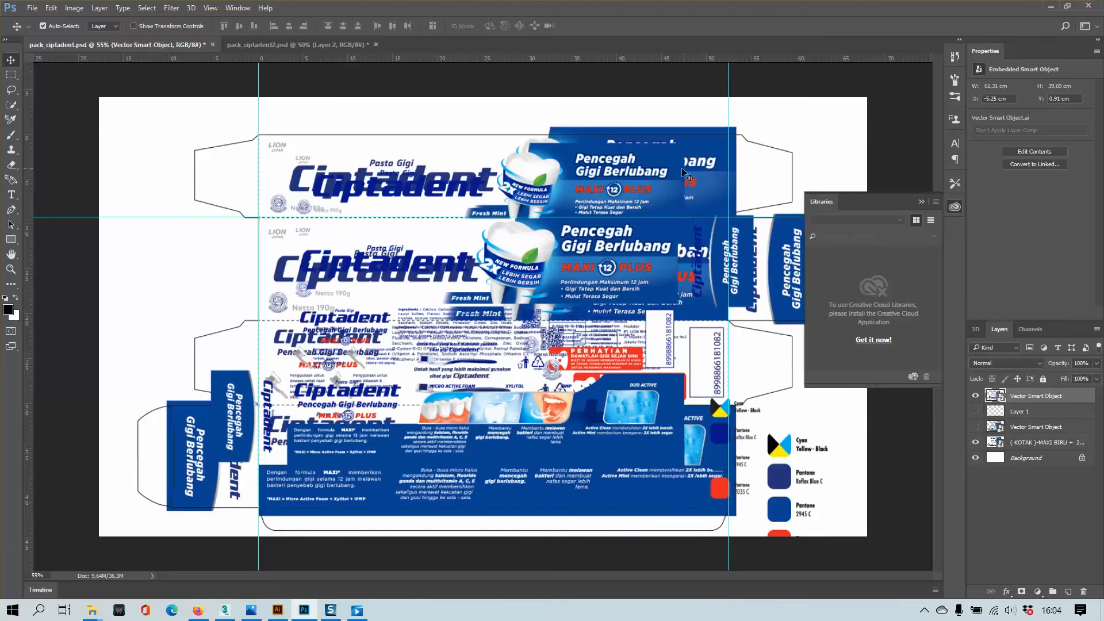
click(974, 443)
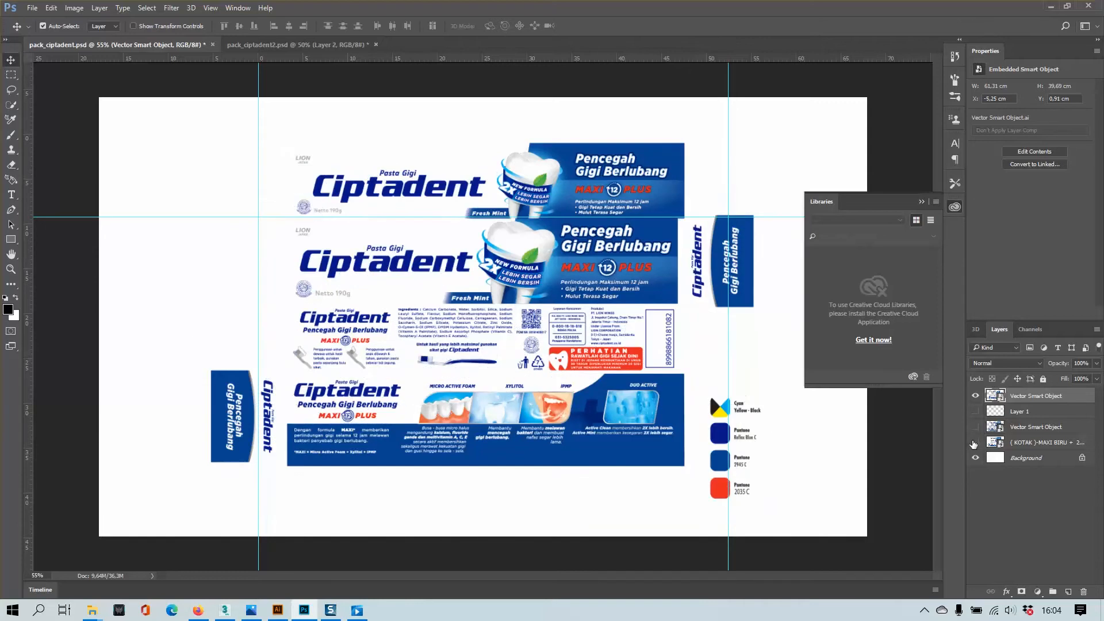
- Show the ( KOTAK )-MAXI BIRU layer and keep both Vector Smart Object layers hidden
click(975, 442)
click(976, 396)
click(975, 429)
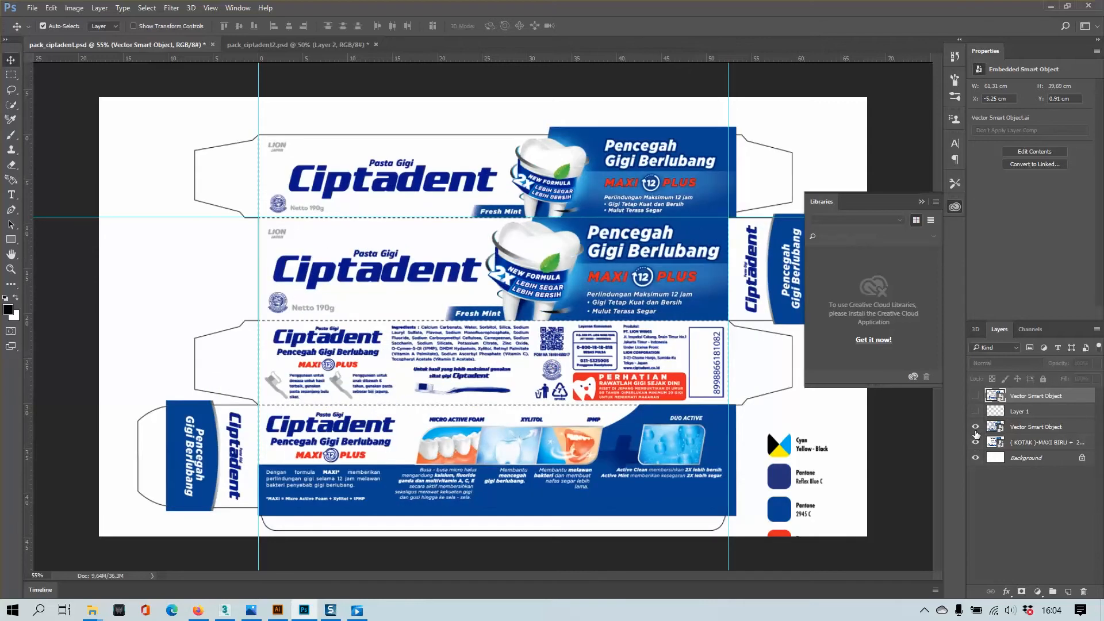
click(975, 430)
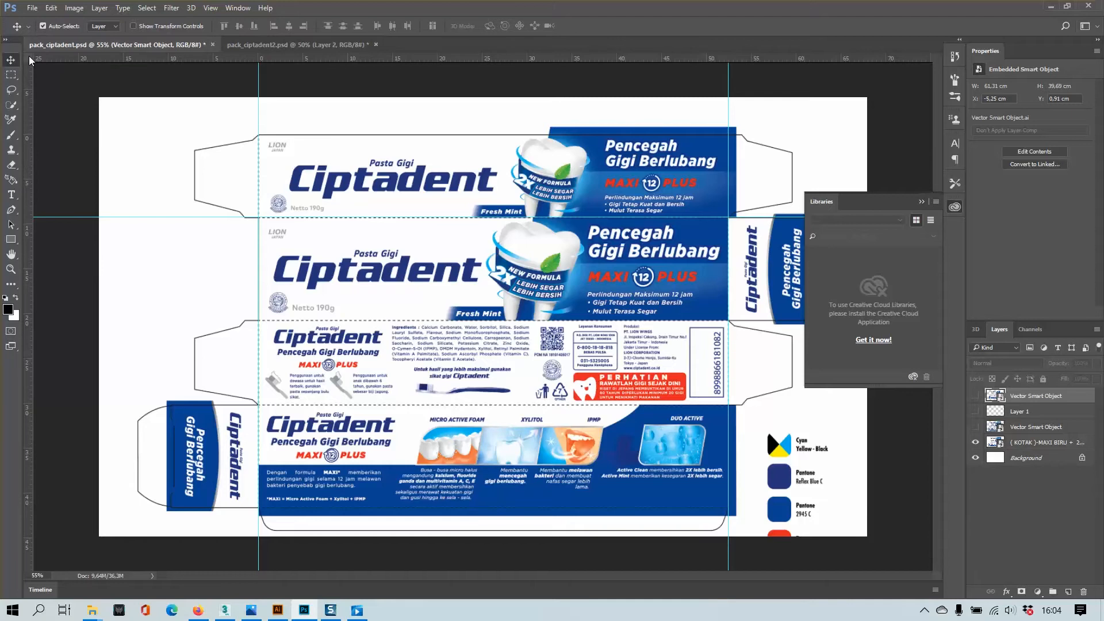
- Set the ruler origin at the upper-left corner of the topmost box panel's outline
drag(29, 57, 258, 135)
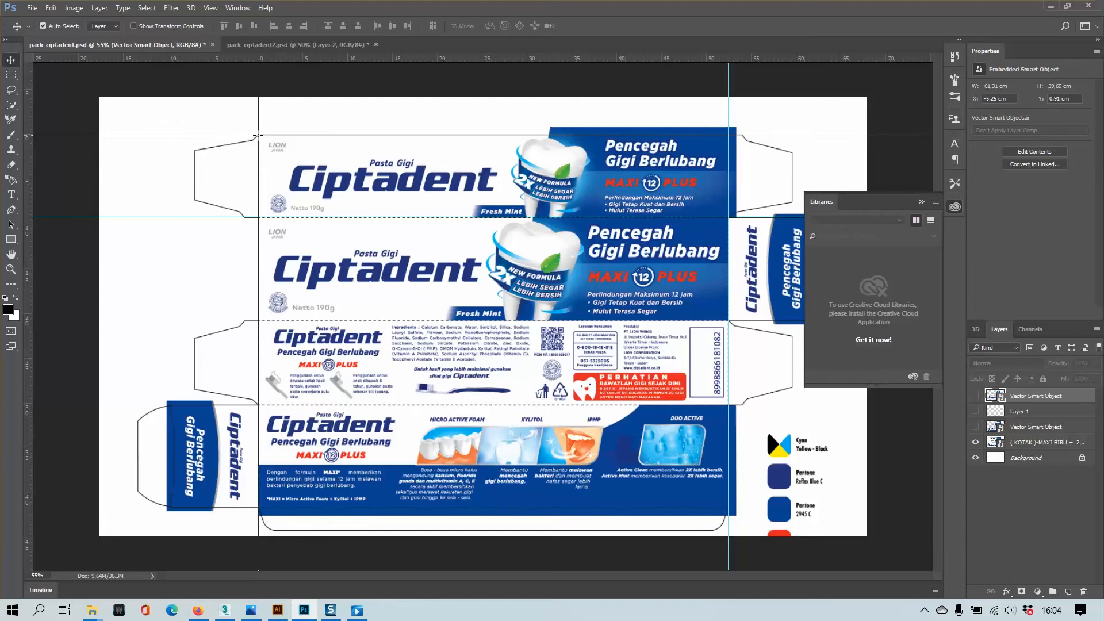
drag(258, 135, 258, 136)
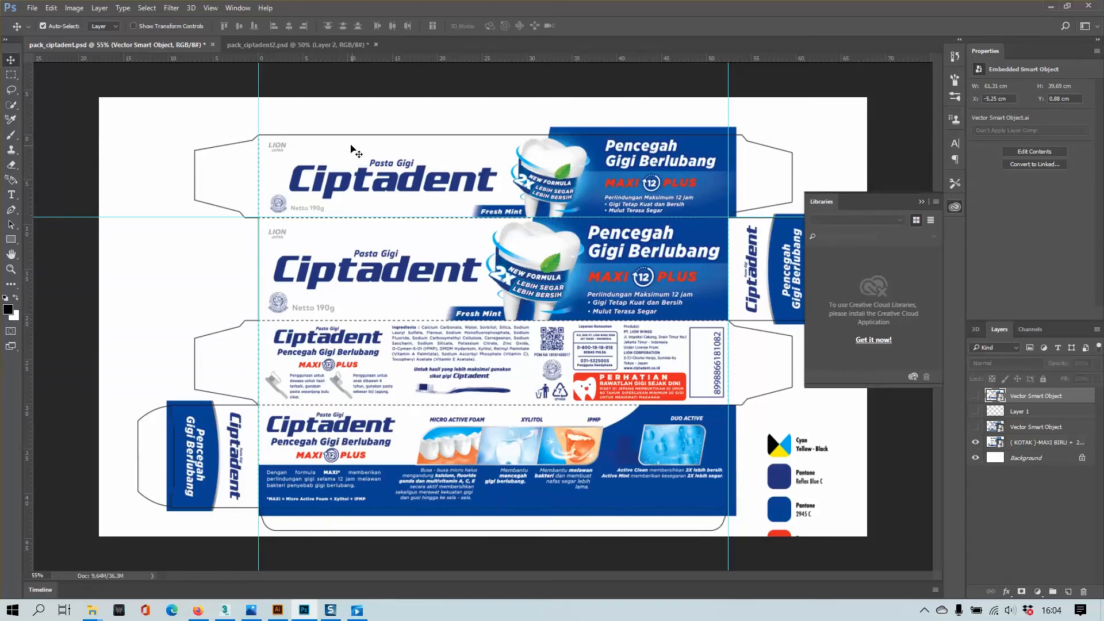
alt+scroll(255, 134, up, 3)
alt+scroll(255, 134, up, 2)
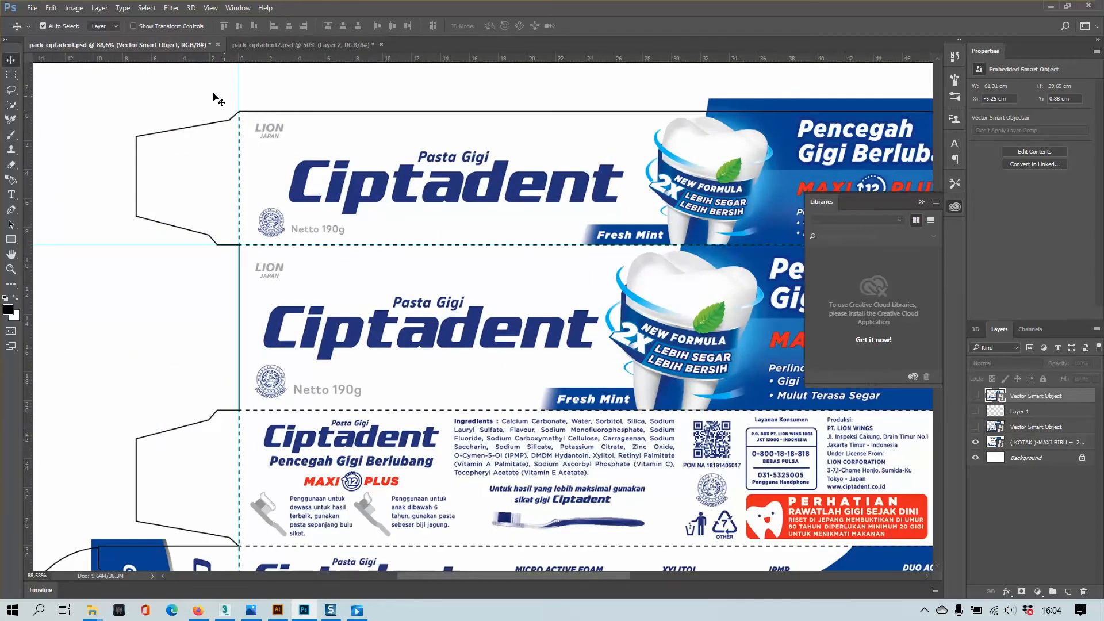
drag(36, 58, 239, 111)
alt+scroll(266, 144, down, 4)
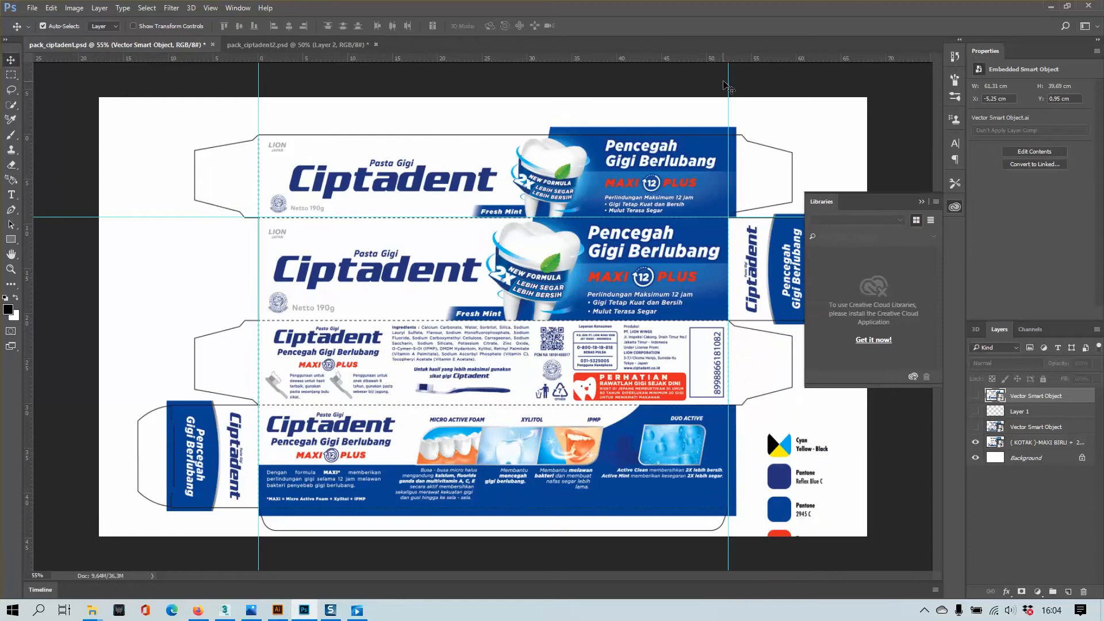
- Remove the vertical guide at the box panels' right edge and toggle the rulers off and on
drag(728, 84, 754, 58)
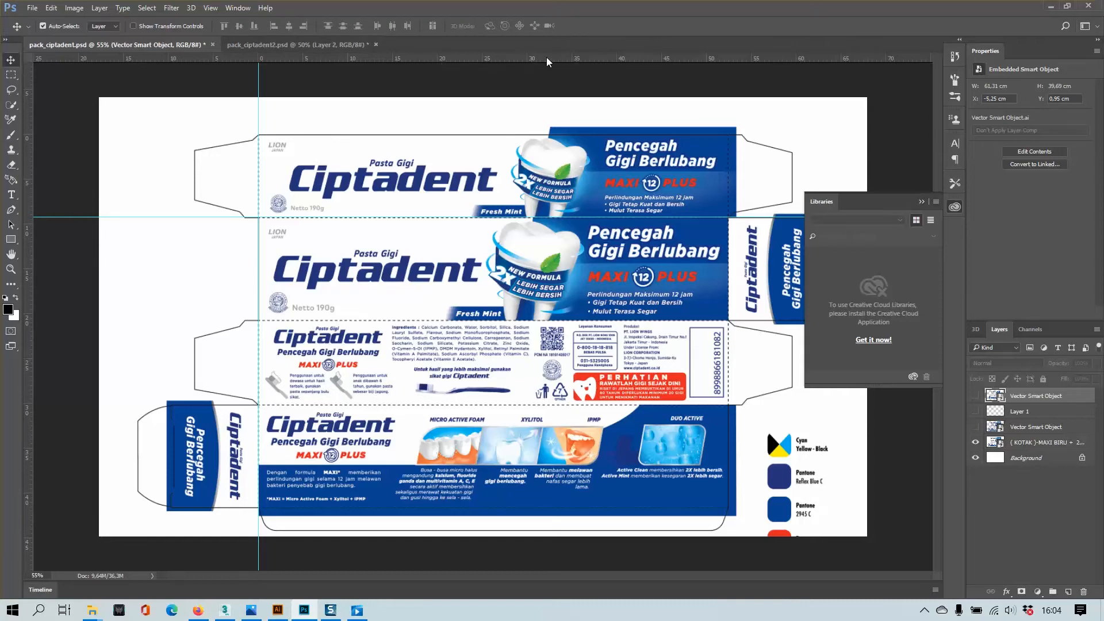
key(ctrl+r)
key(ctrl+r)
key(ctrl+r)
key(ctrl+r)
key(ctrl+r)
key(ctrl+r)
- Place a vertical guide at about 52.46 cm on the panels' right edge and a horizontal one at about 0.17 cm on the topmost panel's upper edge
ctrl+drag(29, 134, 729, 114)
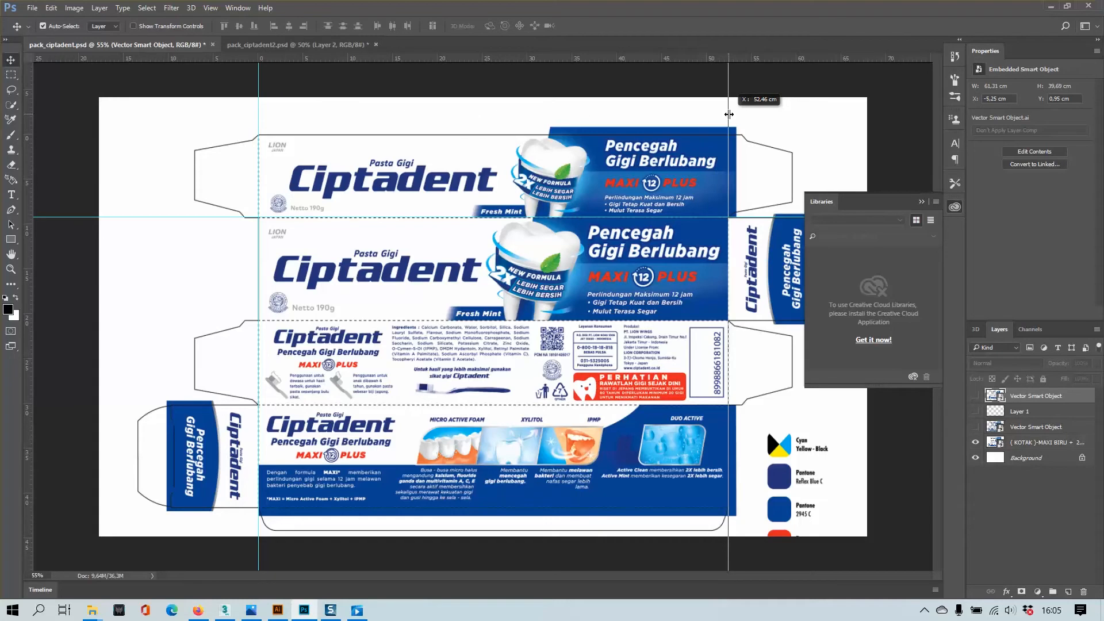
ctrl+drag(729, 114, 729, 115)
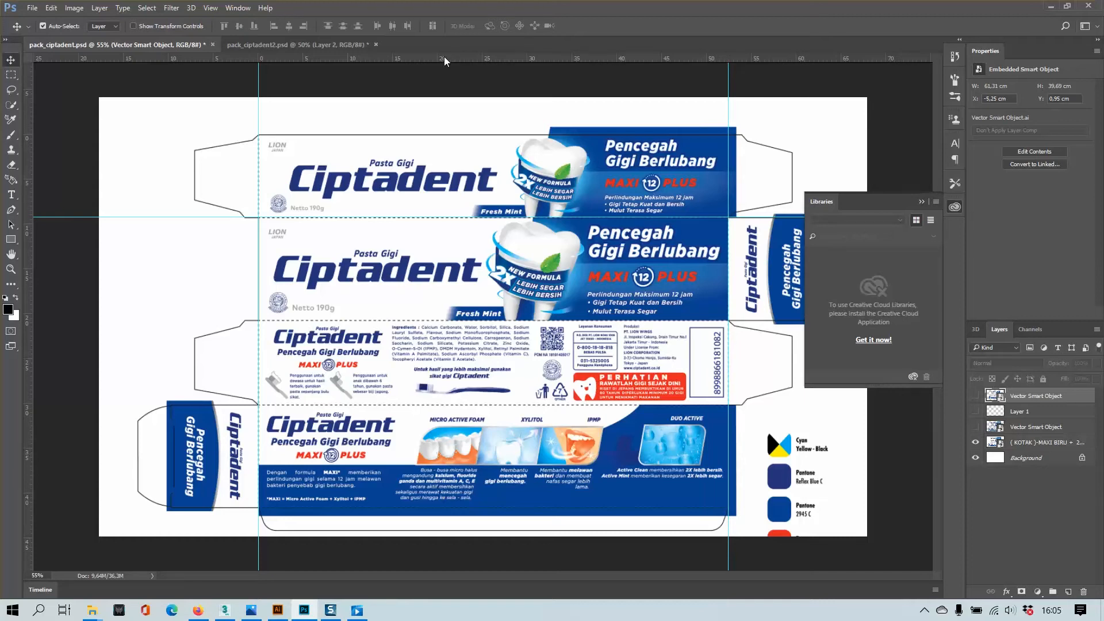
drag(323, 54, 311, 137)
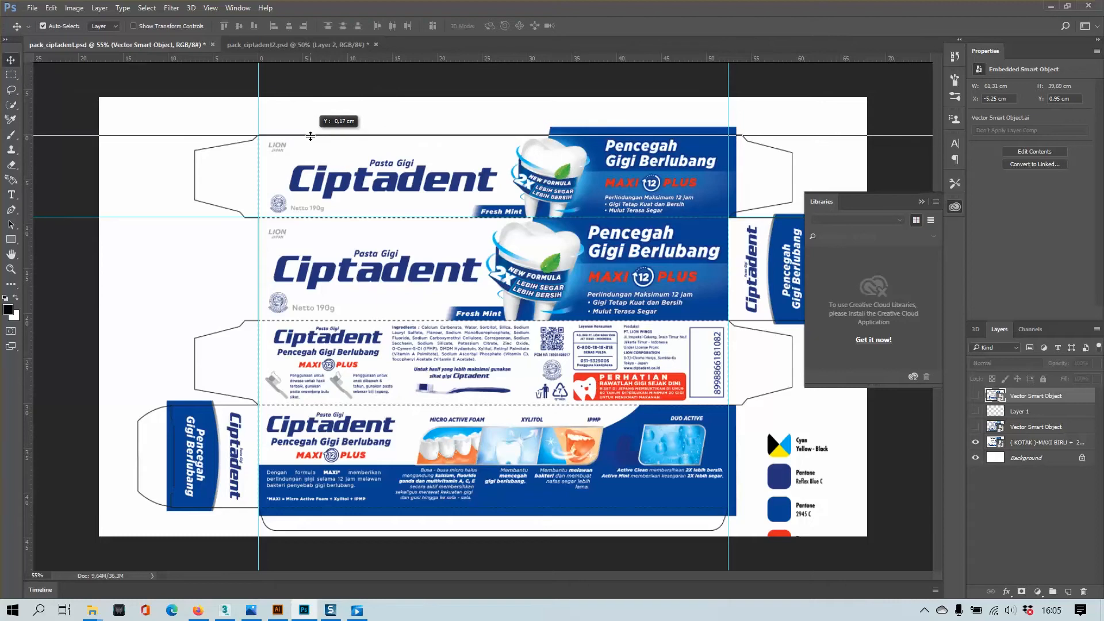
drag(310, 136, 311, 136)
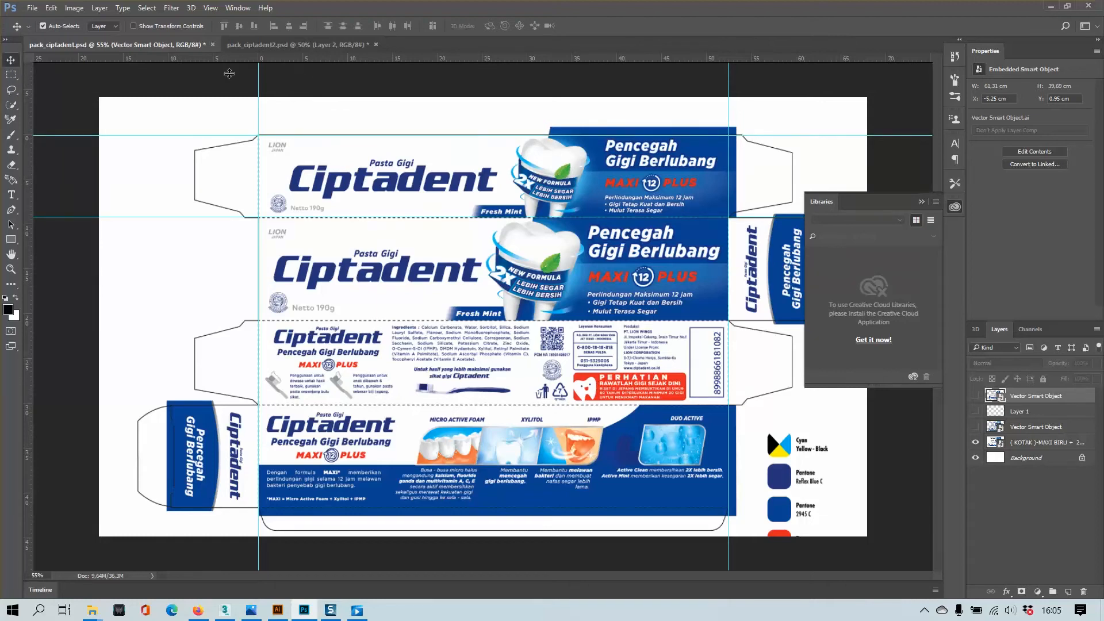
- Place a horizontal guide at about 9.33 cm between the first and second panels and set the ruler origin at the second panel's upper-left corner
mouse_move(268, 217)
mouse_down()
mouse_move(269, 231)
mouse_move(273, 218)
mouse_up()
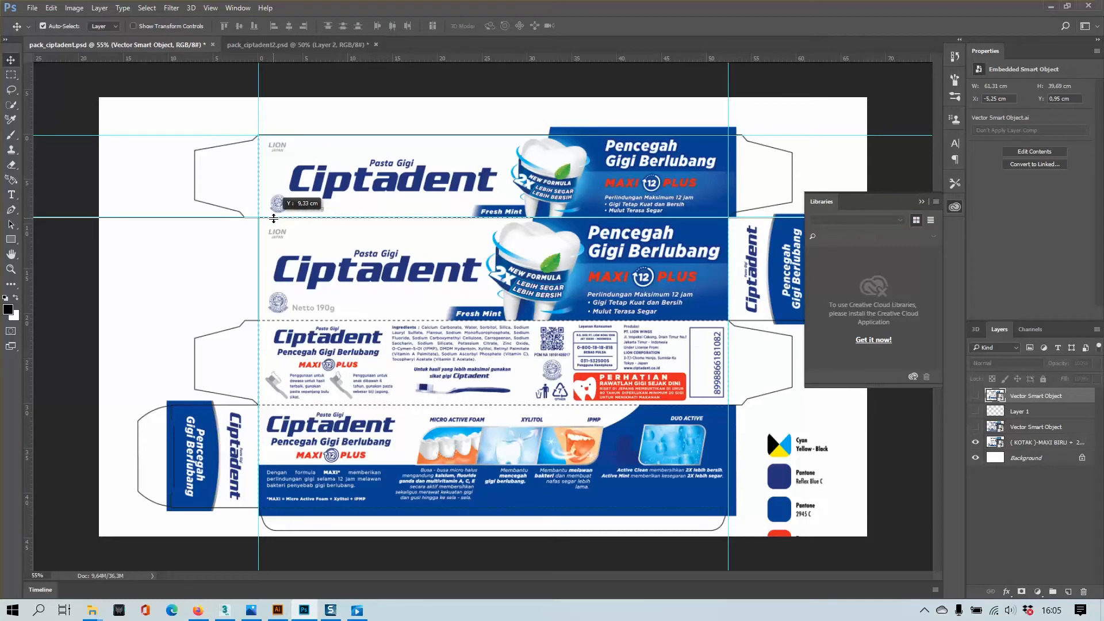
drag(273, 218, 273, 218)
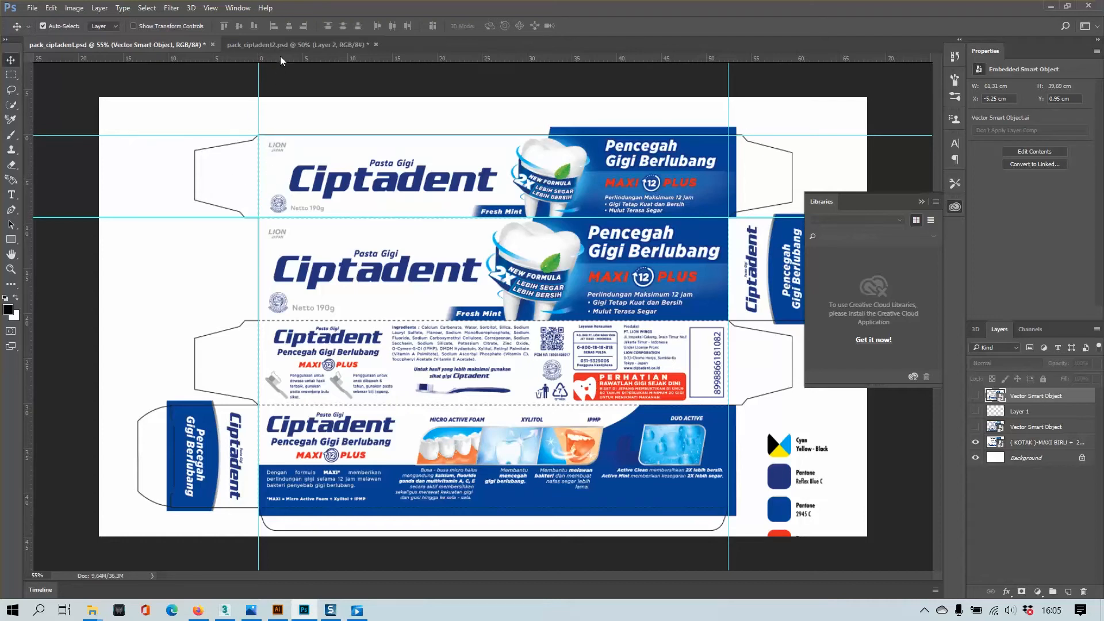
drag(27, 56, 259, 218)
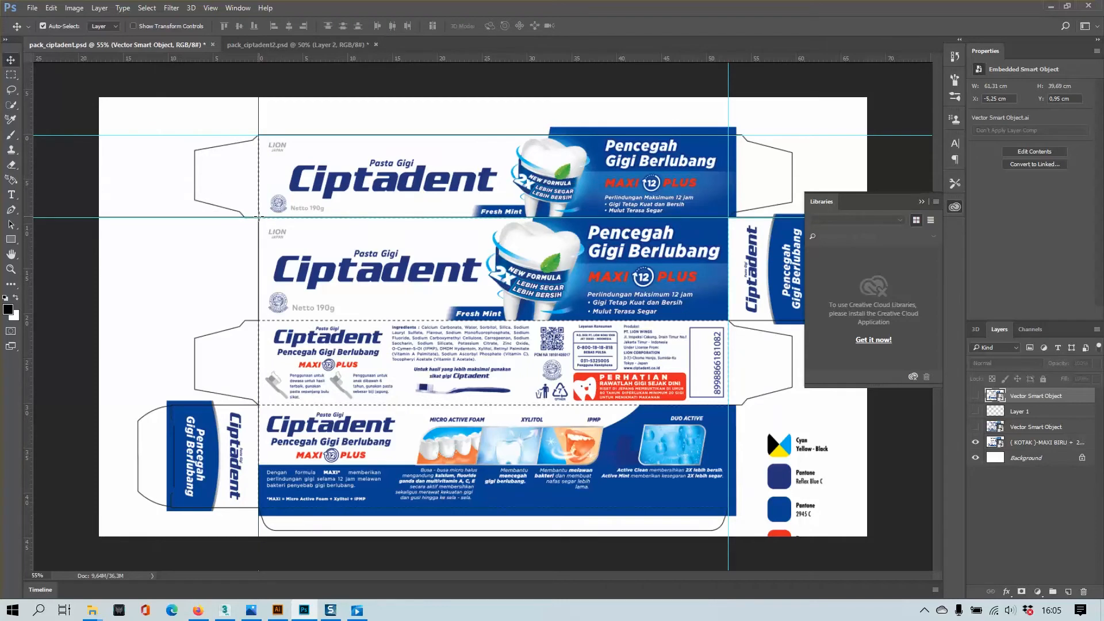
drag(258, 218, 258, 217)
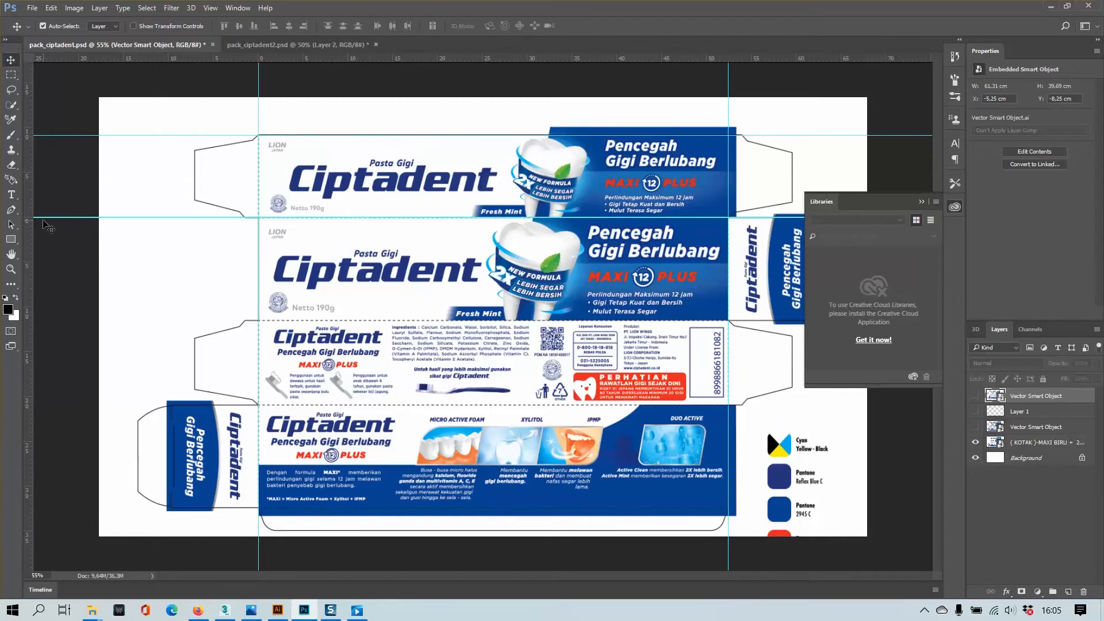
- Place a horizontal guide at about 11.57 cm on the second panel's lower edge
drag(315, 58, 266, 316)
alt+scroll(257, 313, up, 1)
drag(247, 322, 247, 323)
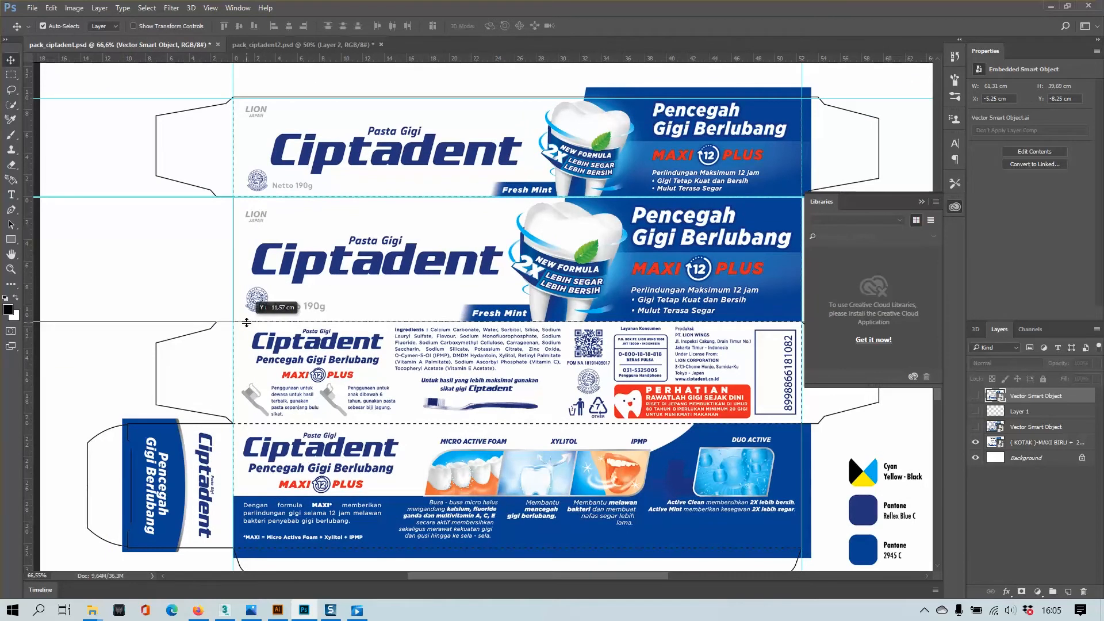
drag(247, 323, 246, 323)
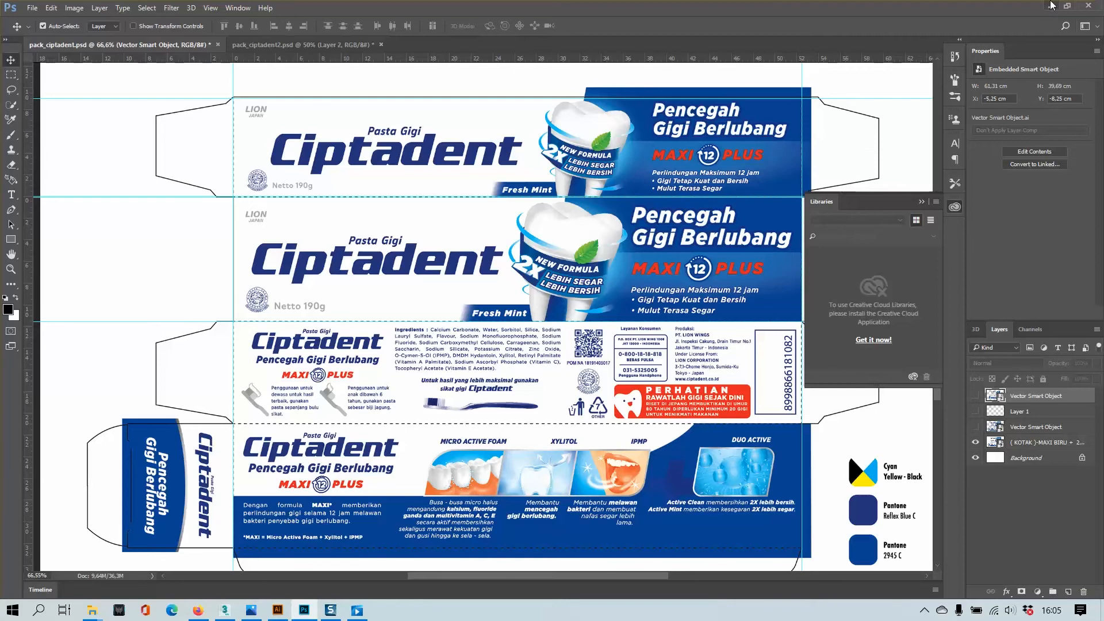
- Minimize the Photoshop, Illustrator and folder windows, start 3ds Max 2019 and work in its maximized empty scene
click(1051, 6)
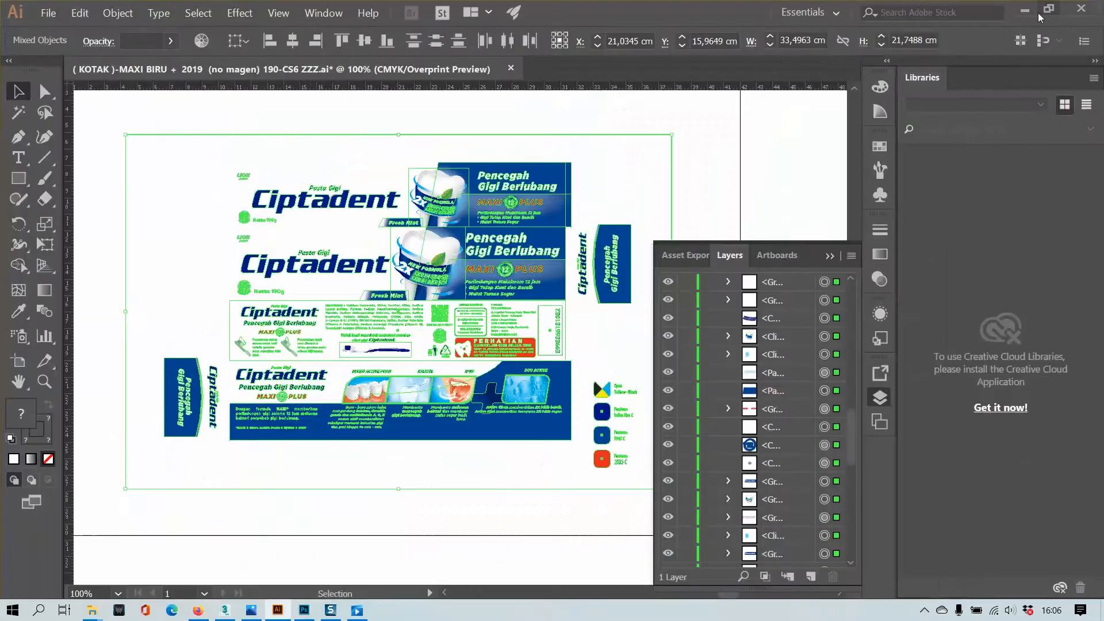
click(1027, 7)
click(803, 61)
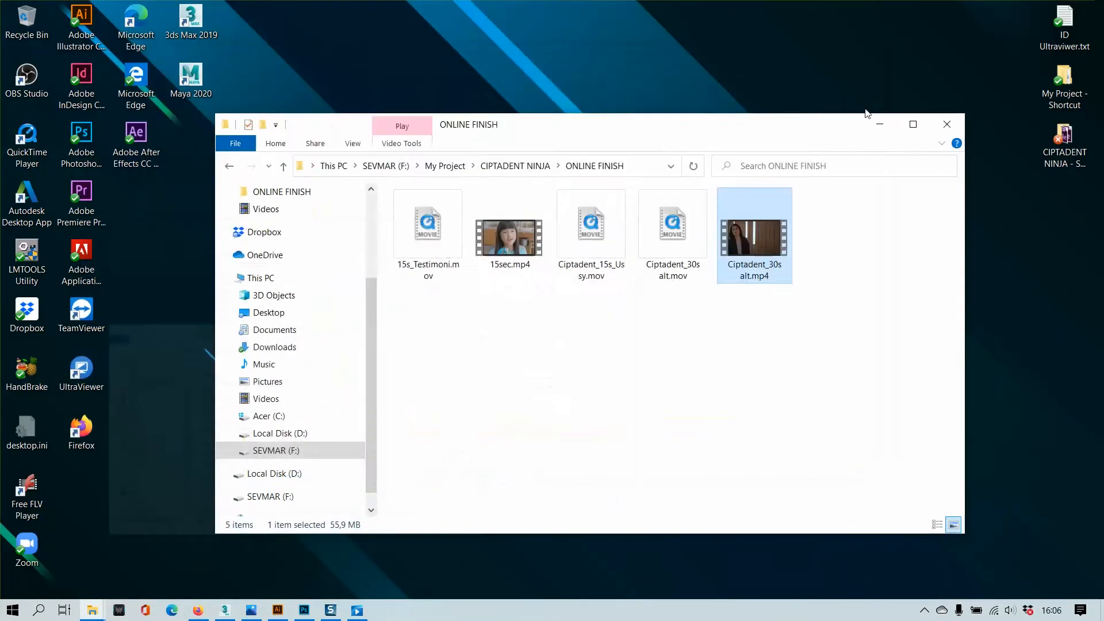
click(866, 123)
double_click(184, 34)
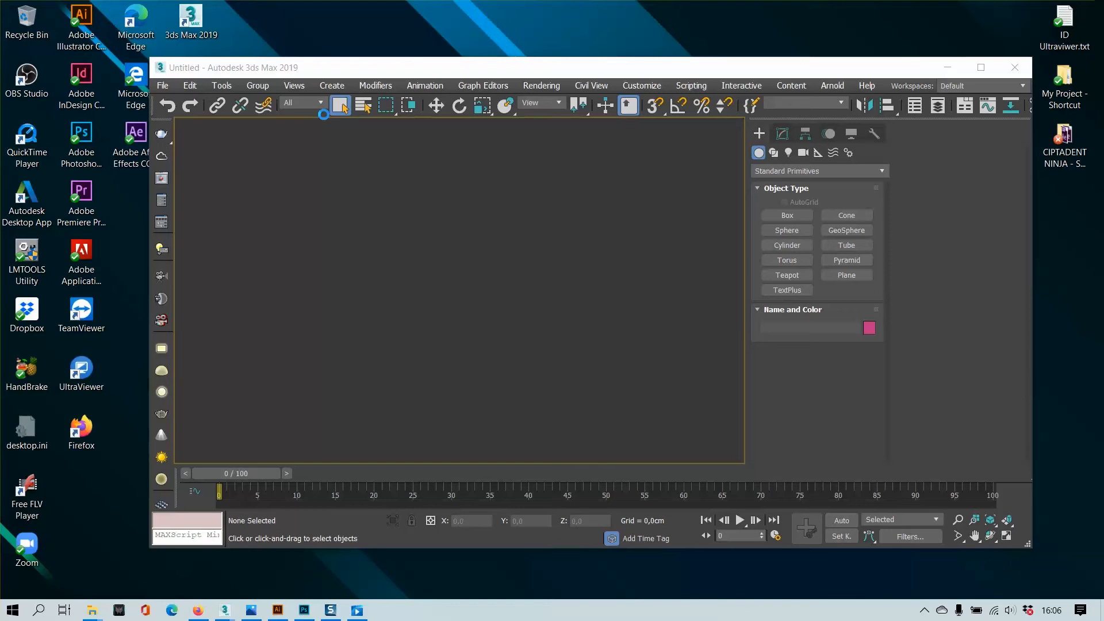
mouse_move(225, 615)
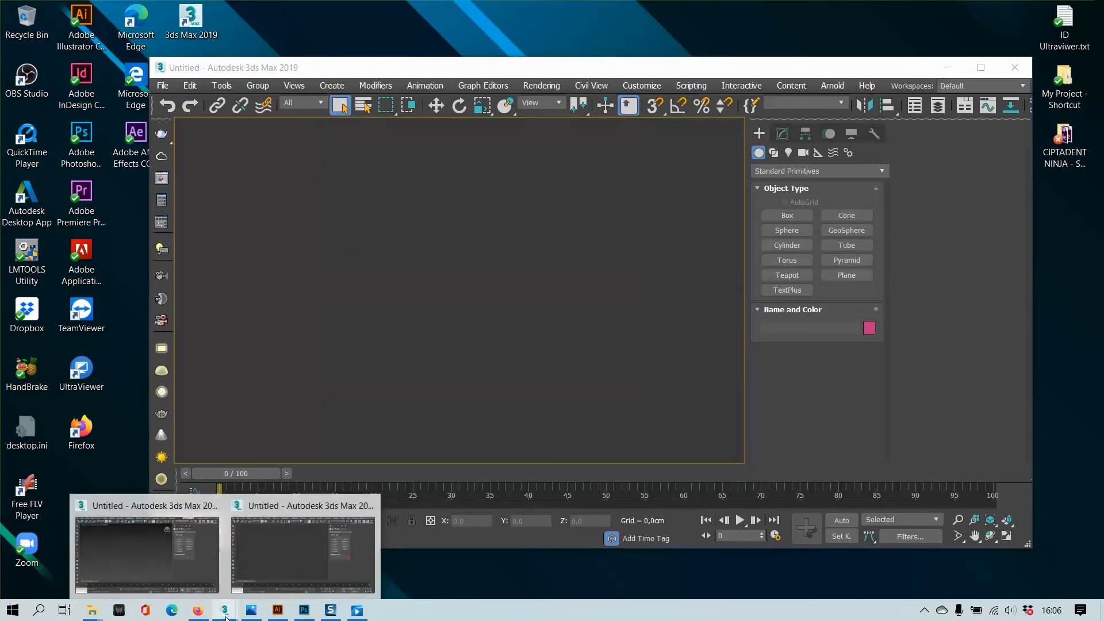
click(174, 560)
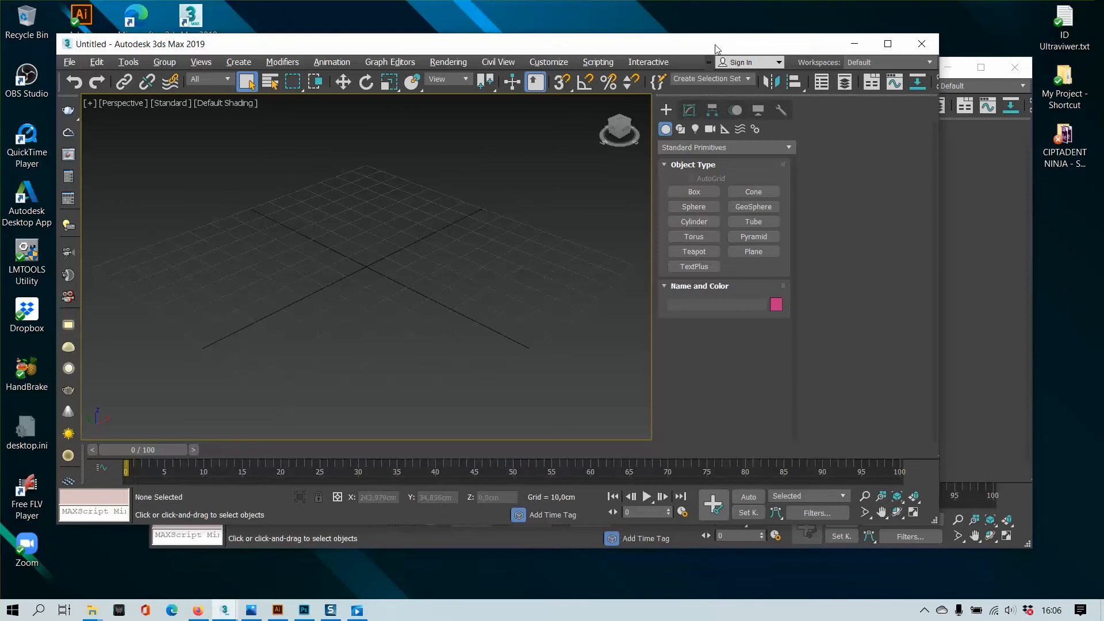
double_click(716, 49)
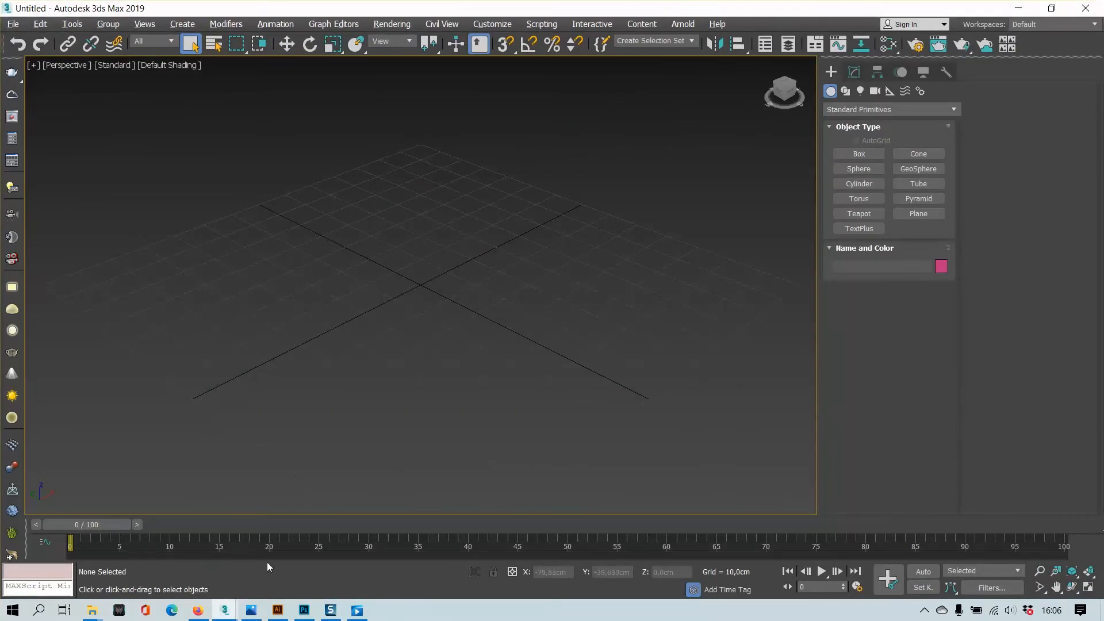
drag(864, 5, 742, 1)
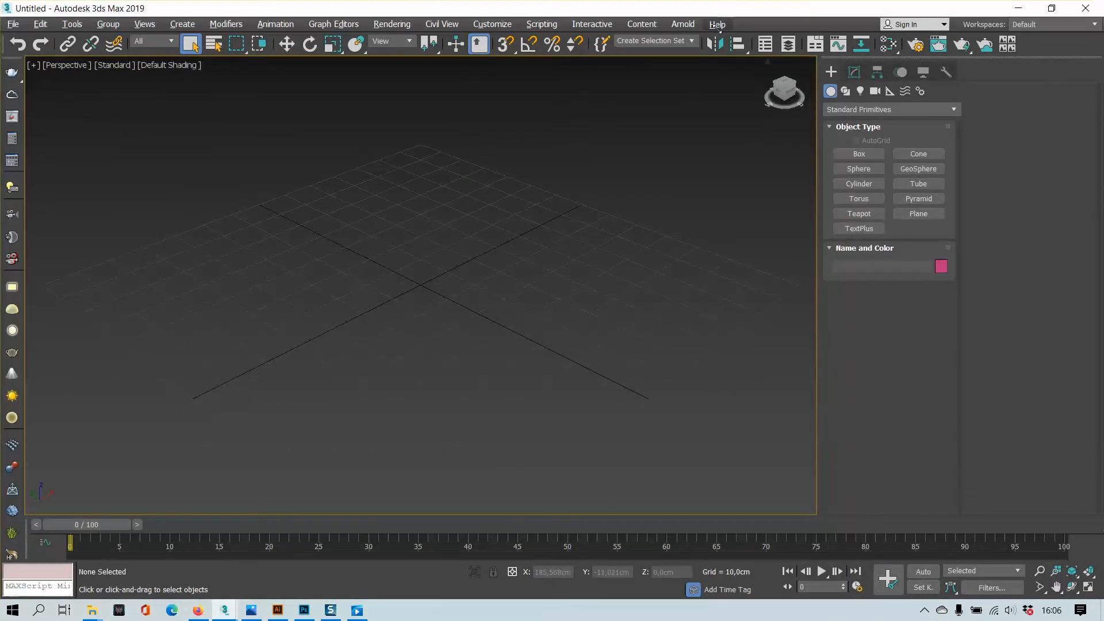
click(305, 611)
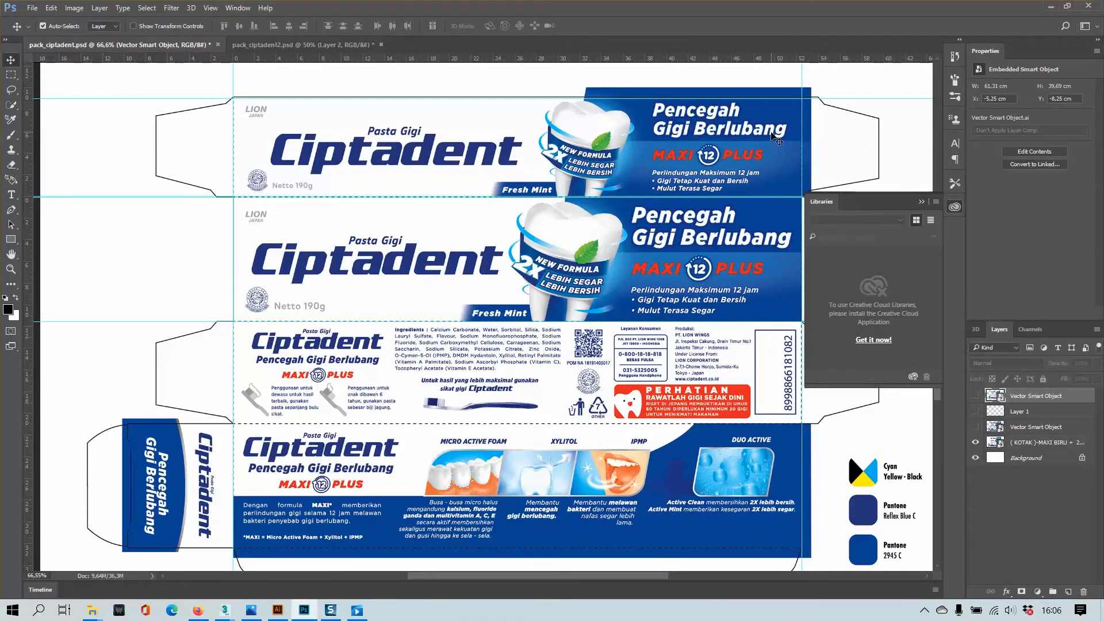
click(1049, 7)
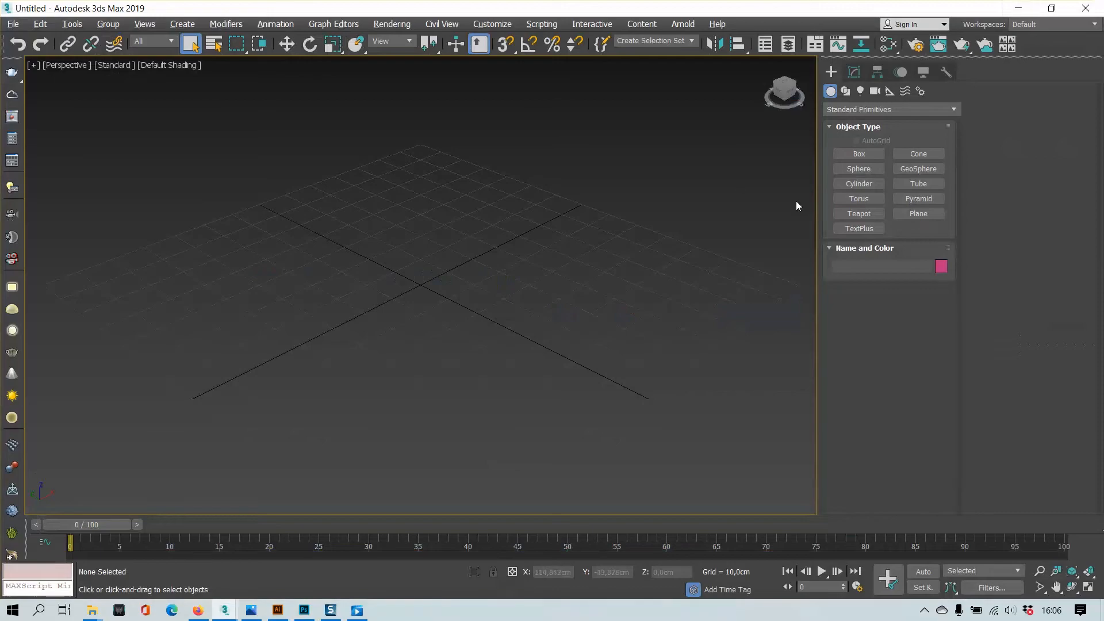
- Create a box about 23 cm long and 20 cm high across the grid and widen it to about 141 cm
click(859, 154)
drag(178, 362, 596, 215)
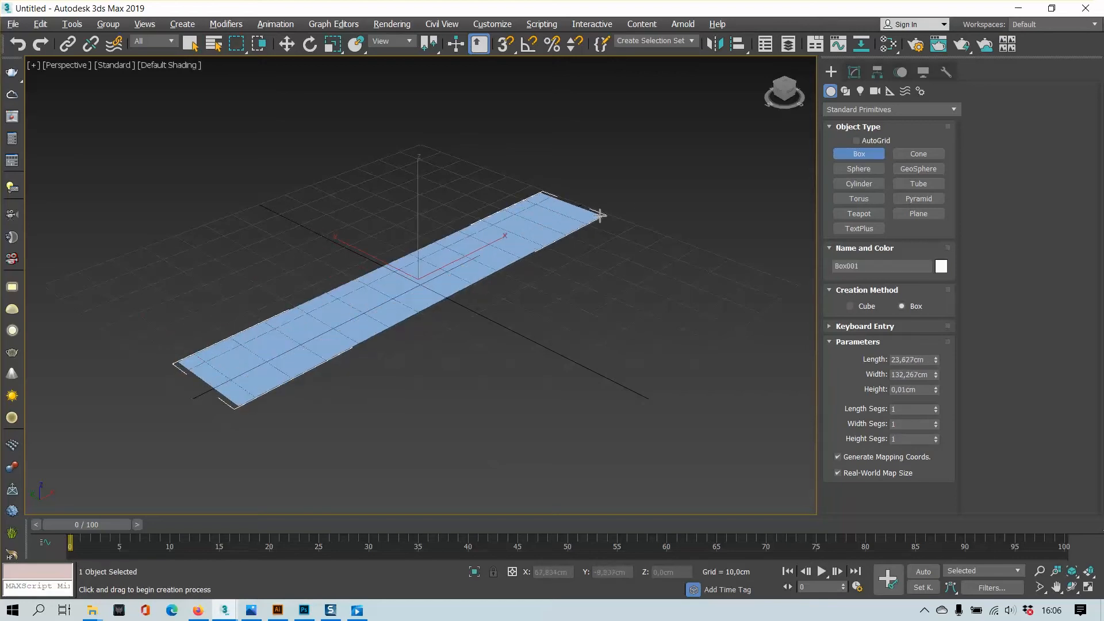
click(606, 131)
right_click(653, 155)
alt+middle_drag(653, 155, 499, 261)
click(855, 72)
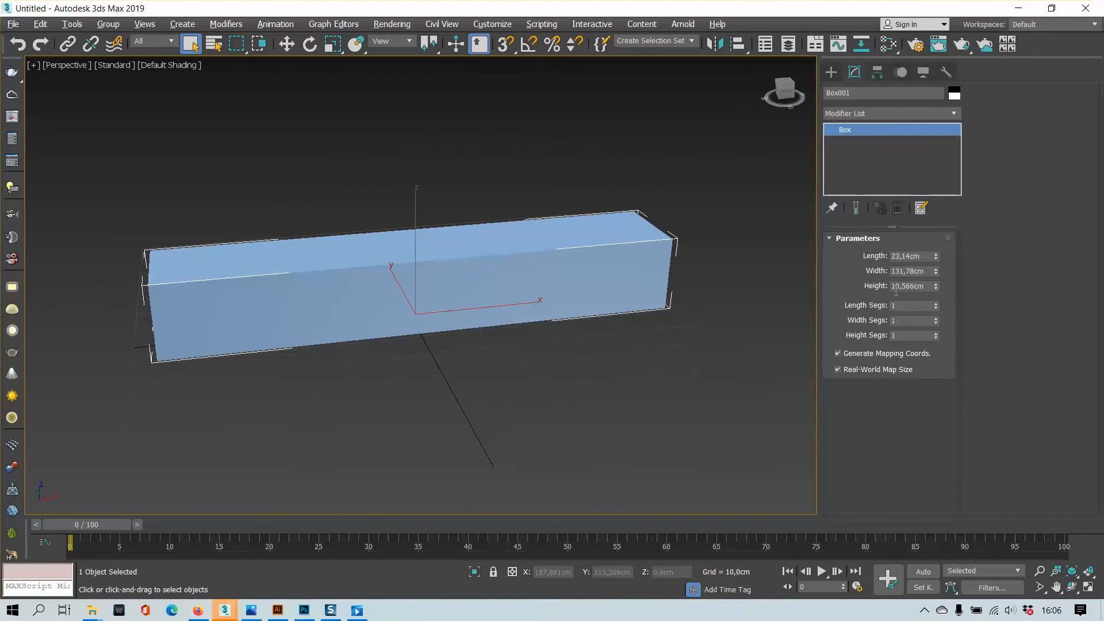
drag(937, 271, 937, 267)
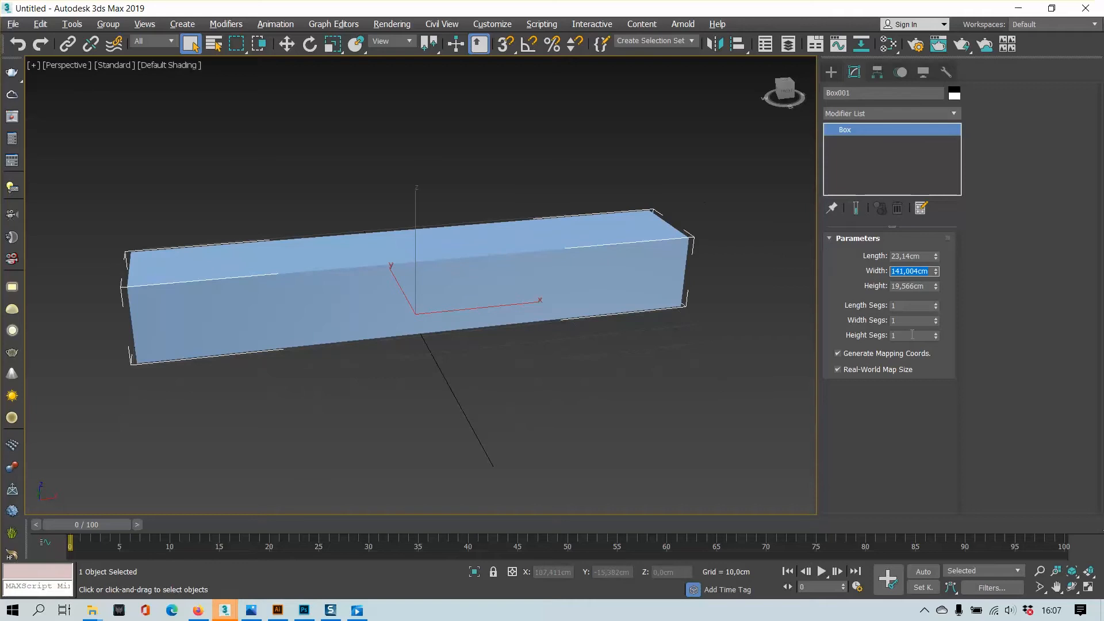
middle_drag(764, 292, 761, 299)
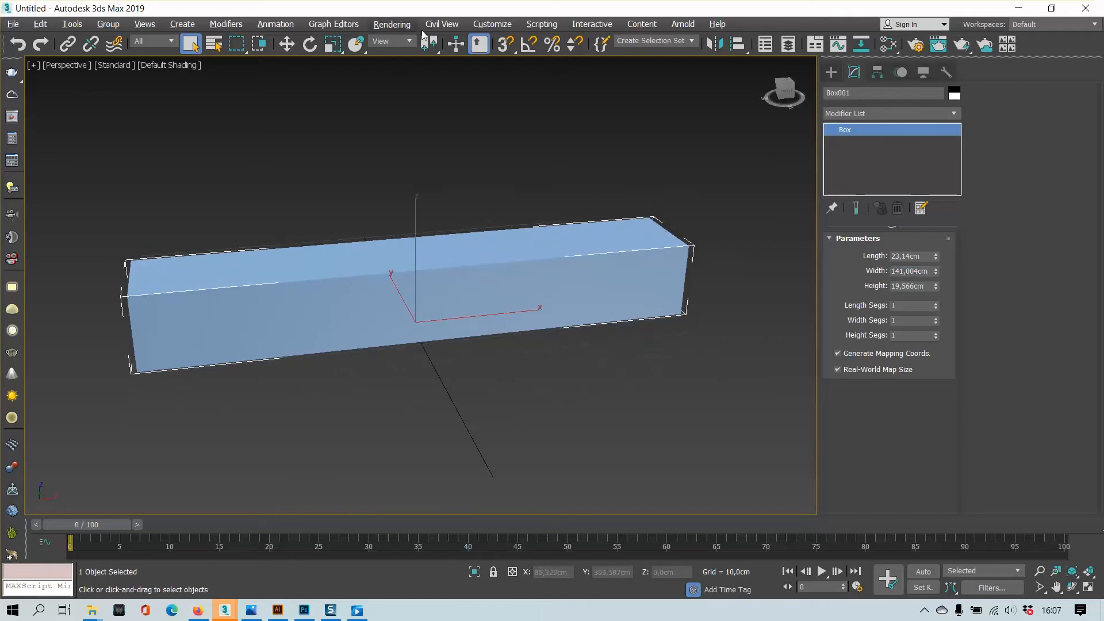
- Set the scene's display unit scale to Generic Units
click(492, 24)
click(512, 200)
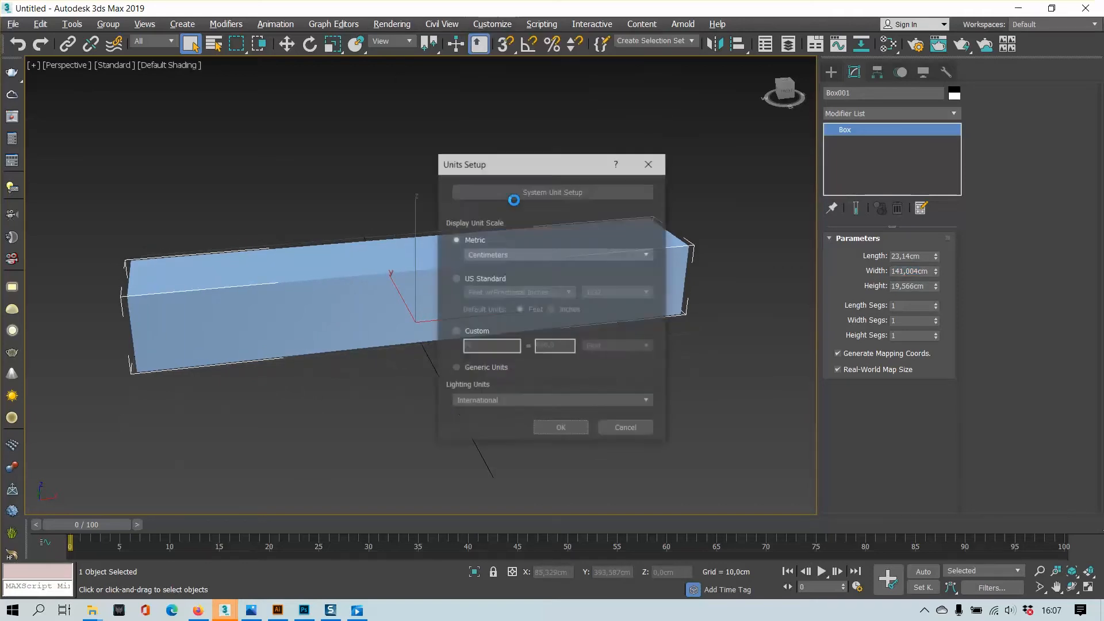
click(479, 370)
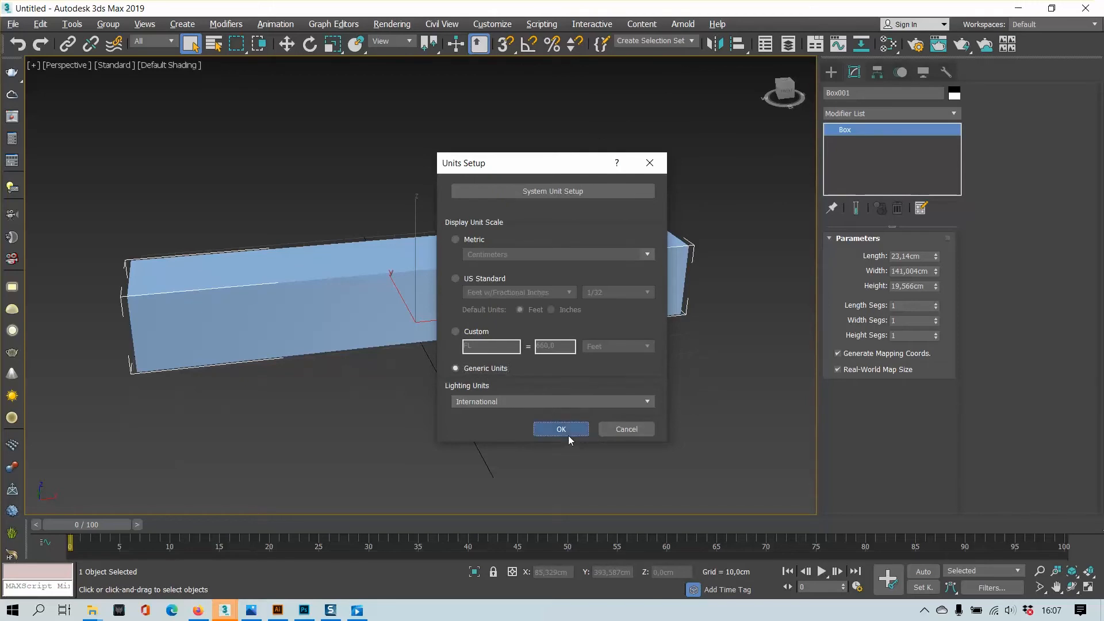
click(567, 435)
- Set the box's width to 52 and its length to 9, consulting the flat artwork in Photoshop for the panel size
drag(922, 270, 895, 272)
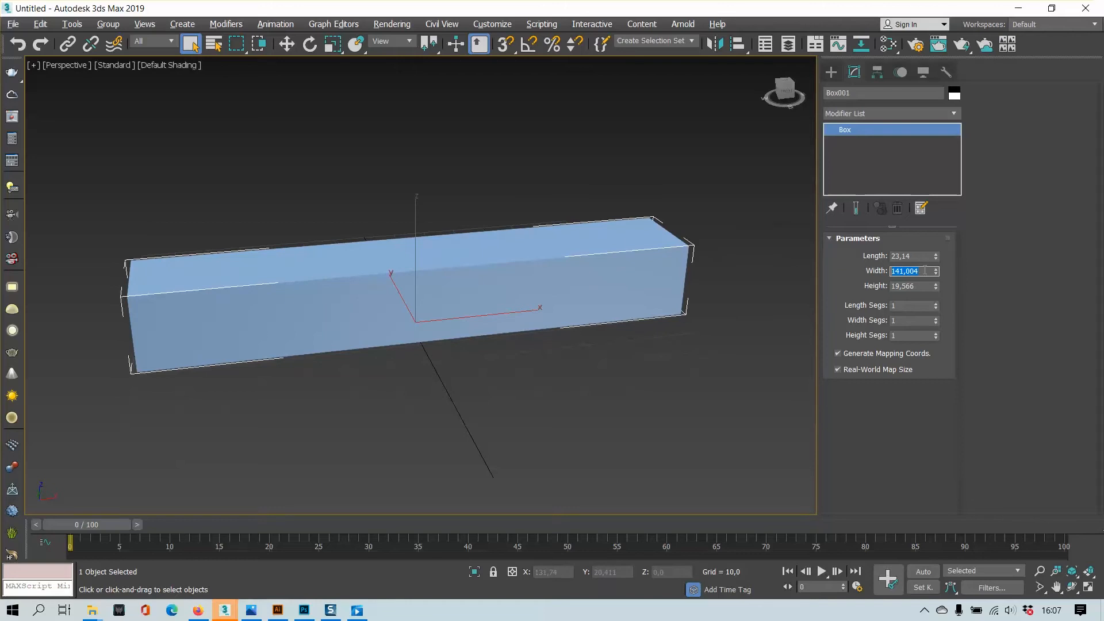
middle_drag(530, 278, 559, 298)
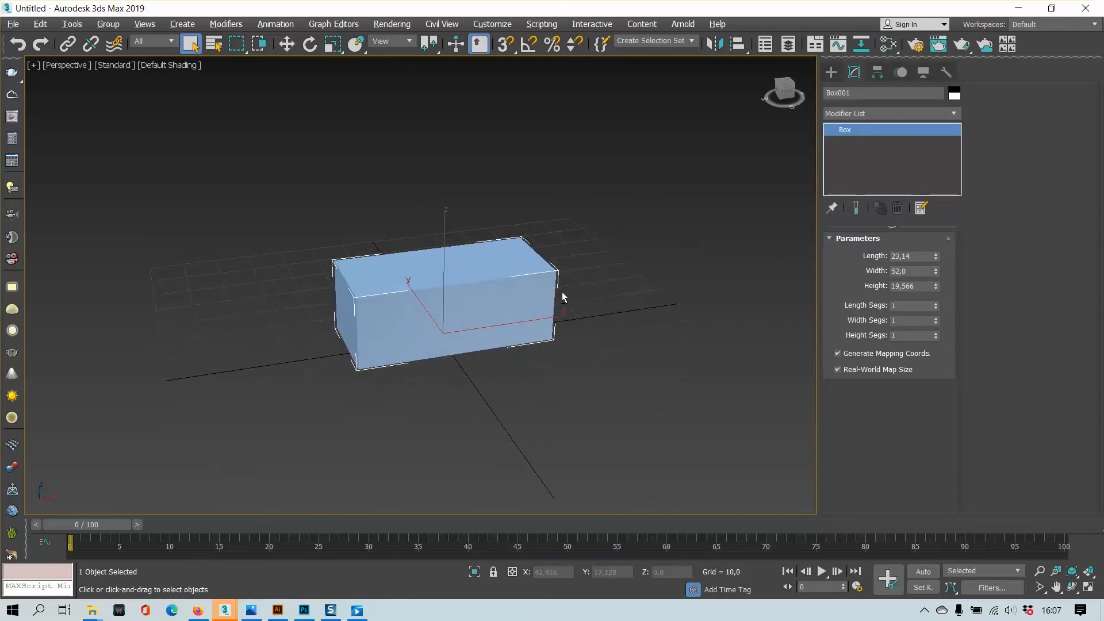
key(alt+Tab)
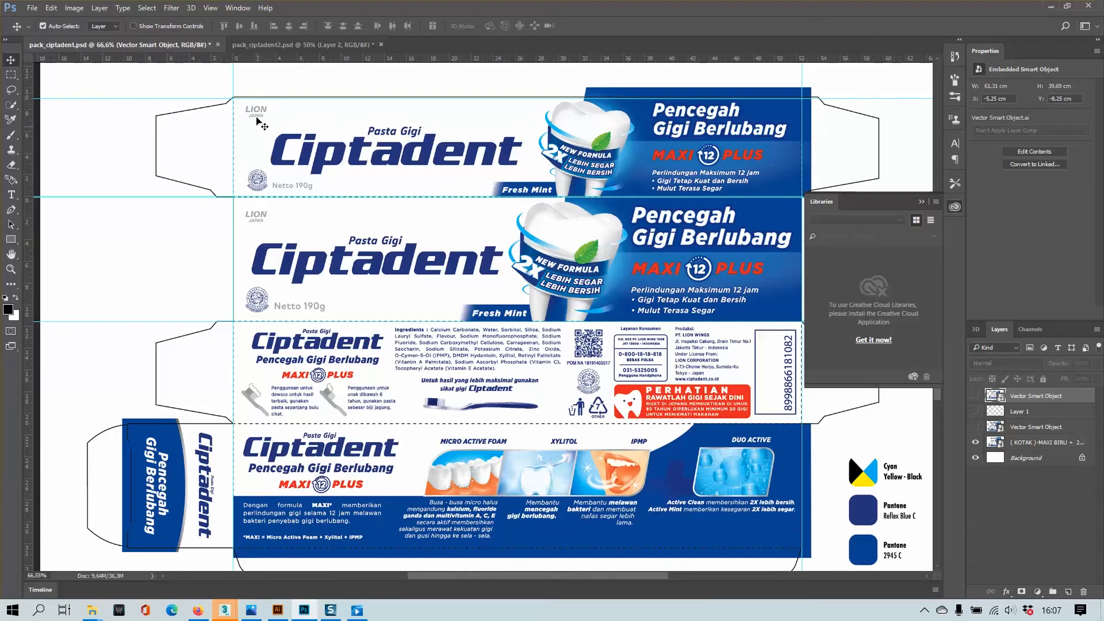
key(alt+Tab)
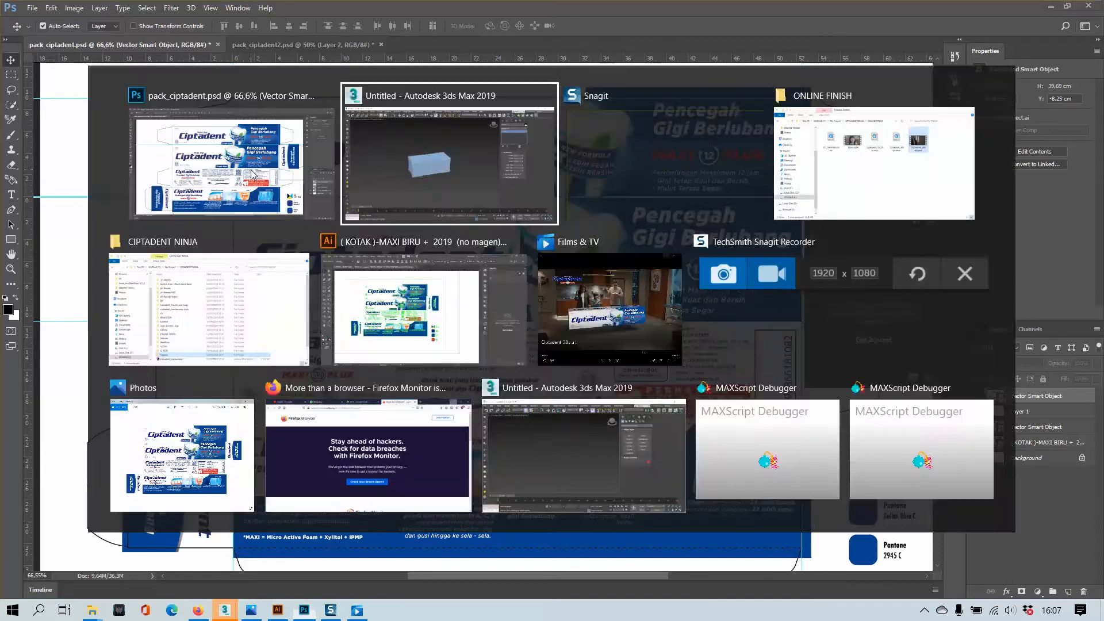
alt+middle_drag(544, 288, 392, 269)
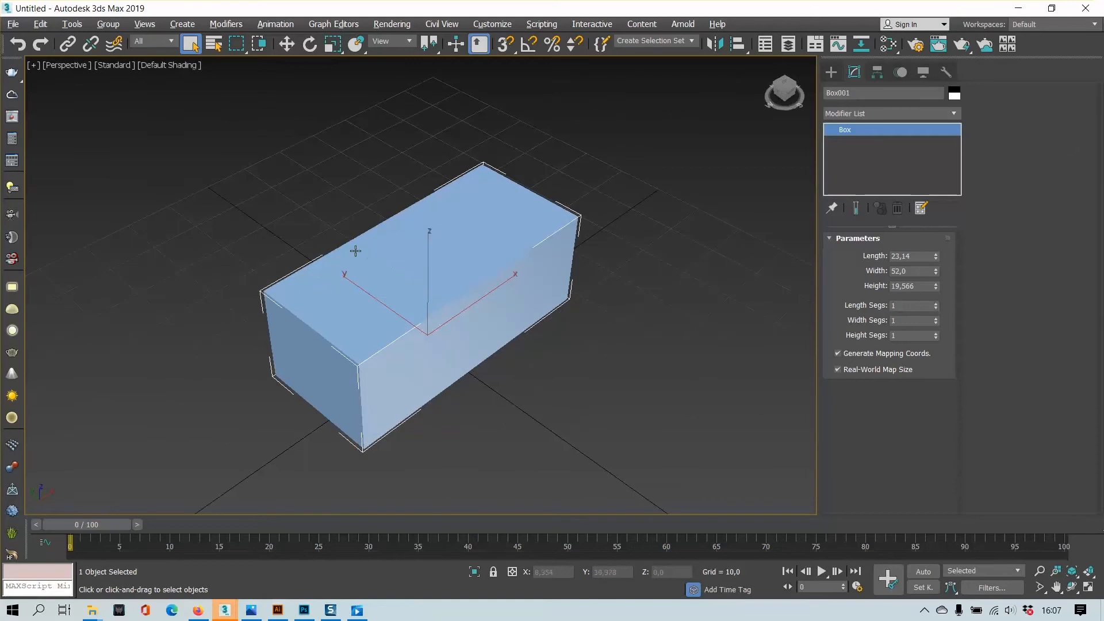
mouse_move(937, 258)
mouse_down()
mouse_move(936, 271)
mouse_move(925, 257)
mouse_up()
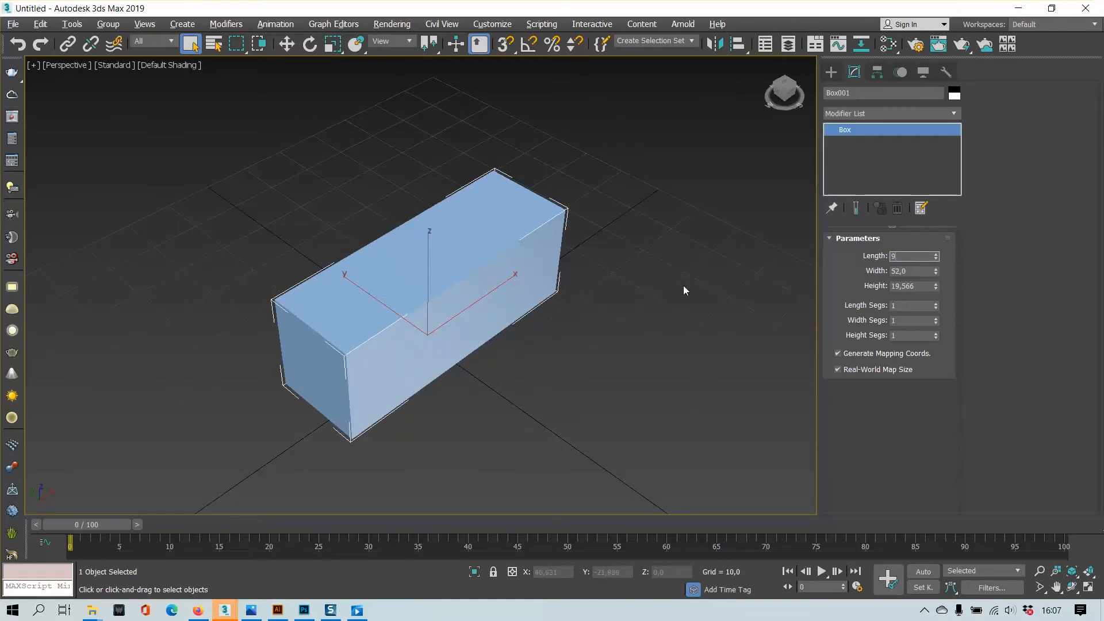
text(9)
key(Return)
- Check the second panel's height against the Photoshop ruler and set the 3ds Max box's height to 11
key(alt+Tab)
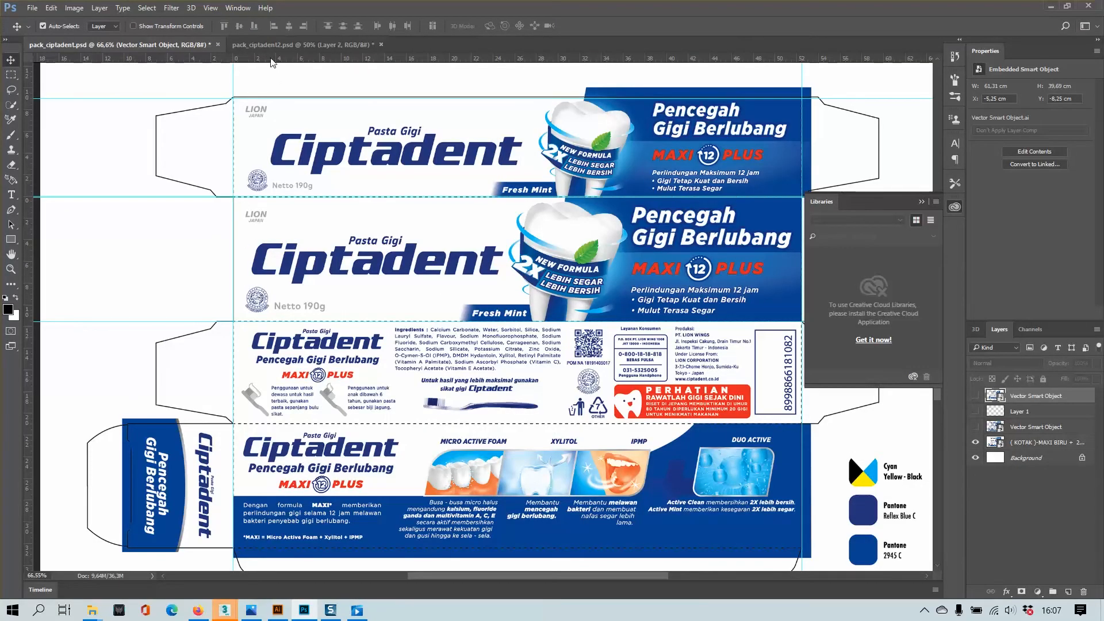
drag(271, 58, 301, 323)
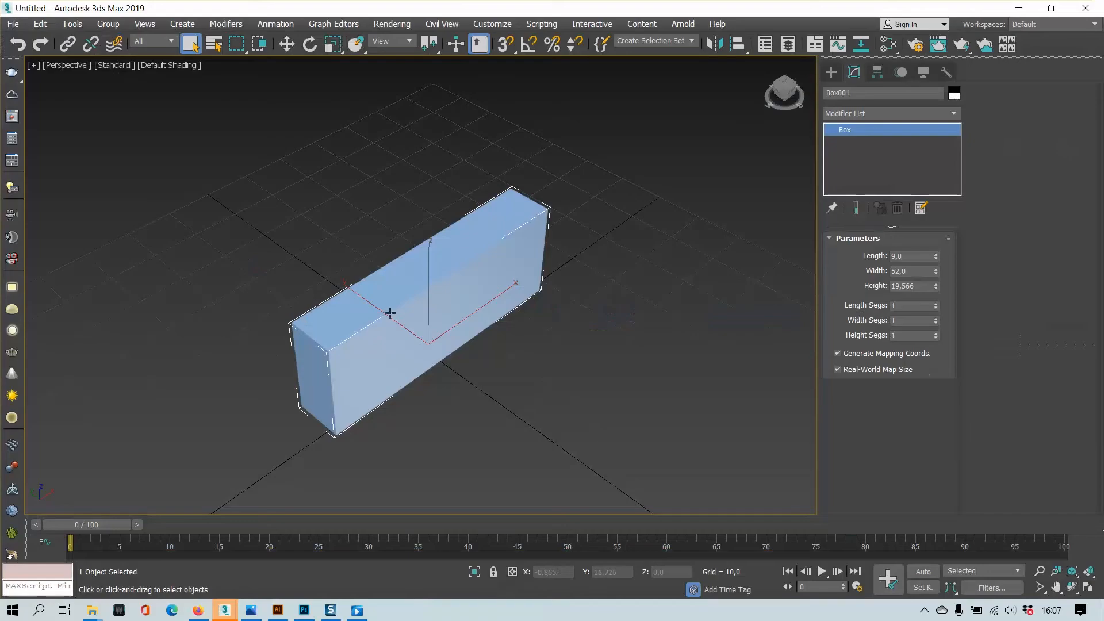
double_click(923, 286)
text(11)
key(Return)
- Examine the box's proportions from several angles in 3ds Max and compare them with the flat panel artwork in Photoshop
alt+middle_drag(601, 291, 542, 281)
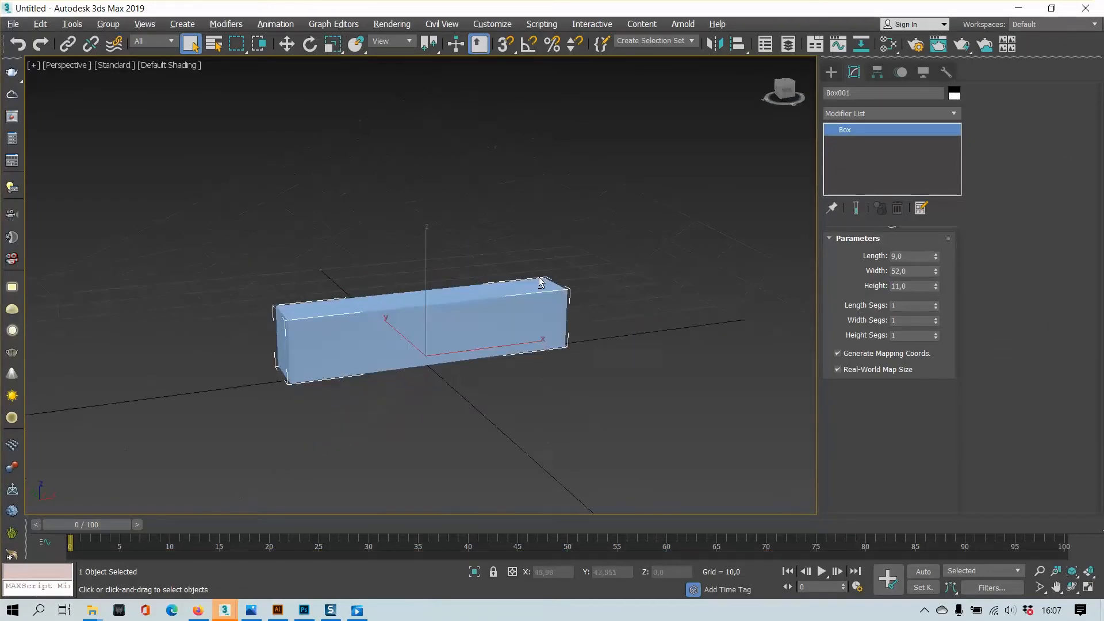
scroll(449, 320, up, 3)
alt+middle_drag(426, 304, 475, 311)
key(w)
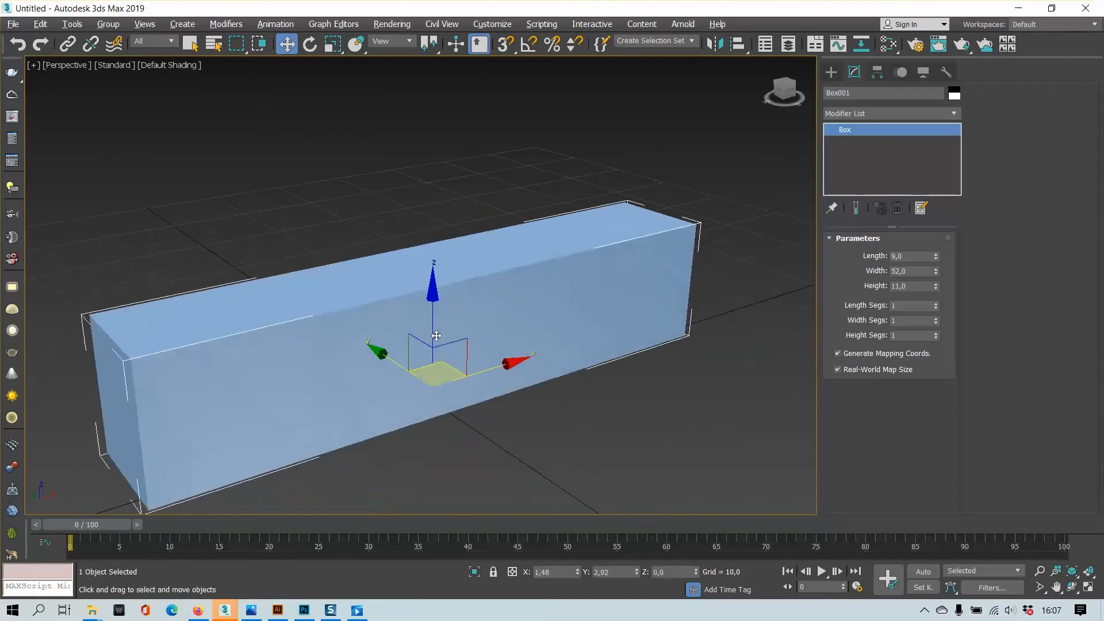
key(alt+Tab)
alt+scroll(510, 266, down, 3)
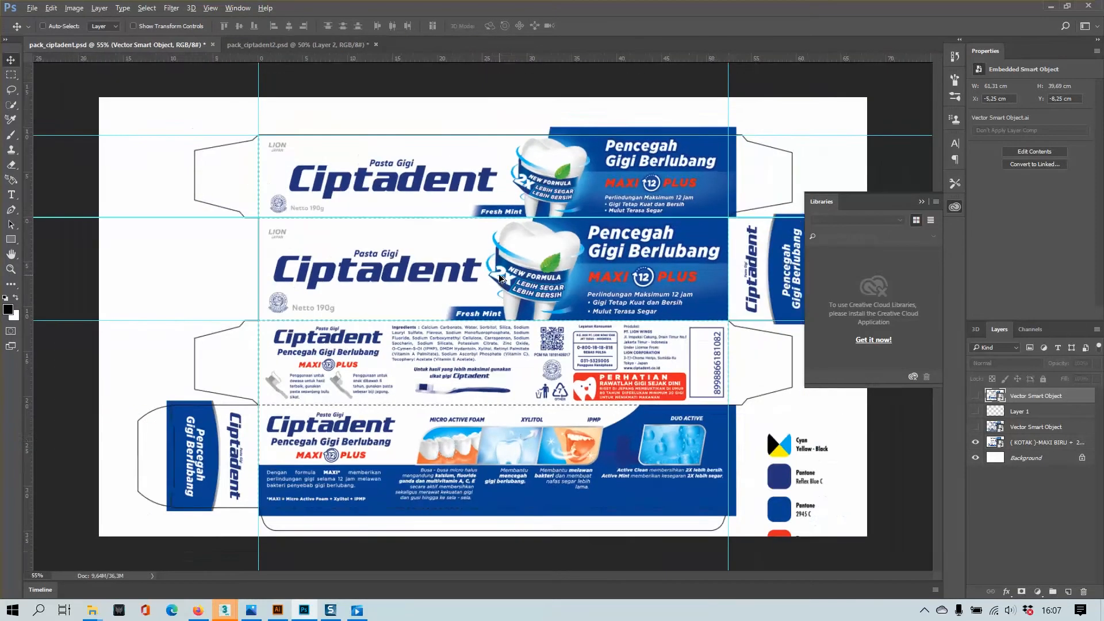
key(alt+Tab)
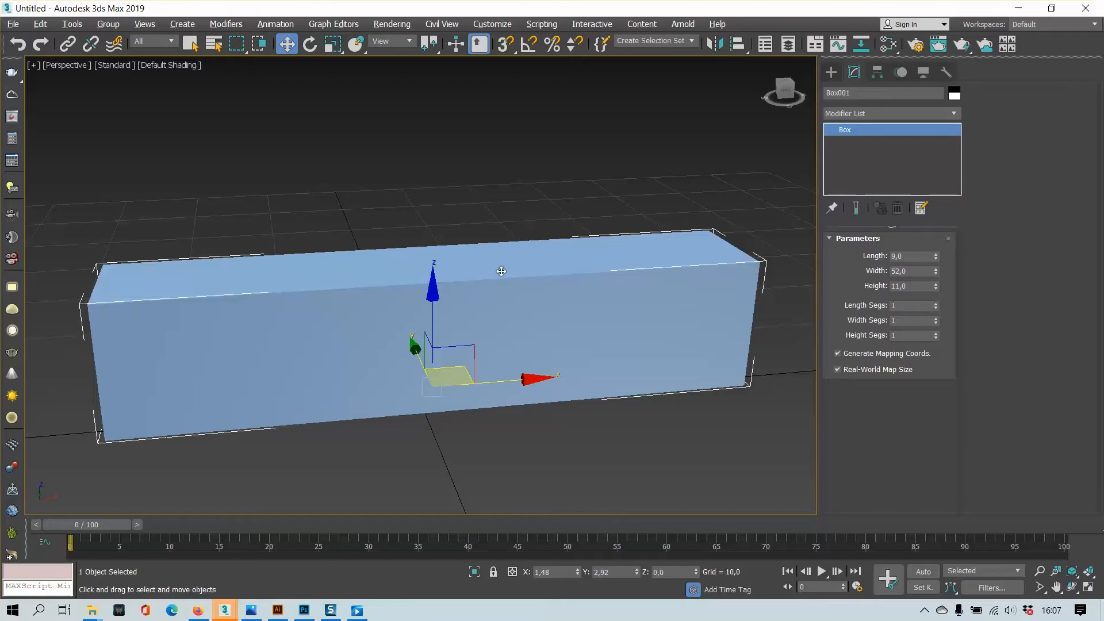
mouse_move(549, 268)
alt+middle_down()
mouse_move(609, 261)
mouse_move(398, 269)
mouse_move(559, 254)
mouse_move(537, 254)
alt+middle_up()
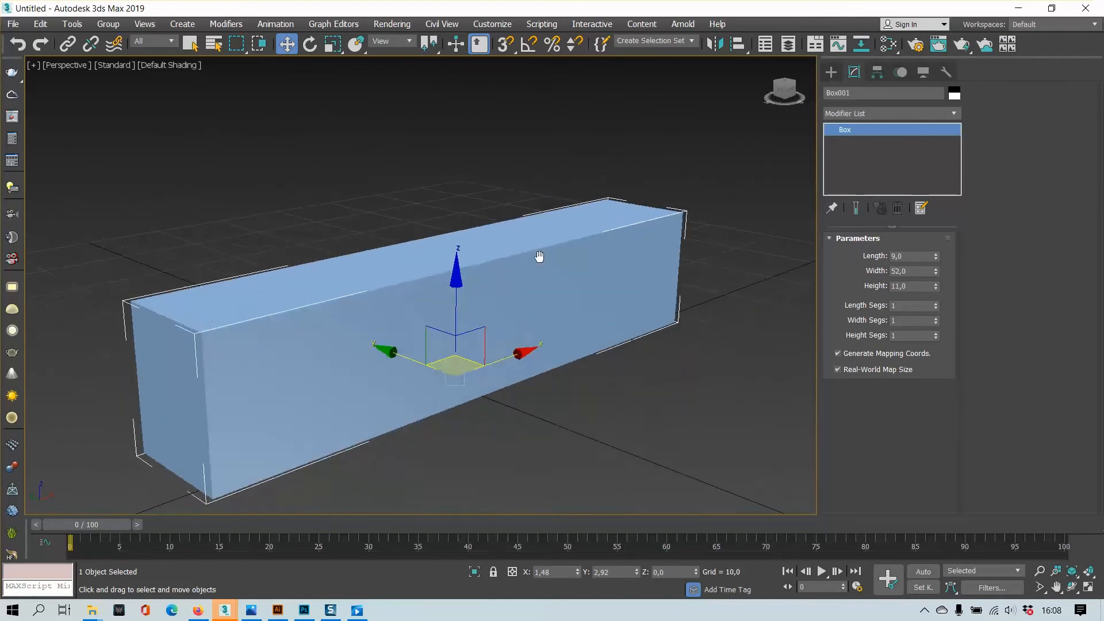
key(alt+Tab)
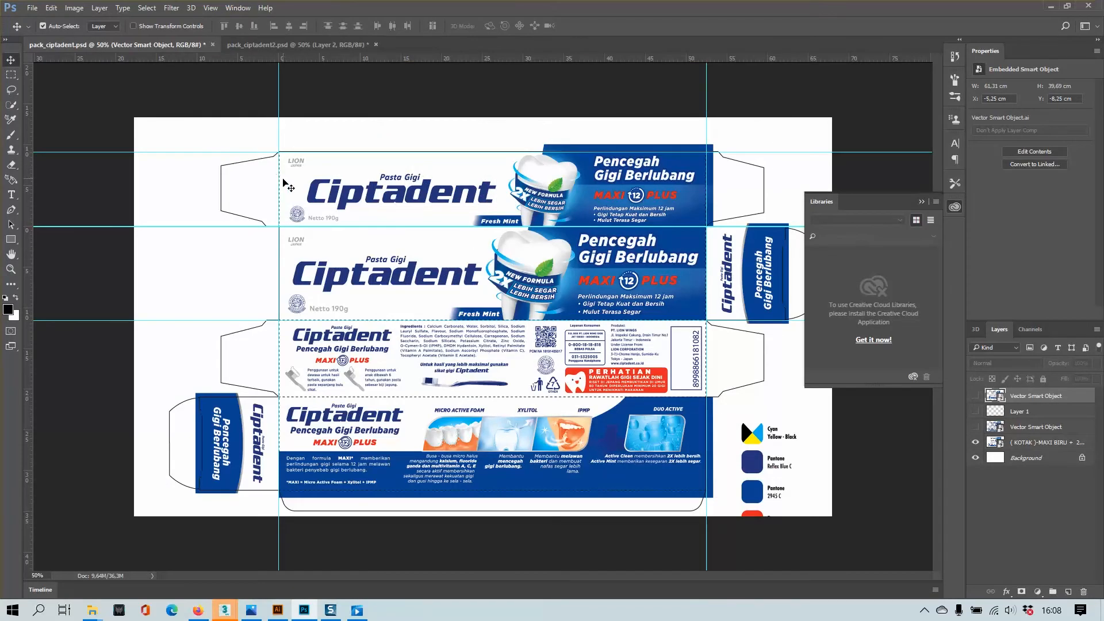
- Switch to Illustrator and restore the die-line outlines around the flat box artwork, leaving nothing selected
key(ctrl+plus)
key(ctrl+minus)
key(alt+Tab)
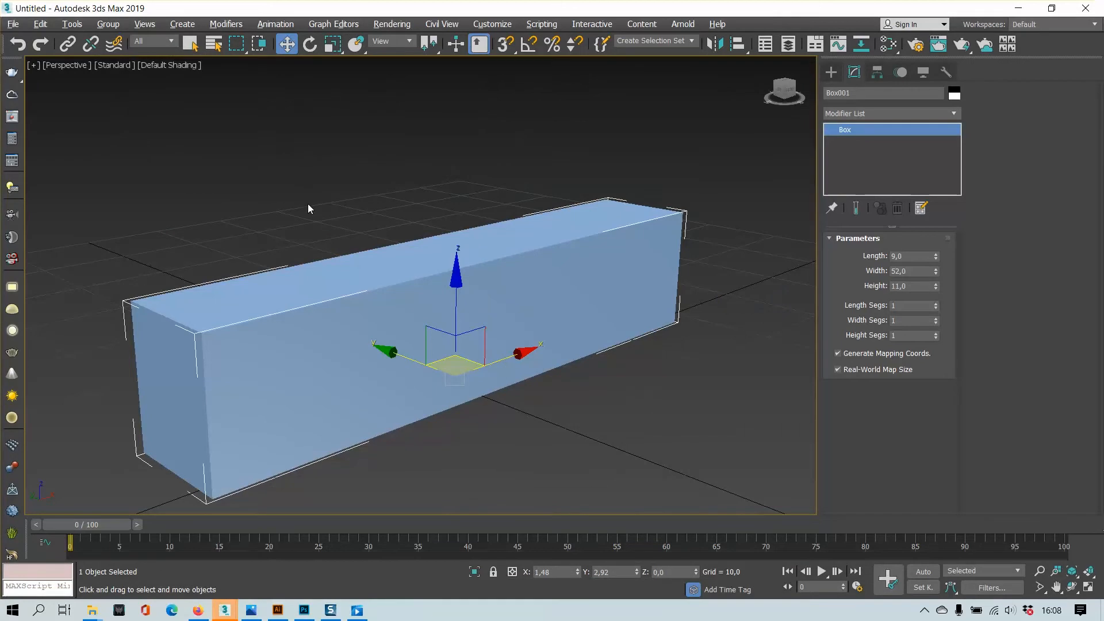
key(alt+Tab)
key(Tab)
key(Tab)
key(Tab)
key(Tab)
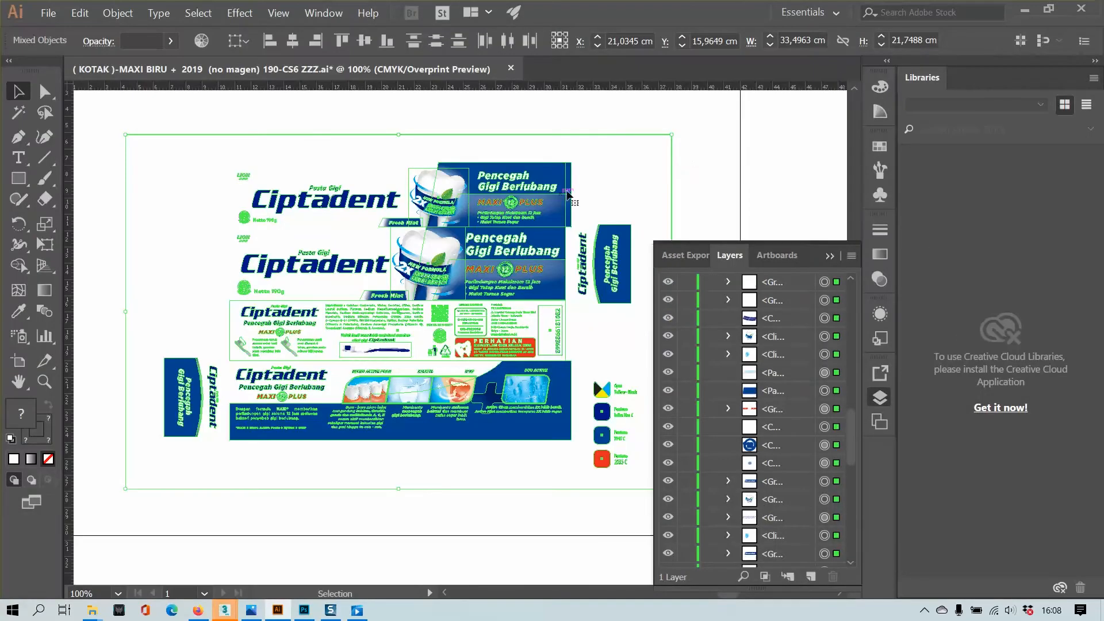
click(194, 166)
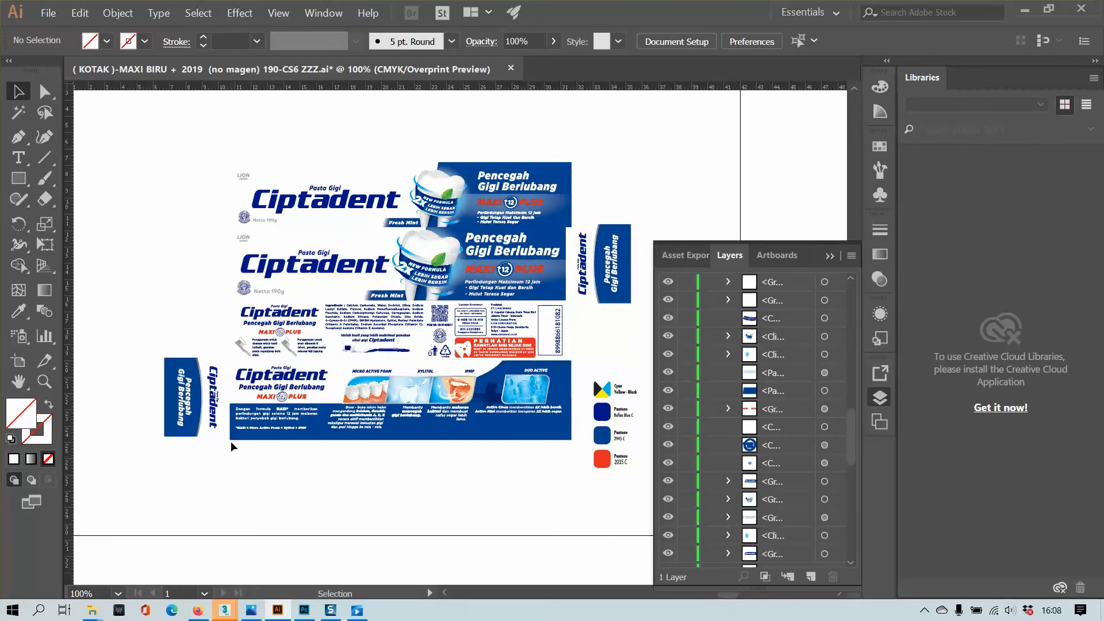
click(447, 199)
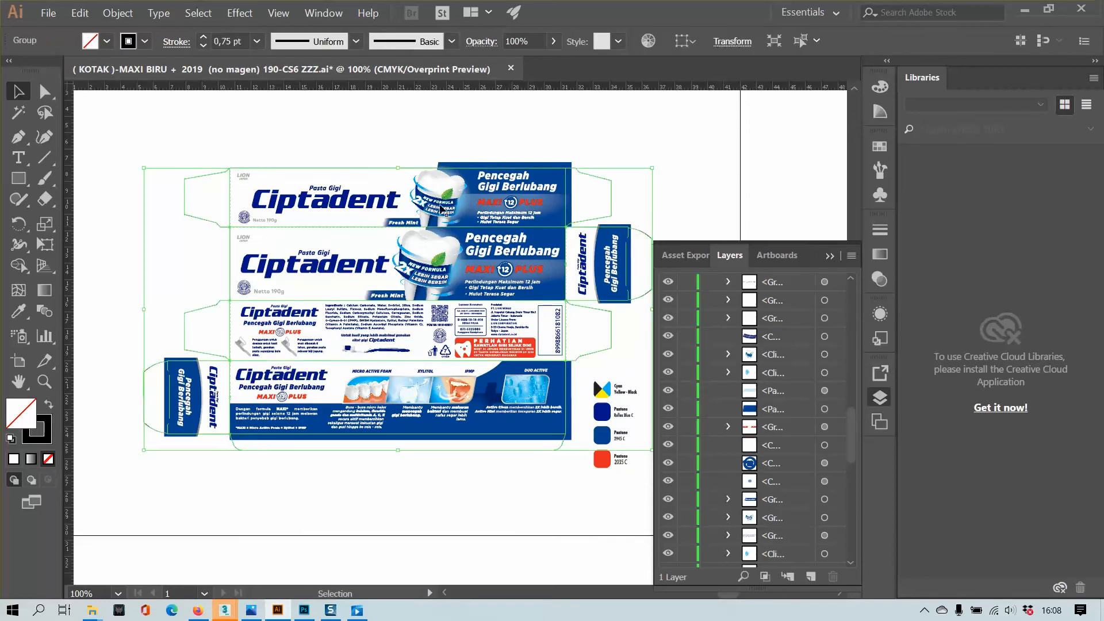
click(533, 130)
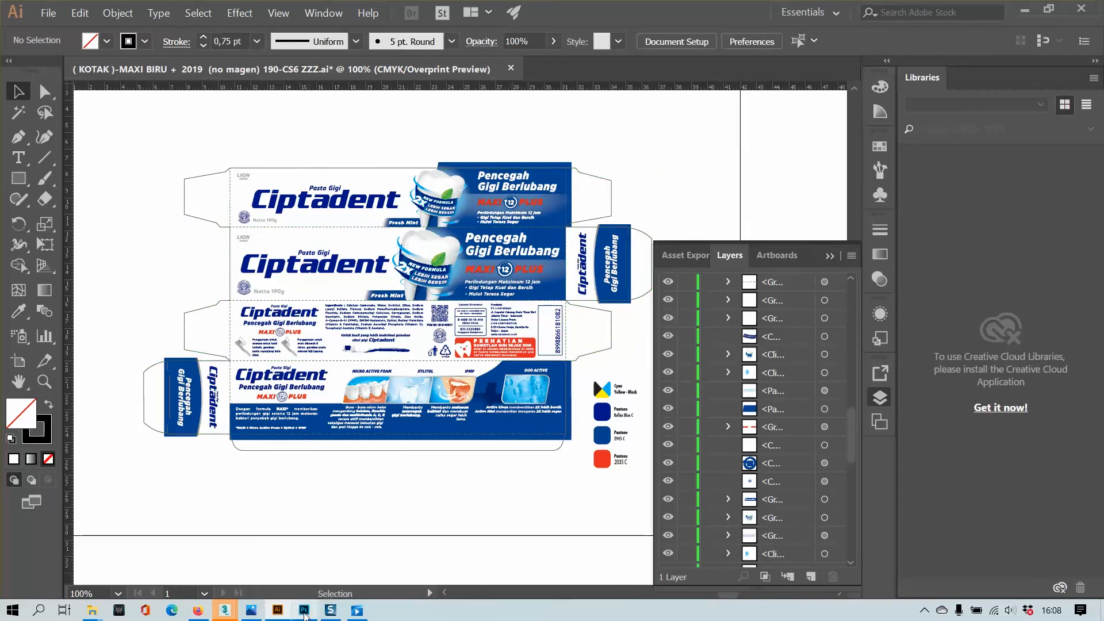
- Switch to Photoshop and save the pack_ciptadent2.psd document
click(304, 612)
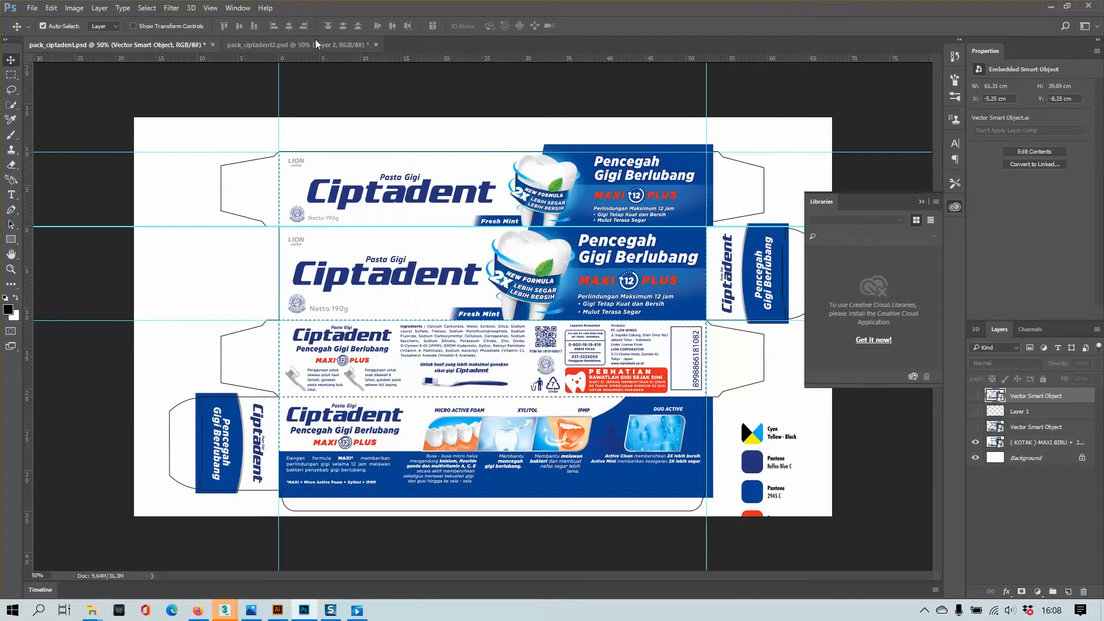
click(297, 45)
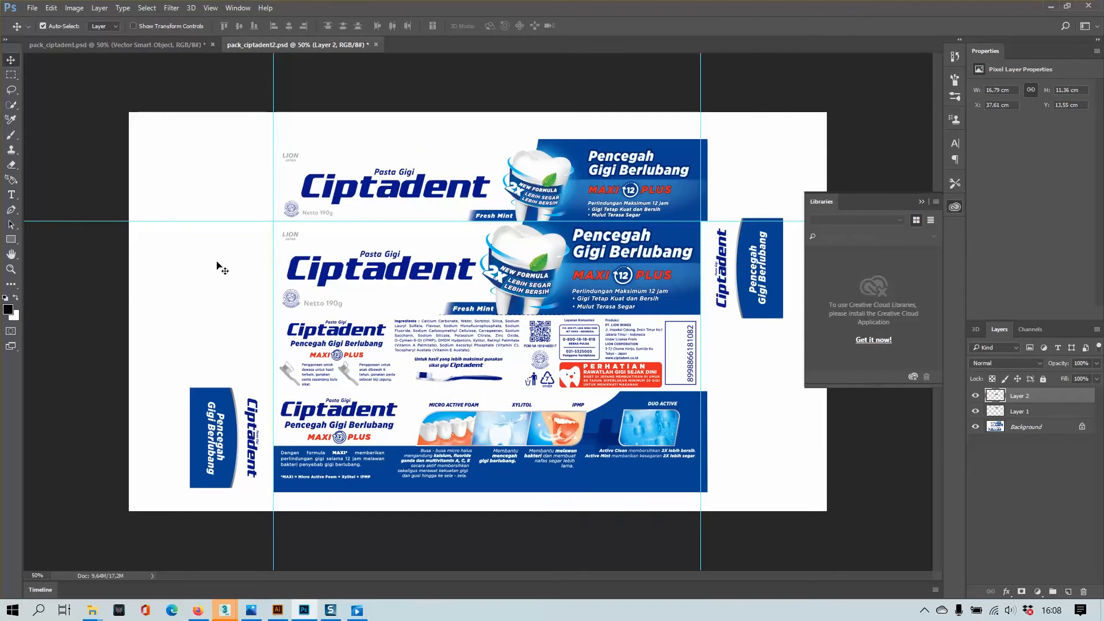
click(31, 8)
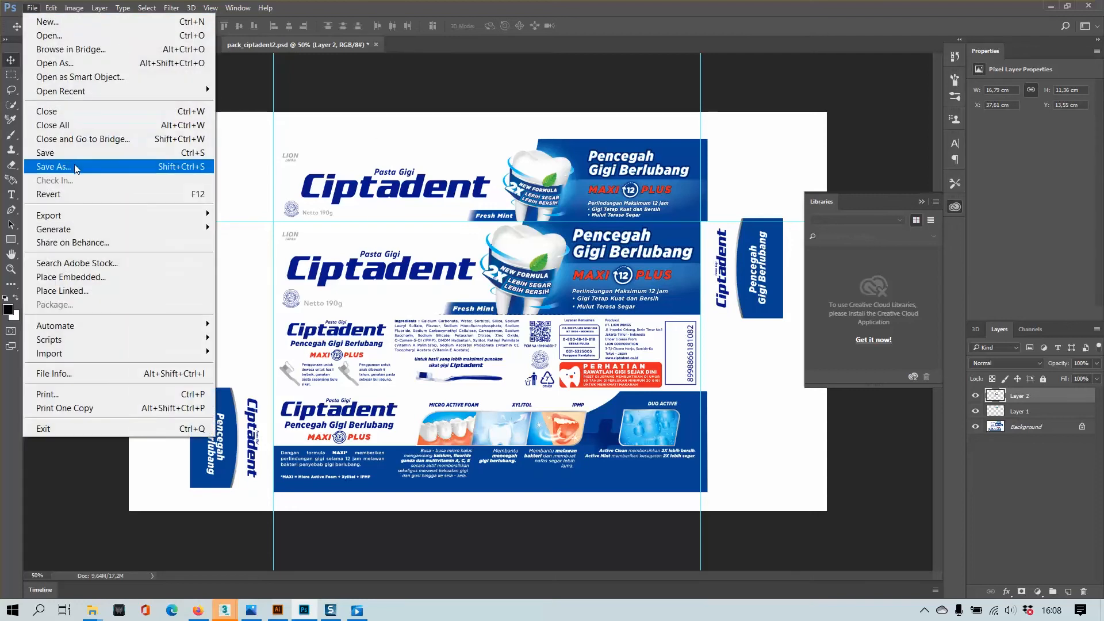
click(34, 149)
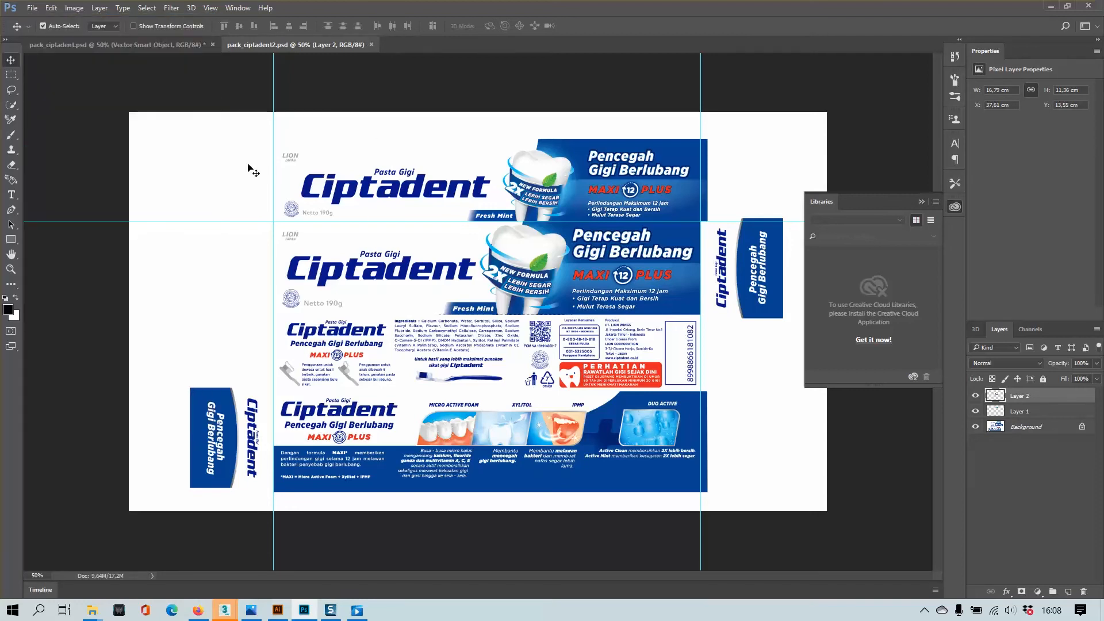
- Begin saving a copy of the artwork in JPEG format and browse the images in the Texture folder
click(32, 8)
click(43, 167)
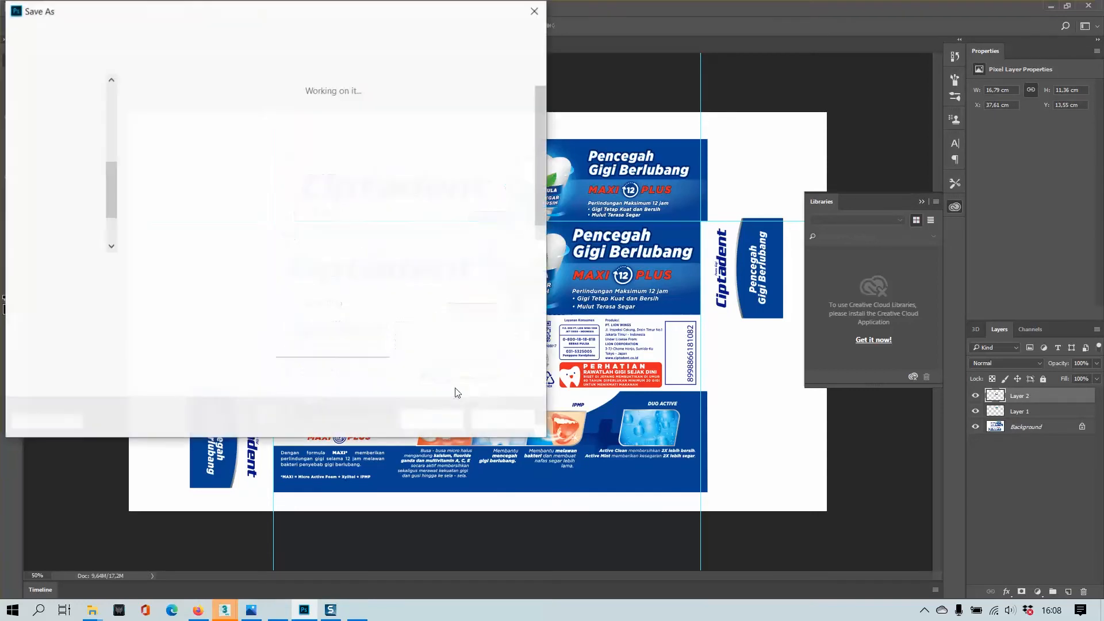
click(389, 286)
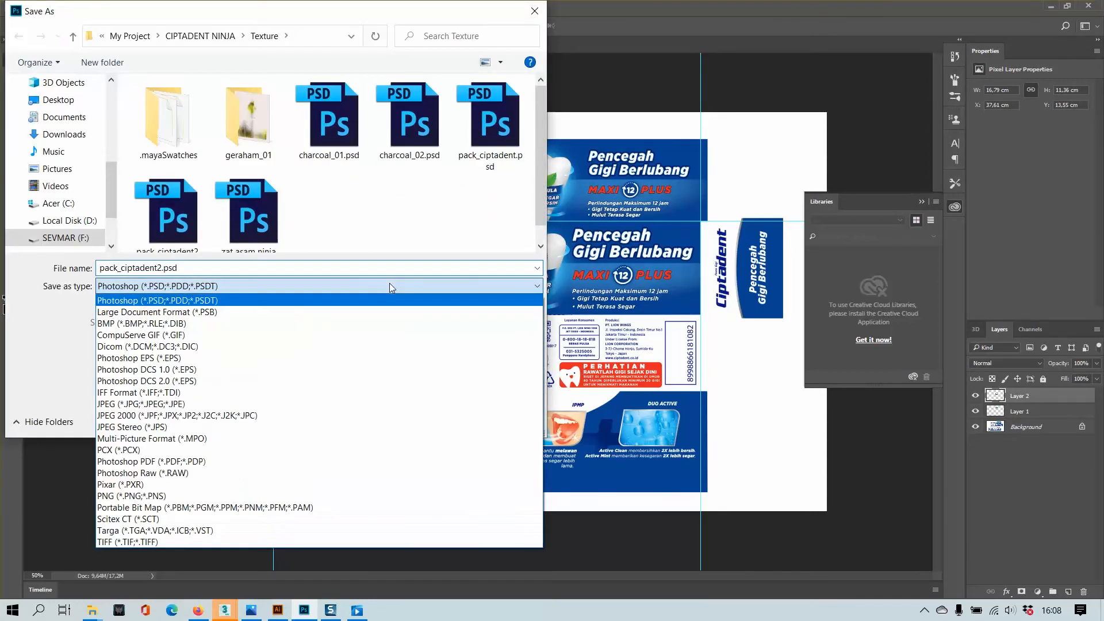
click(139, 405)
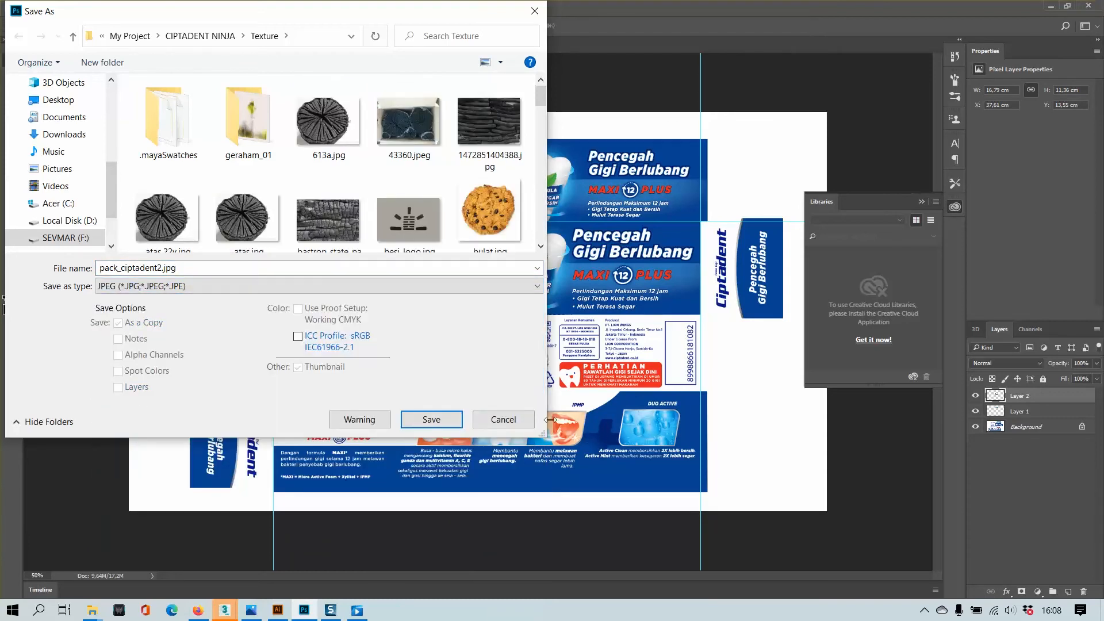
drag(538, 437, 719, 423)
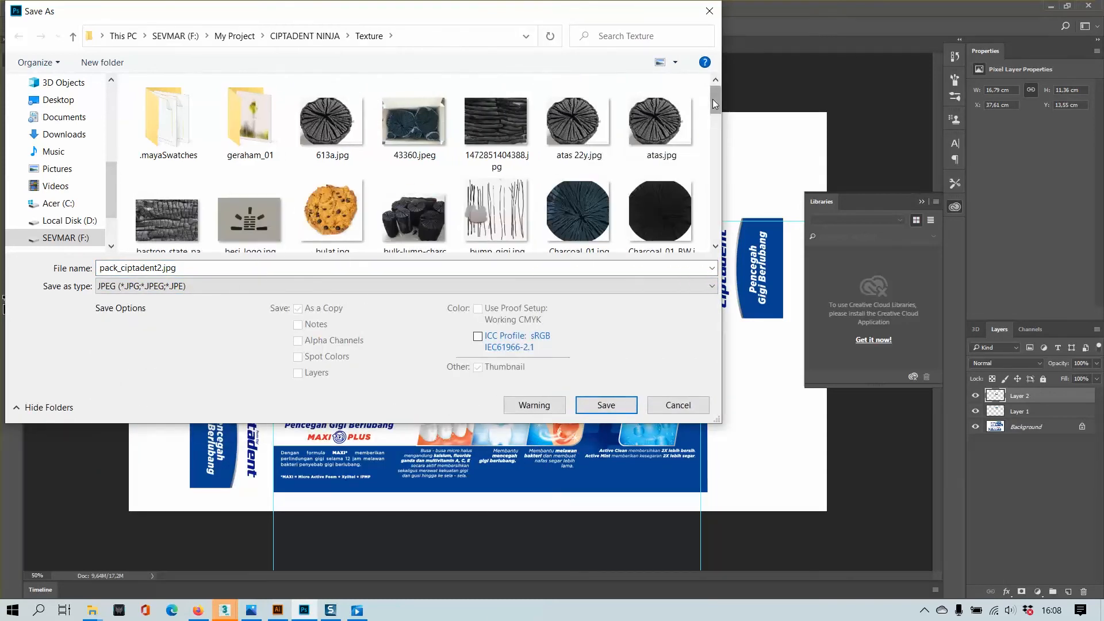
drag(713, 98, 720, 216)
- Name the copy pack_ciptadent2.jpg, declining to overwrite pack_ciptadent.jpg, and save it at the highest JPEG quality
click(190, 196)
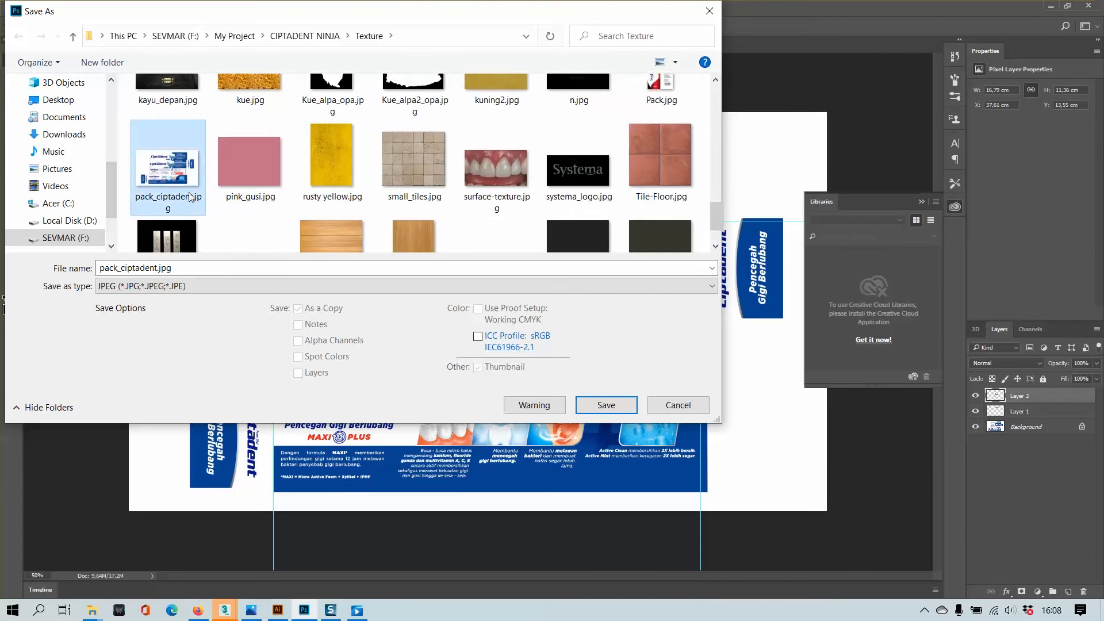
click(606, 405)
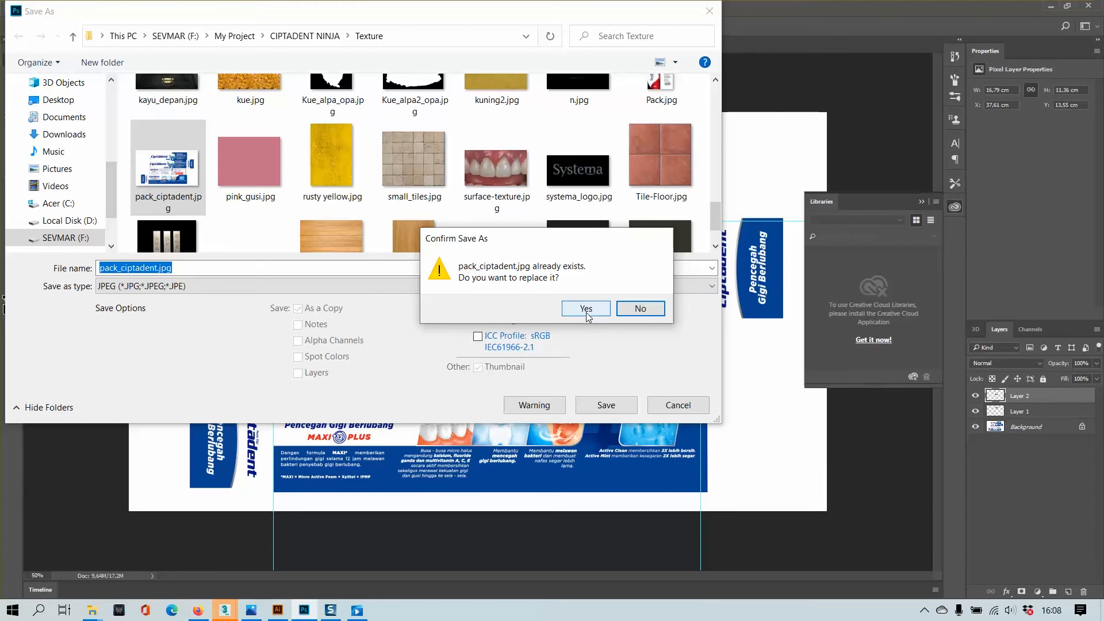
click(640, 309)
click(157, 268)
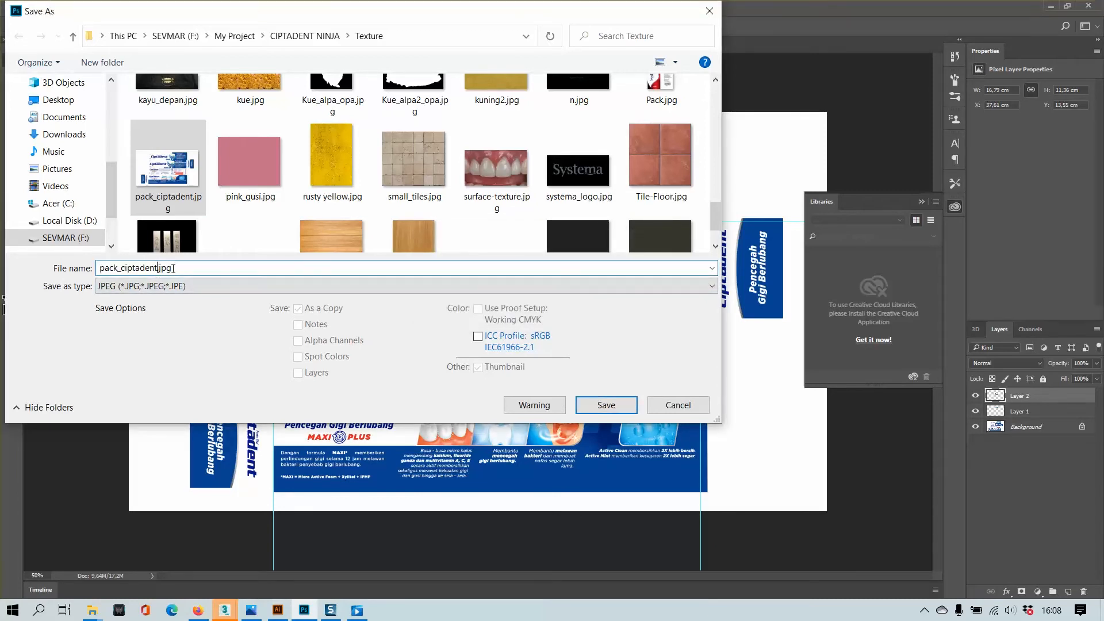
text(2)
click(602, 404)
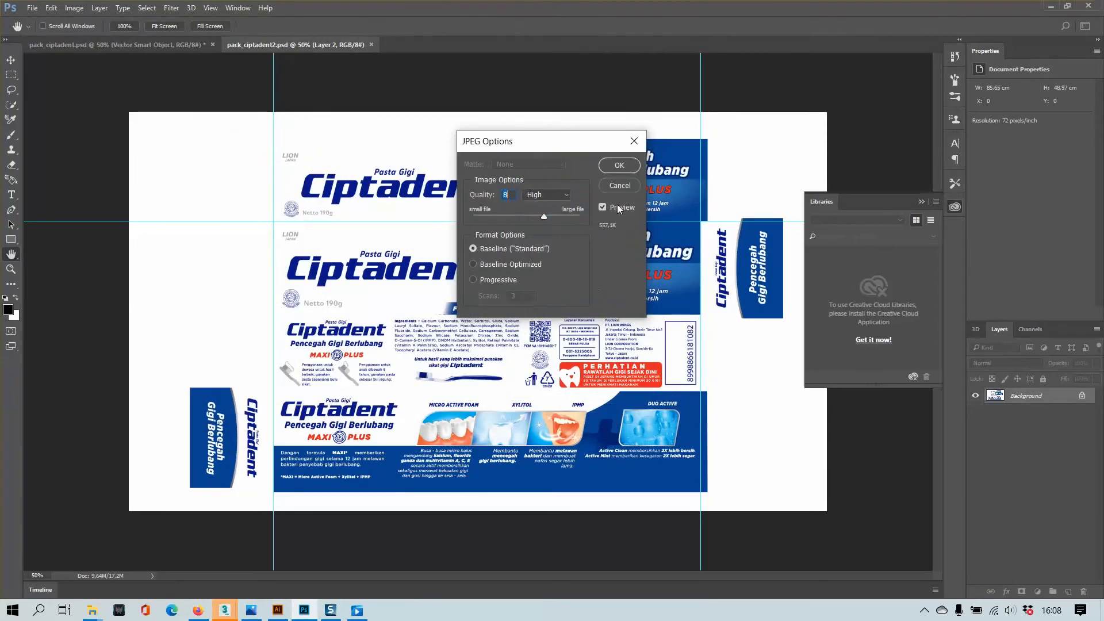
drag(544, 216, 615, 212)
click(619, 166)
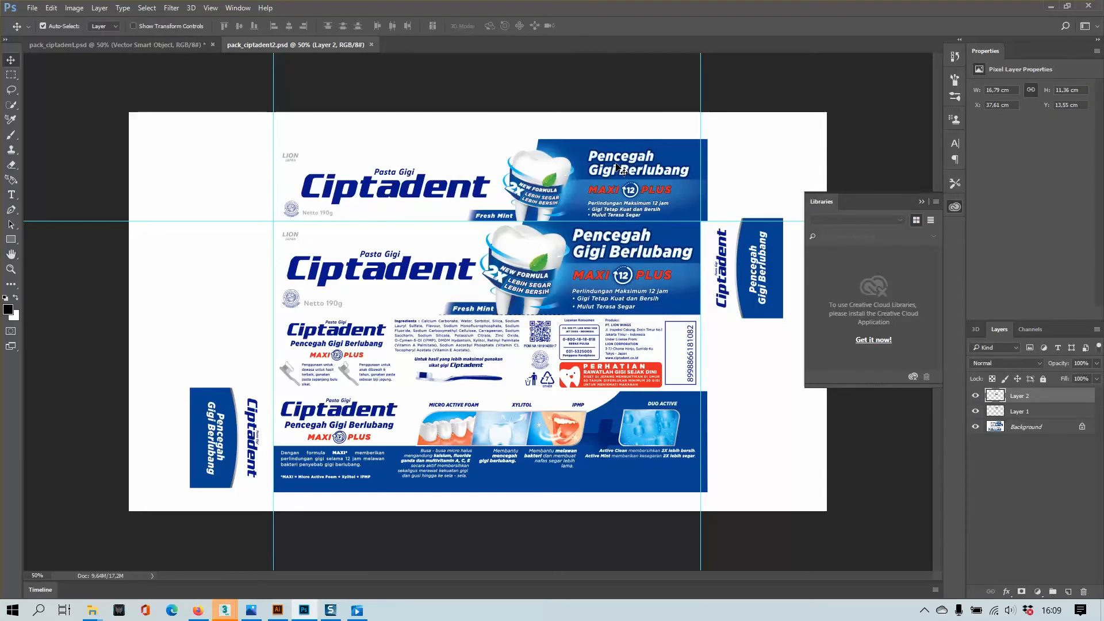
- Switch to 3ds Max and close the second, empty Untitled instance, keeping the scene with the box
mouse_move(230, 609)
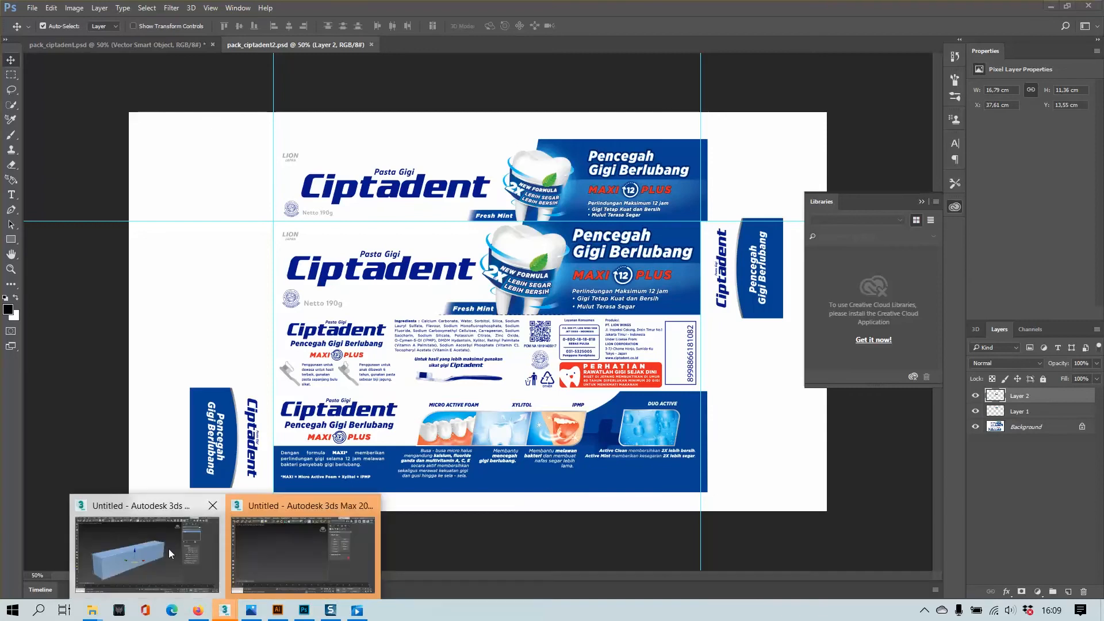
click(168, 549)
click(300, 539)
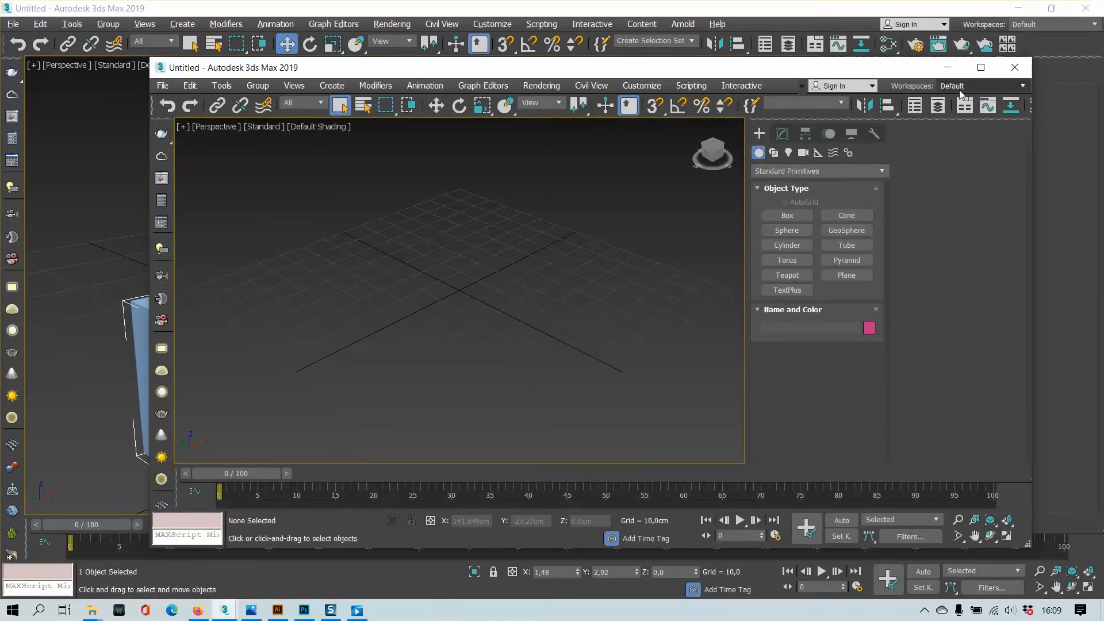
key(alt+F4)
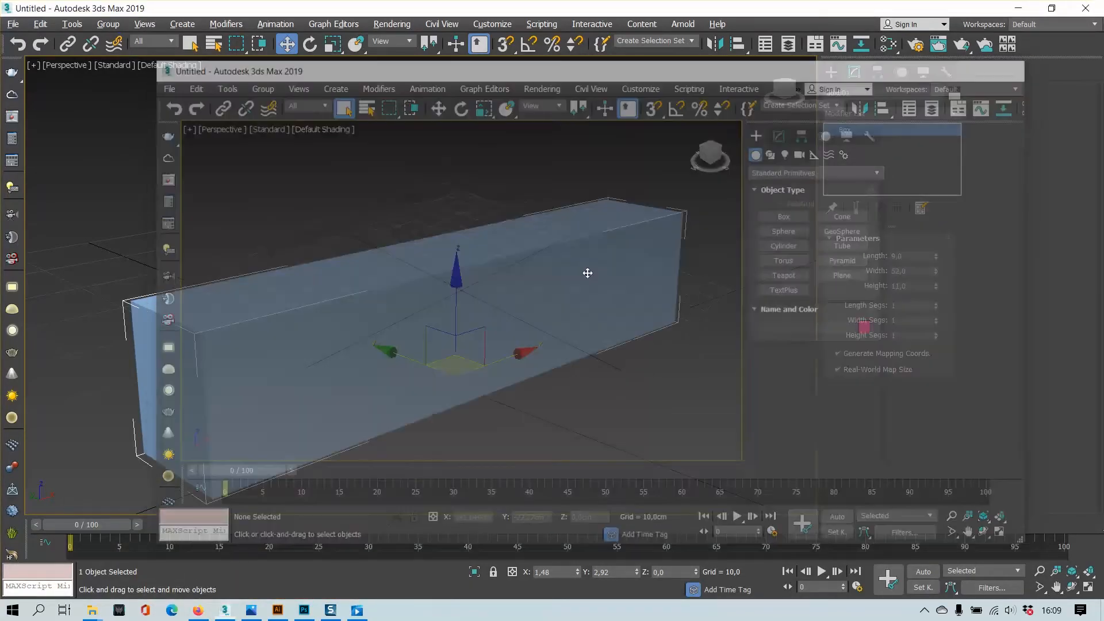
- Examine the box's faces from several angles in 3ds Max and compare them with the artwork panels in Photoshop
alt+middle_drag(536, 263, 529, 241)
alt+click(526, 209)
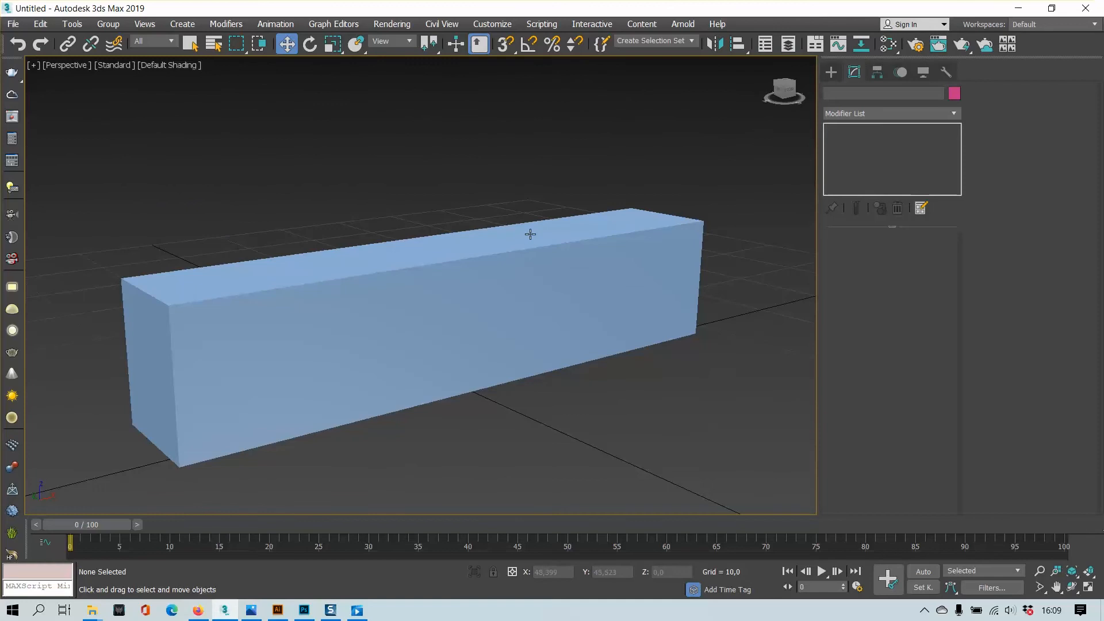
click(530, 241)
key(alt+Tab)
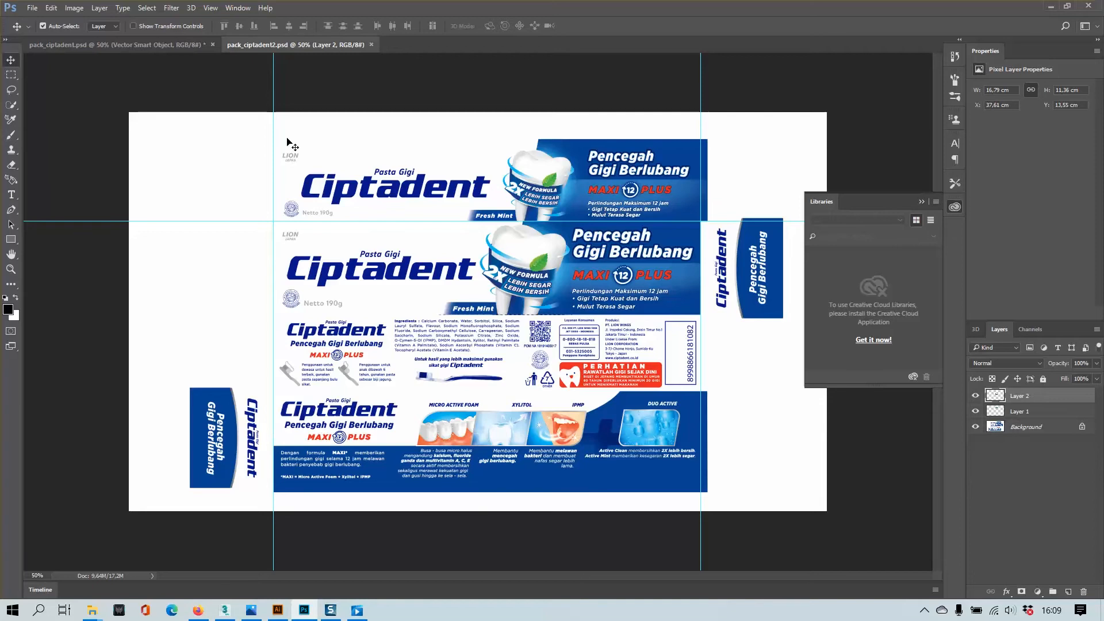
key(alt+Tab)
alt+middle_drag(621, 221, 498, 306)
middle_drag(577, 306, 428, 285)
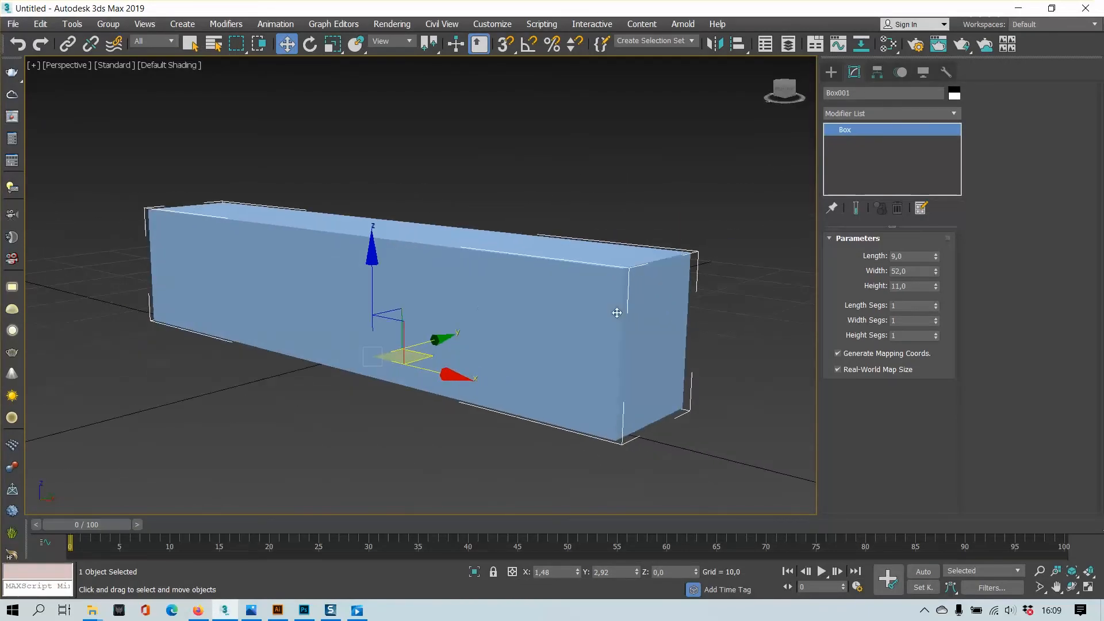
alt+middle_drag(657, 302, 286, 376)
alt+middle_drag(221, 351, 387, 303)
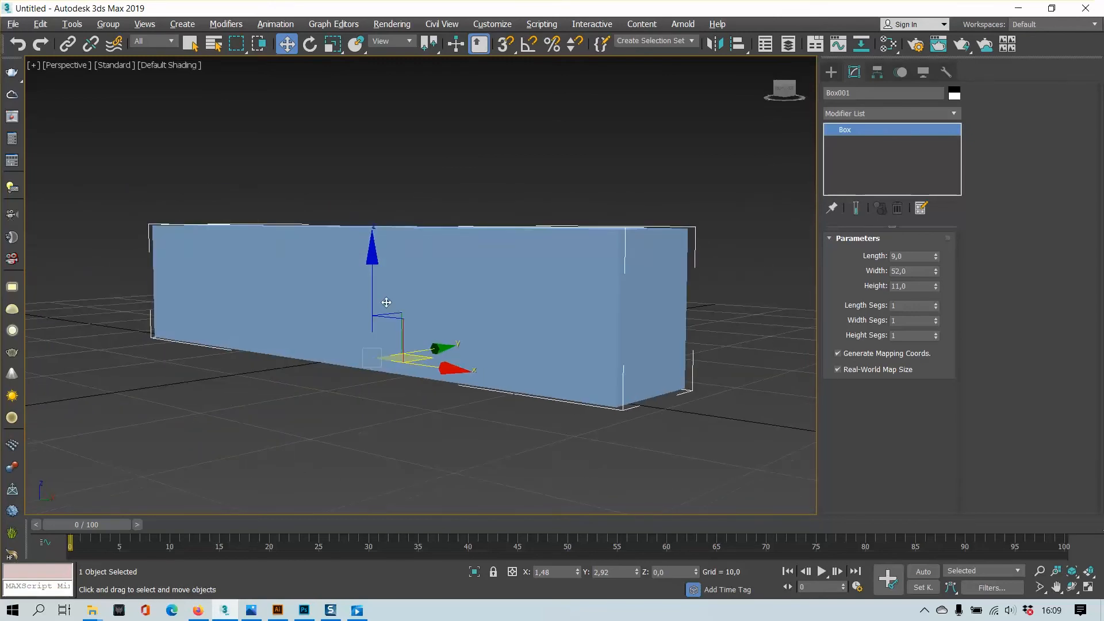
key(alt+Tab)
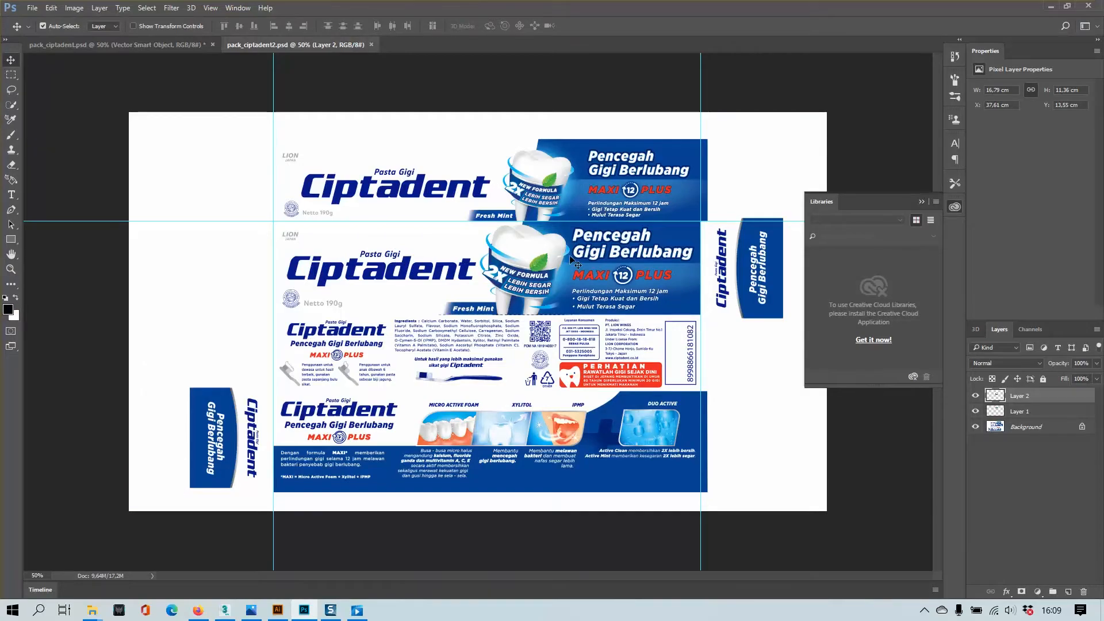
key(alt+Tab)
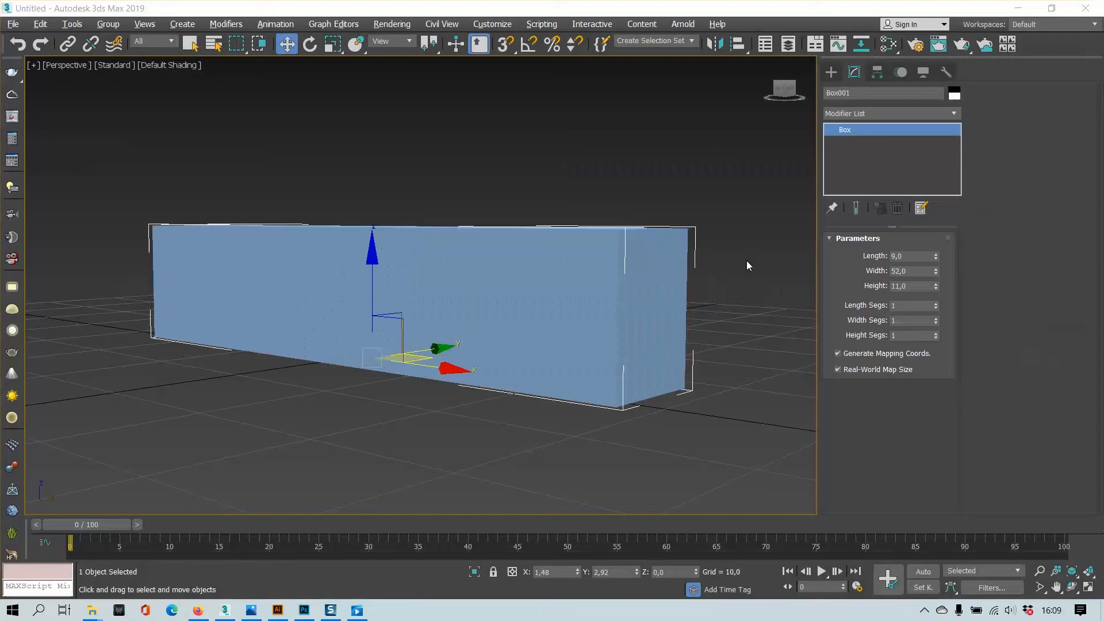
alt+middle_drag(587, 286, 672, 300)
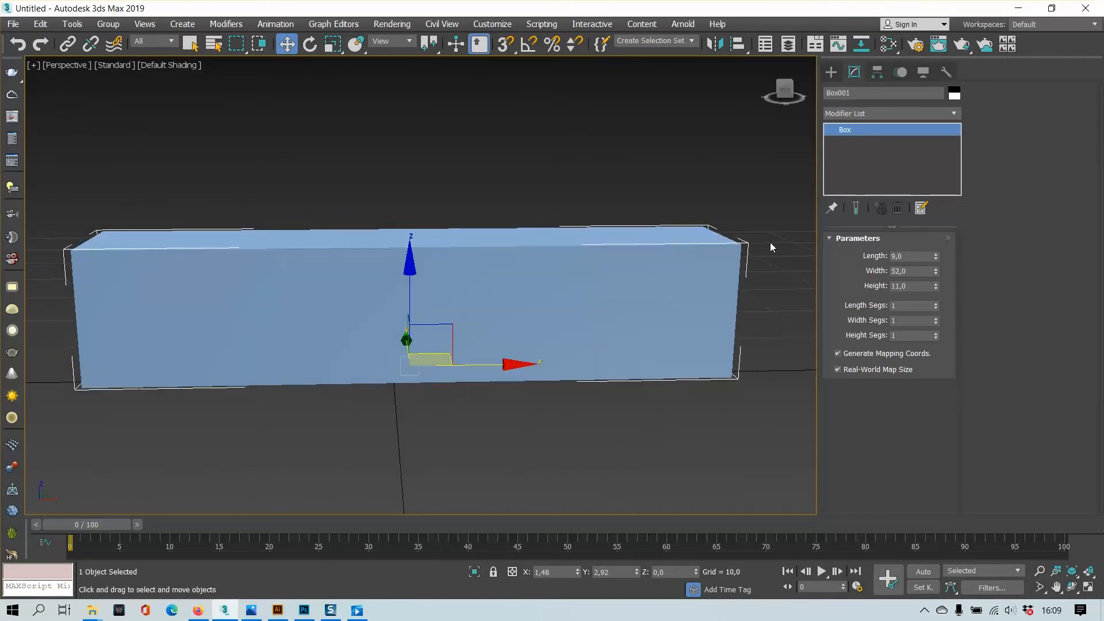
click(874, 113)
text(u)
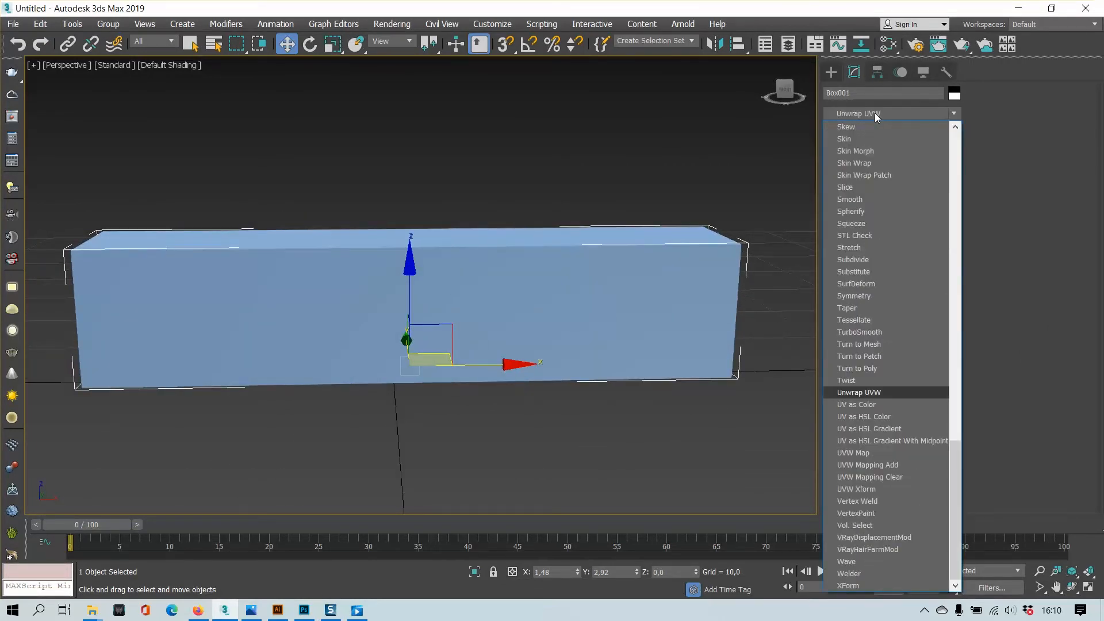
click(874, 113)
click(831, 72)
drag(595, 182, 629, 360)
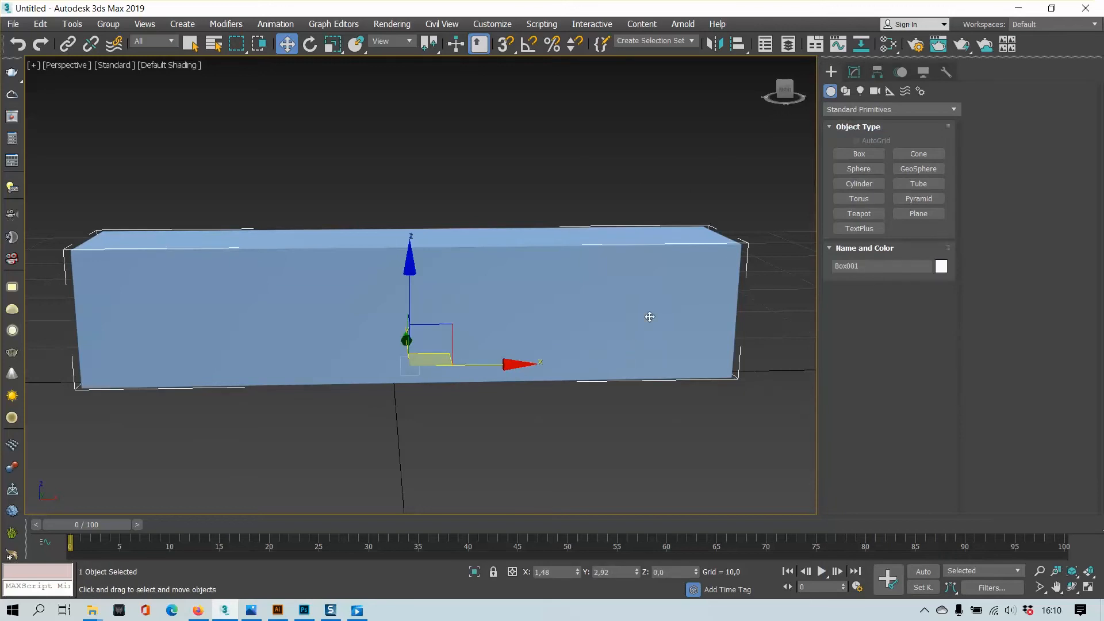
click(855, 73)
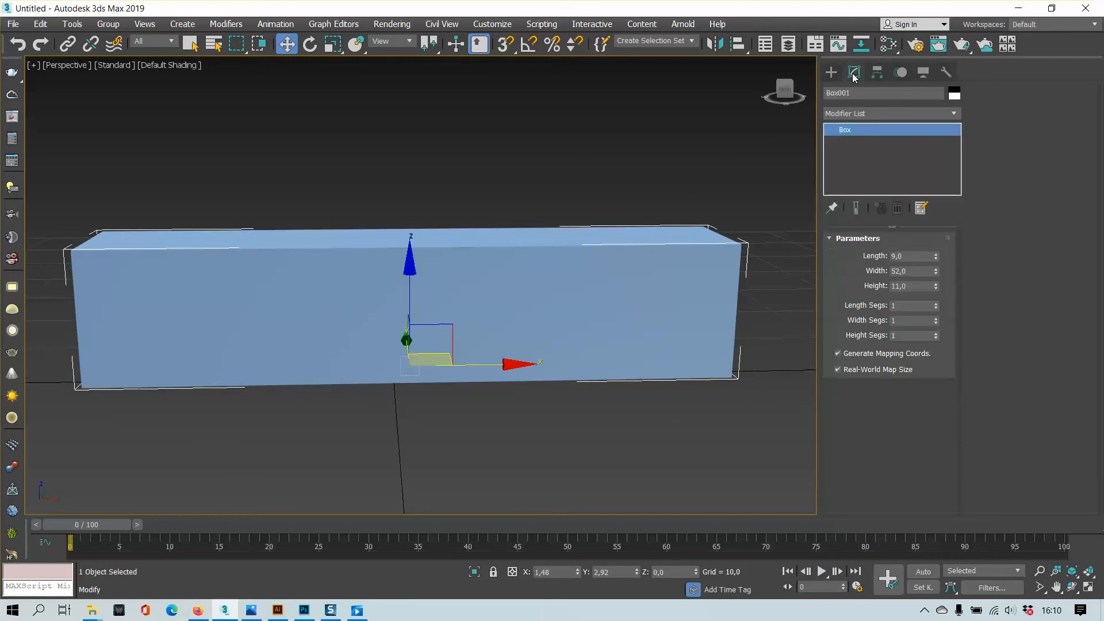
- Add an Unwrap UVW modifier to the box and open its UV Editor
click(867, 110)
key(u)
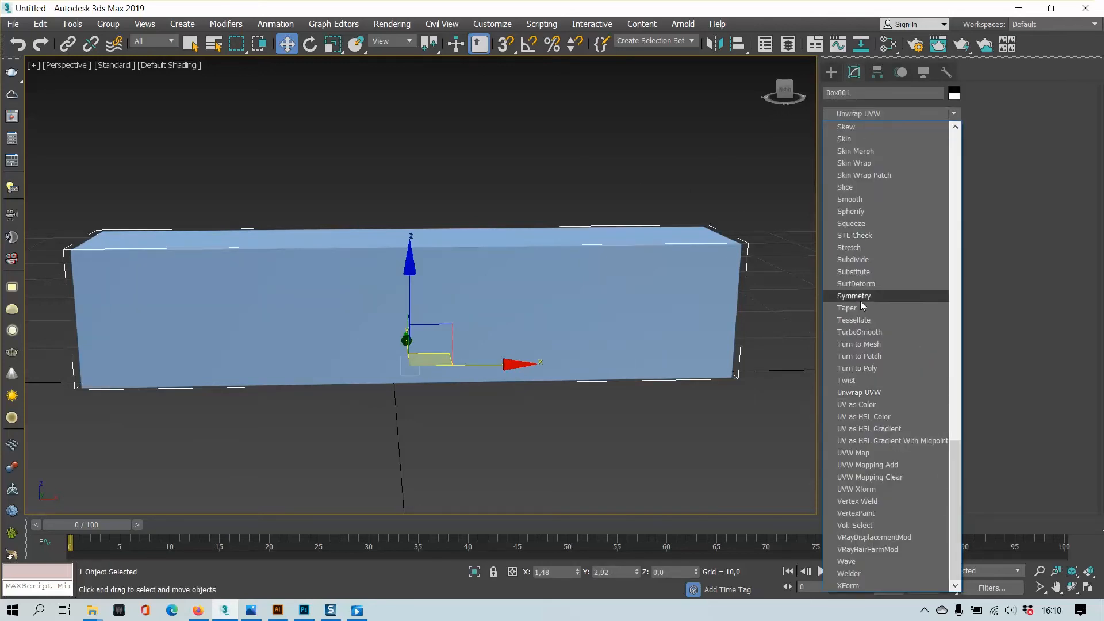
click(856, 392)
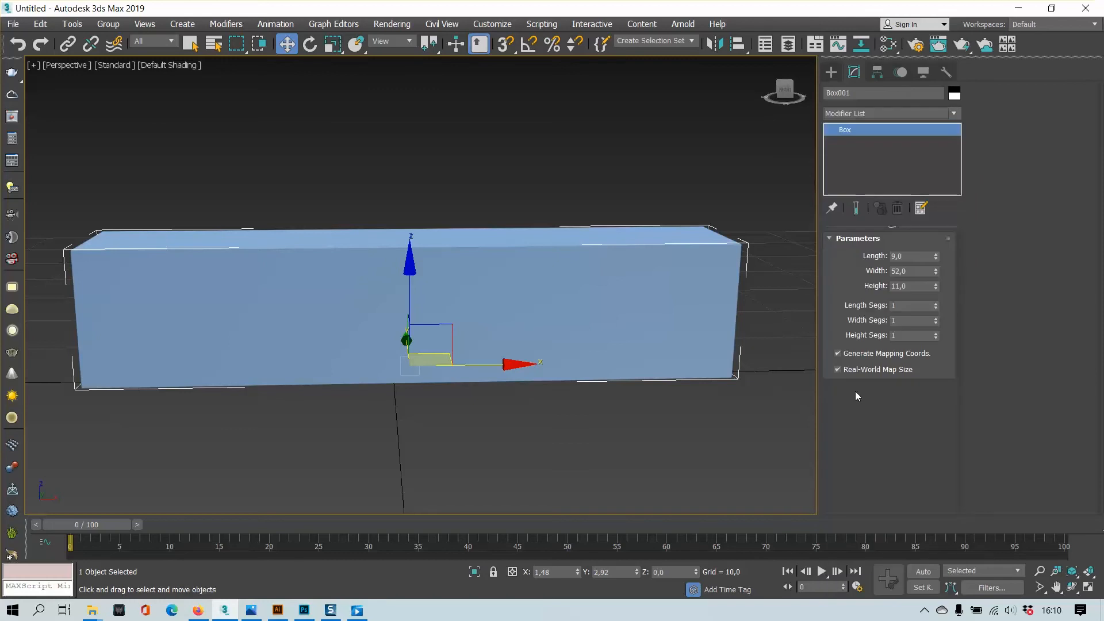
alt+middle_drag(638, 320, 645, 316)
scroll(964, 343, down, 5)
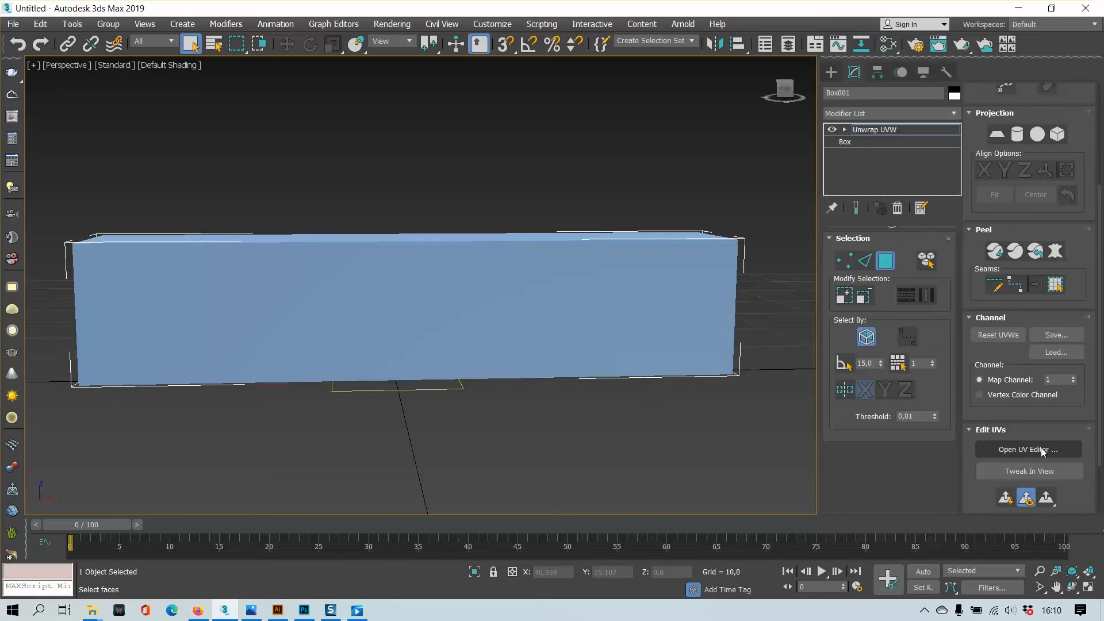
click(1043, 450)
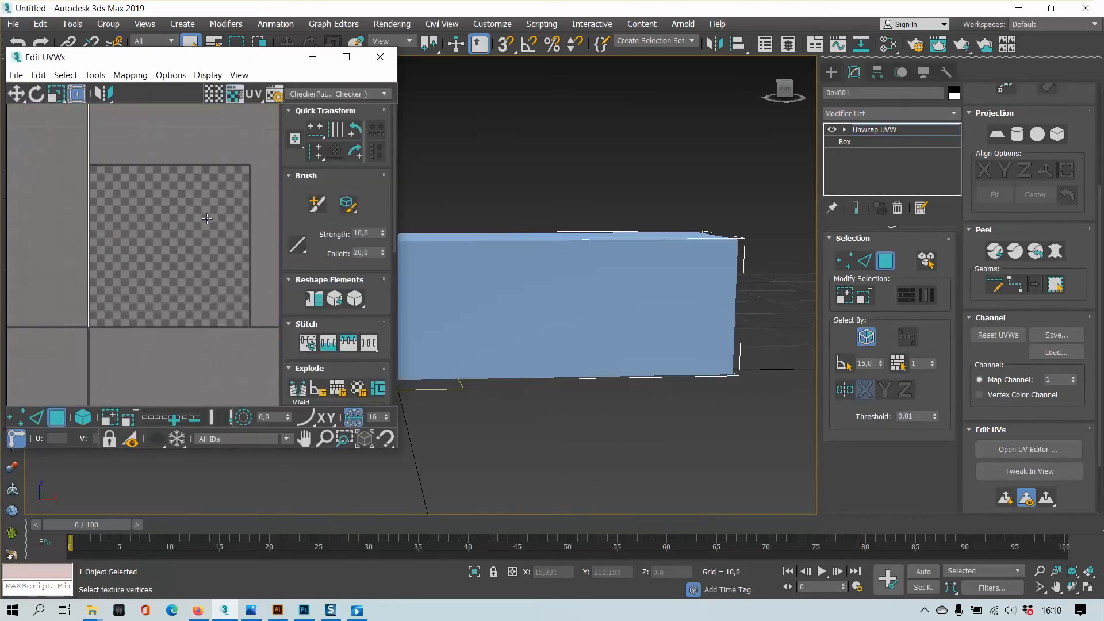
- Close the UV Editor, delete the Unwrap UVW modifier from the box and deselect the box
scroll(207, 219, down, 3)
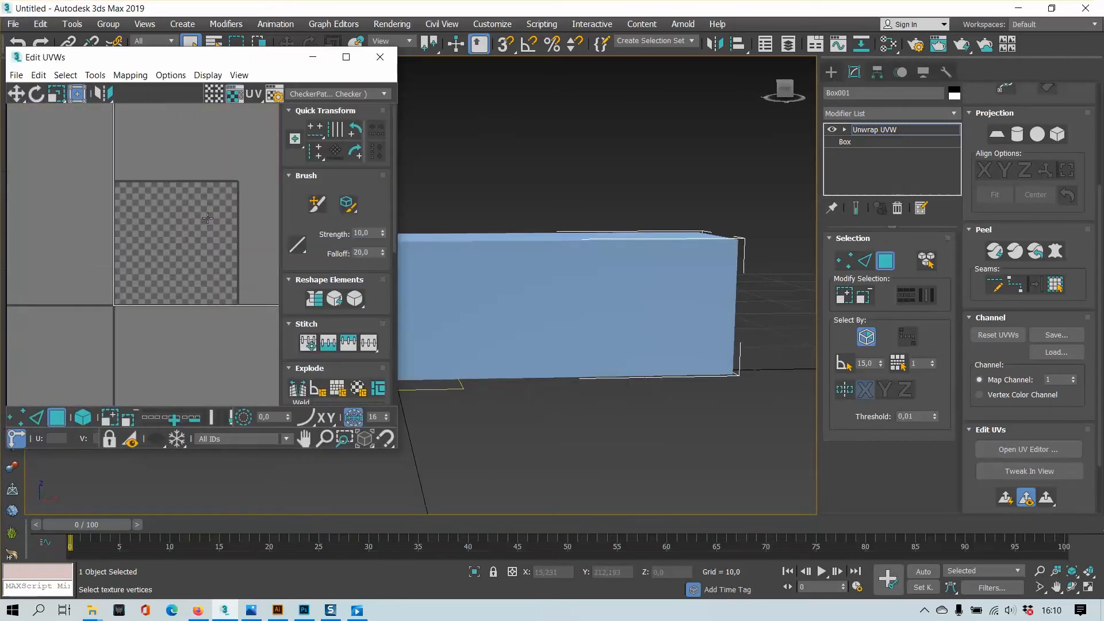
middle_drag(629, 178, 674, 190)
scroll(675, 189, down, 3)
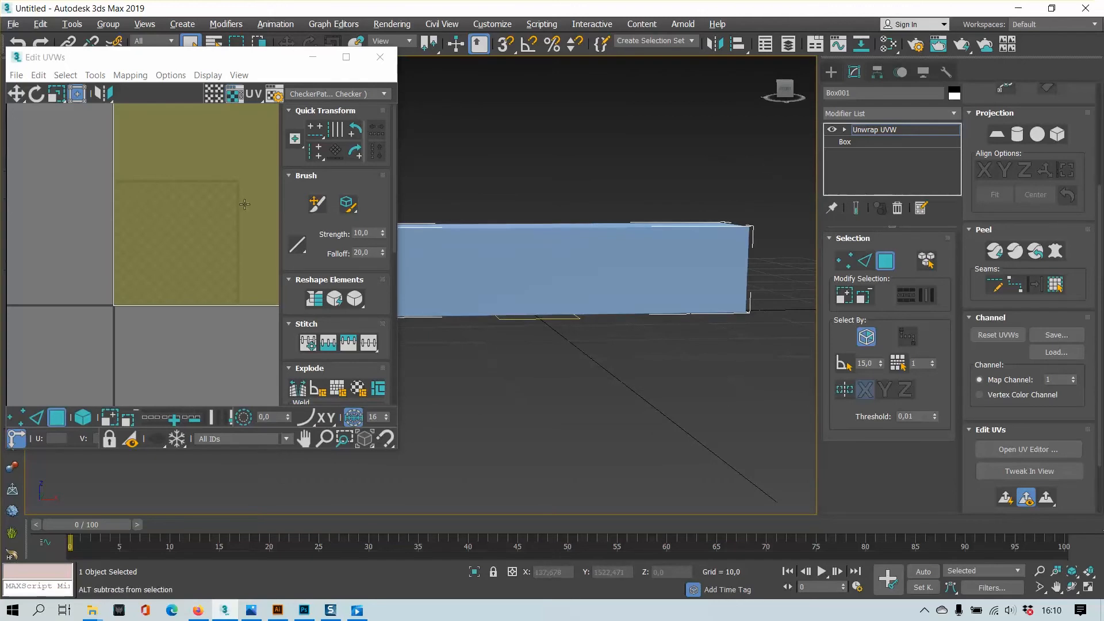
click(379, 57)
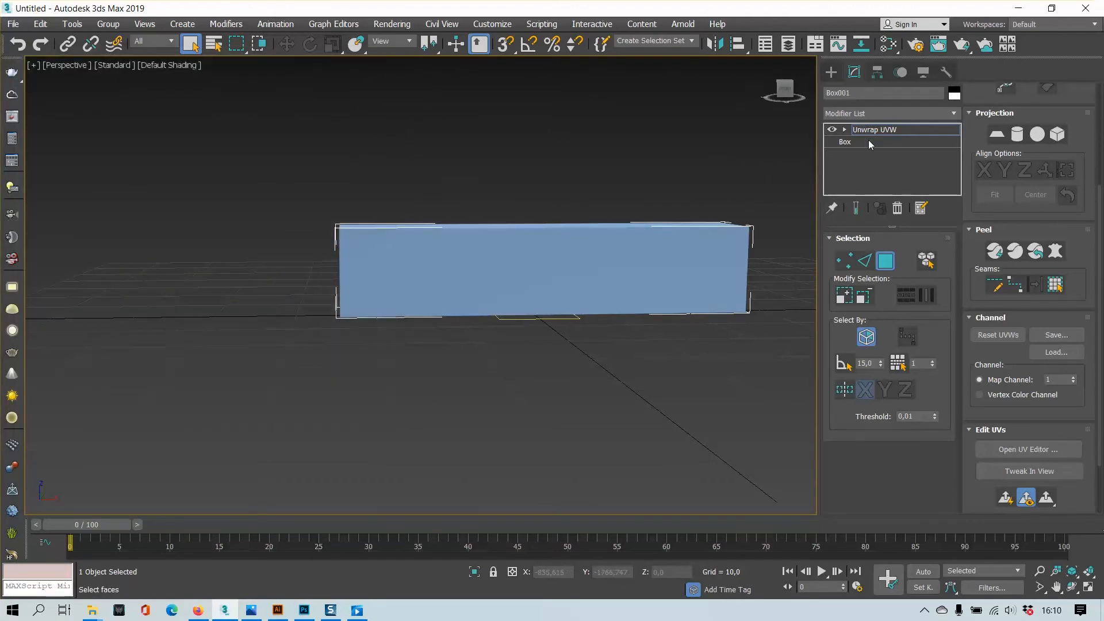
click(891, 130)
click(898, 208)
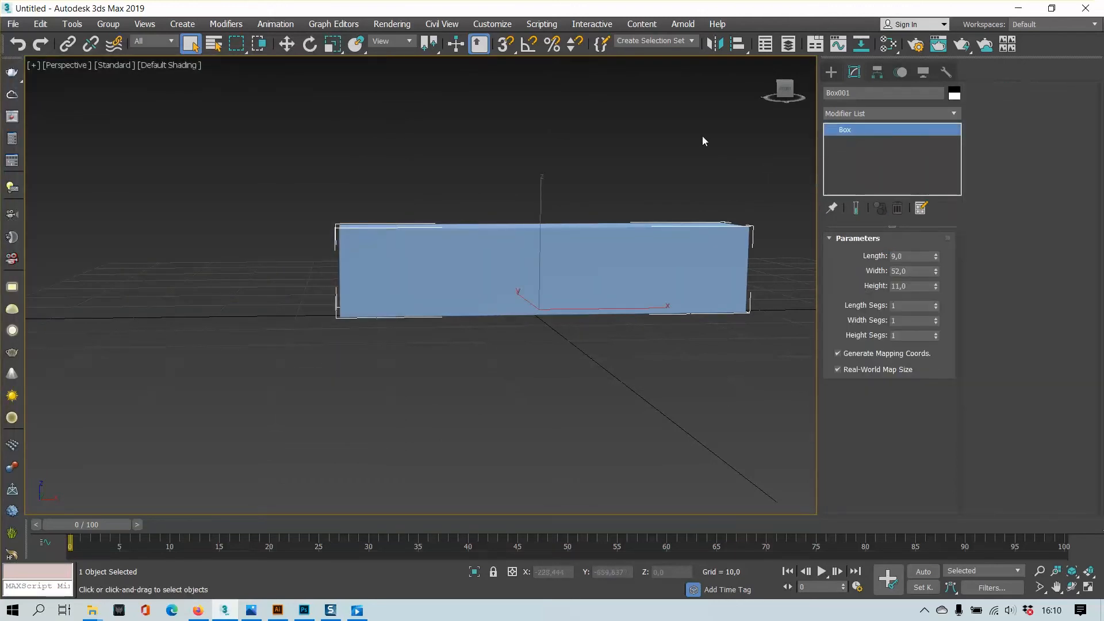
click(701, 137)
middle_drag(633, 186, 552, 229)
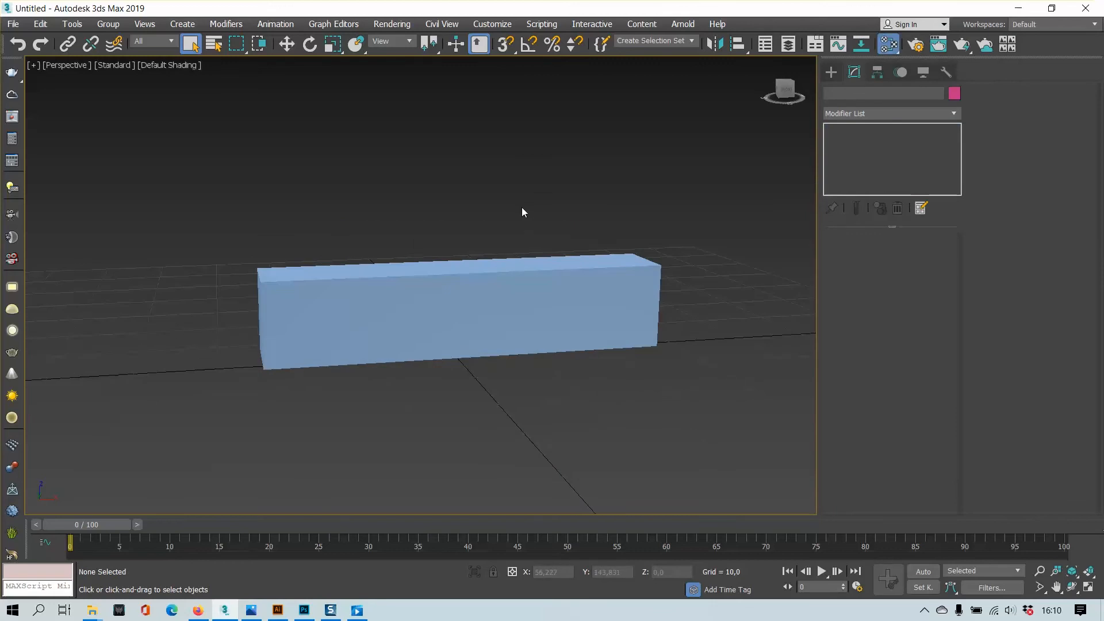
- Open the Slate Material Editor and add a Scanline Standard material to the view
key(m)
drag(798, 34, 556, 65)
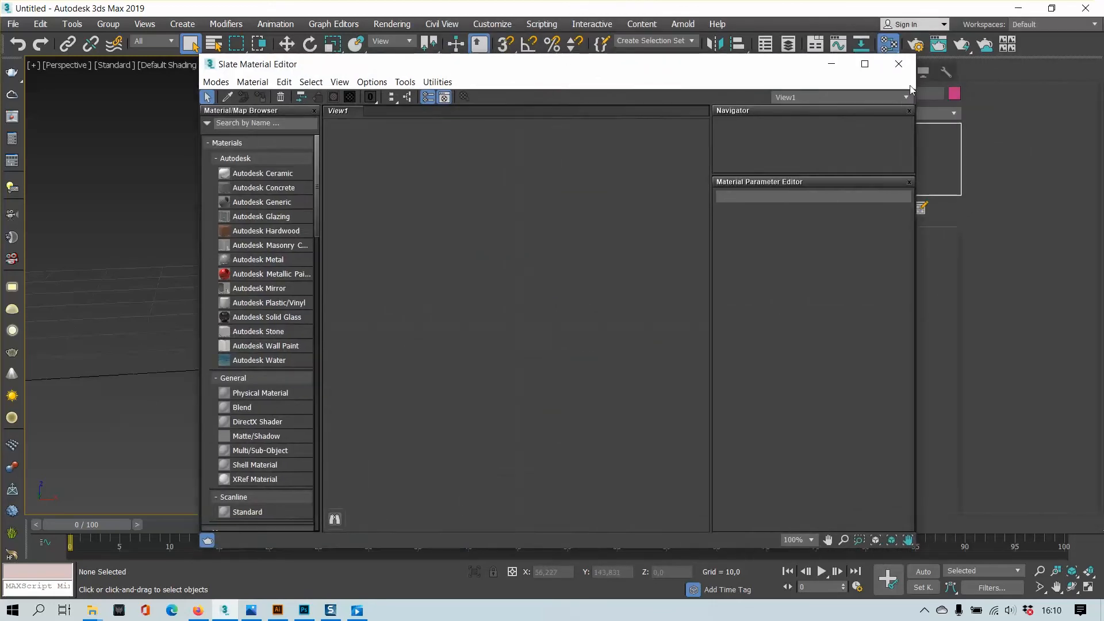
click(901, 69)
click(889, 44)
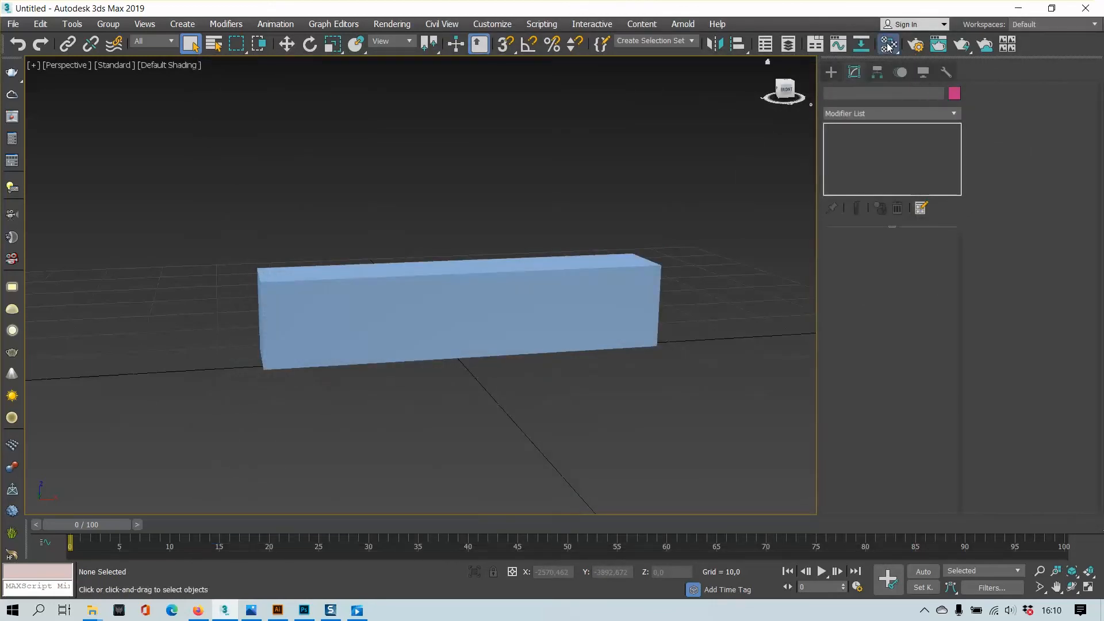
scroll(282, 320, down, 4)
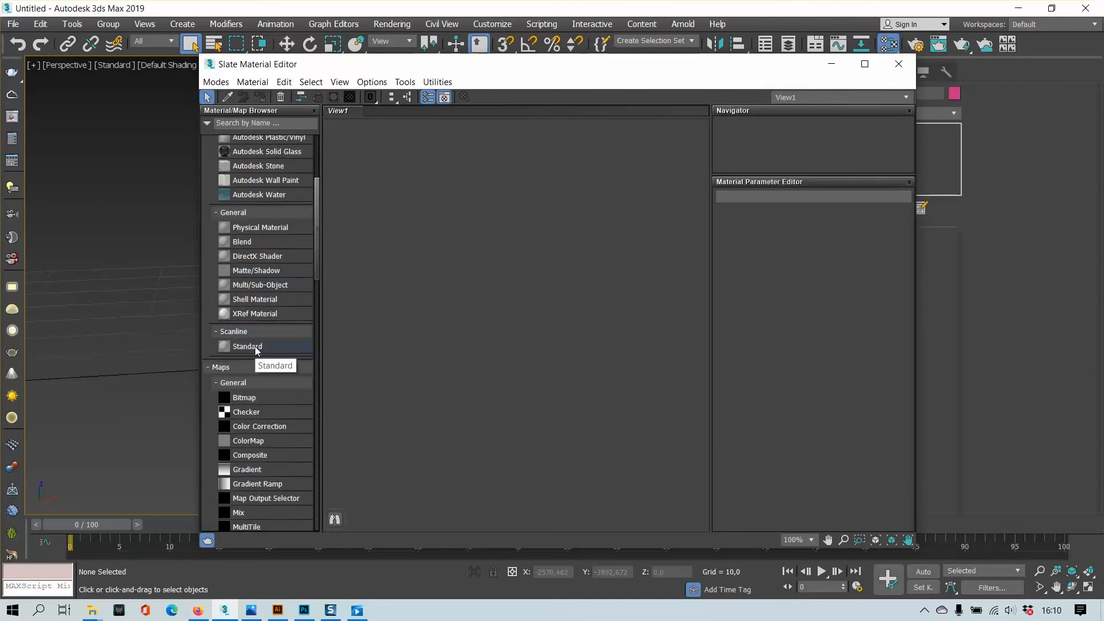
drag(592, 268, 581, 254)
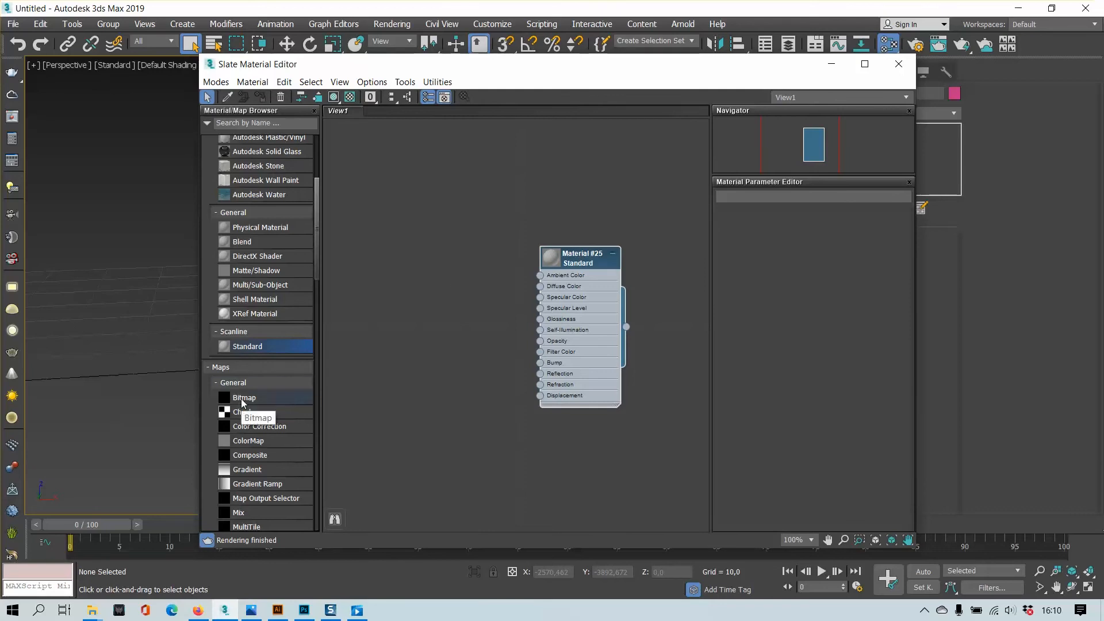
- Add a Bitmap map and browse to the Texture folder of the CIPTADENT NINJA project for its image
click(243, 399)
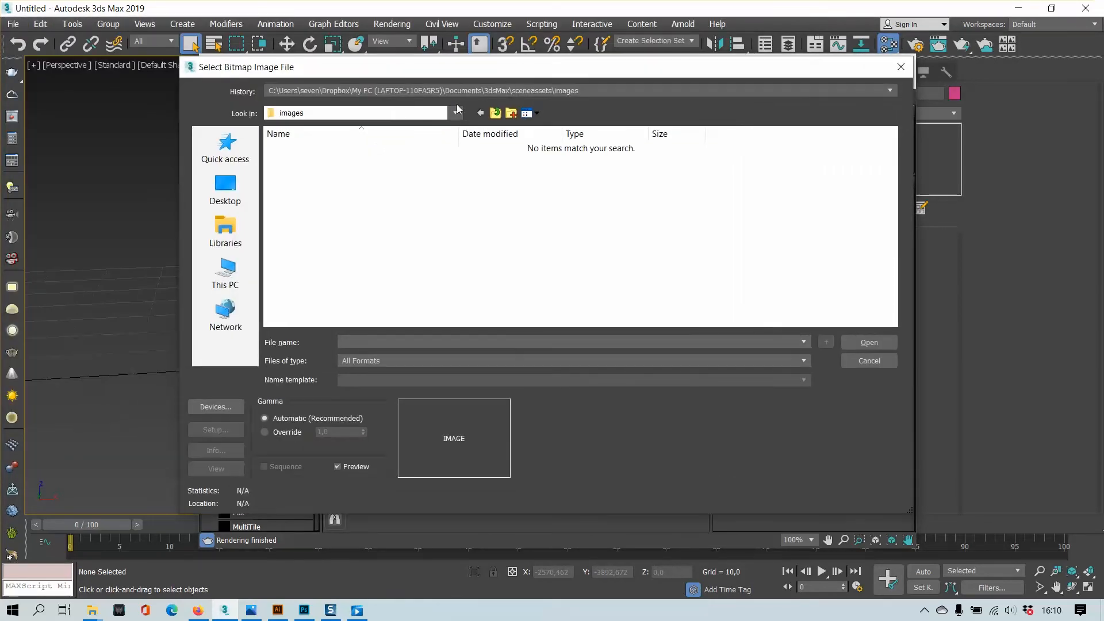
click(458, 91)
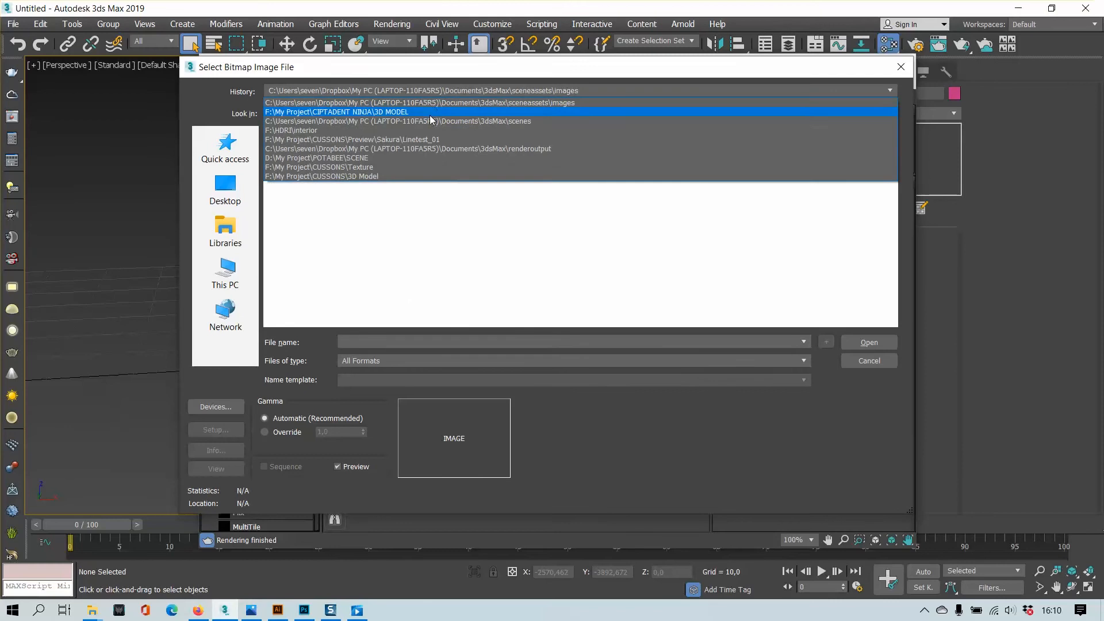
click(454, 110)
click(456, 113)
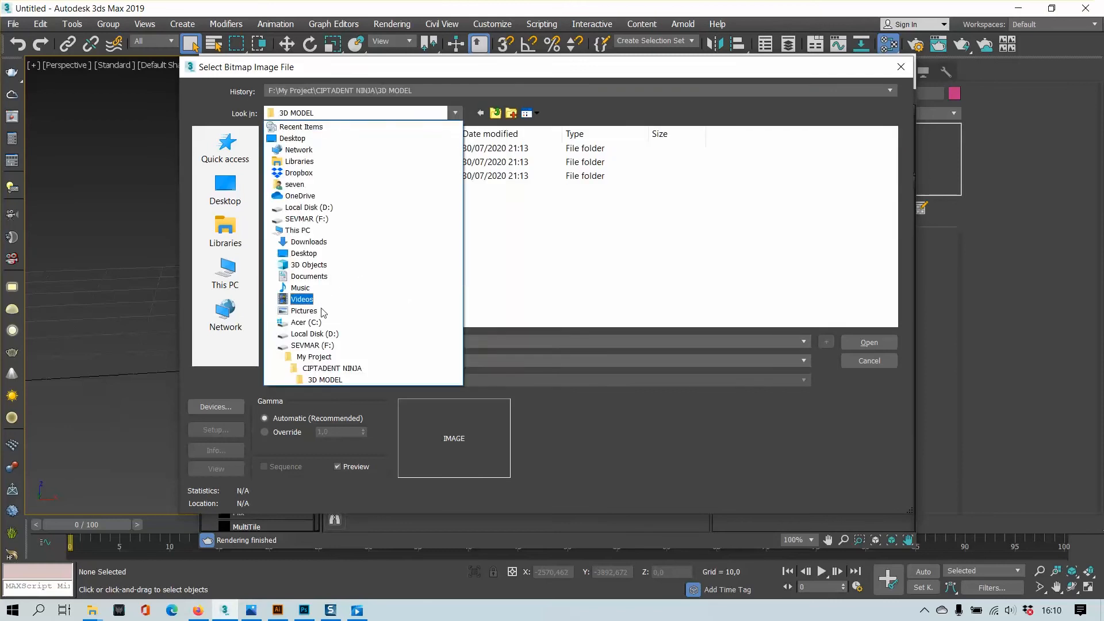
click(340, 371)
scroll(325, 302, down, 2)
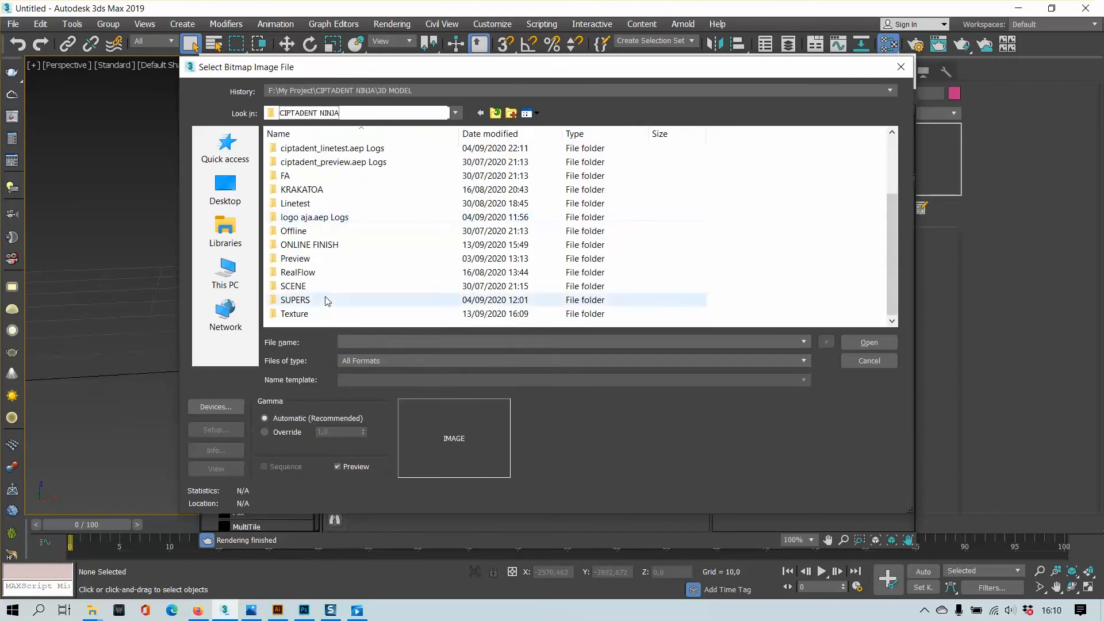
double_click(309, 318)
- Load pack_ciptadent2.jpg as the bitmap's image
scroll(420, 260, down, 8)
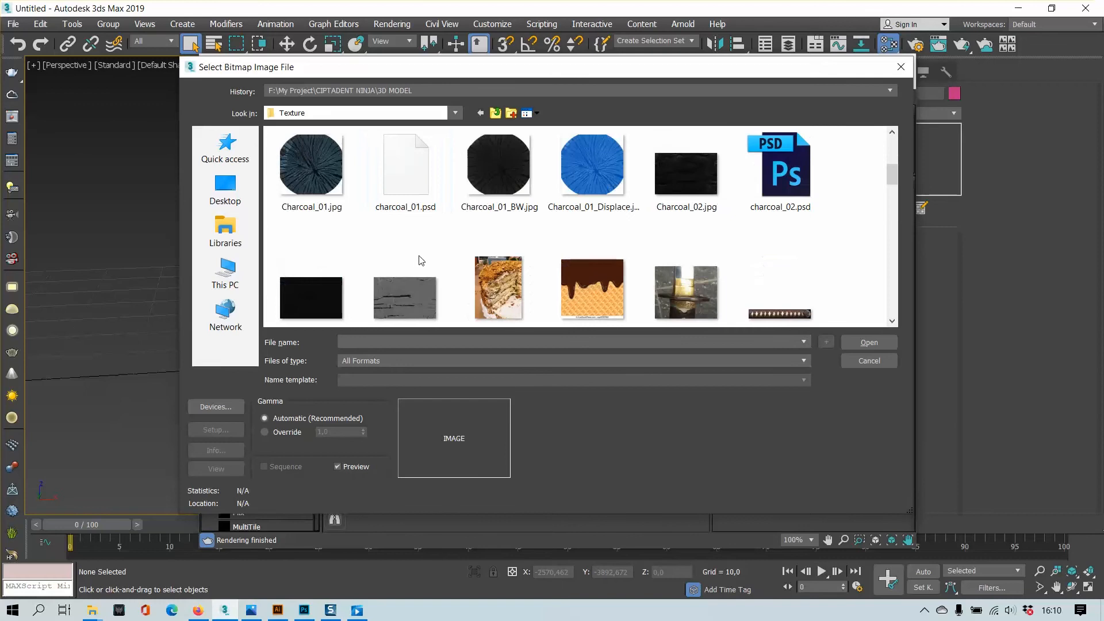
scroll(421, 257, down, 5)
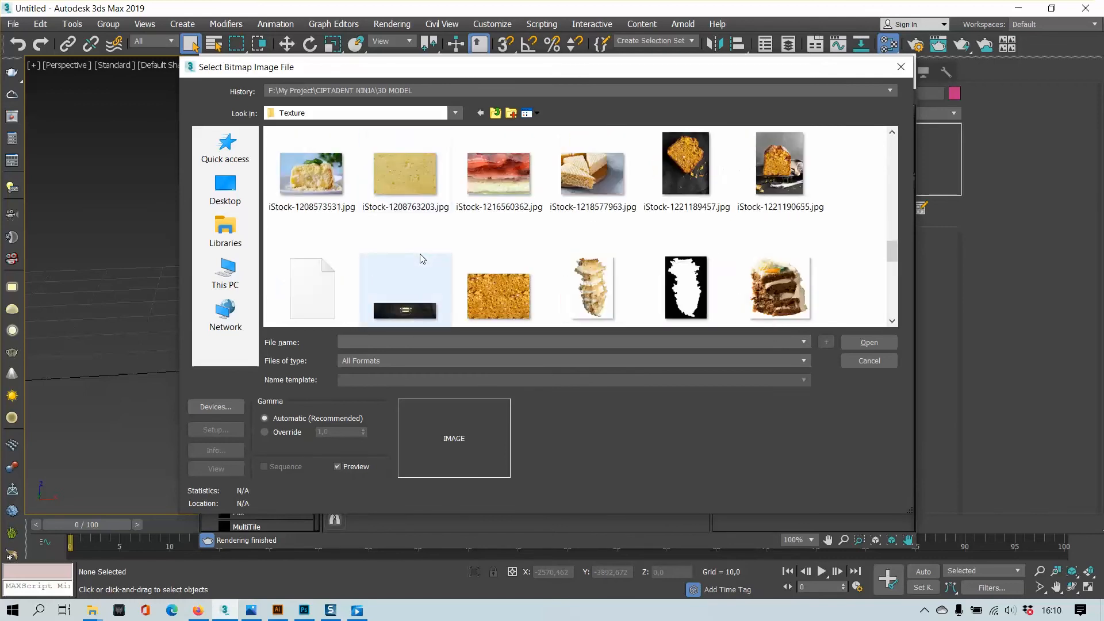
click(322, 296)
scroll(334, 293, down, 2)
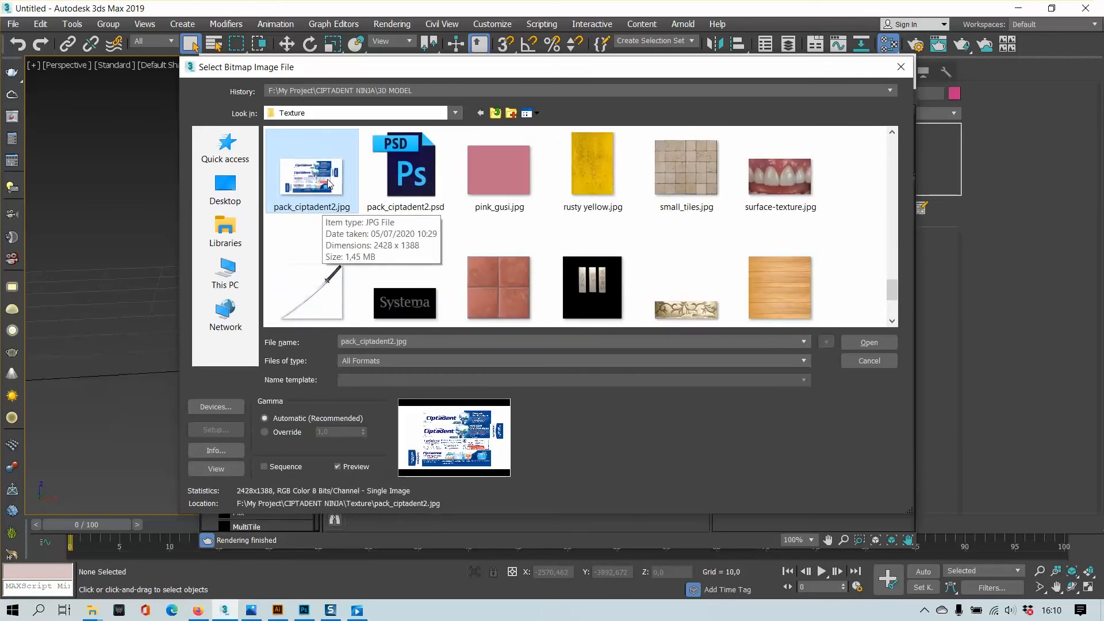
click(872, 343)
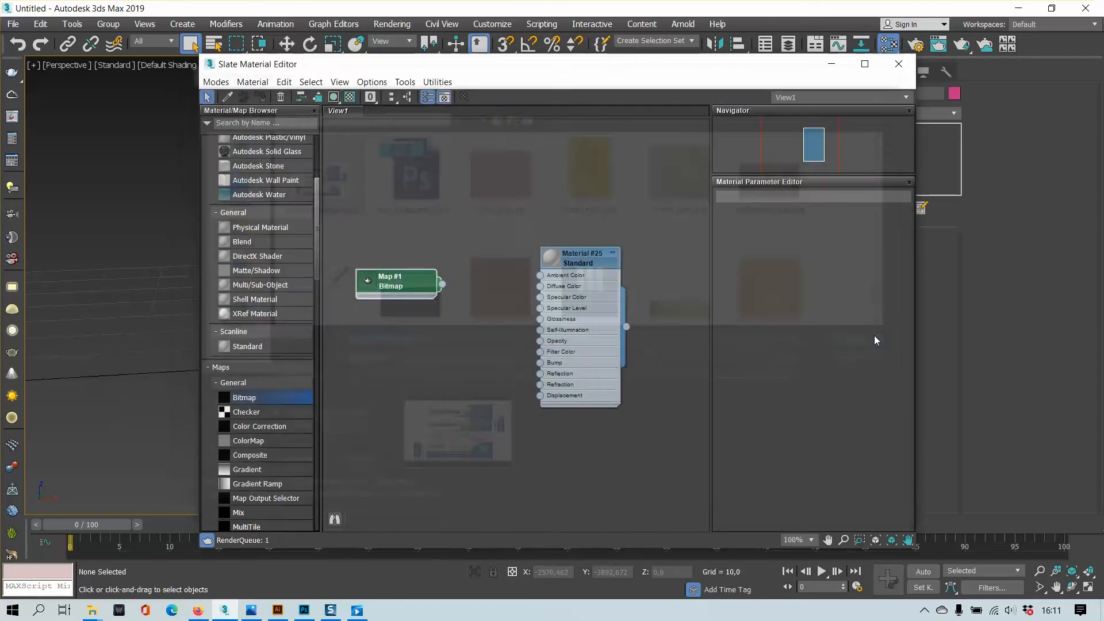
- Connect the bitmap to the Standard material's Diffuse Color and open the material's parameters
scroll(520, 289, up, 1)
drag(577, 261, 523, 233)
scroll(526, 250, up, 1)
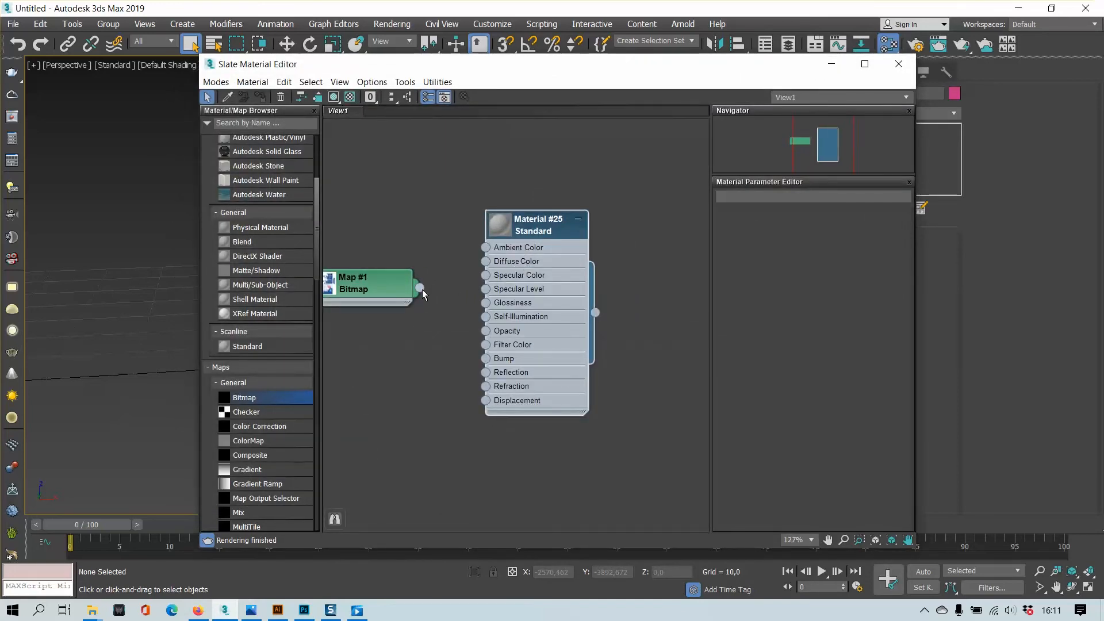
drag(422, 289, 487, 263)
double_click(529, 224)
- Assign the Standard material to the box and show its shaded texture in the viewport
drag(597, 69, 857, 160)
click(343, 305)
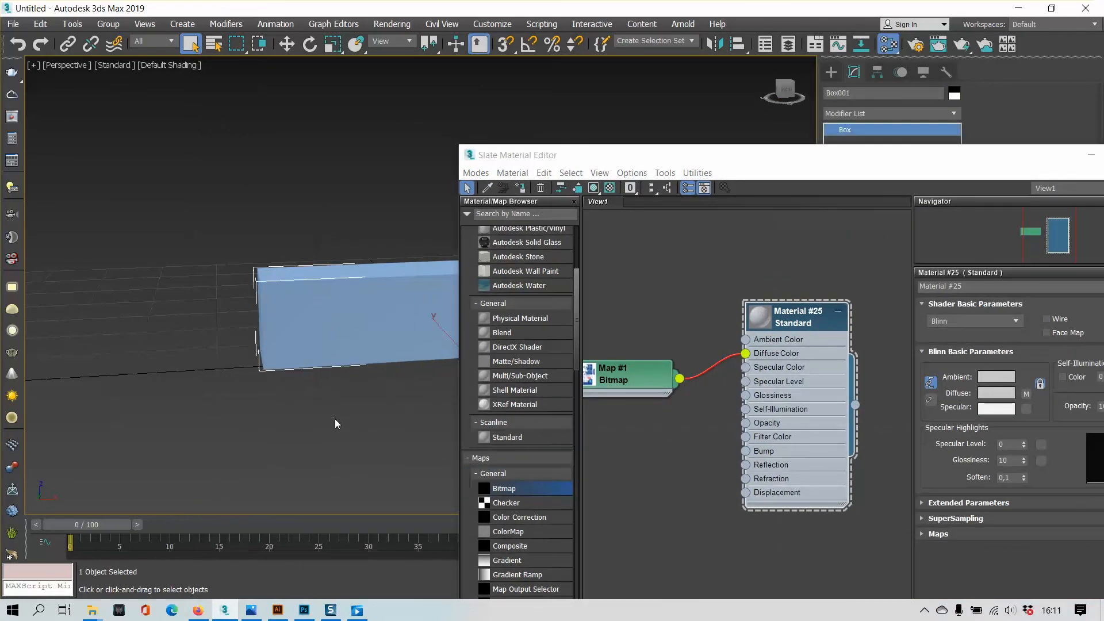
drag(855, 405, 391, 303)
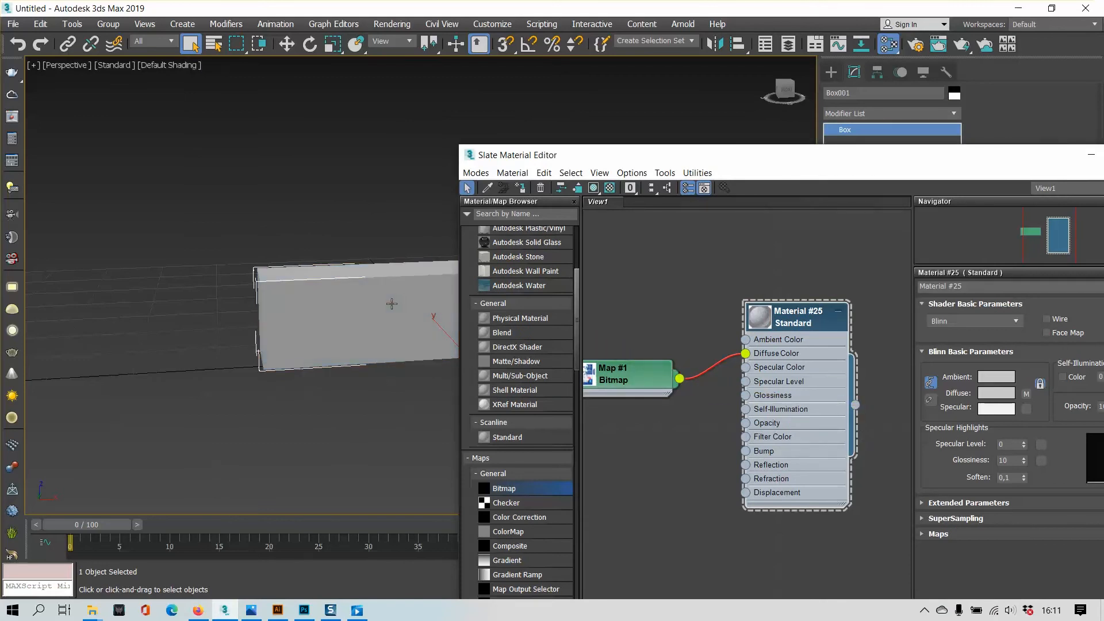
click(594, 189)
scroll(338, 324, up, 6)
scroll(338, 324, up, 8)
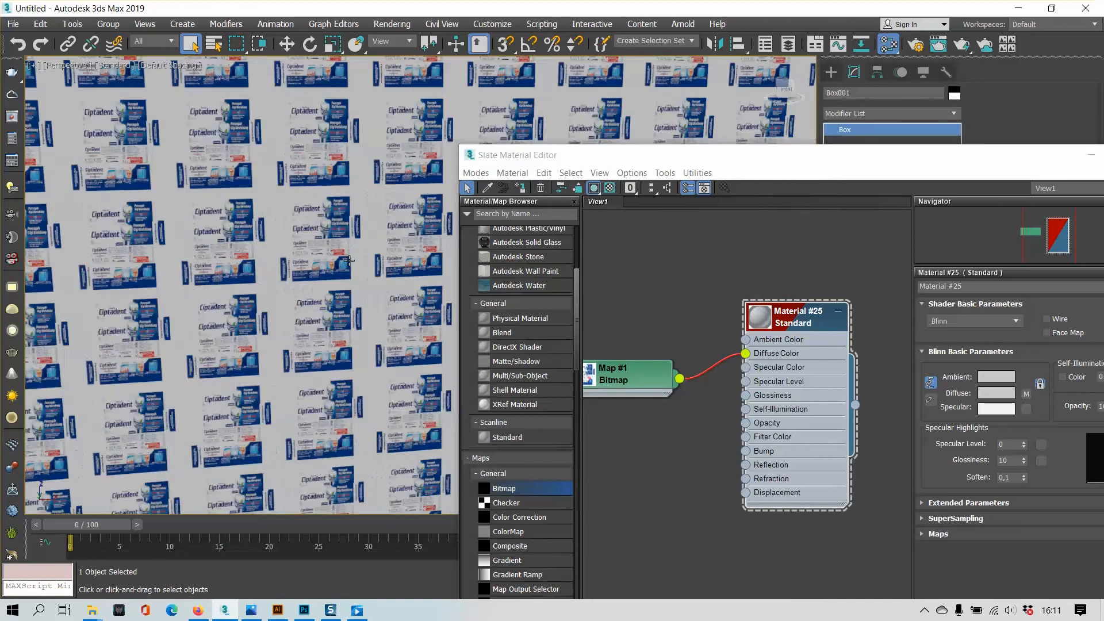
scroll(356, 253, down, 10)
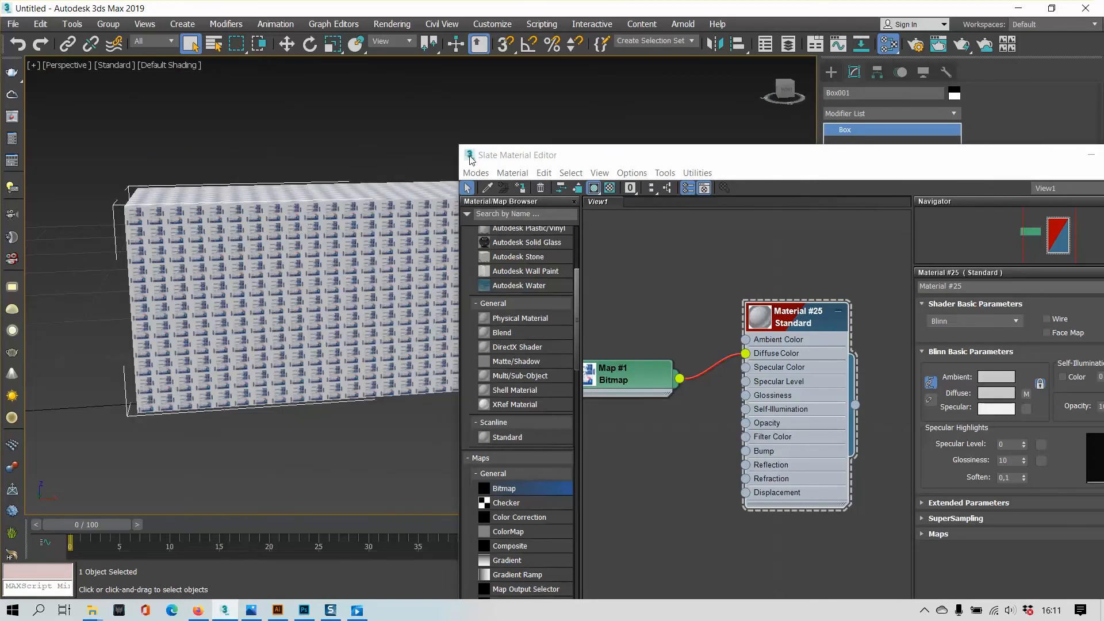
- Close the Slate Material Editor and bring the whole textured box into view
click(470, 159)
click(472, 160)
drag(507, 155, 230, 154)
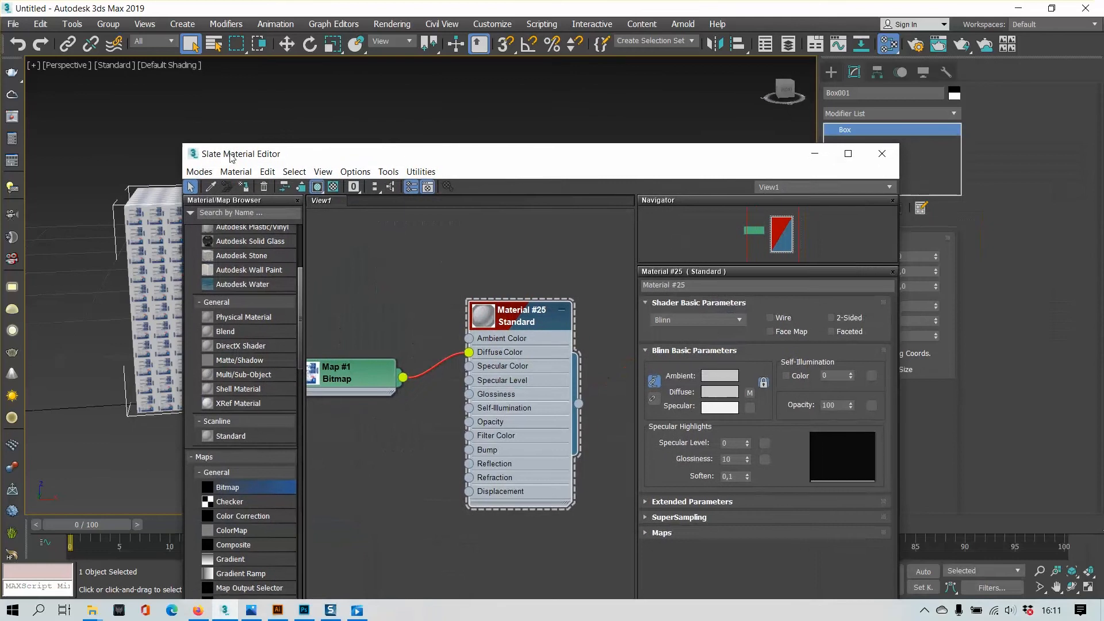
click(882, 154)
click(585, 159)
click(597, 288)
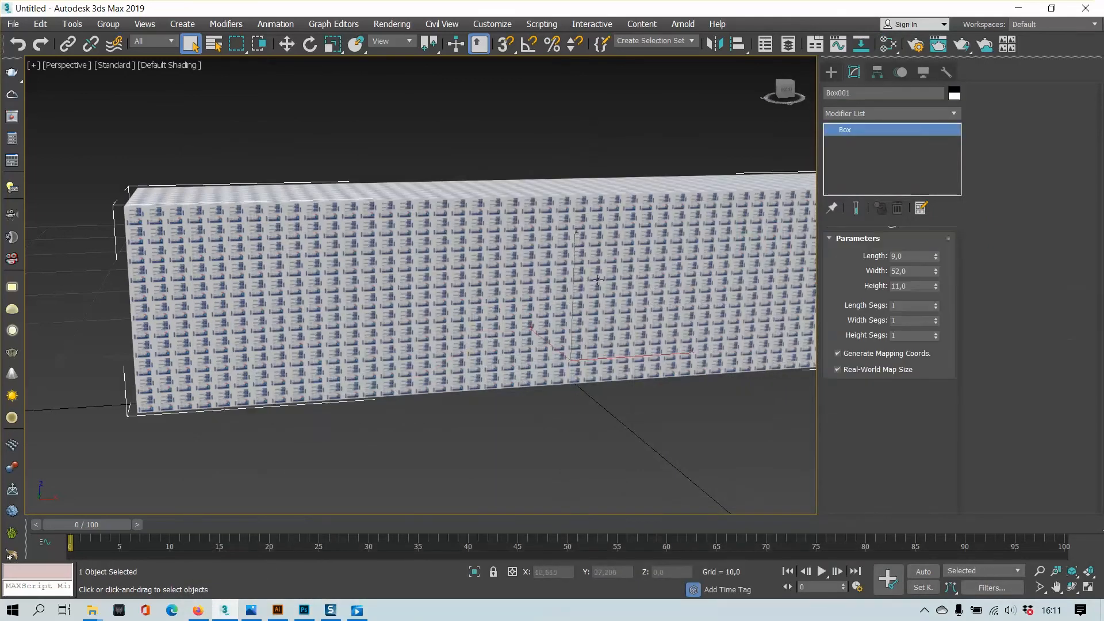
scroll(525, 283, down, 2)
- Apply a new Unwrap UVW modifier to the textured box and open the UV Editor
click(860, 115)
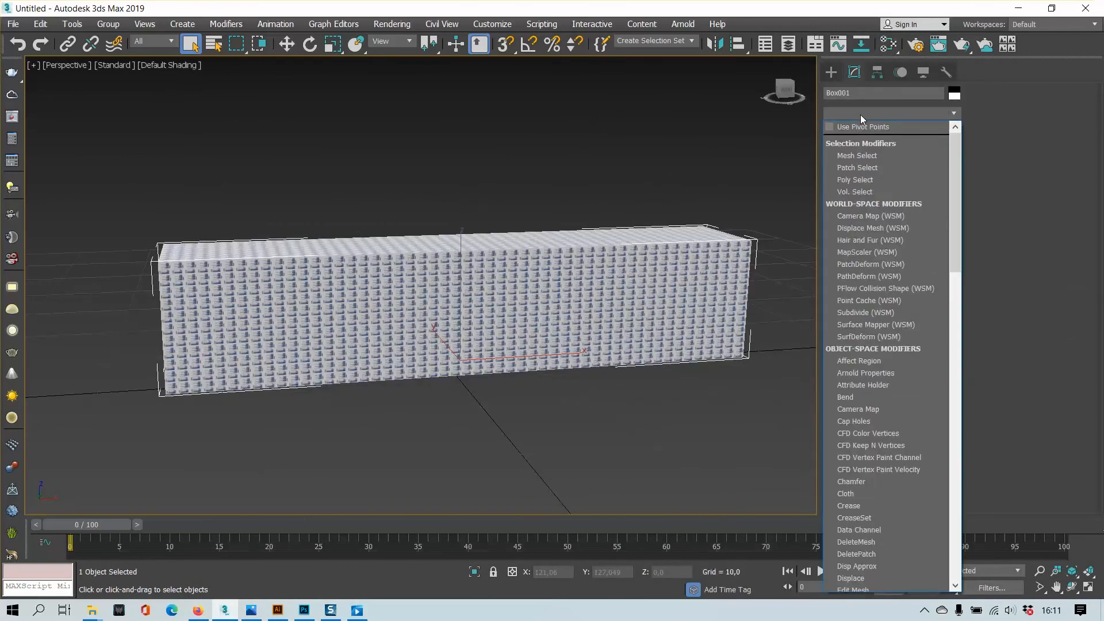
click(860, 115)
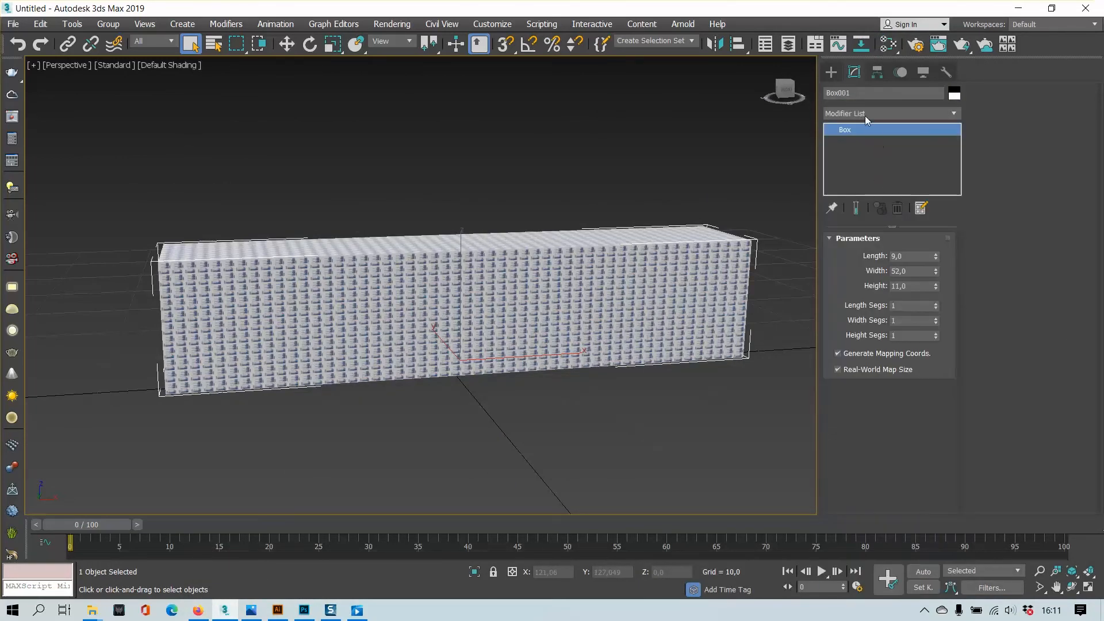
click(866, 113)
key(u)
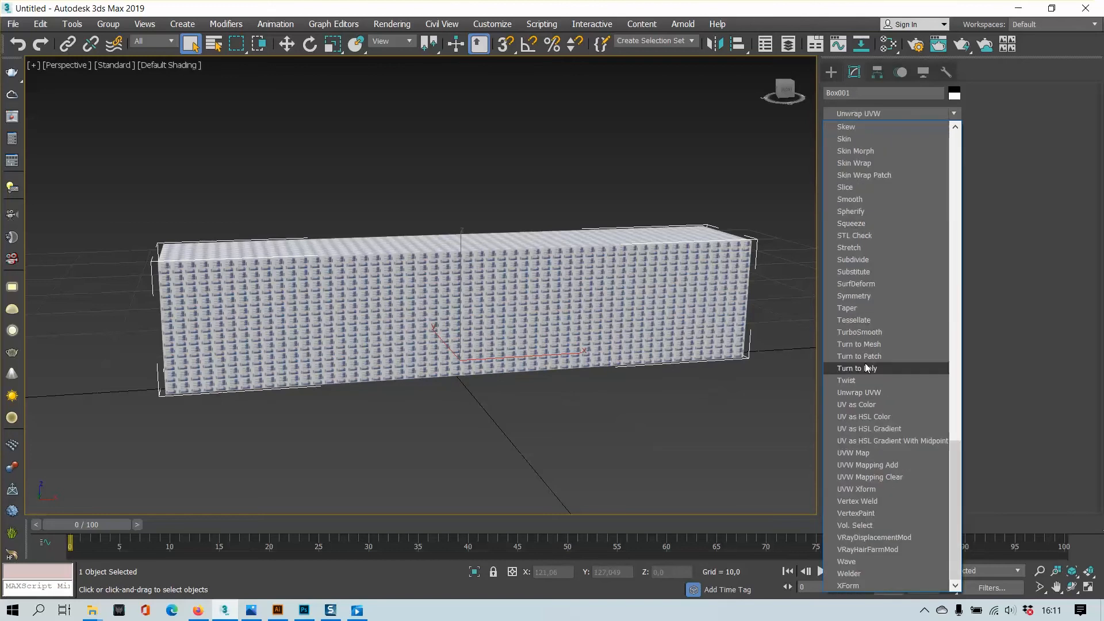
click(881, 392)
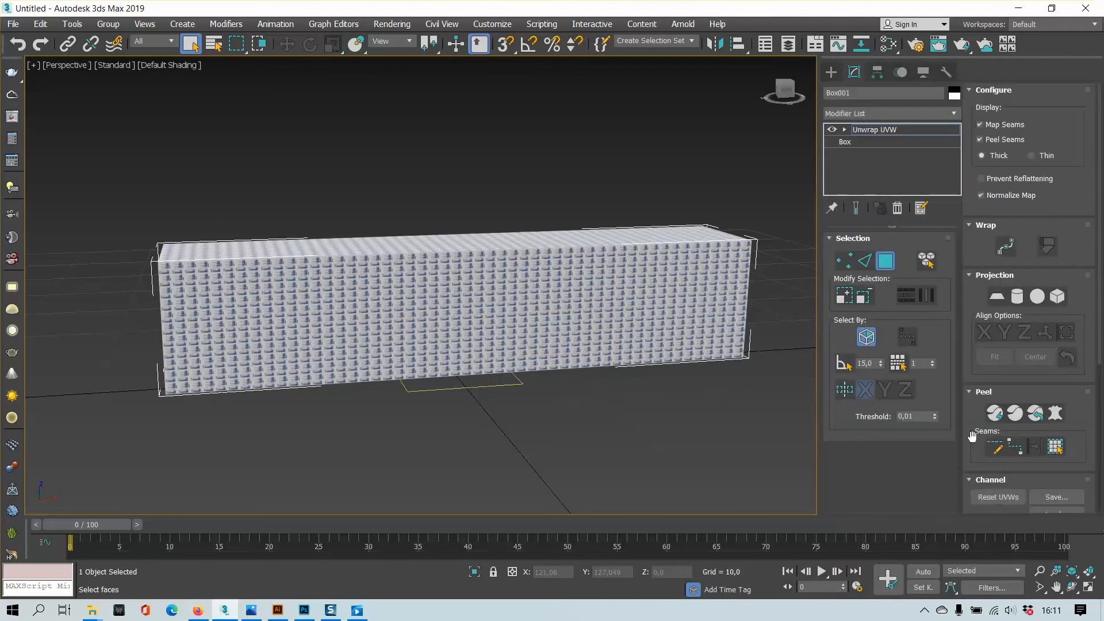
drag(970, 384, 980, 205)
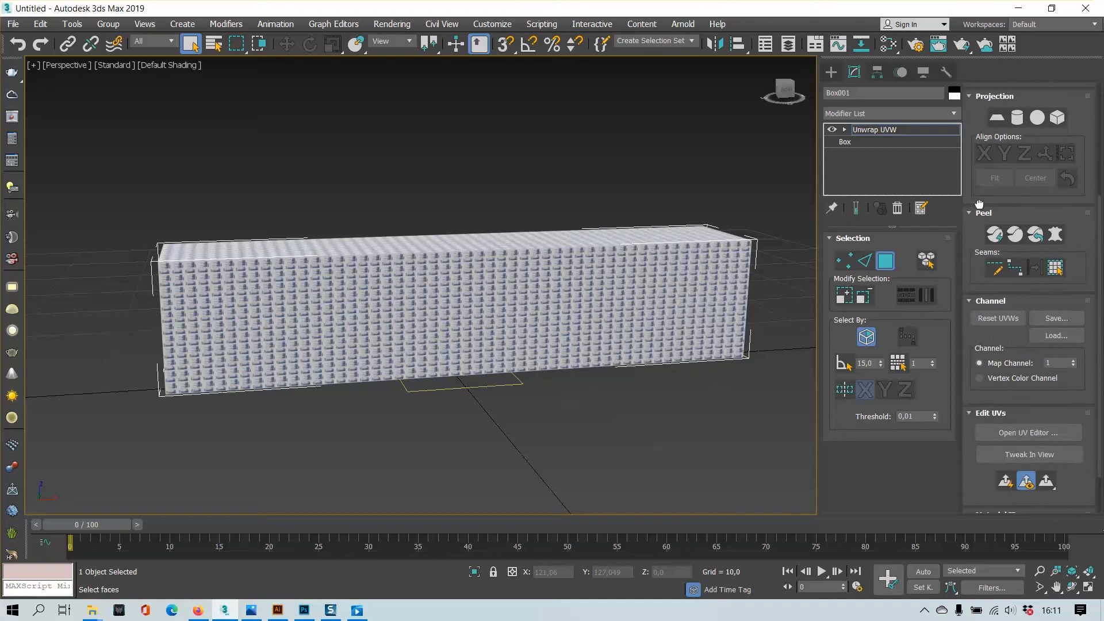
click(1017, 435)
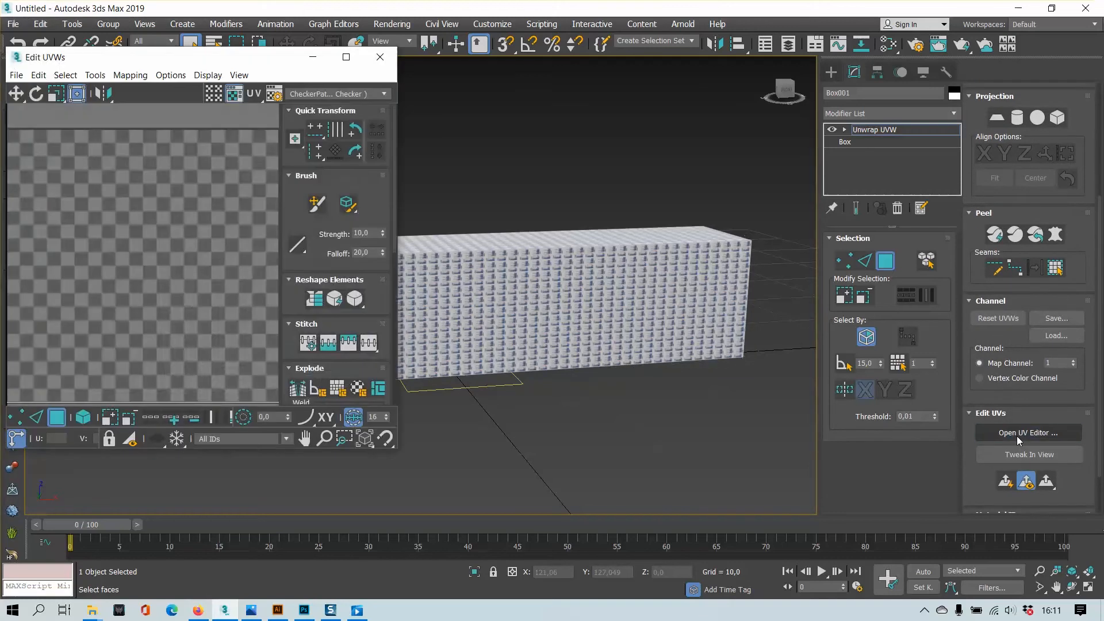
- Show Map #1 (pack_ciptadent2.jpg) as the UV Editor's background instead of the checker pattern
drag(257, 65, 393, 75)
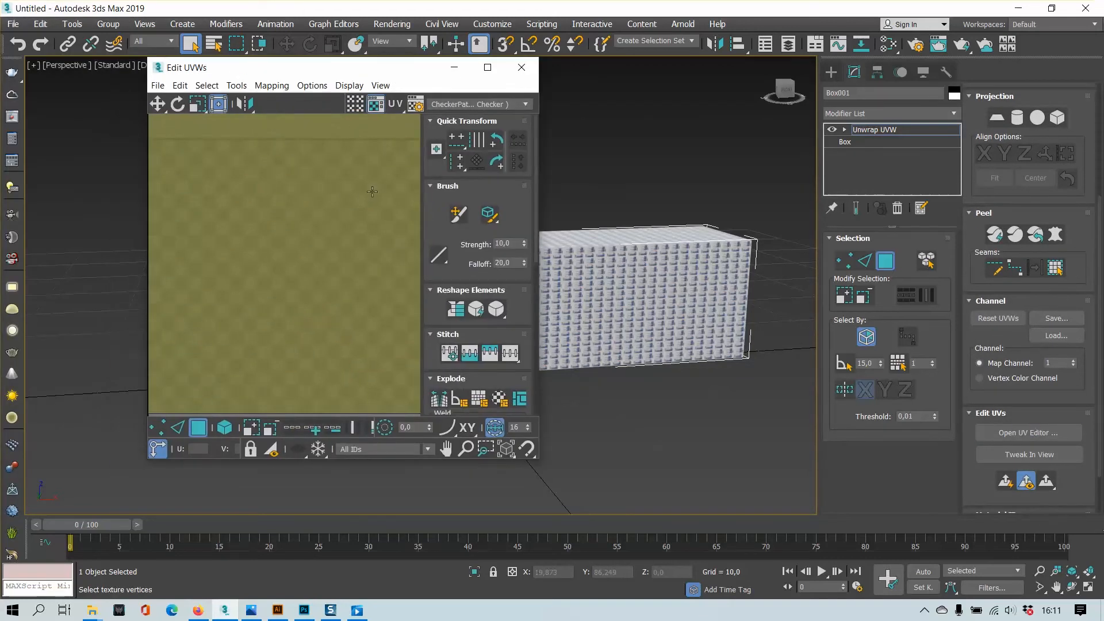
scroll(351, 193, down, 4)
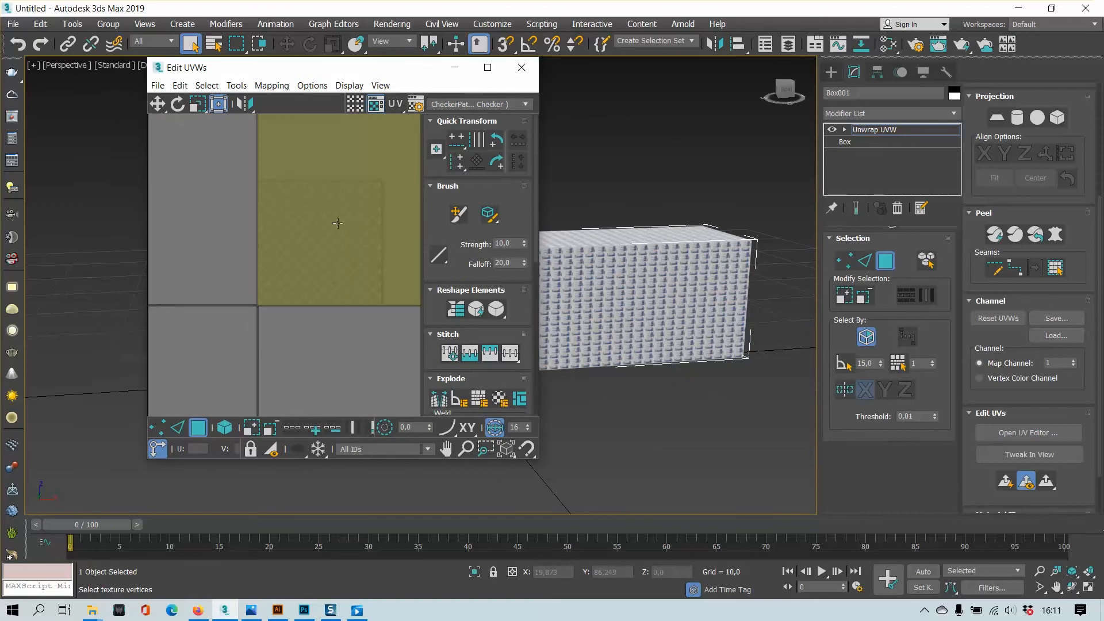
click(477, 109)
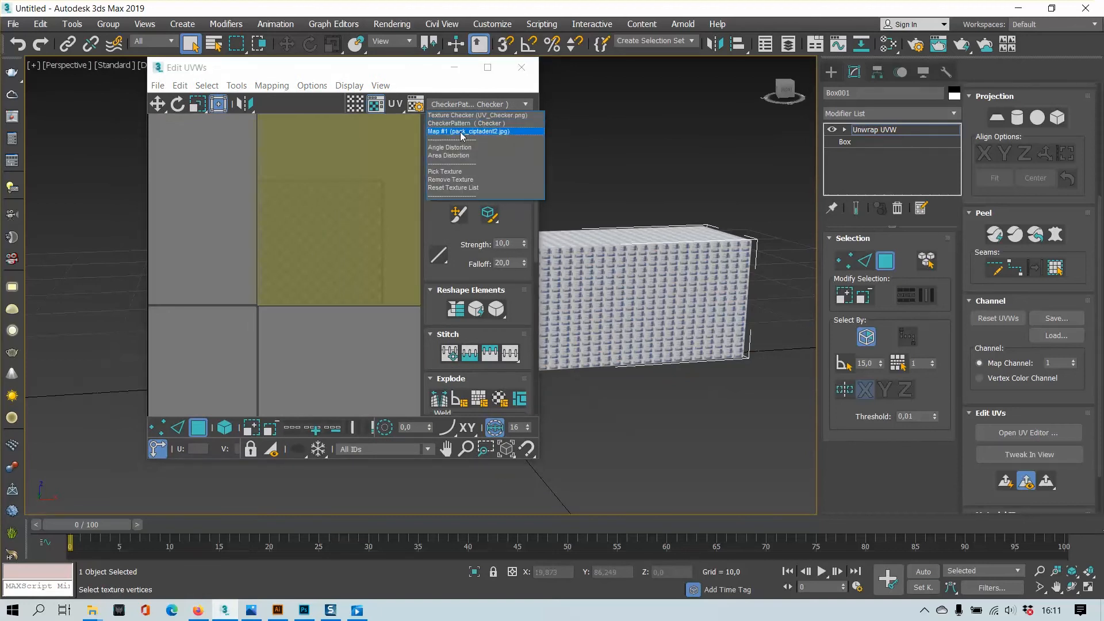
click(461, 132)
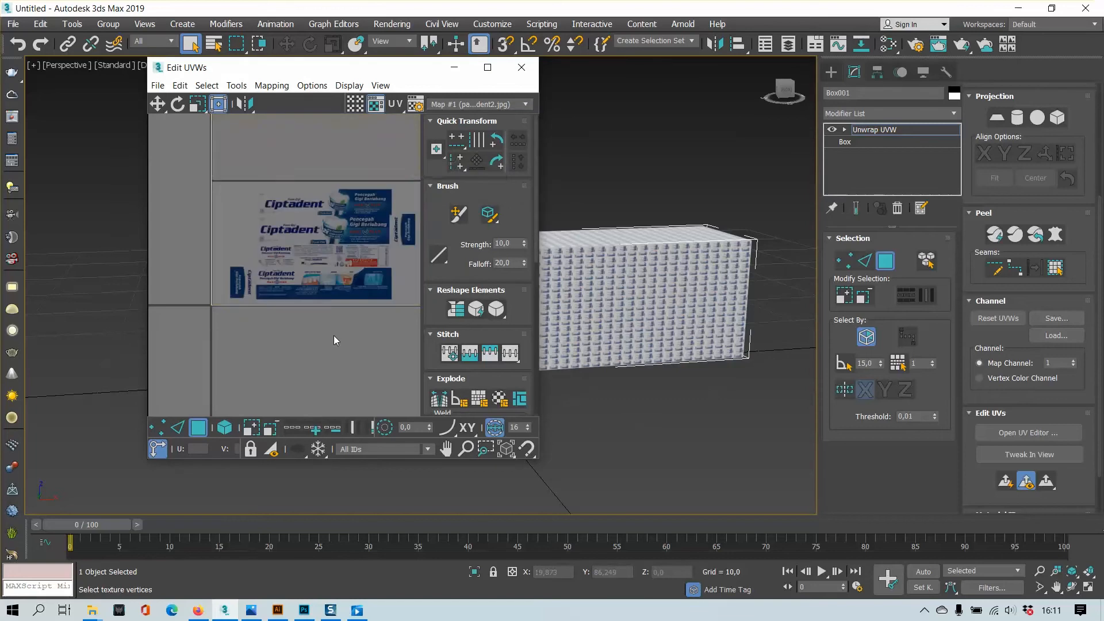
scroll(357, 342, down, 2)
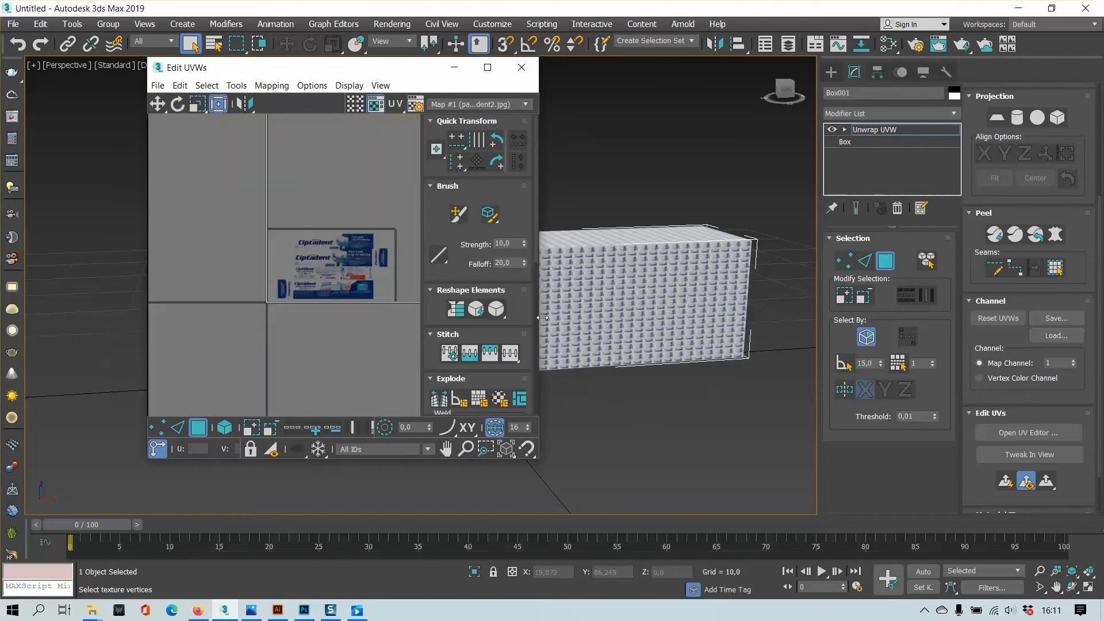
- Move the UV Editor aside, enter the Unwrap UVW polygon level and select the box's long front face
drag(395, 68, 244, 78)
scroll(569, 259, down, 3)
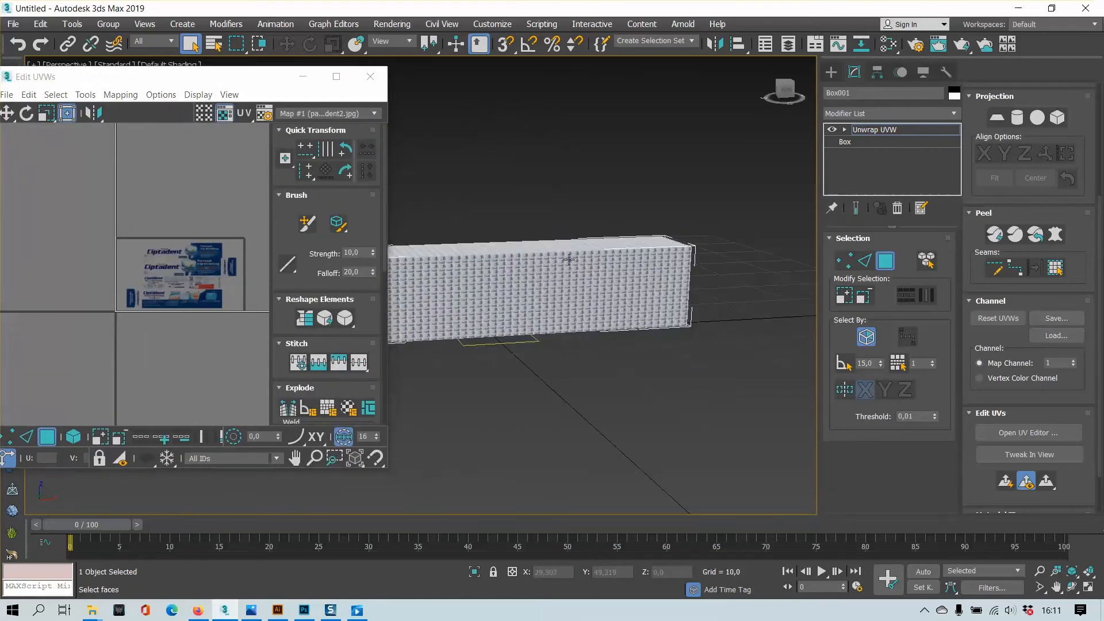
alt+middle_drag(569, 259, 613, 244)
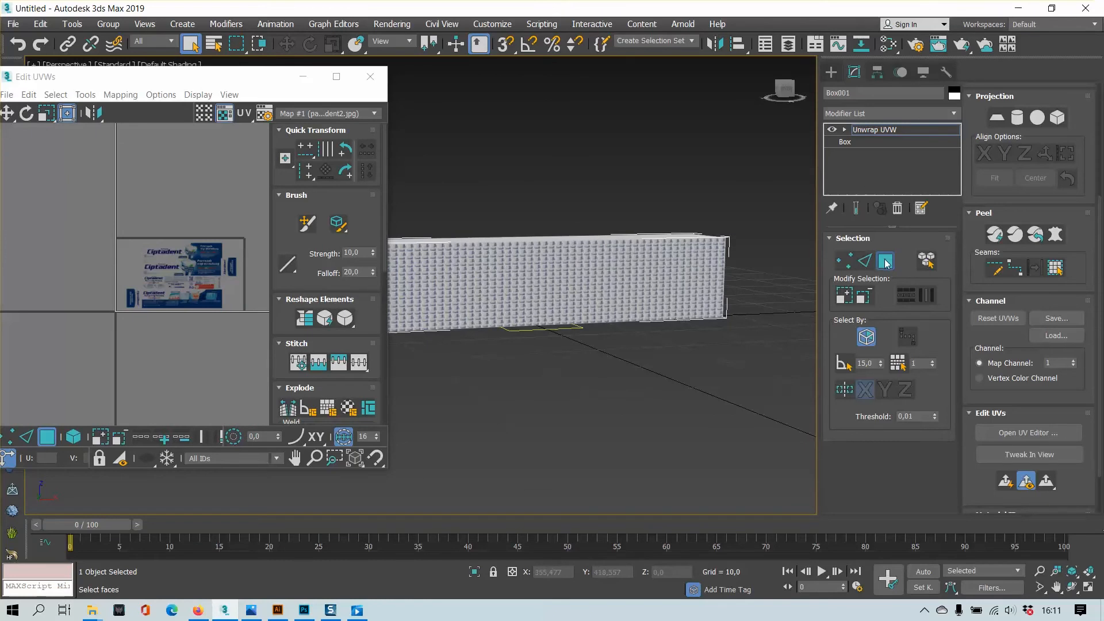
click(845, 129)
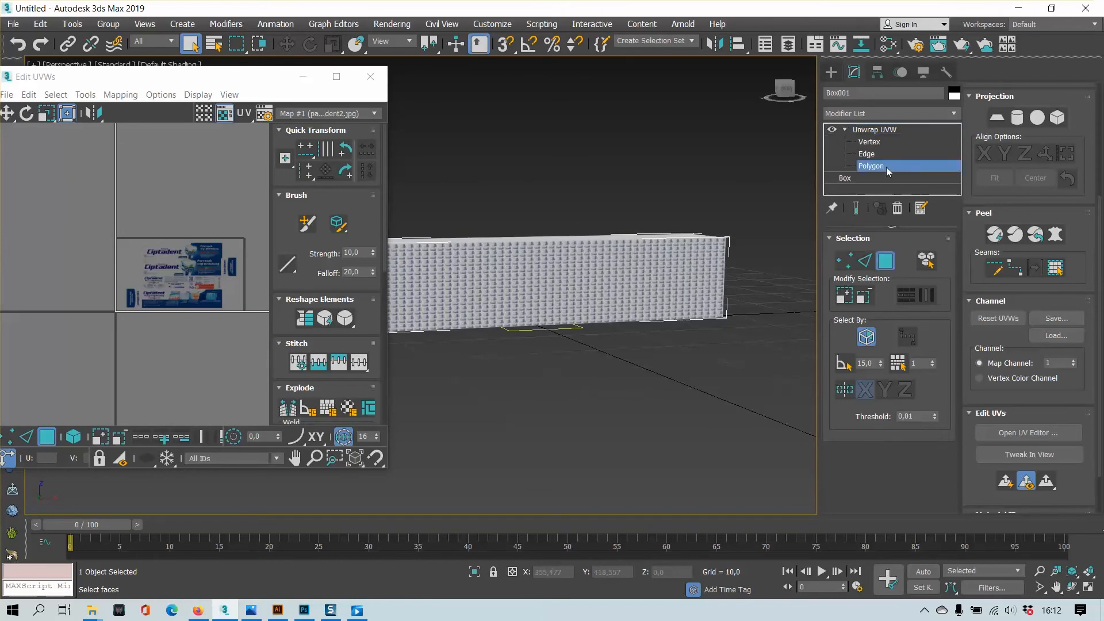
click(580, 280)
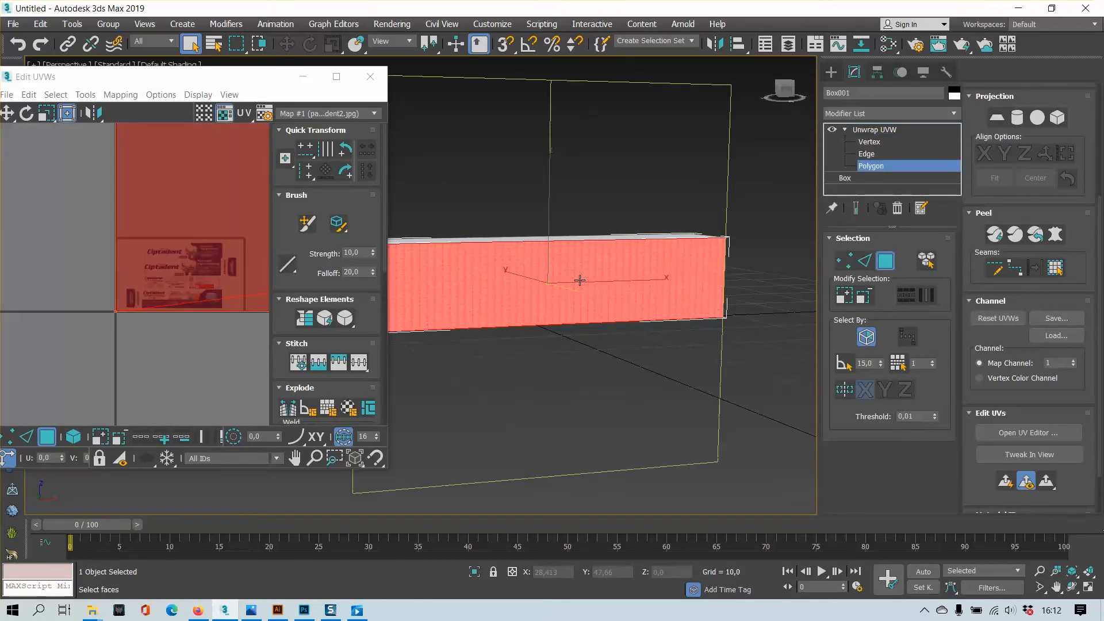
alt+middle_drag(580, 280, 693, 323)
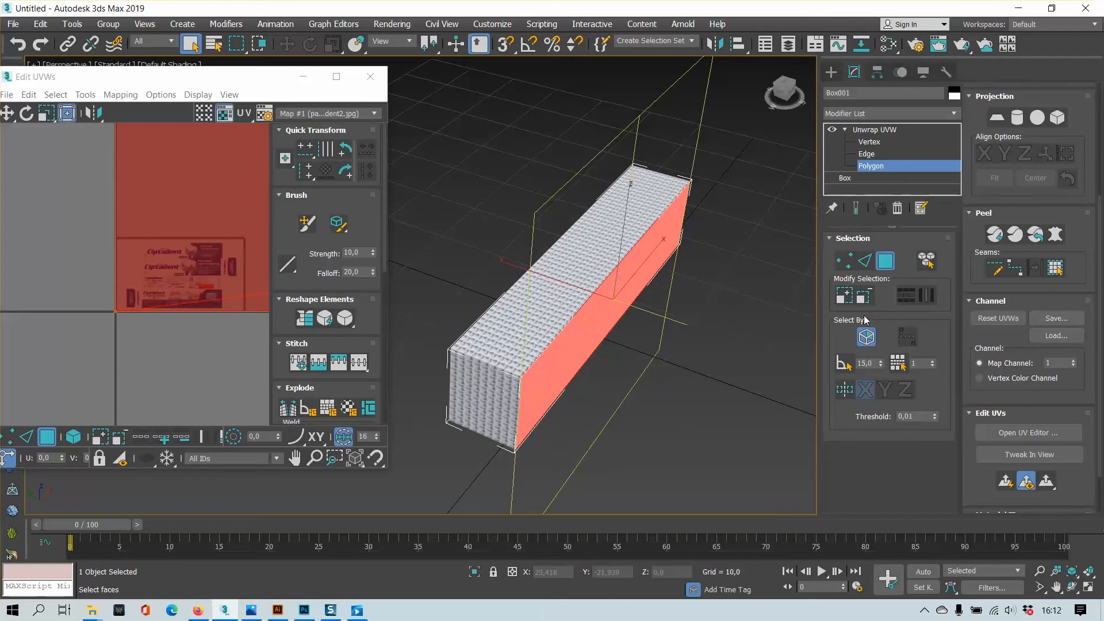
alt+middle_drag(719, 317, 696, 314)
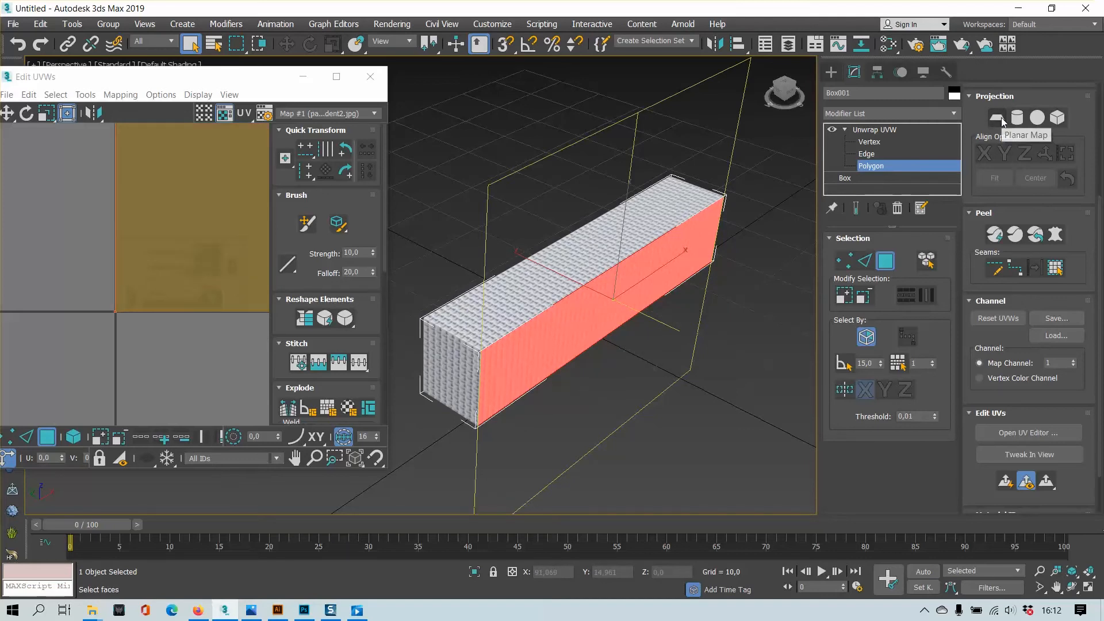
- Apply a planar map projection to the selected front face and align it to the Y axis
click(999, 119)
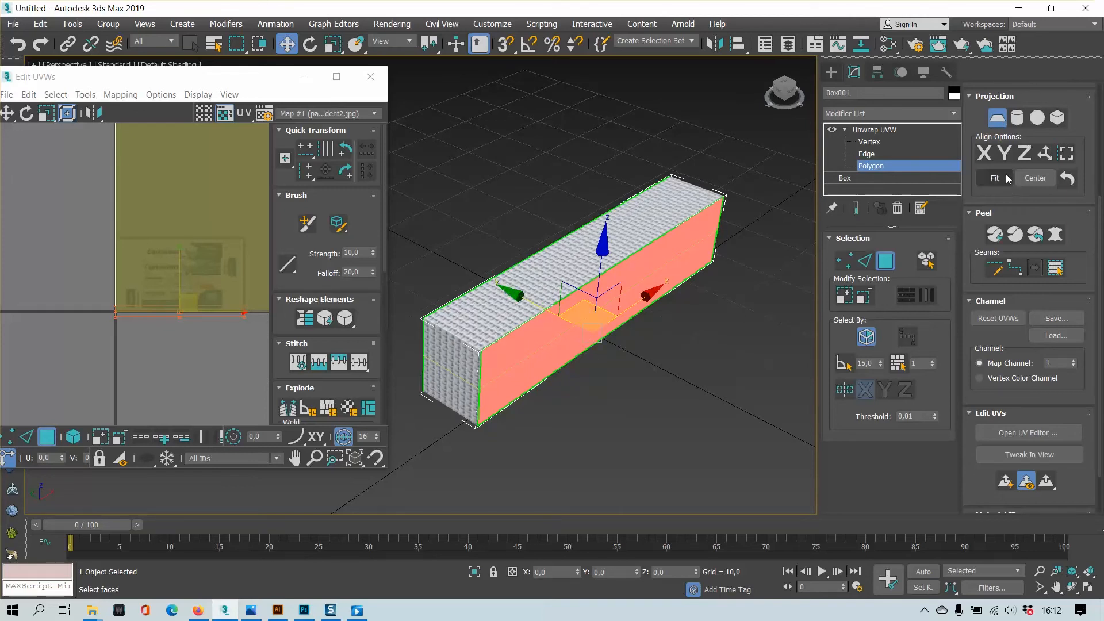
click(1005, 154)
alt+middle_drag(781, 244, 630, 296)
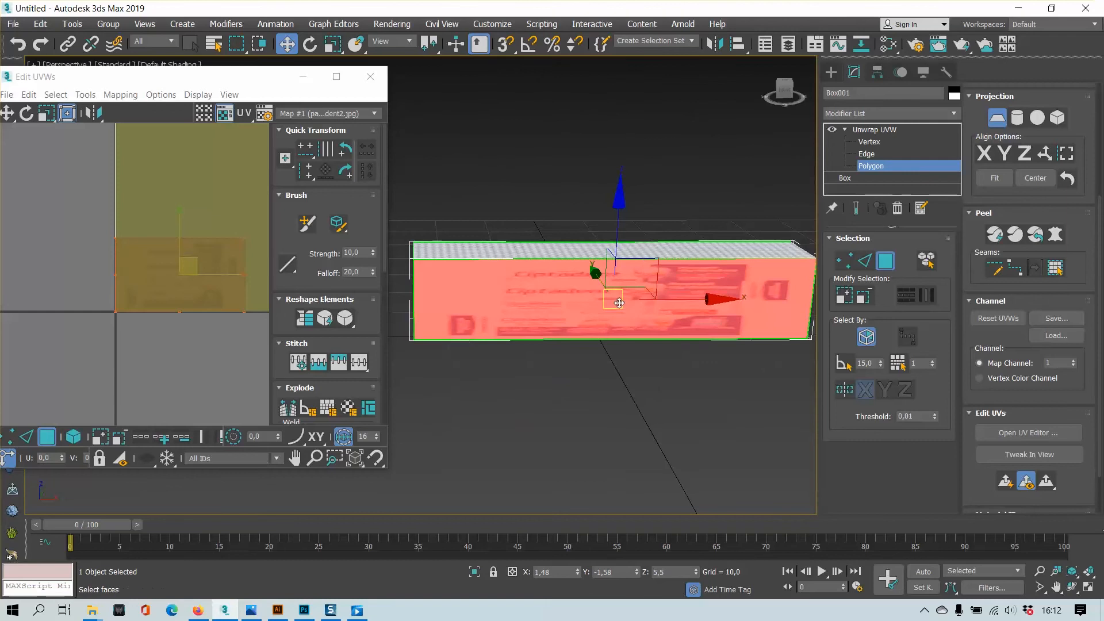
scroll(630, 296, up, 3)
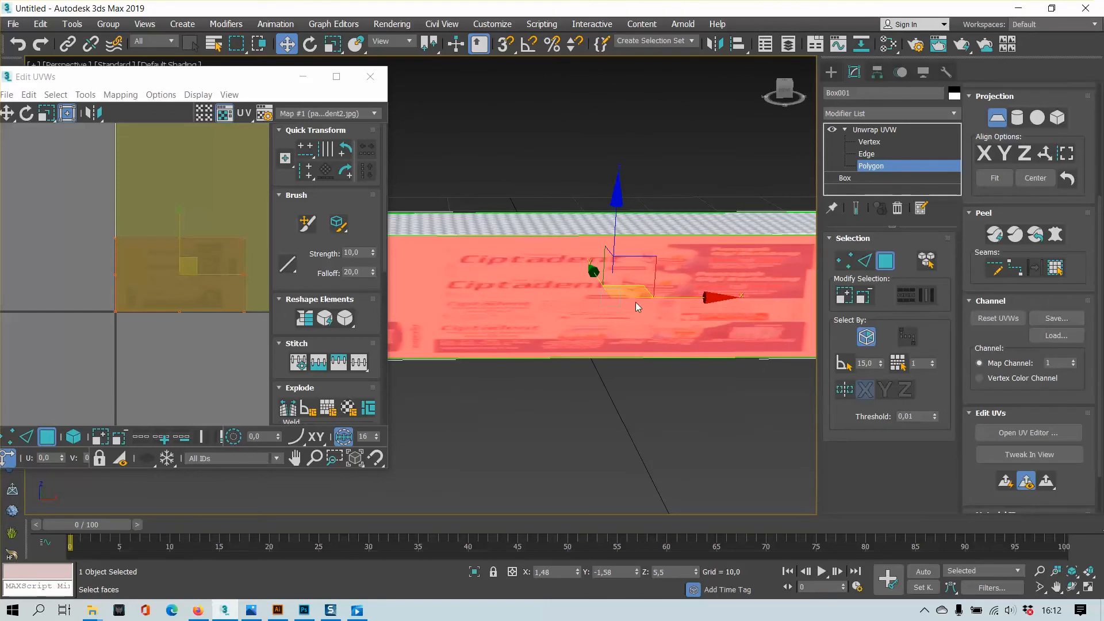
scroll(636, 302, down, 2)
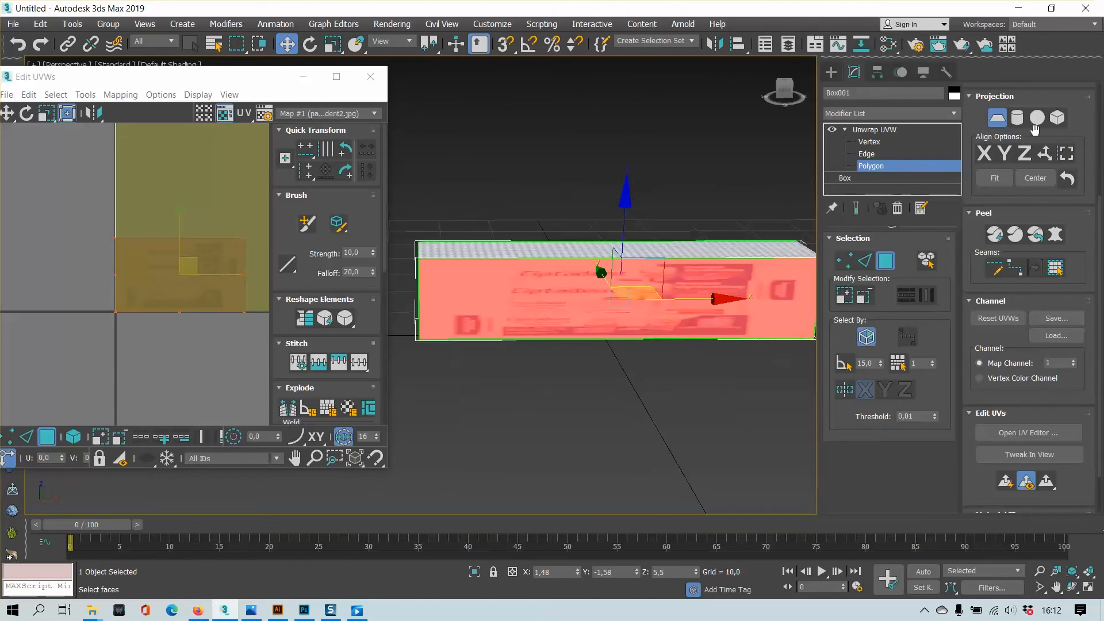
- Try aligning the front face's planar projection to Z, and return it to the Y alignment
click(1024, 154)
alt+middle_drag(631, 269, 664, 267)
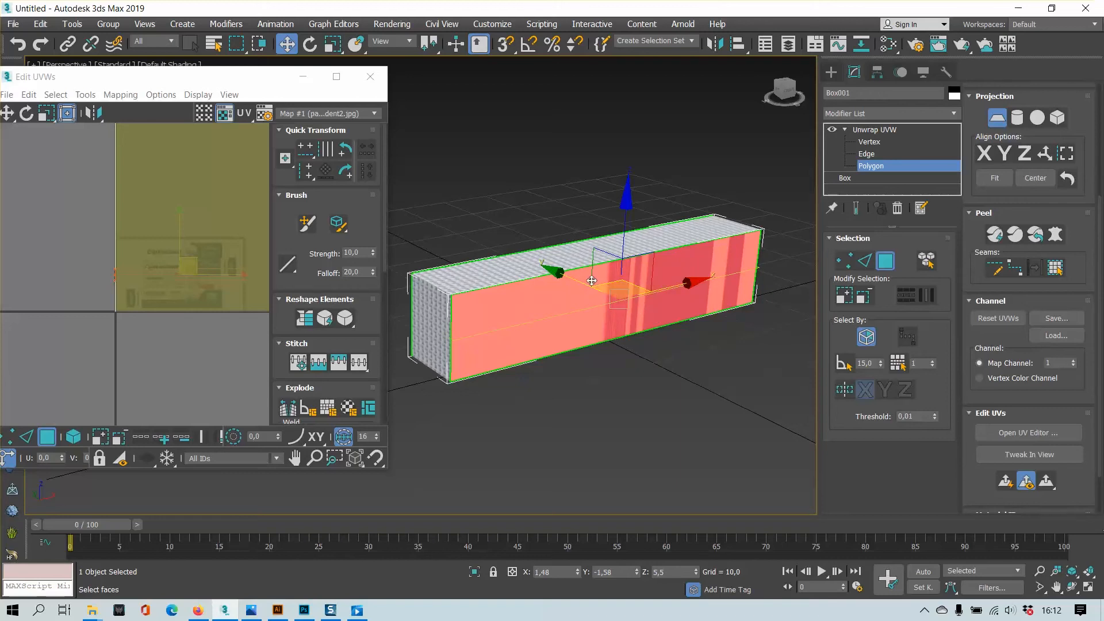
alt+middle_drag(561, 274, 574, 293)
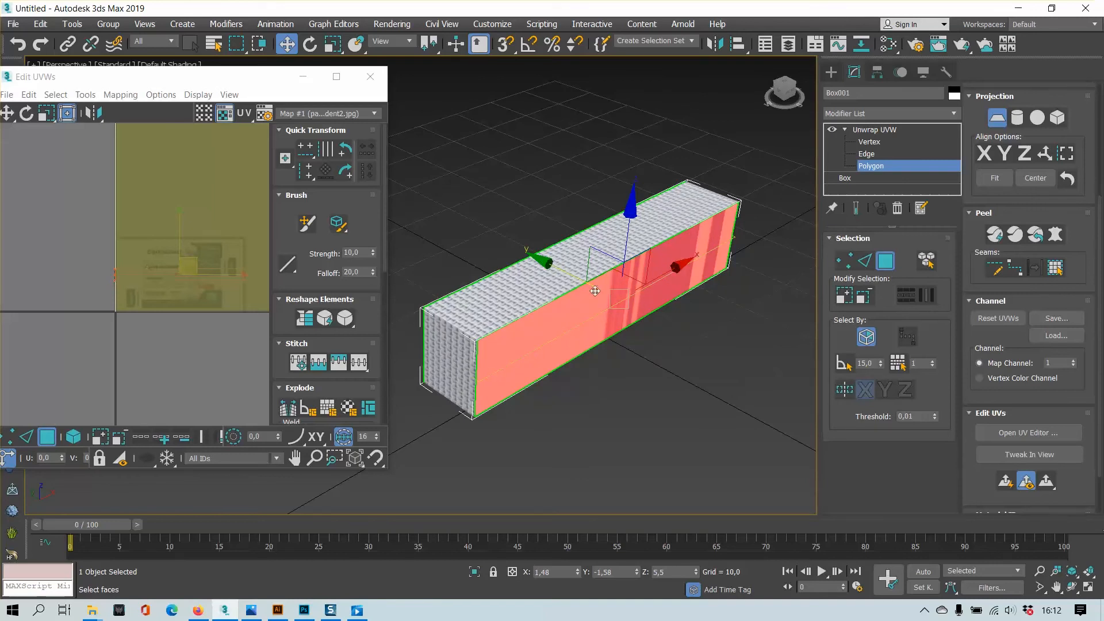
click(1003, 154)
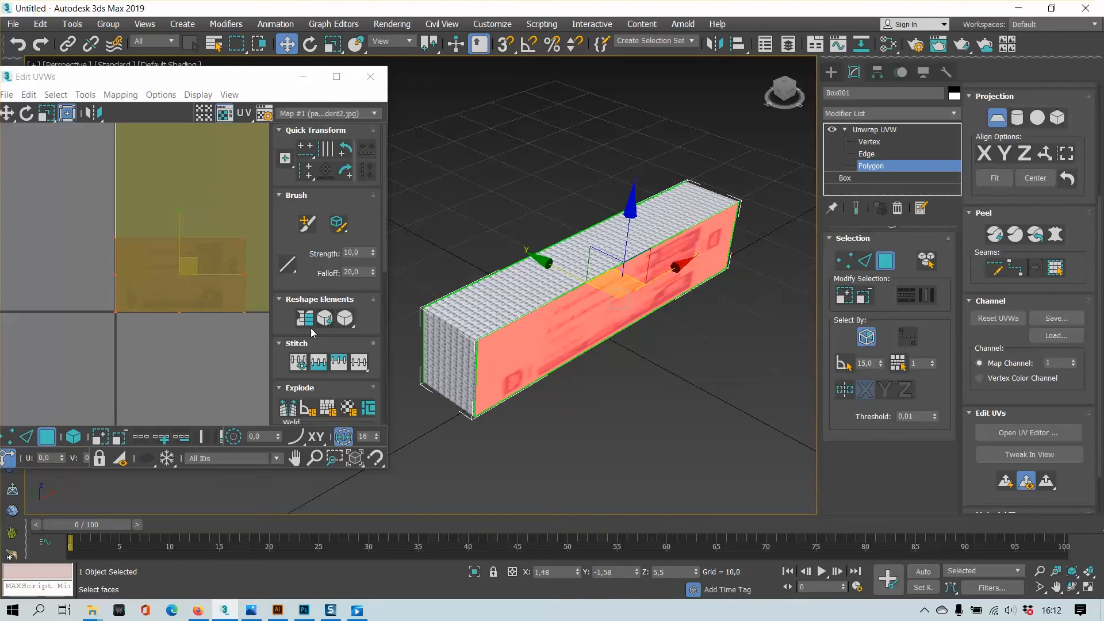
- Select the front face's UV polygon in the UV Editor and move it off the artwork into the empty area on its left
drag(216, 76, 453, 84)
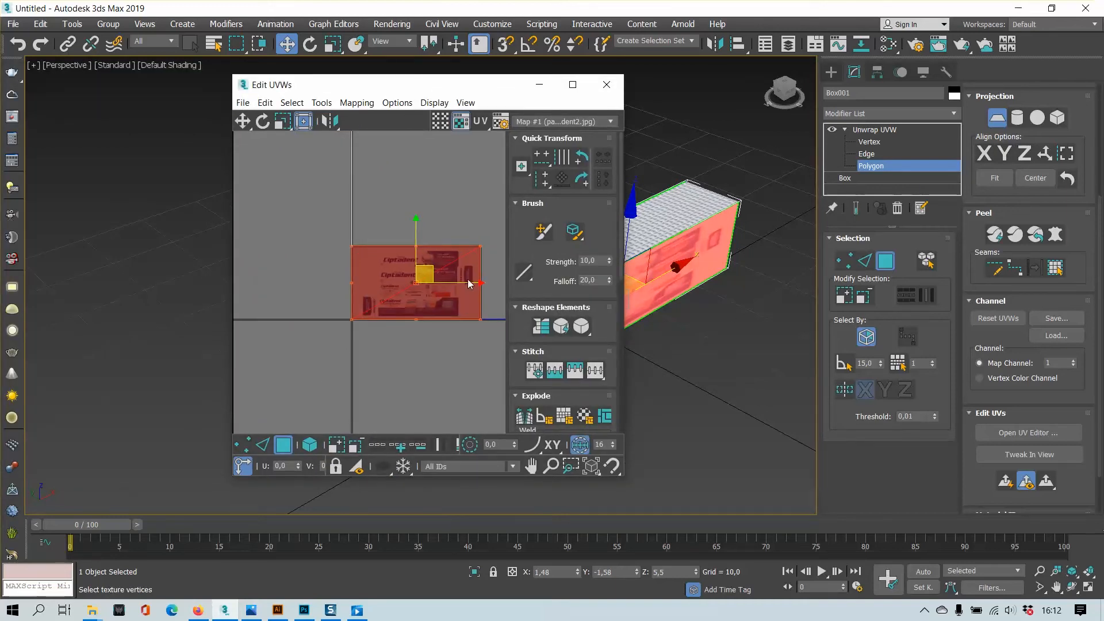
middle_drag(463, 280, 462, 288)
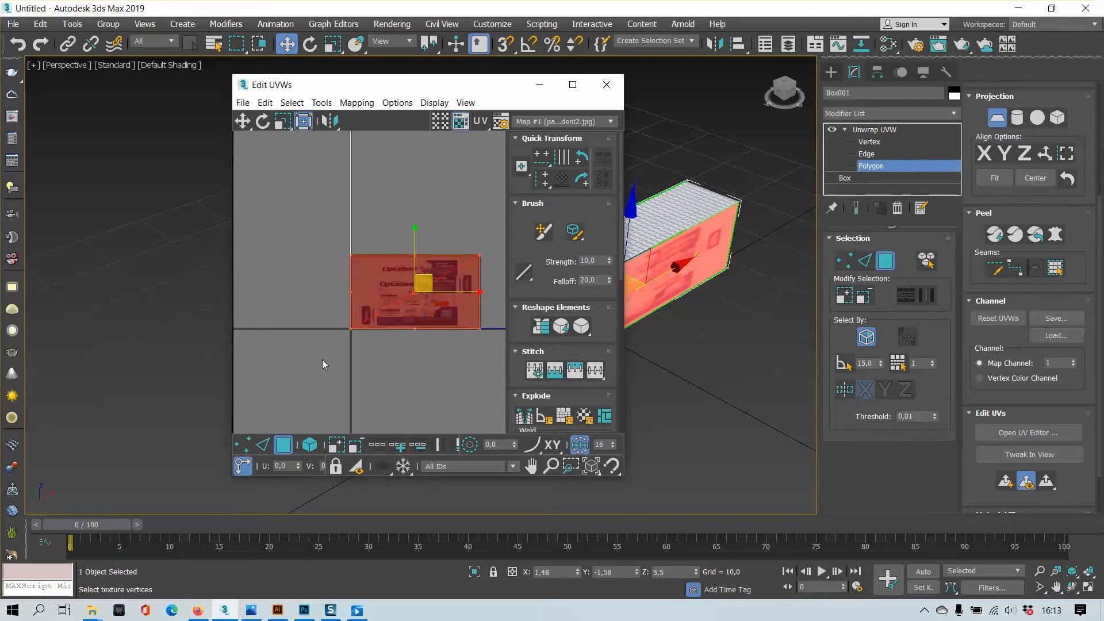
click(245, 446)
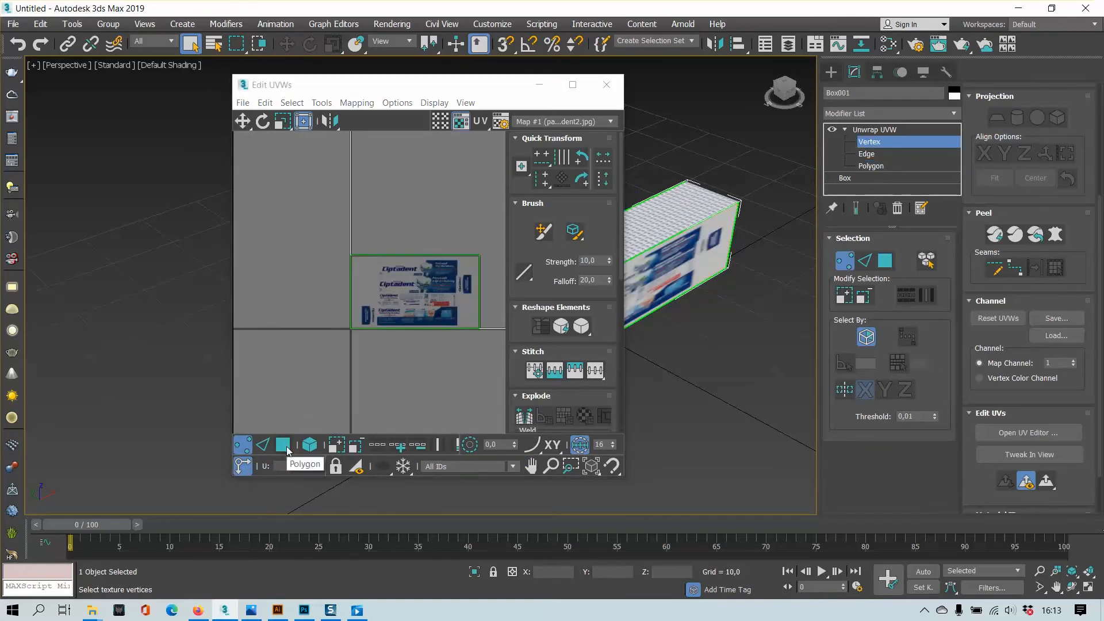
click(282, 445)
drag(469, 294, 321, 305)
middle_drag(335, 305, 440, 297)
scroll(440, 299, down, 2)
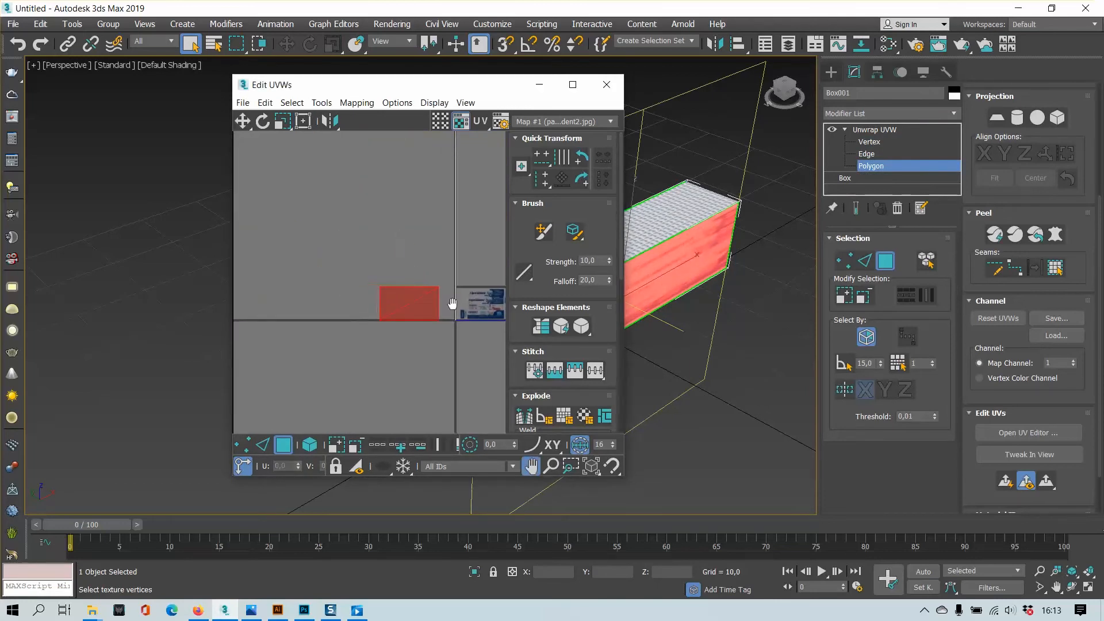
drag(450, 304, 354, 305)
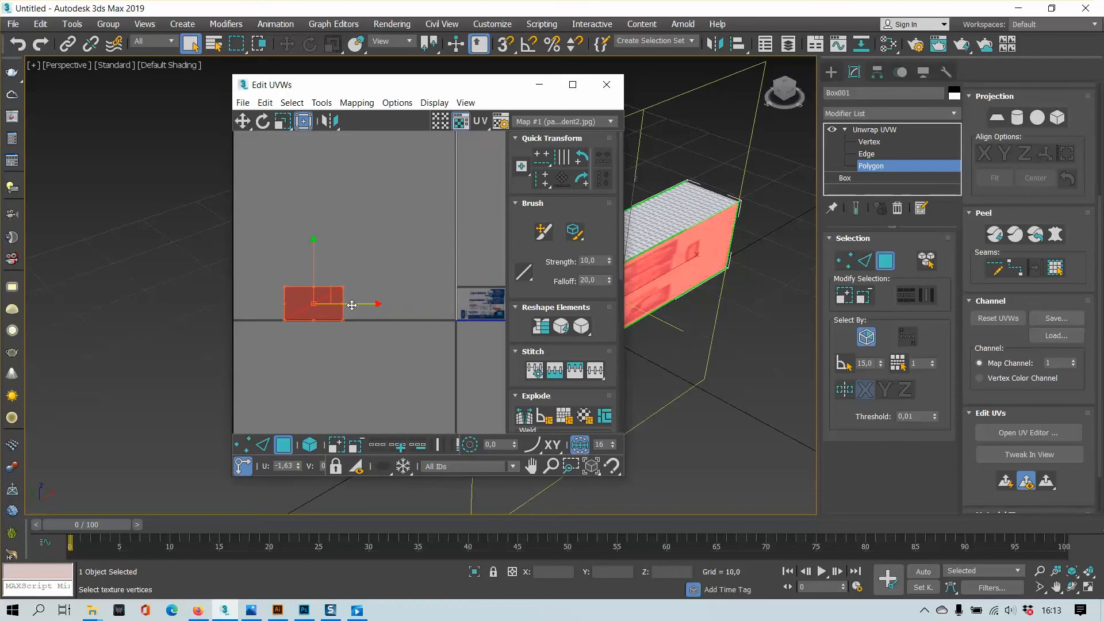
- Select the stretched UV polygons of the remaining box faces and scale them down close to the artwork
click(403, 270)
scroll(445, 325, down, 6)
scroll(441, 309, up, 1)
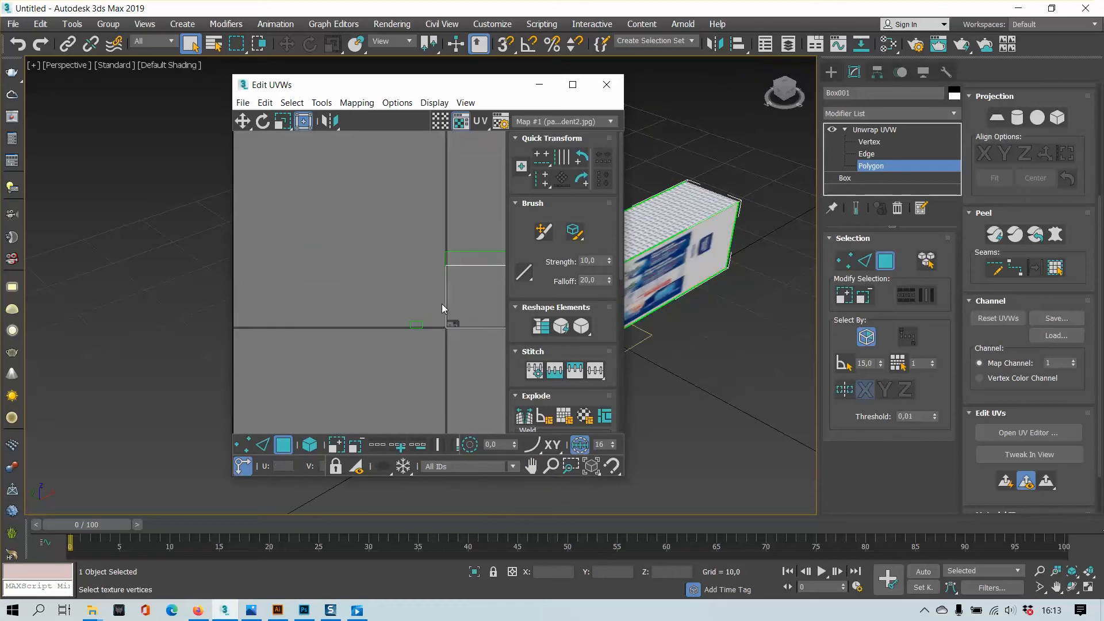
middle_drag(442, 305, 331, 254)
scroll(396, 258, down, 2)
scroll(345, 256, down, 2)
scroll(429, 257, down, 2)
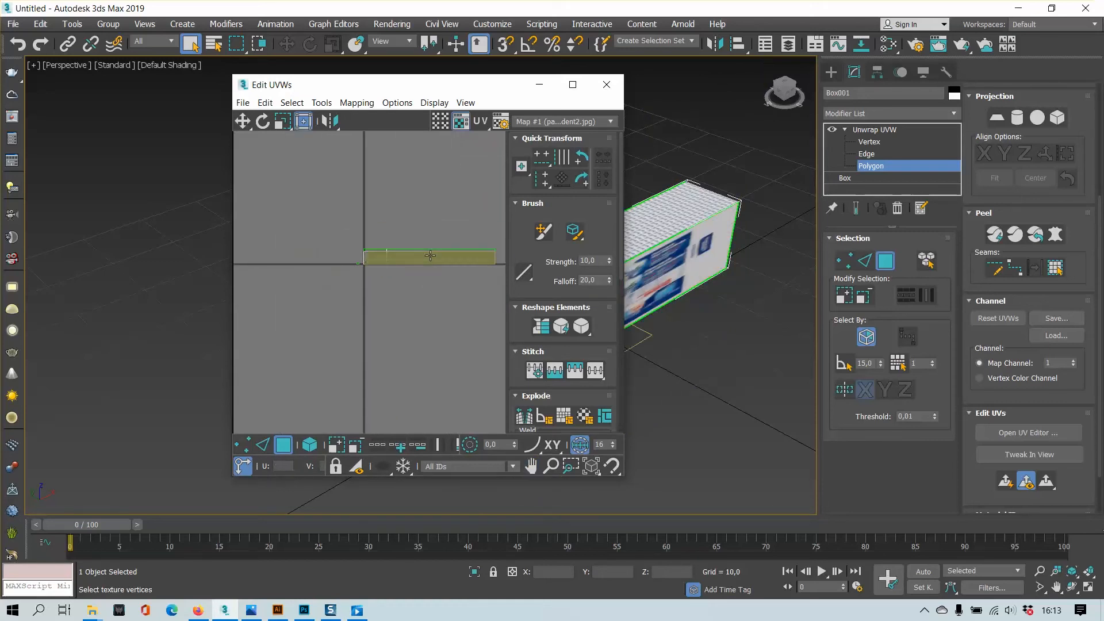
scroll(430, 257, up, 1)
middle_drag(424, 260, 362, 268)
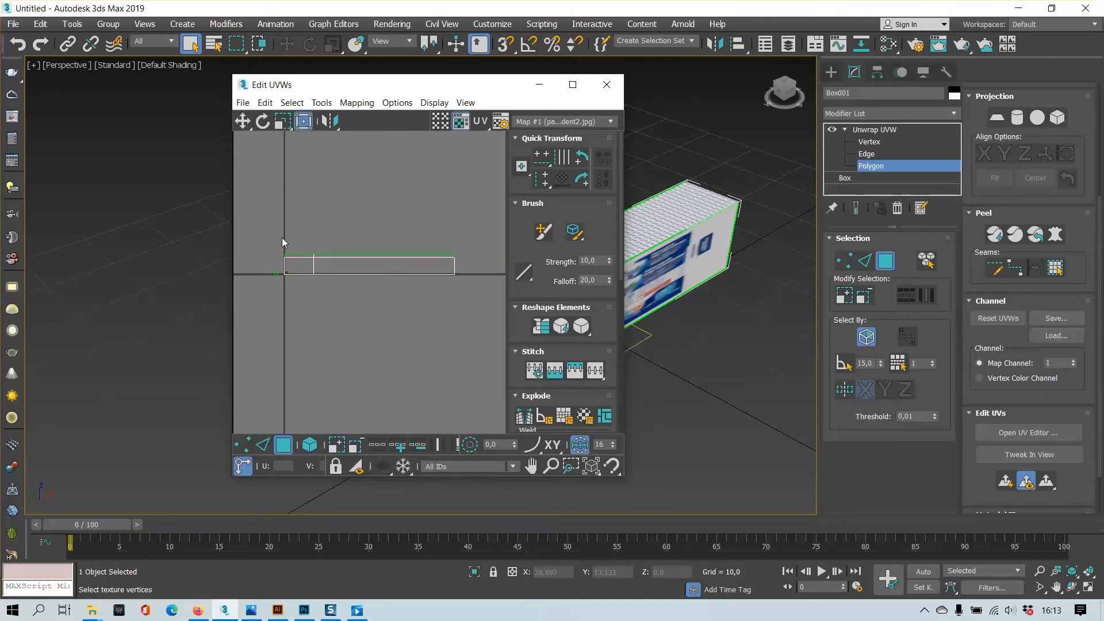
drag(280, 244, 463, 261)
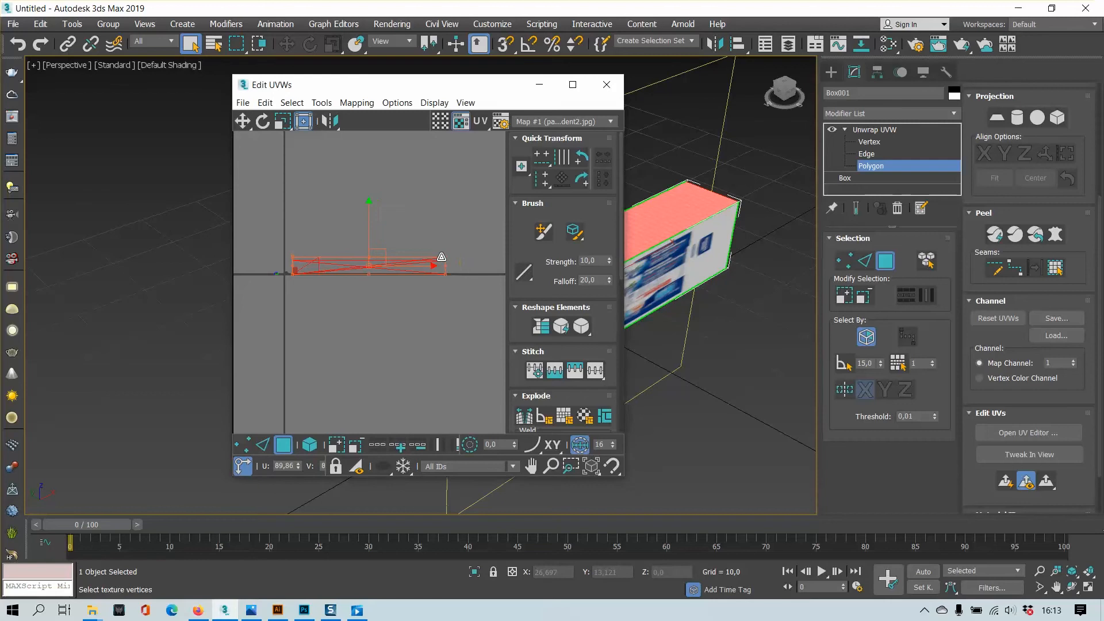
drag(463, 259, 304, 268)
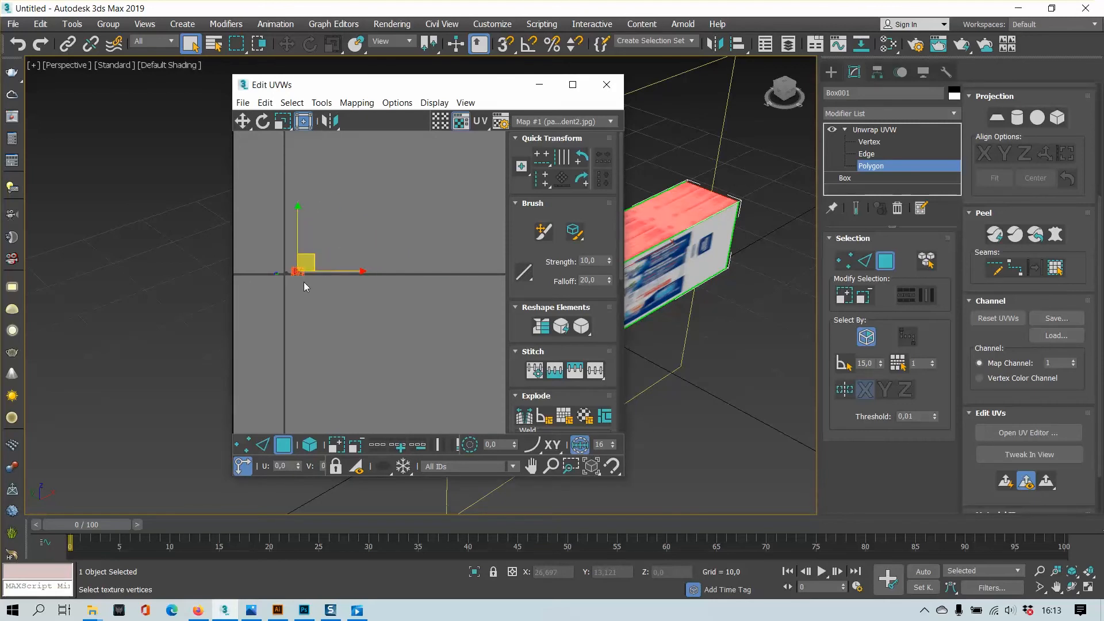
- Move the scaled-down UV polygons into the empty space above the artwork and deselect them
scroll(303, 281, up, 3)
middle_drag(303, 282, 449, 335)
scroll(389, 295, up, 3)
scroll(351, 285, up, 3)
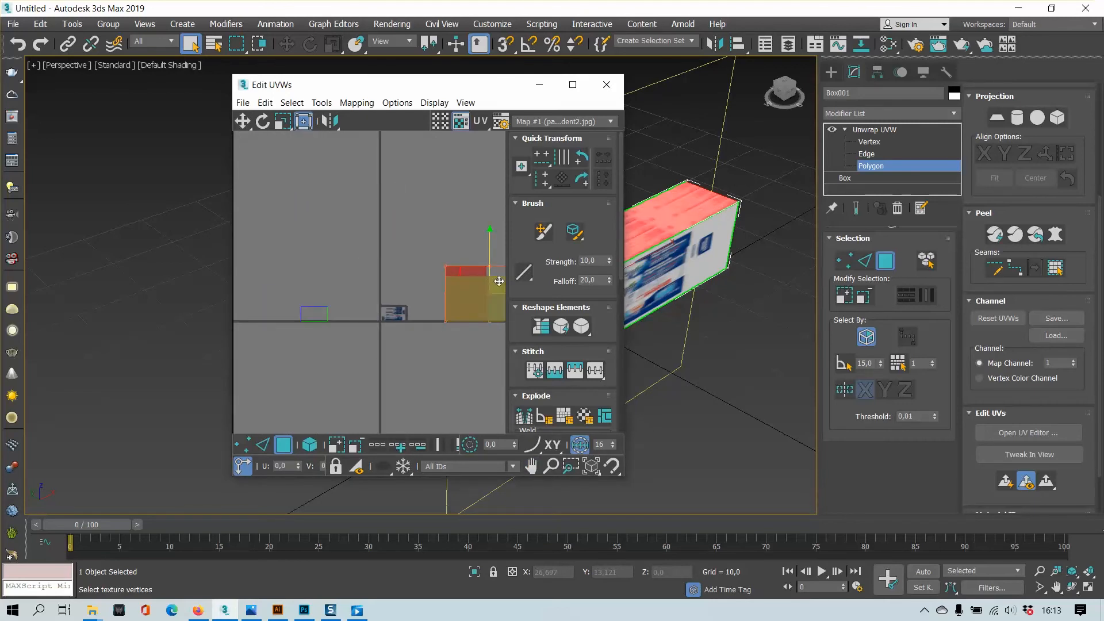
drag(493, 279, 424, 226)
scroll(385, 301, up, 3)
middle_drag(385, 301, 426, 264)
click(416, 298)
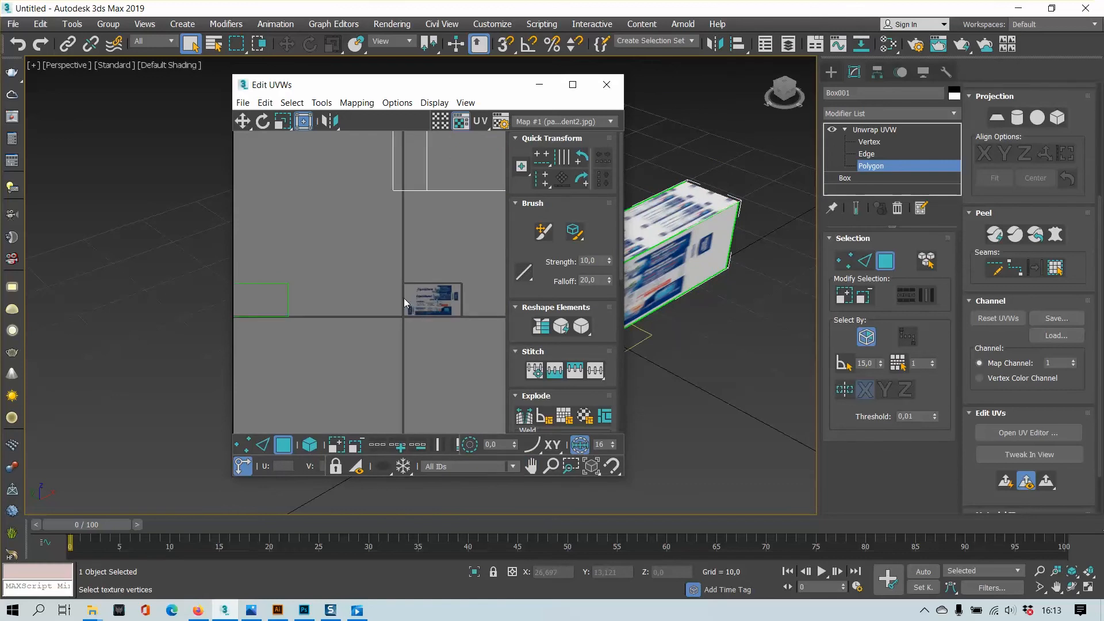
- Reselect the front face's UV polygon, maximize the UV Editor and move the polygon over the Ciptadent artwork
scroll(404, 298, down, 2)
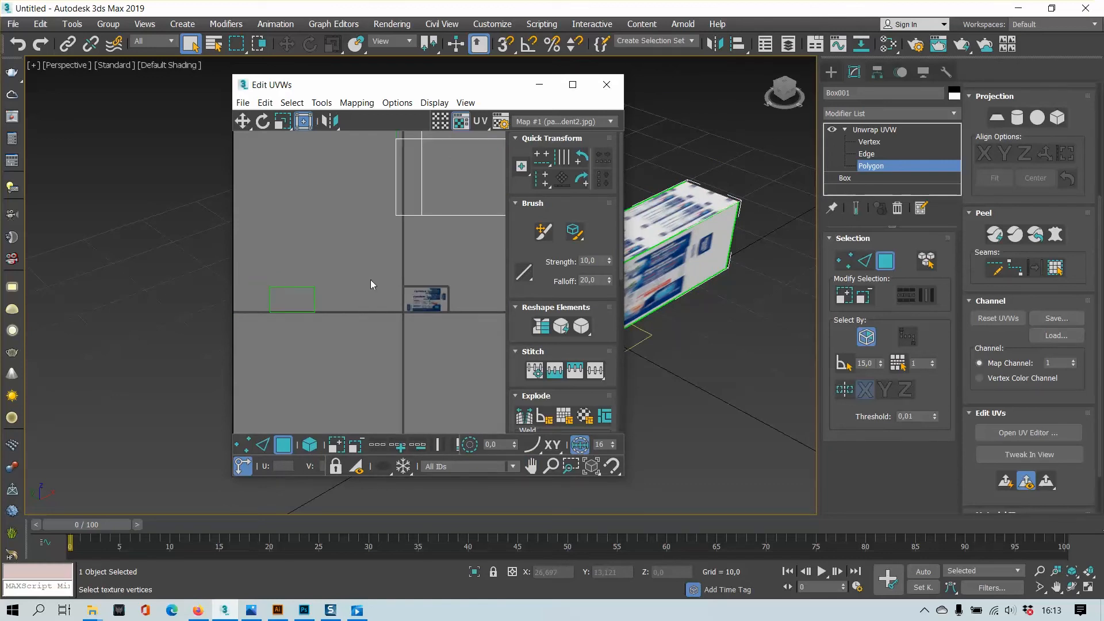
scroll(357, 280, up, 1)
middle_drag(358, 273, 376, 248)
drag(377, 247, 271, 316)
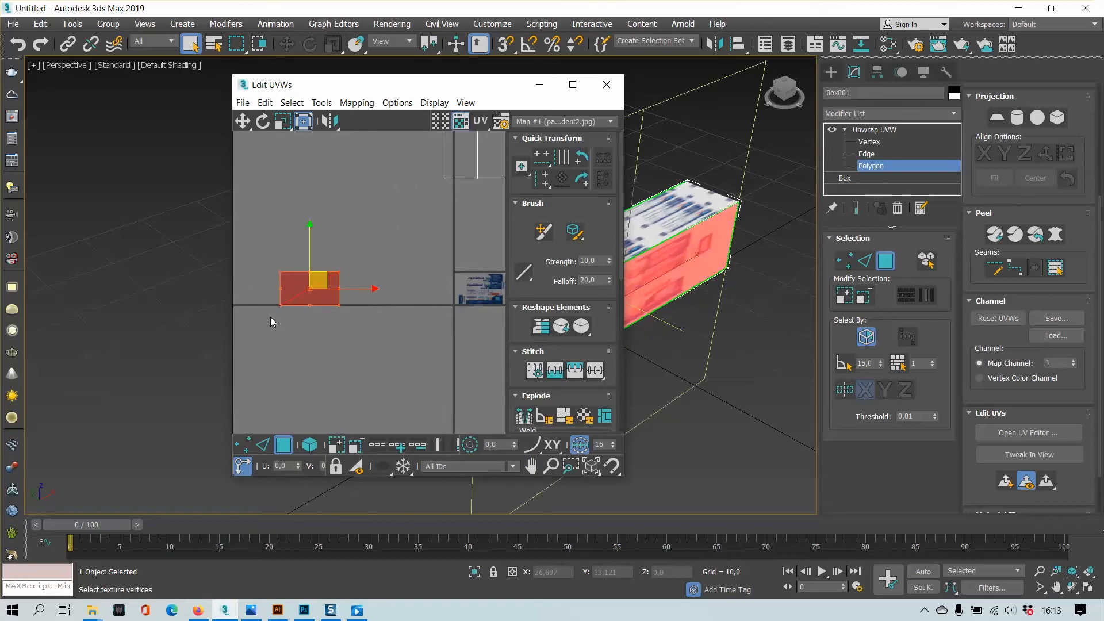
click(573, 84)
scroll(322, 274, up, 2)
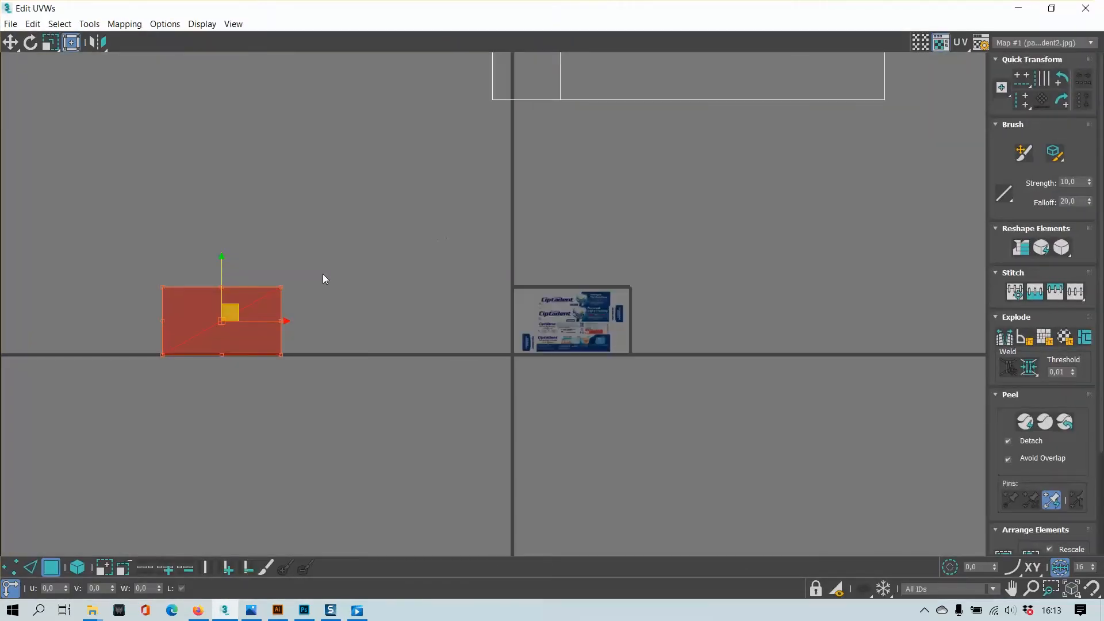
drag(239, 307, 569, 308)
scroll(578, 296, up, 4)
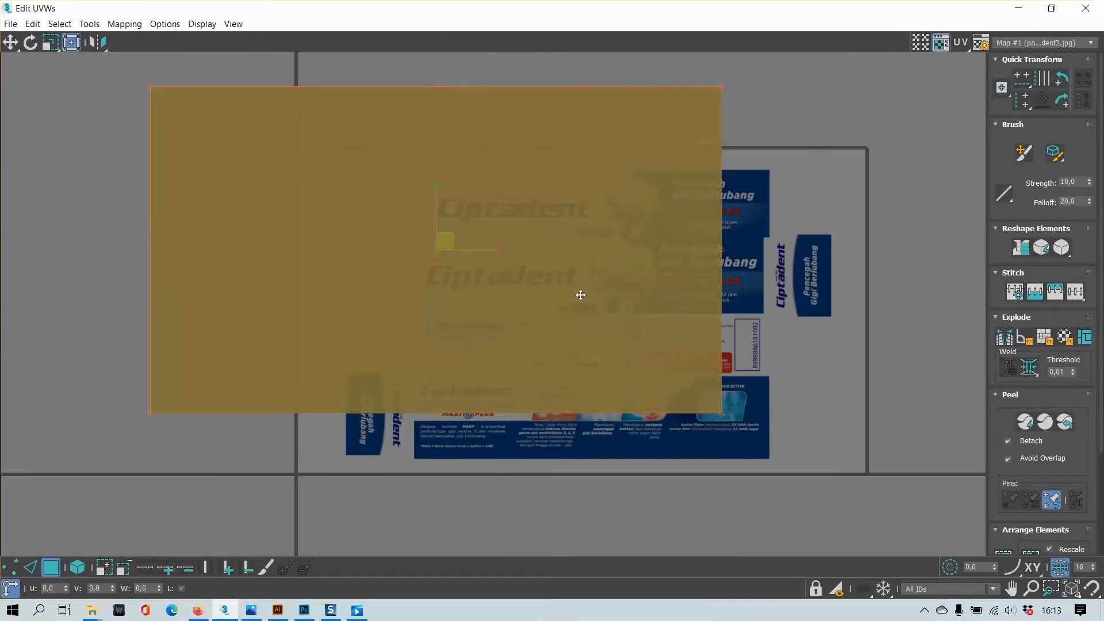
drag(404, 260, 574, 324)
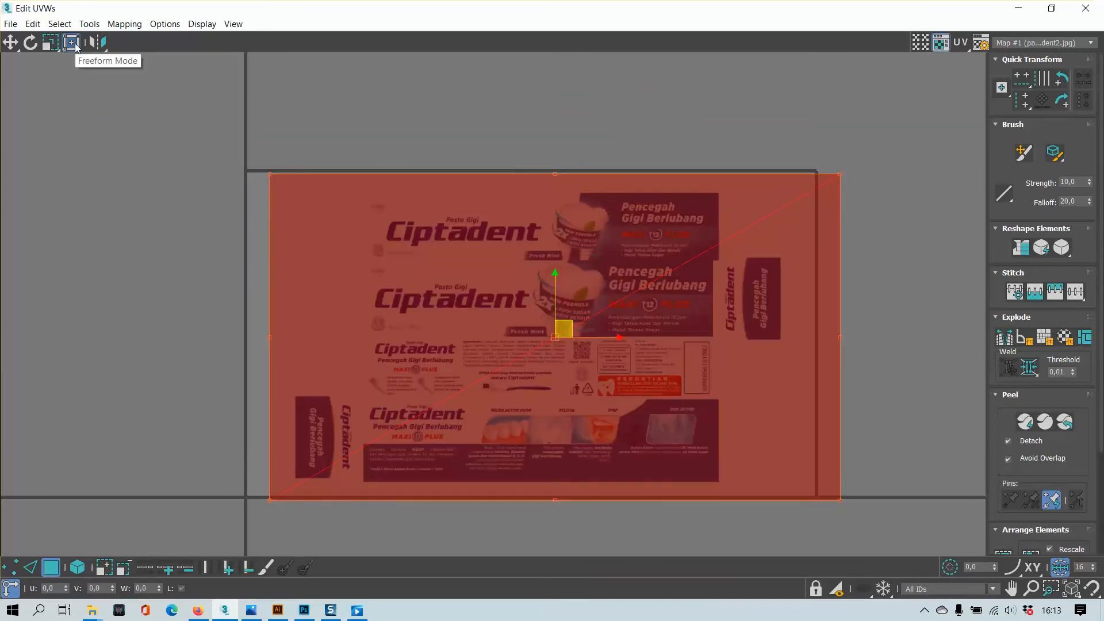
- Resize the front face's UV polygon in Freeform Mode to roughly cover the second Ciptadent front panel of the artwork
click(11, 42)
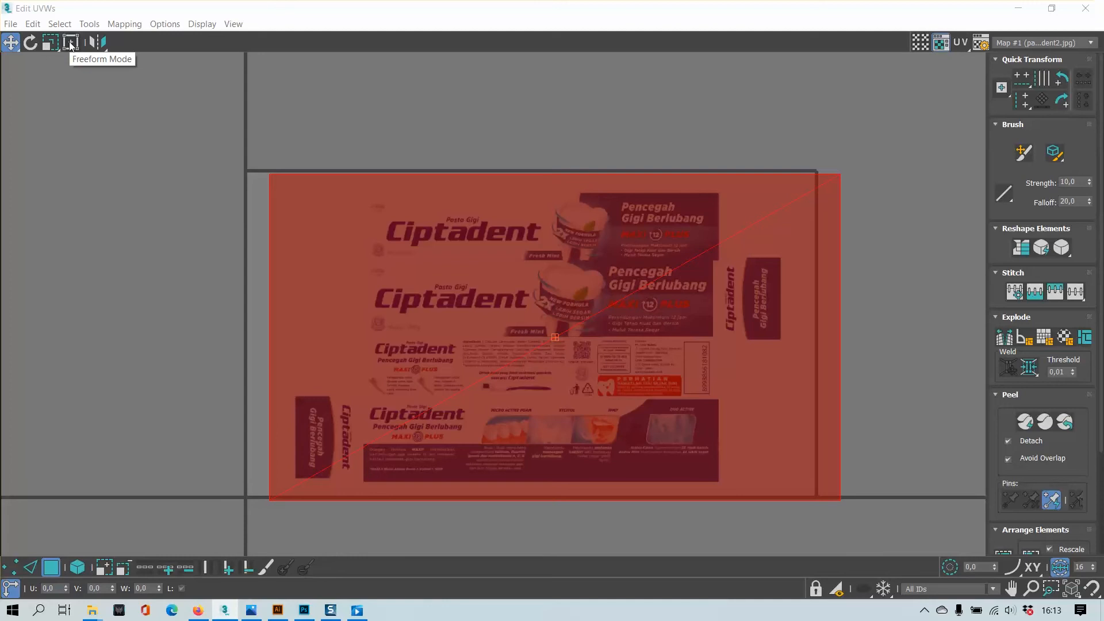
click(71, 45)
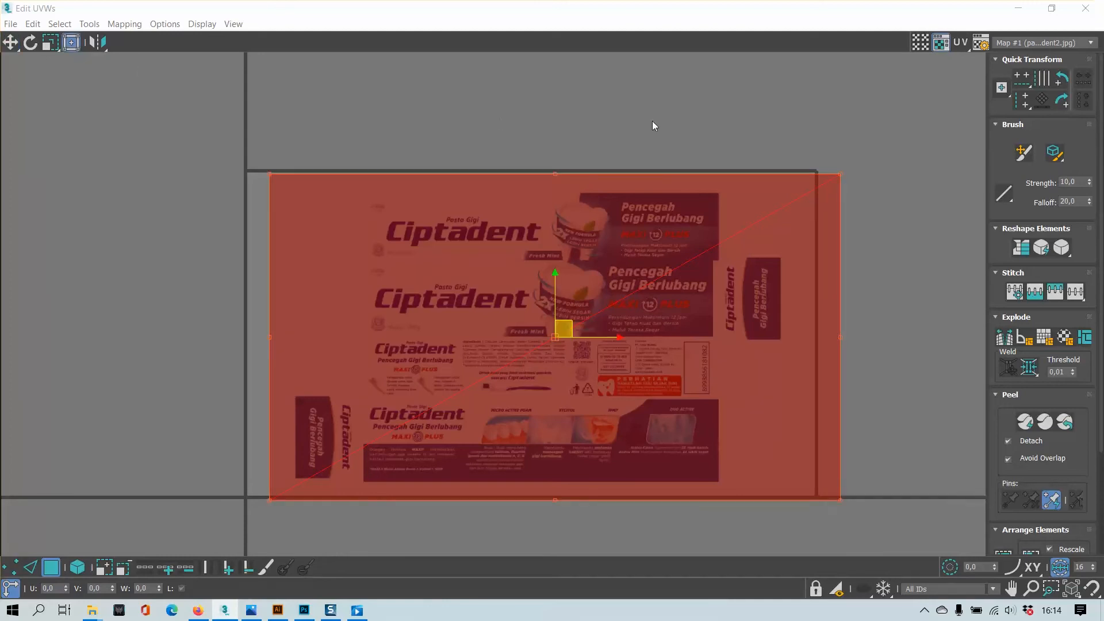
drag(844, 174, 719, 260)
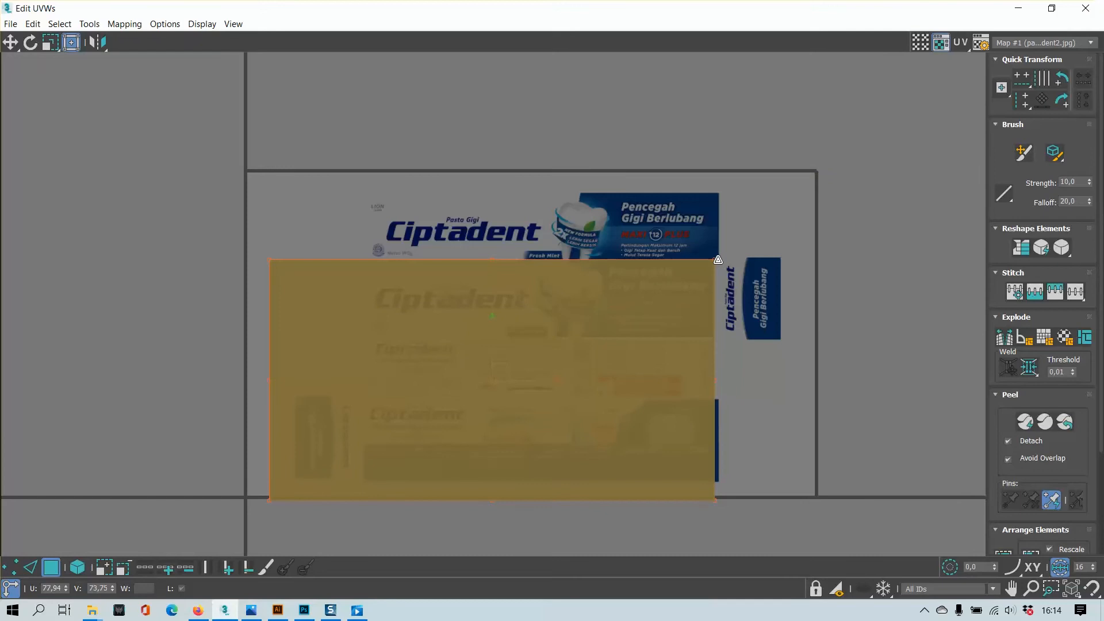
drag(267, 500, 368, 341)
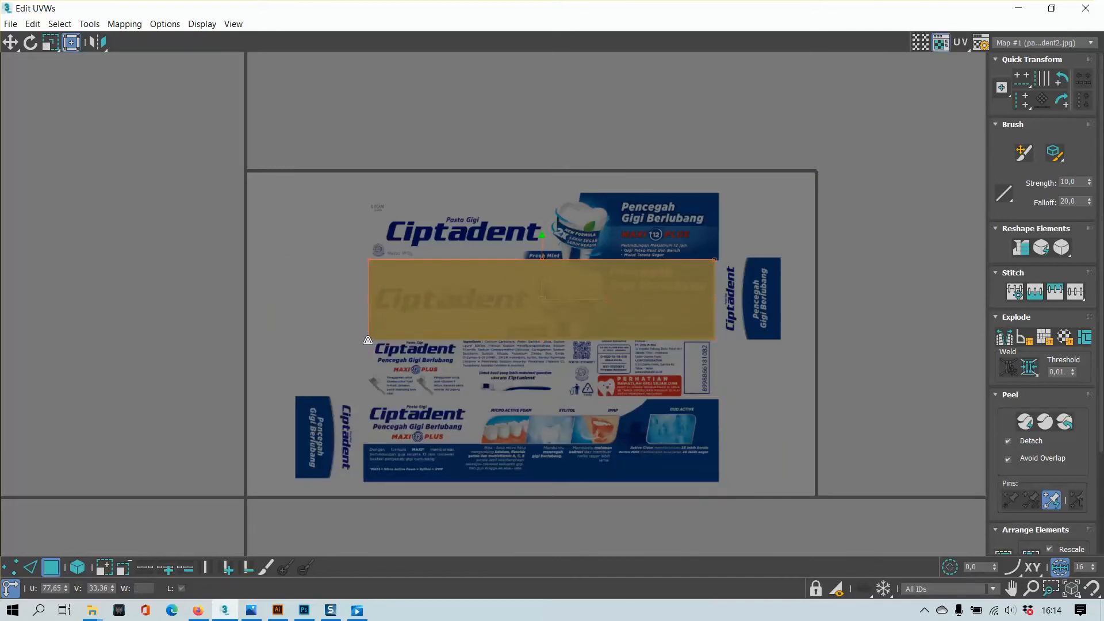
scroll(368, 340, up, 8)
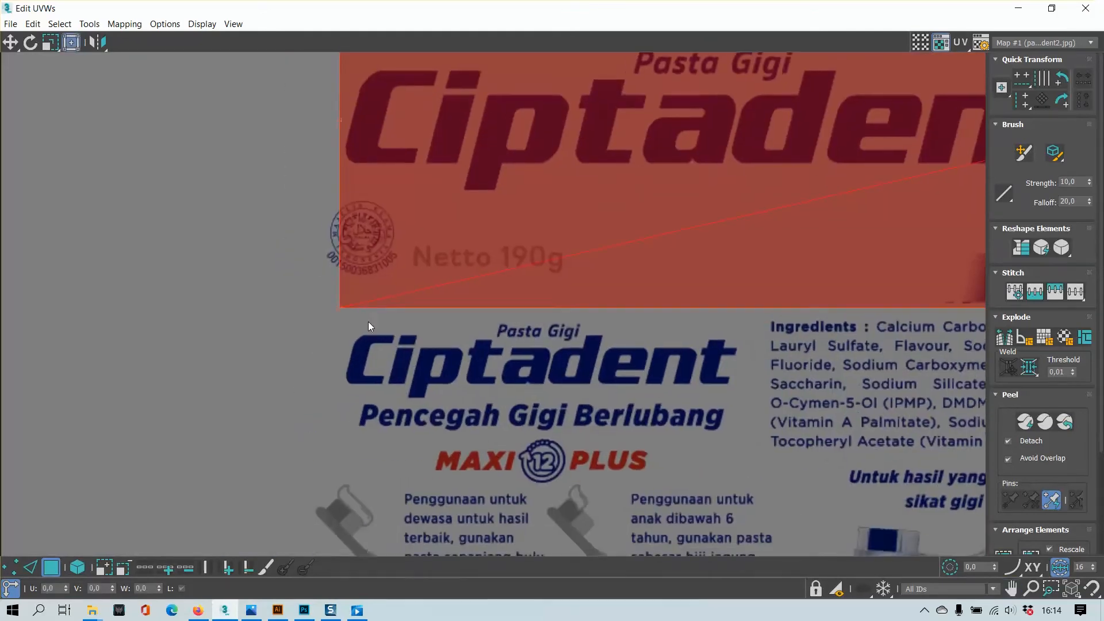
scroll(368, 330, down, 6)
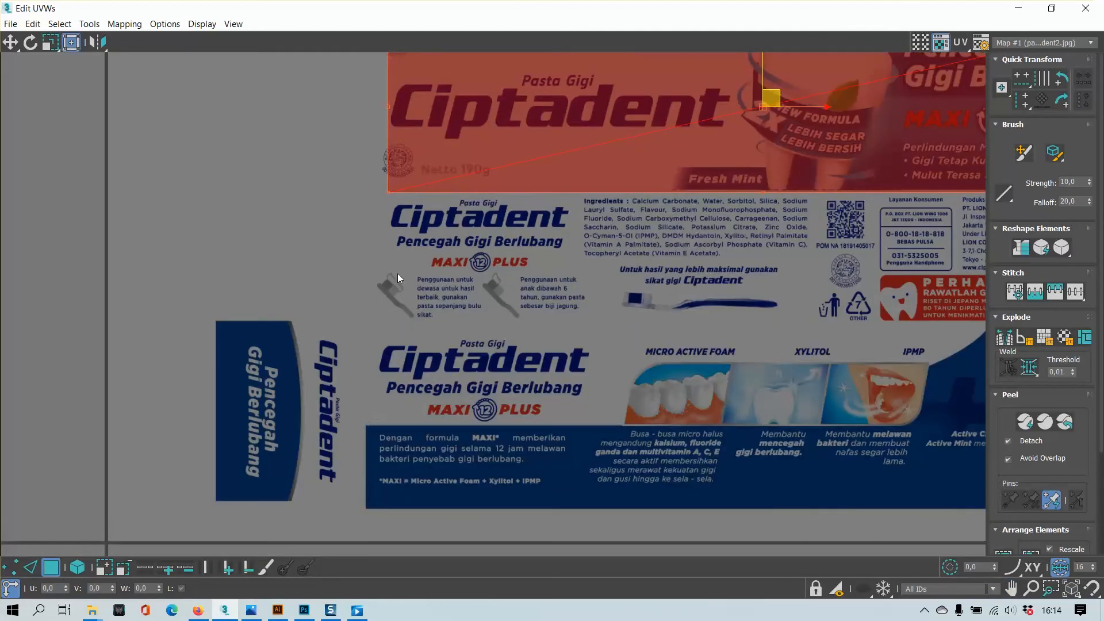
- Stretch the front face's UV polygon by its lower-left corner to the lower-left corner of the lowest artwork panel
drag(390, 192, 371, 510)
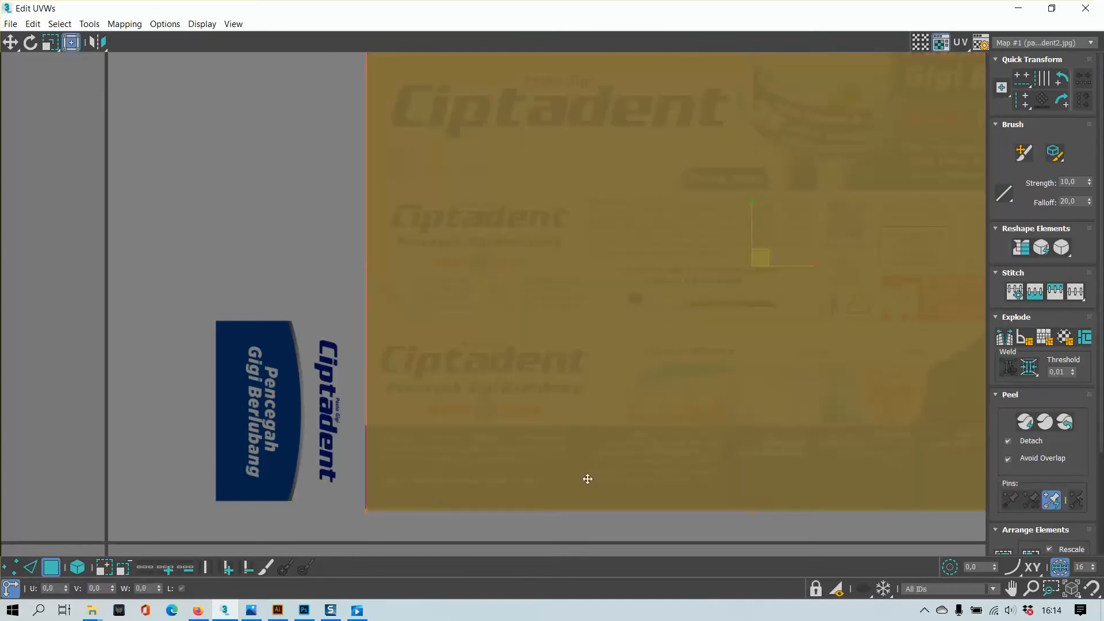
middle_drag(586, 476, 473, 473)
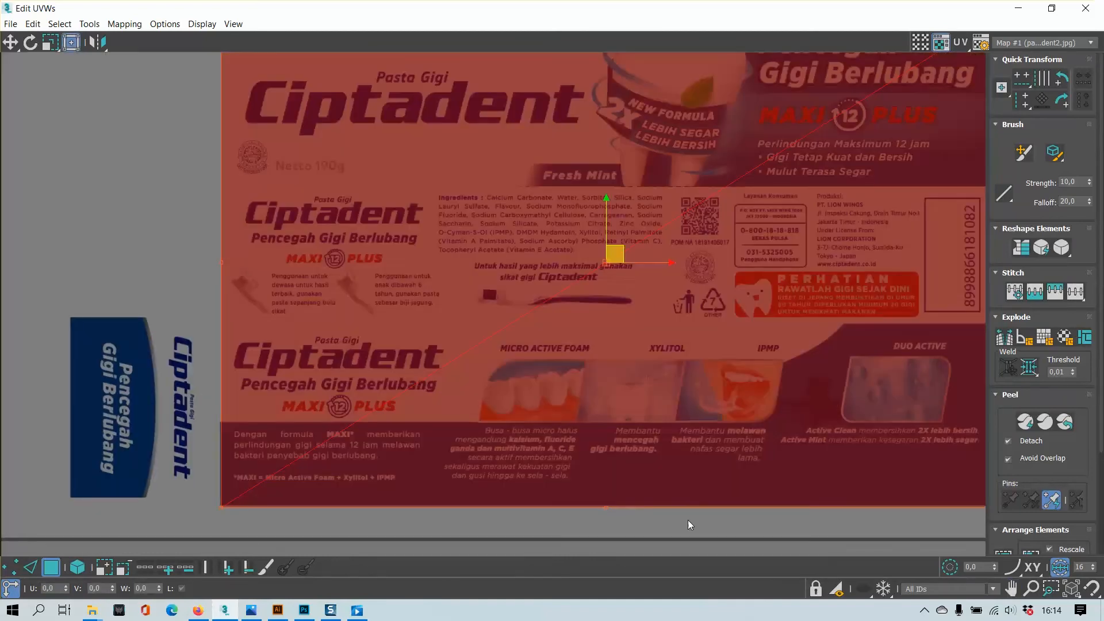
scroll(537, 452, down, 3)
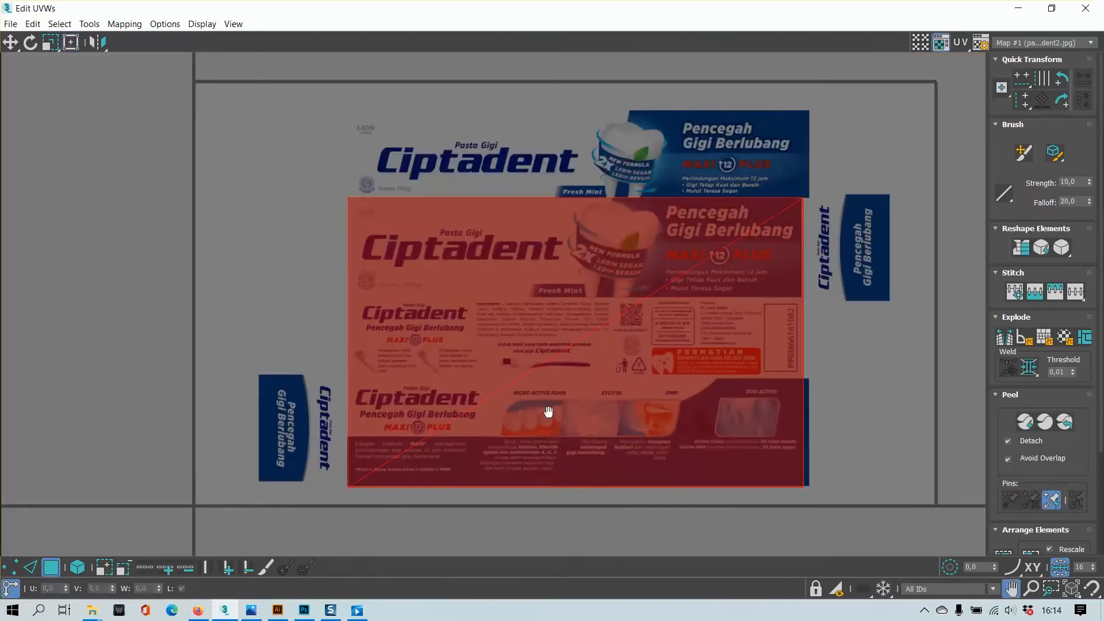
- Select the lower vertices of the front face's UV polygon and move them up to the lower edge of the second front panel
click(11, 568)
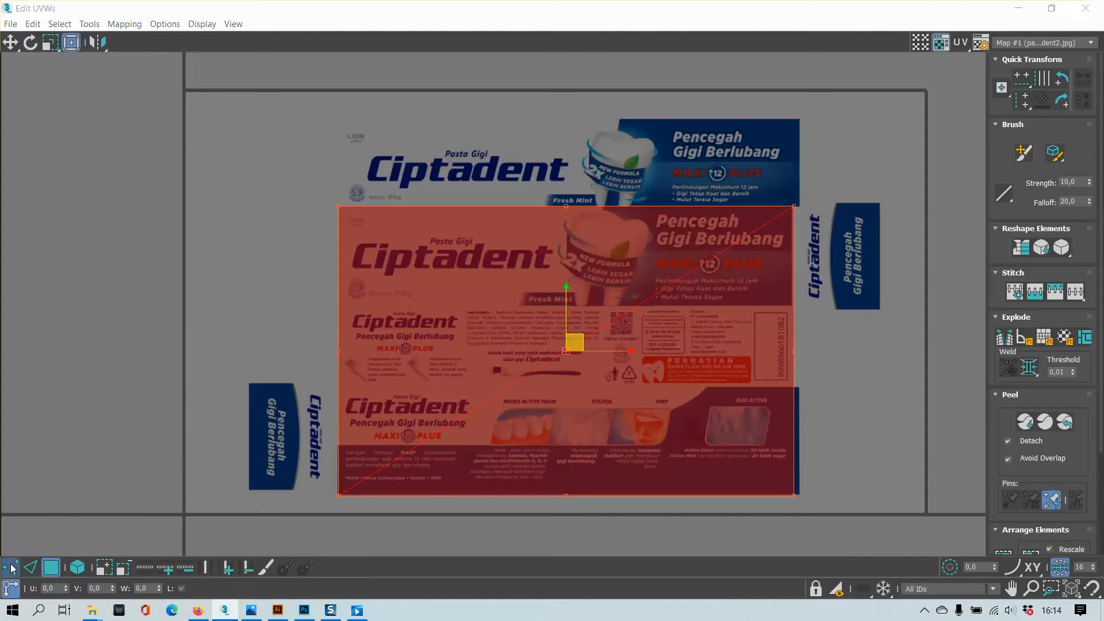
drag(305, 478, 833, 517)
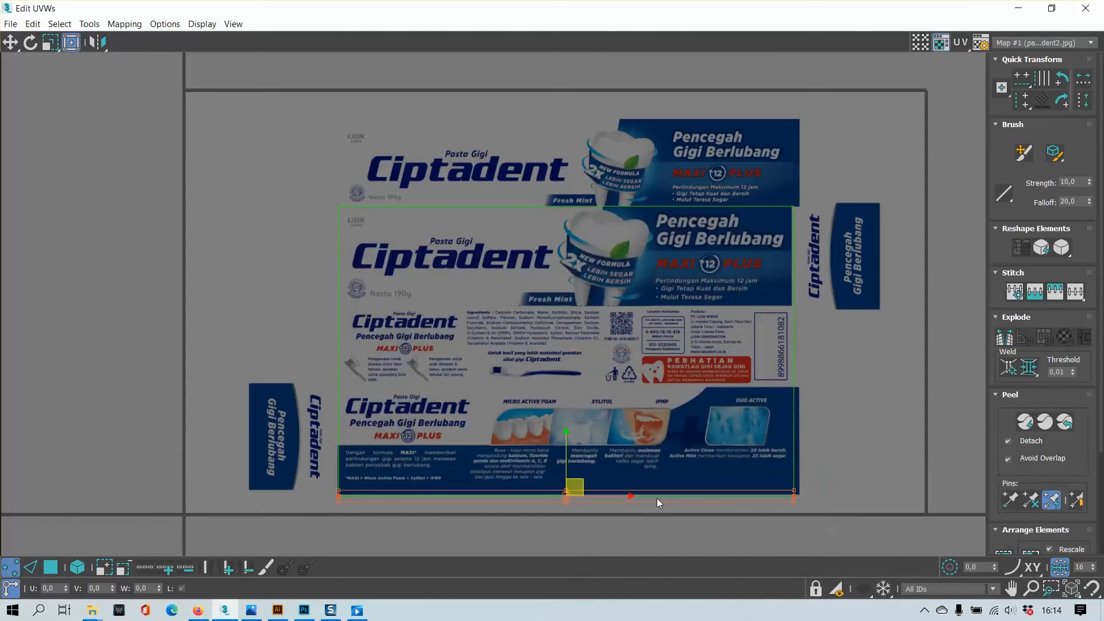
drag(569, 442, 548, 252)
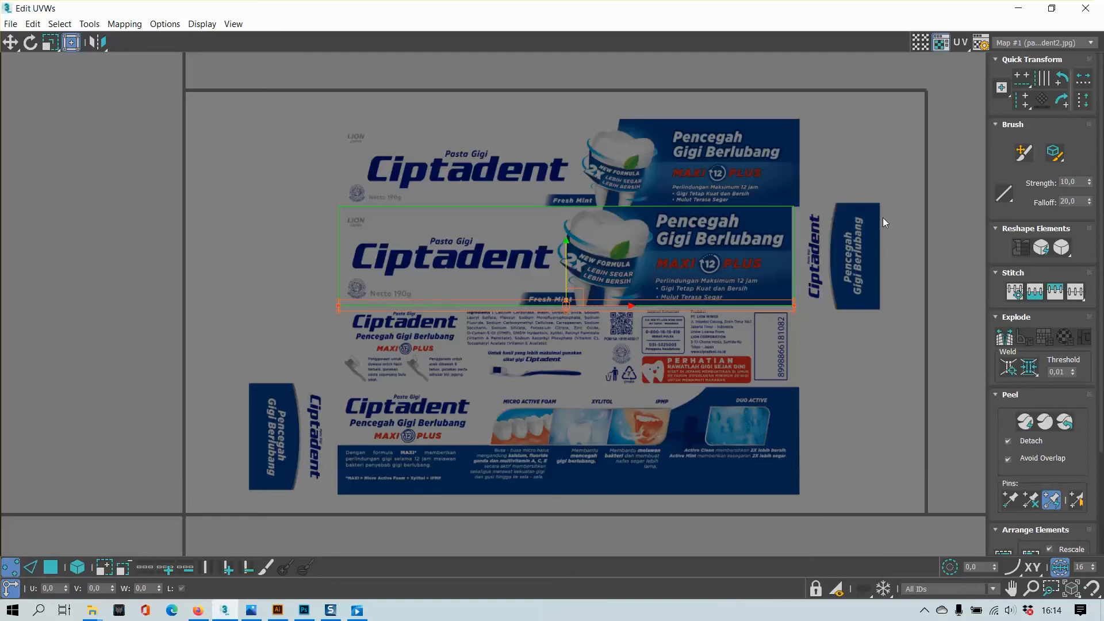
- Select the right-hand vertices of the front face's UV polygon and align them with the panel's right edge
scroll(812, 235, up, 8)
drag(685, 164, 813, 443)
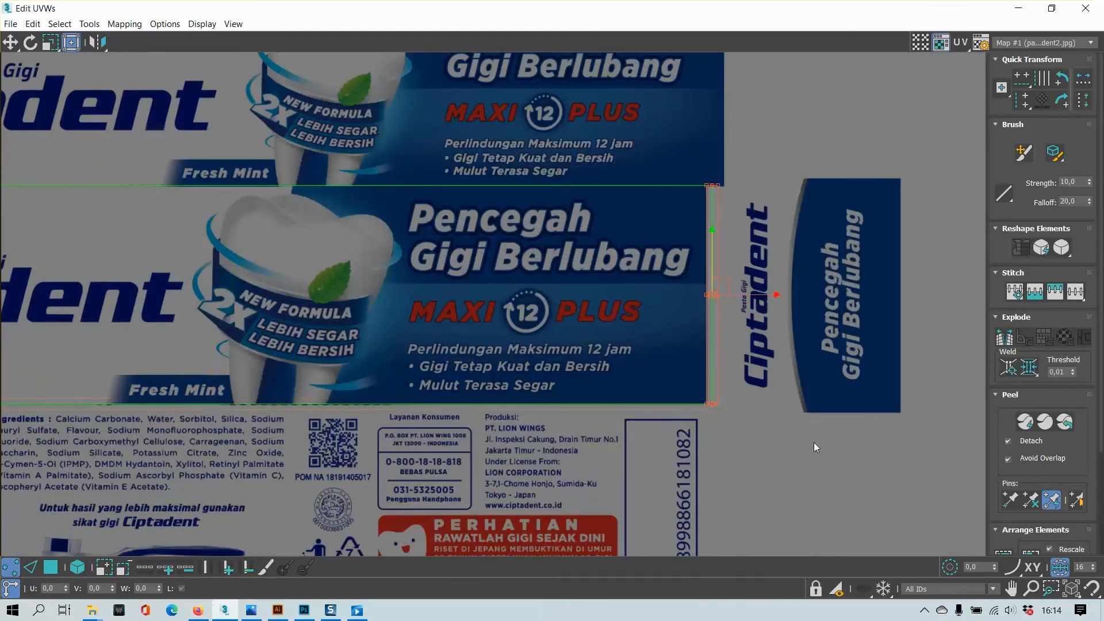
scroll(756, 295, up, 2)
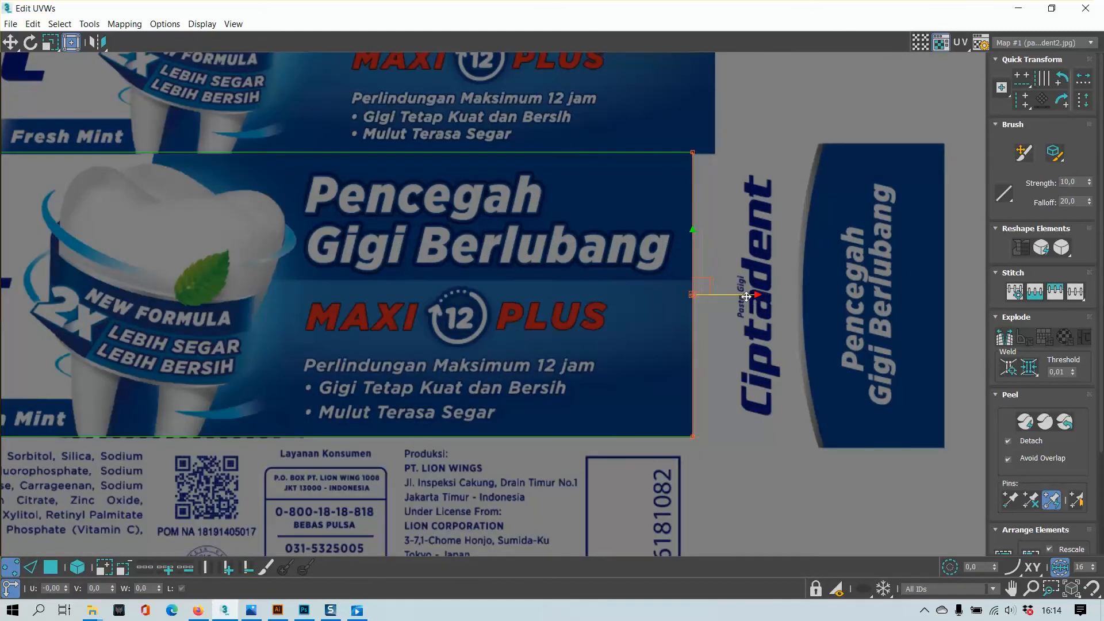
- Select the left-hand vertices of the front face's UV polygon and check their alignment with the artwork panel
scroll(754, 295, down, 3)
middle_drag(640, 316, 831, 319)
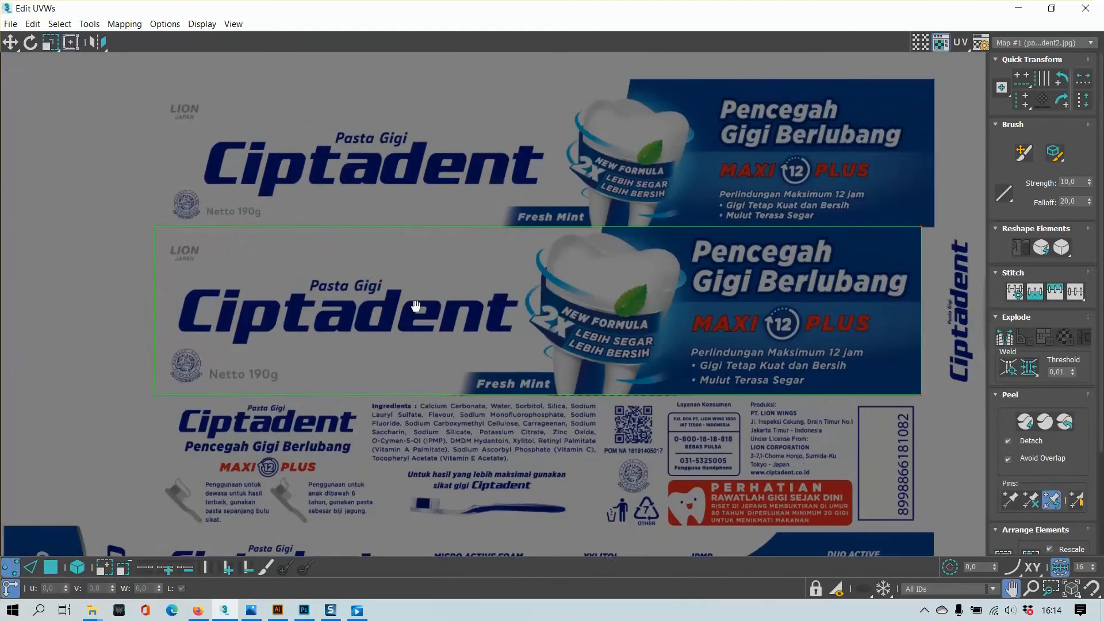
middle_drag(414, 306, 612, 309)
drag(304, 202, 438, 439)
scroll(372, 356, up, 1)
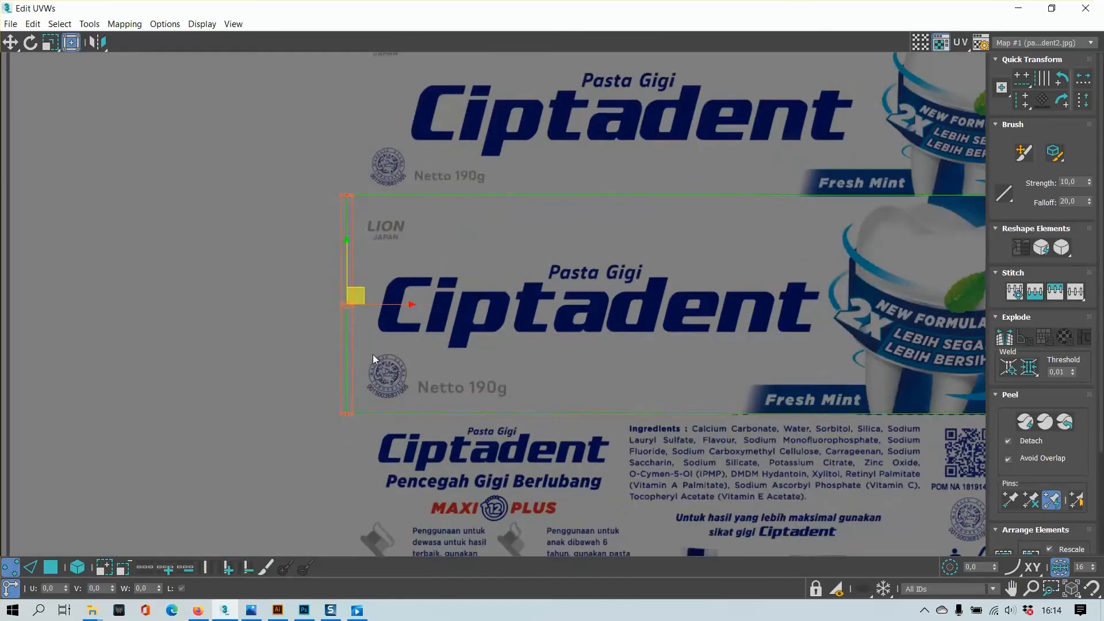
scroll(373, 355, down, 2)
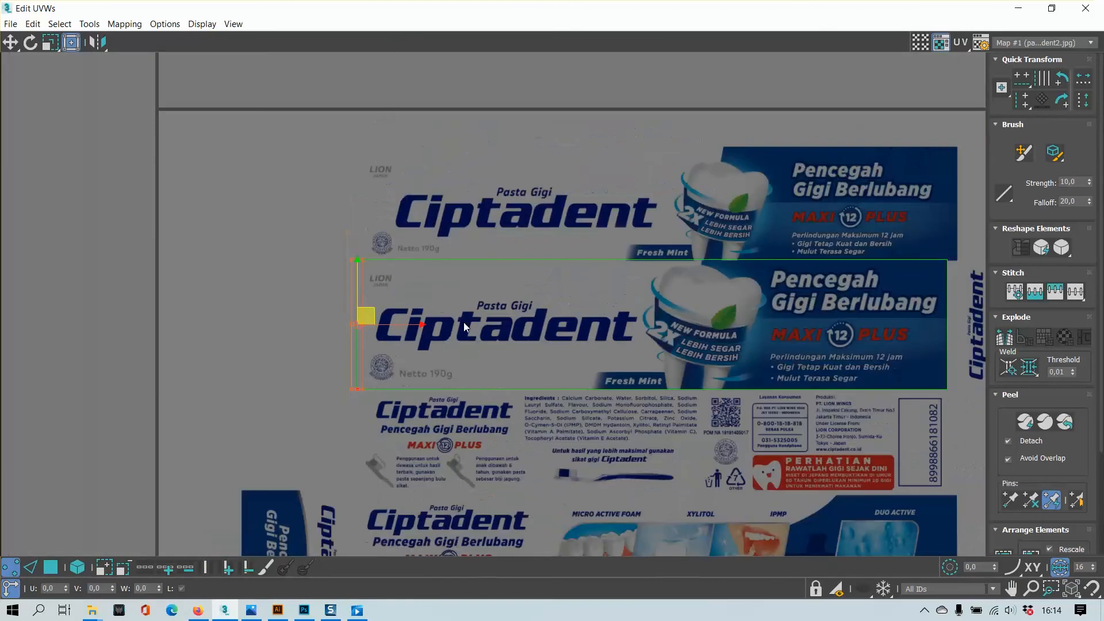
- Restore the UV Editor to a smaller window, move it clear of the box and check the textured front face in the viewport
click(1052, 8)
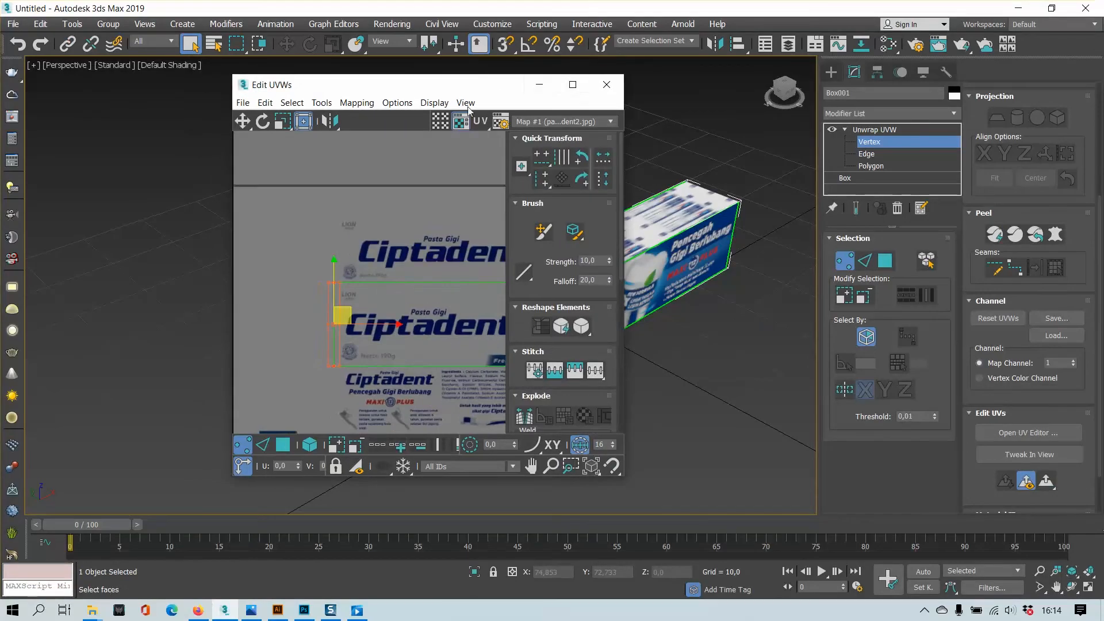
scroll(436, 278, down, 2)
middle_drag(743, 335, 673, 284)
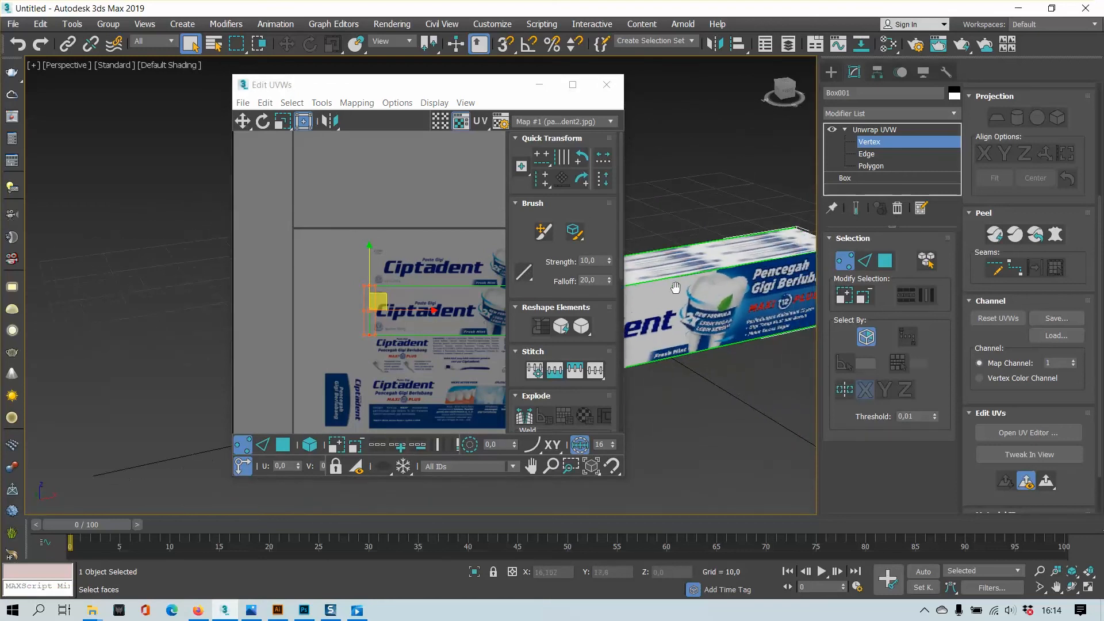
drag(483, 90, 310, 87)
alt+middle_drag(626, 267, 658, 363)
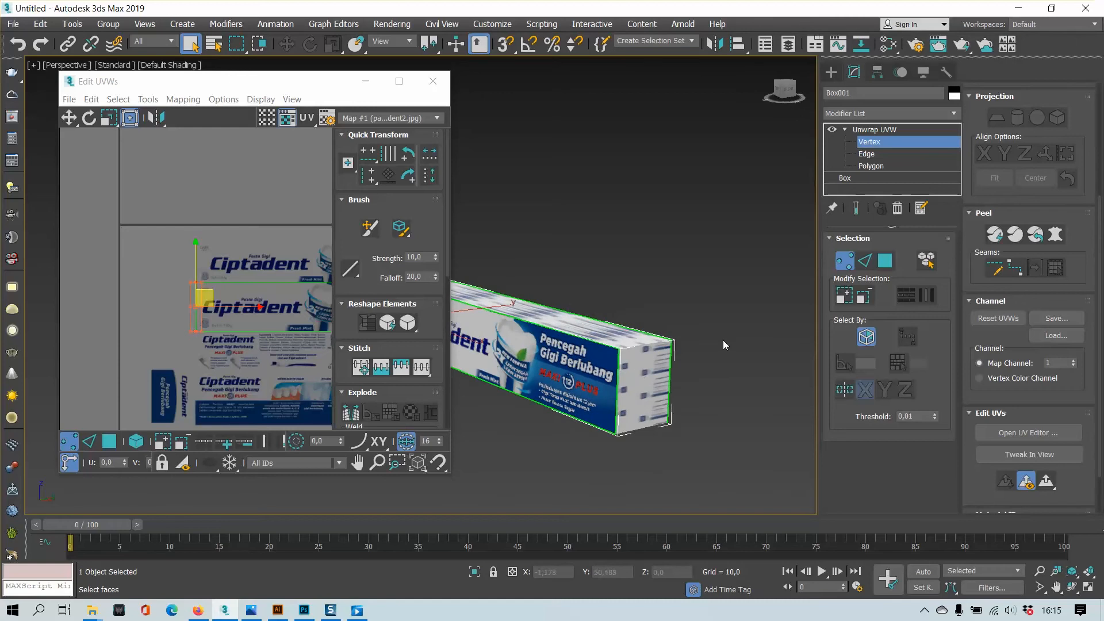
- Deselect the front face, select the box's end face and apply planar mapping to it aligned to X
click(886, 263)
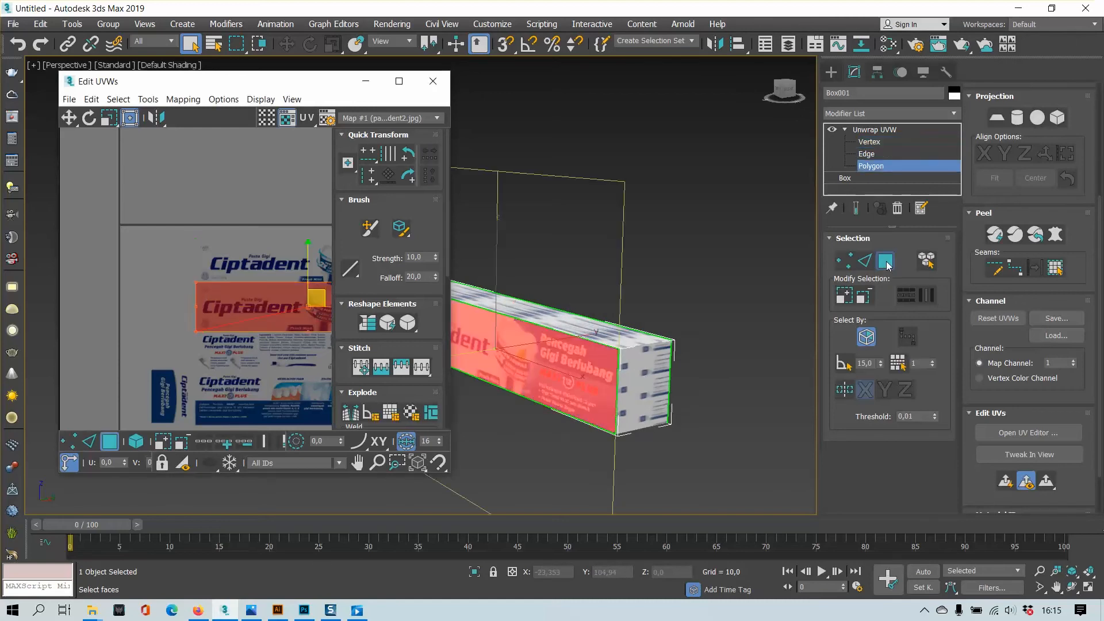
click(759, 285)
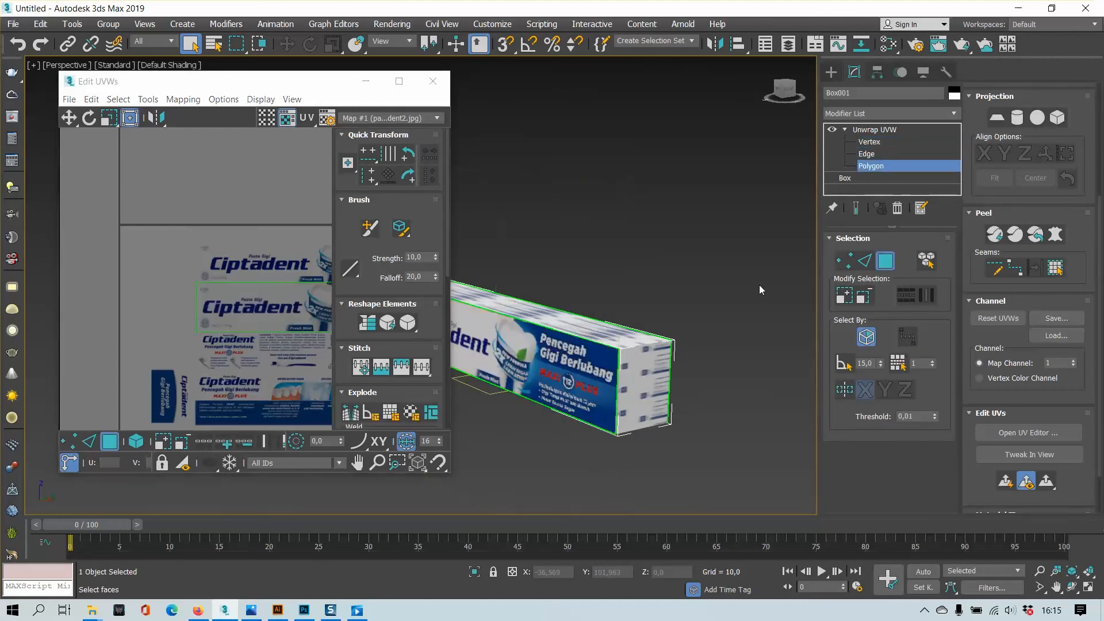
click(647, 368)
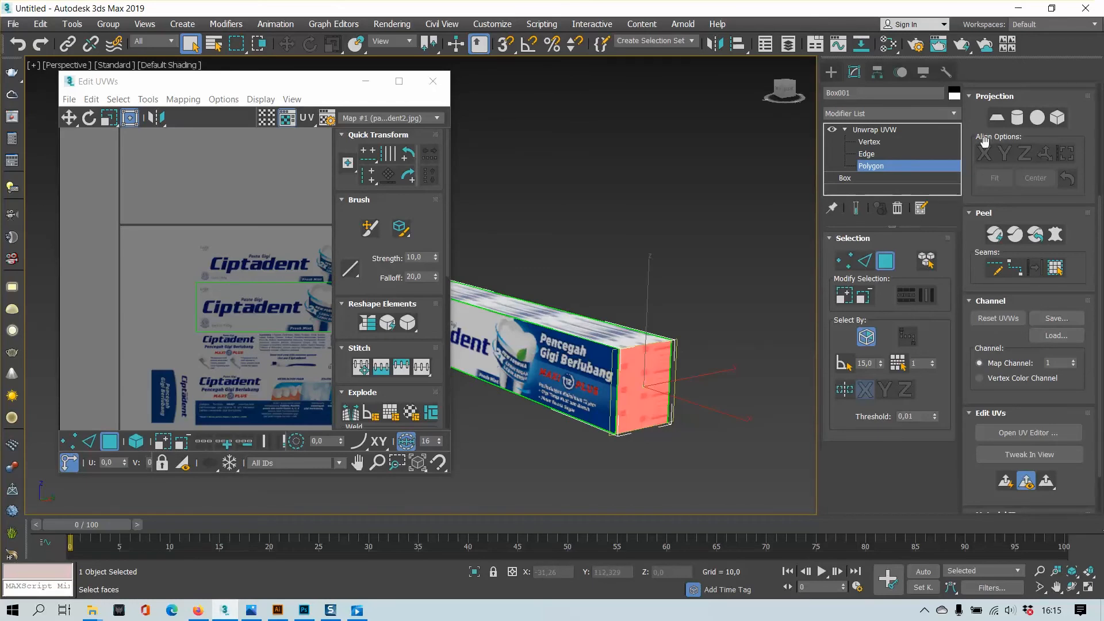
click(998, 125)
alt+middle_drag(674, 329, 697, 357)
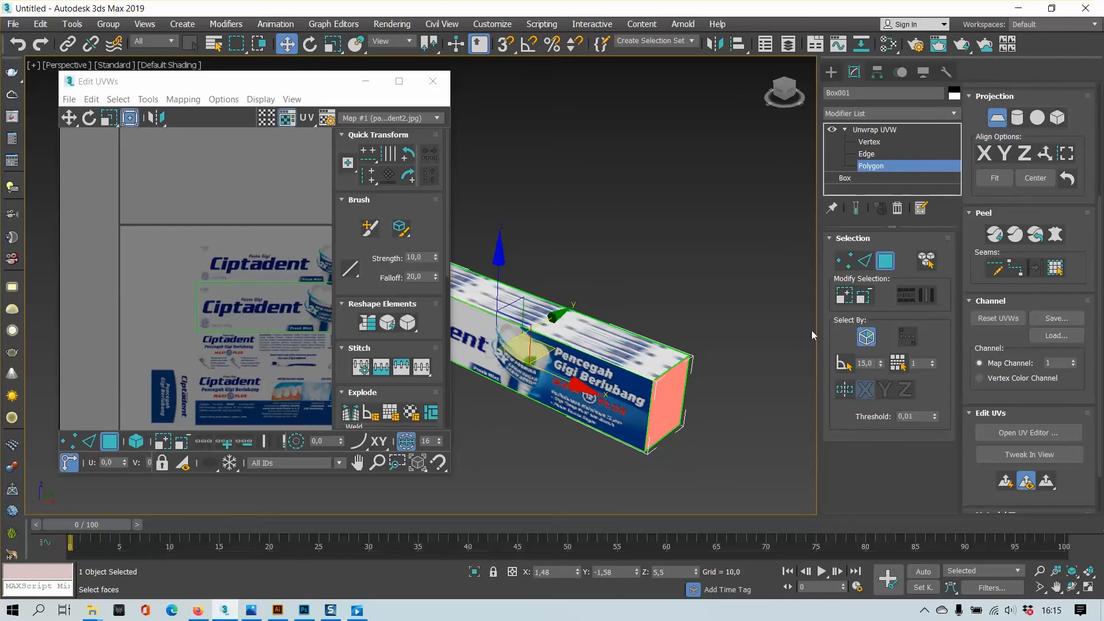
click(985, 154)
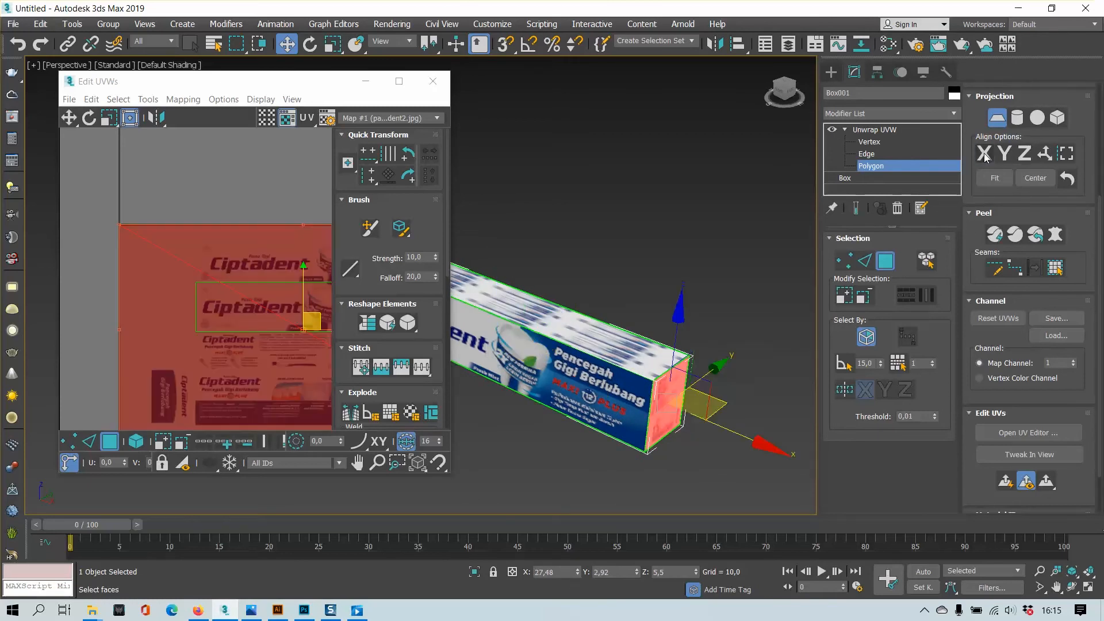
- Examine the end face's mapping on the box and the matching end-flap panel of the artwork in the UV Editor
alt+middle_drag(754, 343, 674, 335)
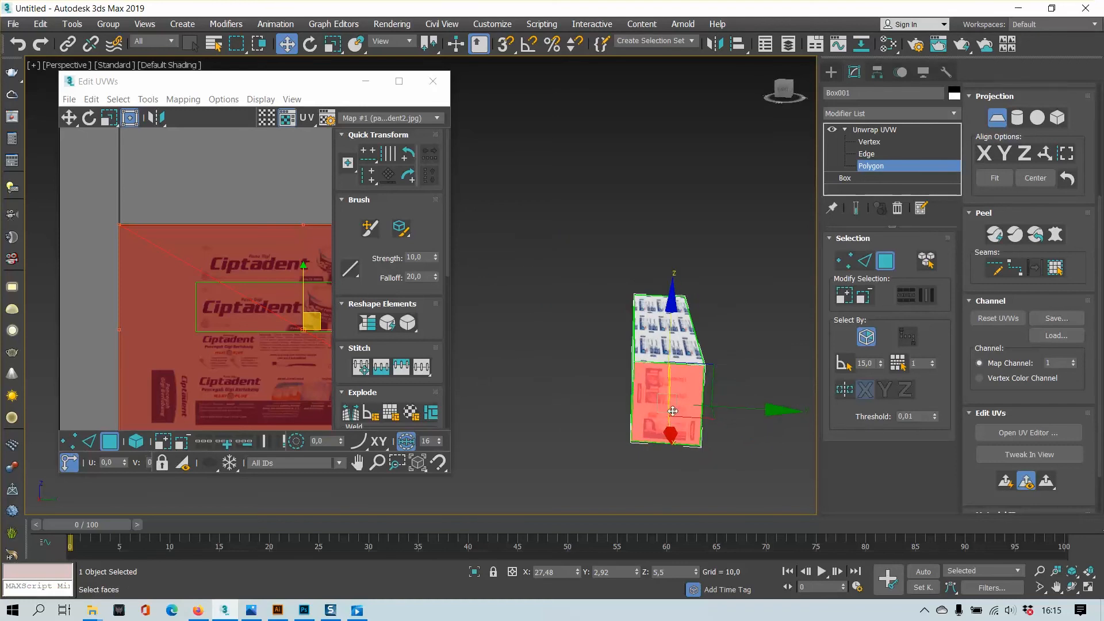
scroll(251, 311, down, 2)
middle_drag(248, 314, 103, 296)
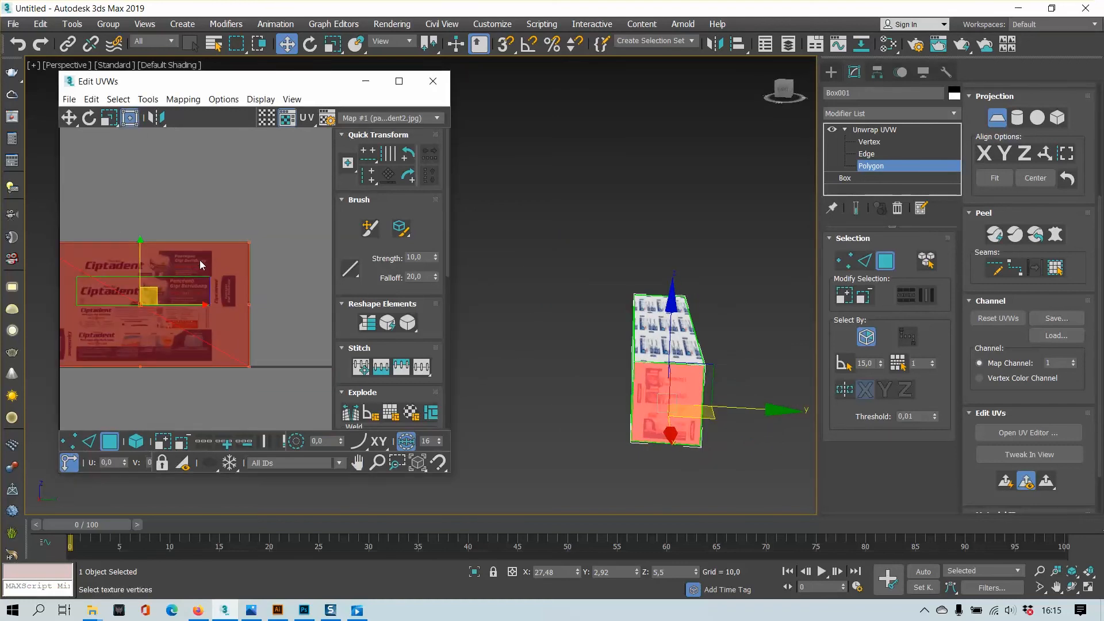
scroll(199, 260, down, 1)
middle_drag(230, 248, 252, 260)
scroll(246, 302, up, 6)
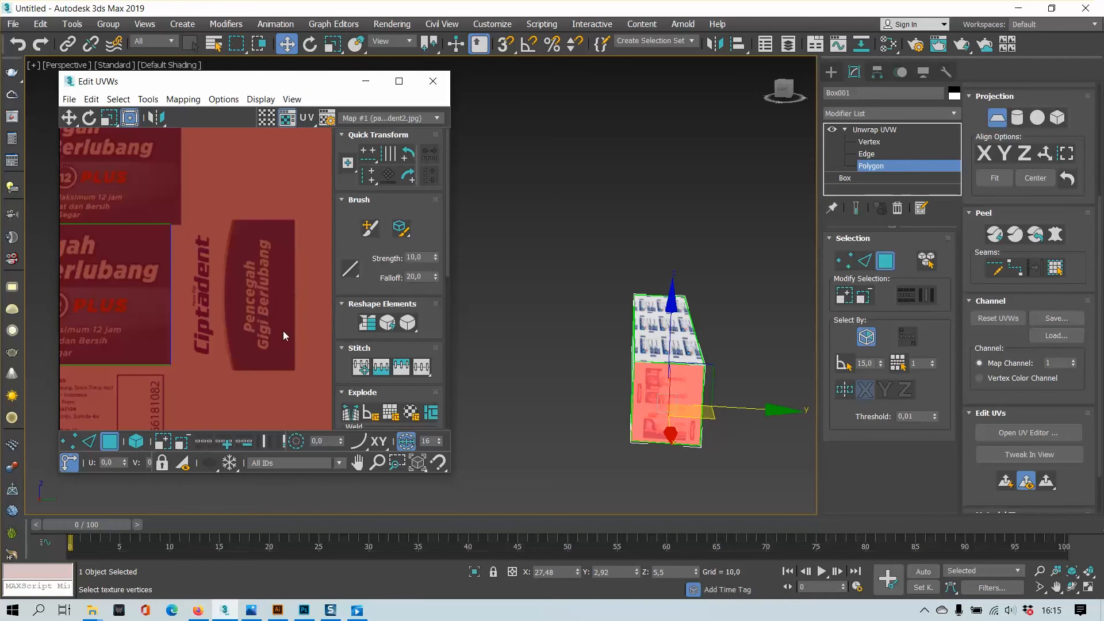
scroll(218, 361, down, 4)
middle_drag(220, 359, 257, 327)
- Maximize the UV Editor and move the end face's UV polygon off the artwork into the empty area on its right
click(399, 80)
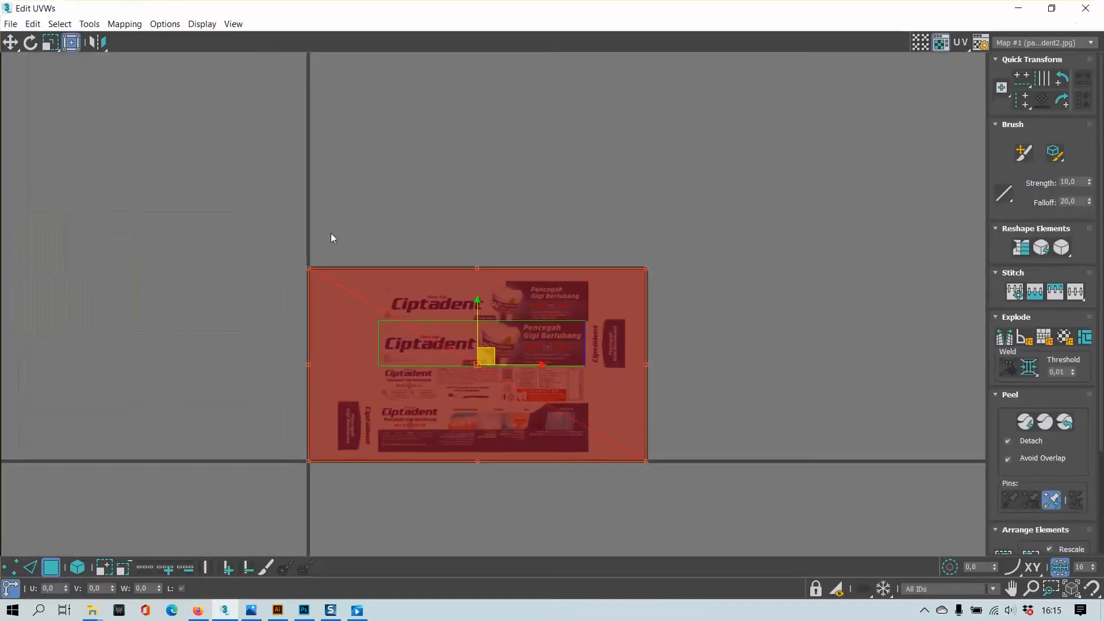
scroll(376, 292, up, 2)
middle_drag(376, 294, 391, 280)
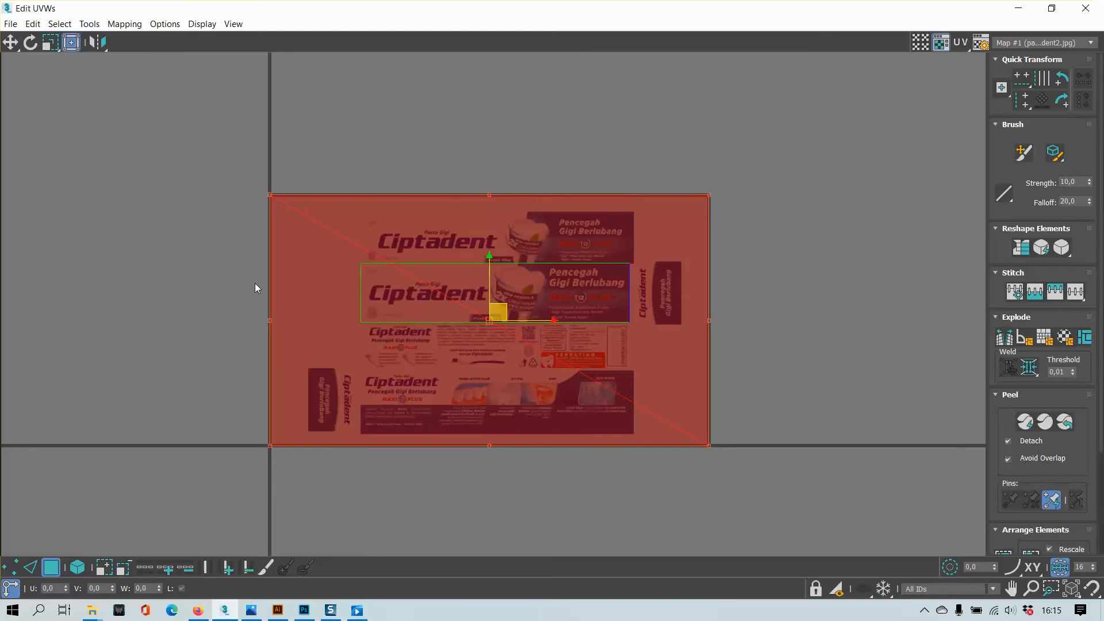
click(17, 568)
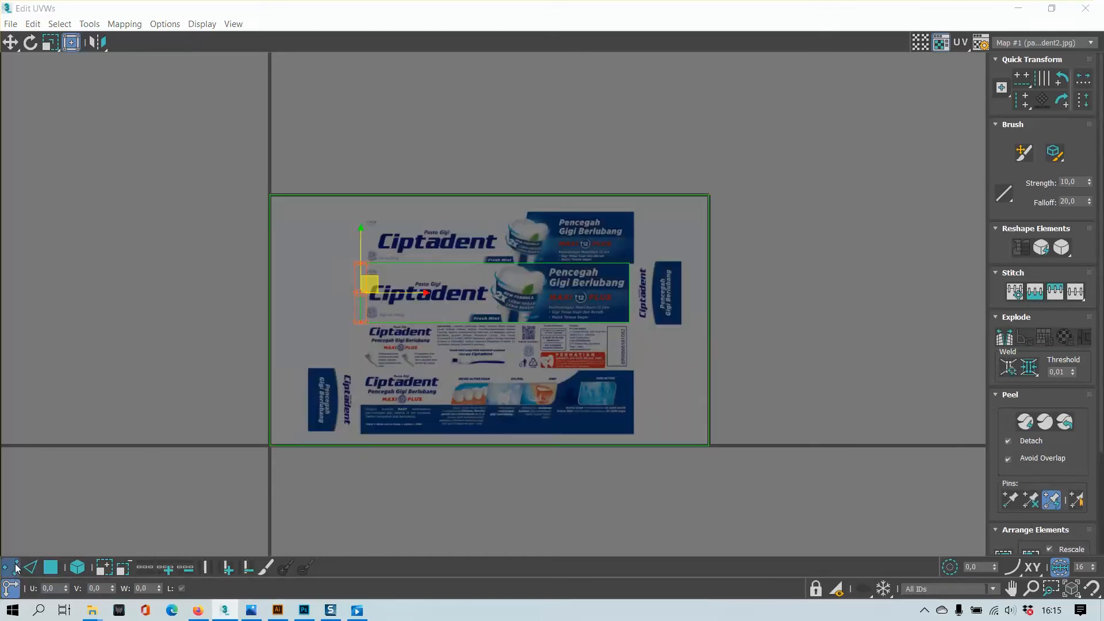
click(51, 567)
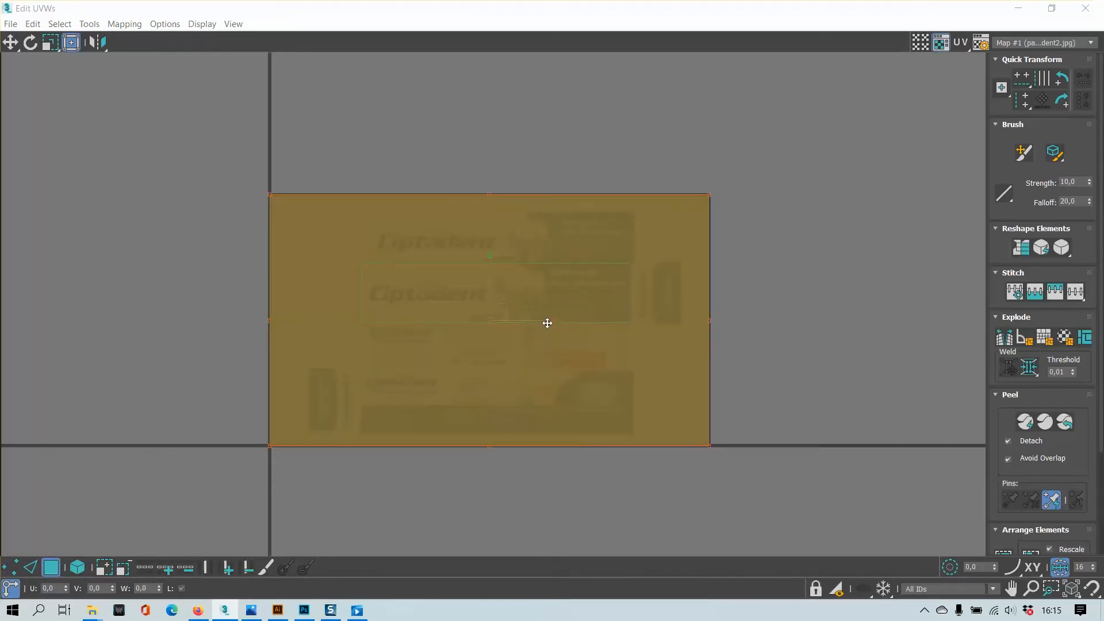
drag(547, 323, 937, 315)
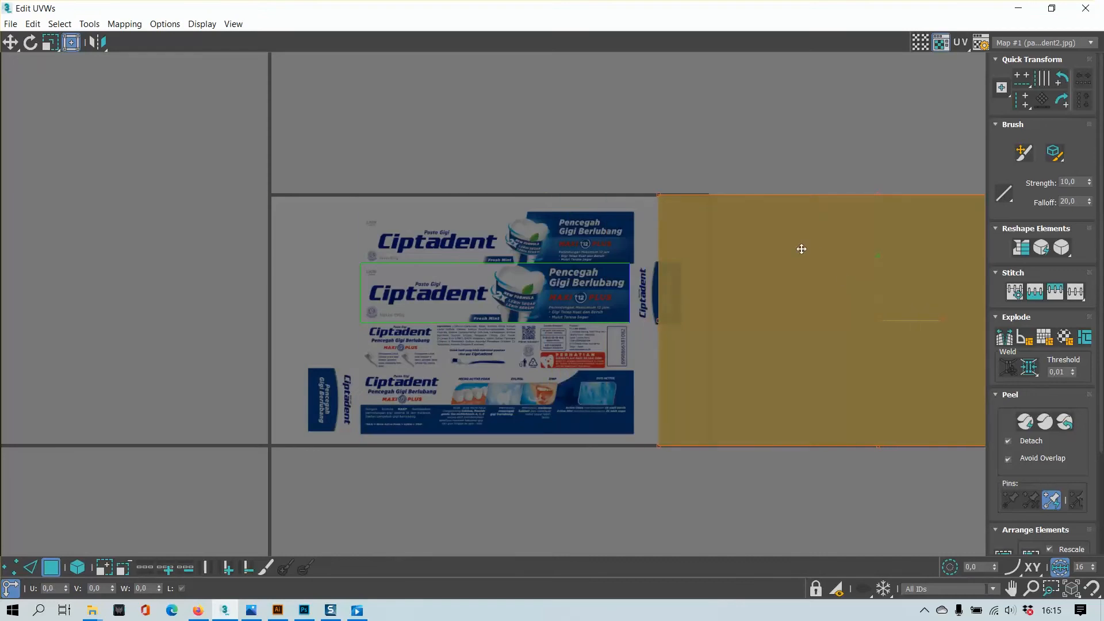
- Reduce the end face's UV polygon and place its upper-left corner at the front panel's upper-right corner
middle_drag(802, 249, 509, 248)
scroll(451, 245, up, 2)
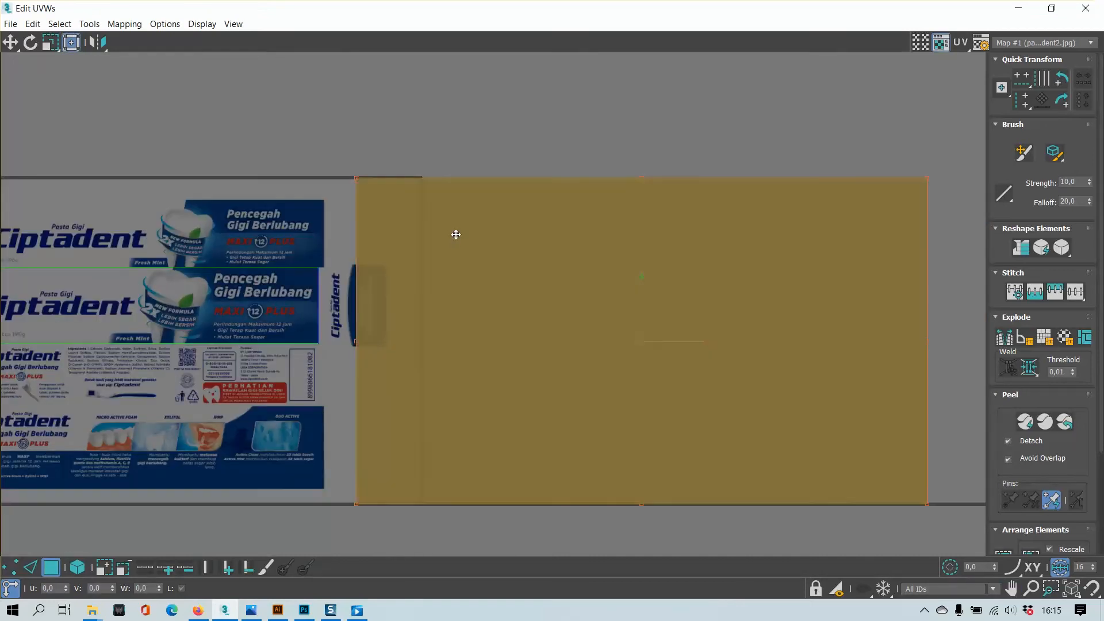
click(368, 181)
drag(354, 179, 678, 394)
drag(728, 454, 340, 293)
drag(435, 402, 435, 279)
scroll(392, 320, up, 4)
middle_drag(338, 328, 406, 368)
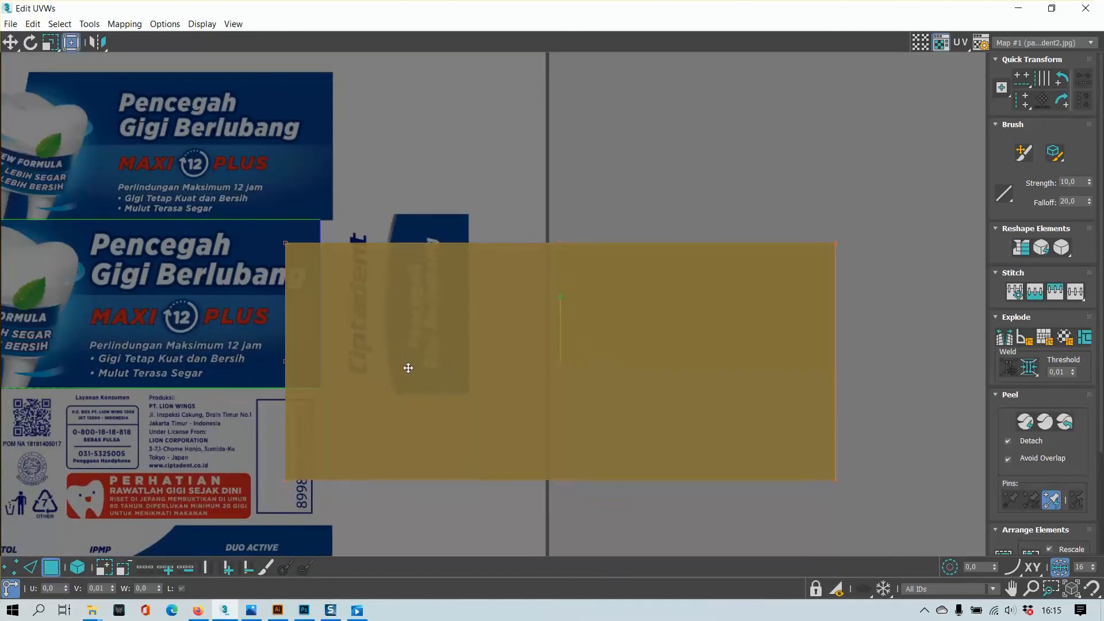
drag(563, 318, 609, 324)
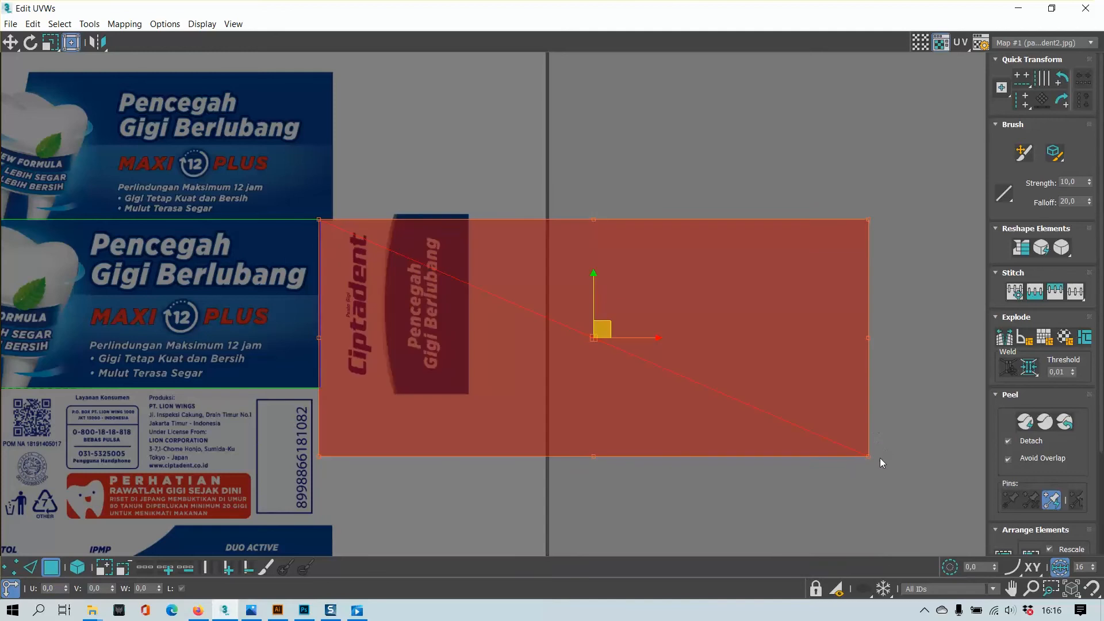
- Scale the end face's UV polygon down onto the end-flap panel and align its lower-left corner with the front panel's corner
drag(867, 455, 465, 387)
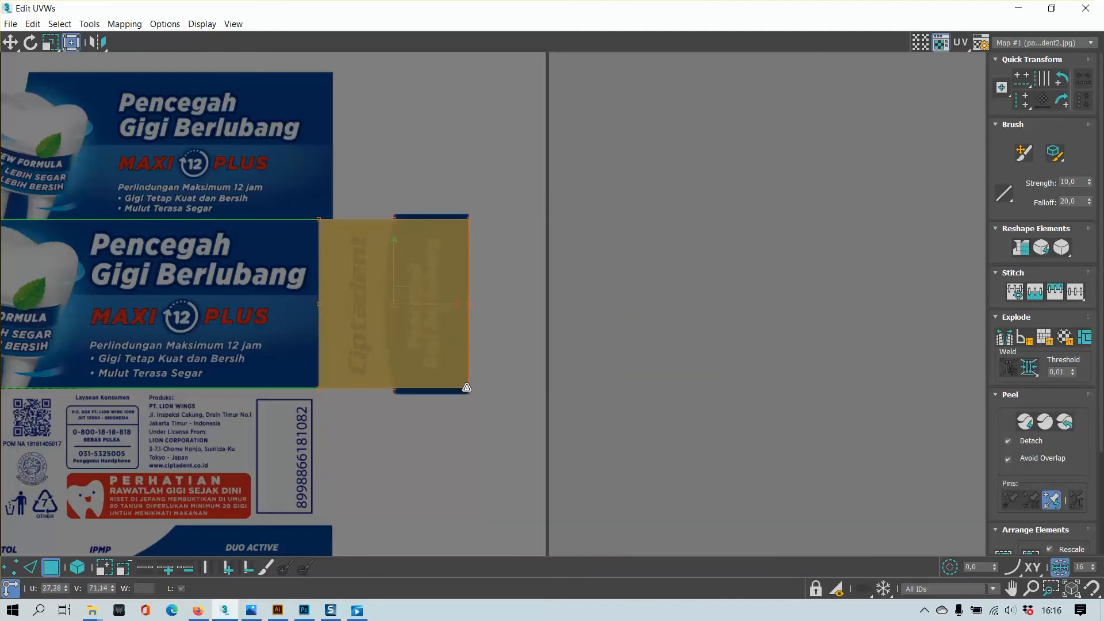
scroll(351, 381, up, 6)
scroll(219, 410, up, 2)
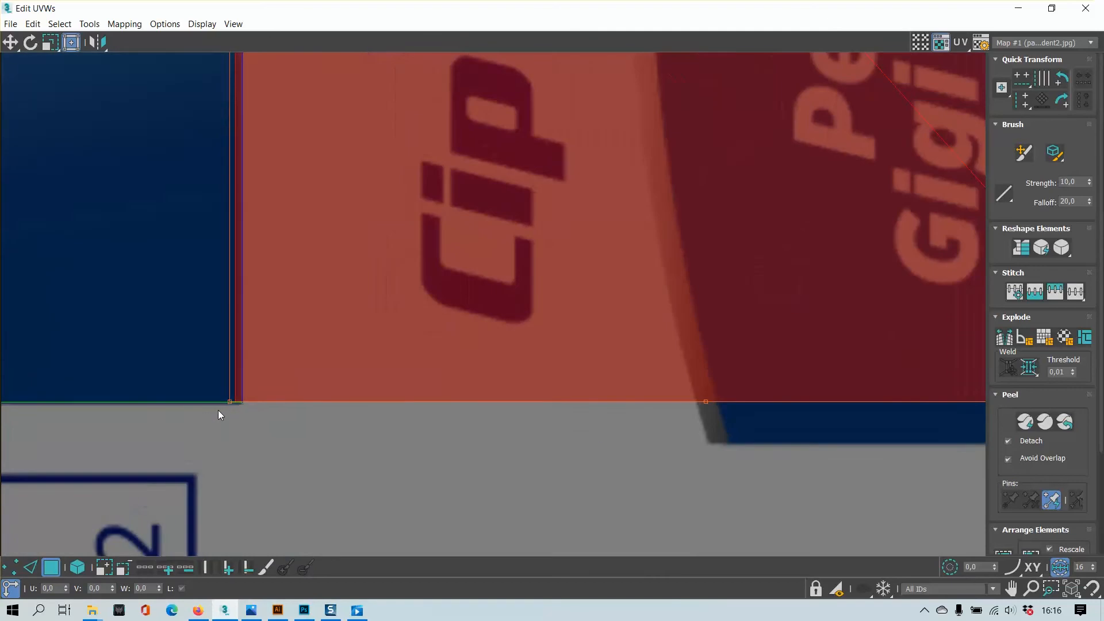
drag(232, 402, 238, 404)
scroll(283, 380, down, 6)
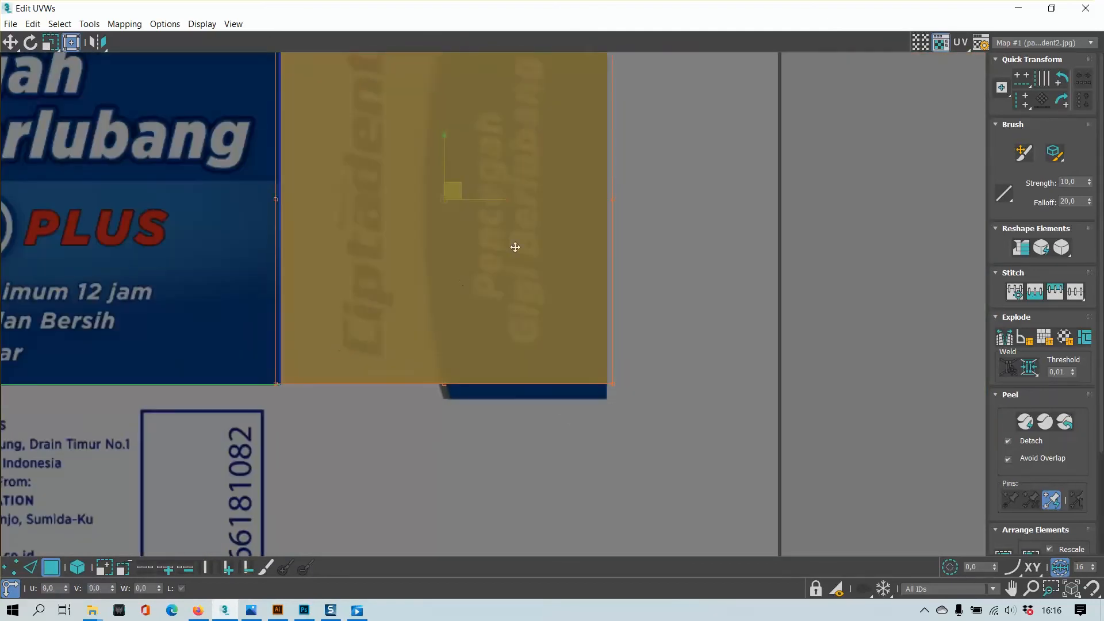
scroll(678, 224, down, 1)
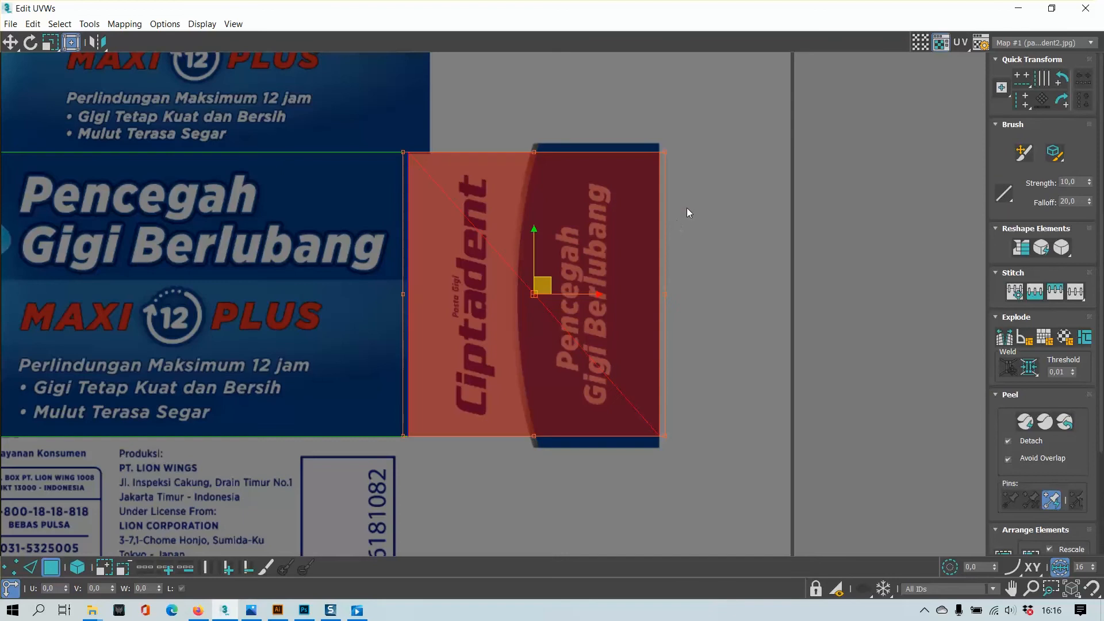
- Restore the UV Editor to a smaller window and examine the orientation of the end face's artwork on the box
drag(921, 5, 326, 122)
scroll(322, 299, down, 3)
middle_drag(304, 311, 328, 313)
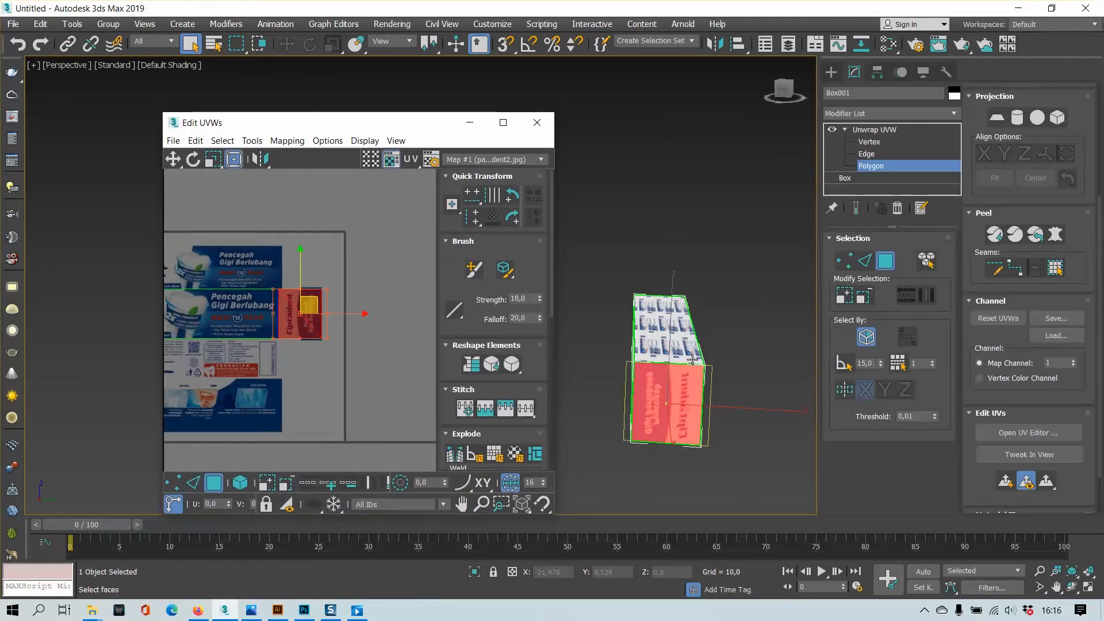
alt+middle_drag(690, 359, 675, 339)
click(639, 309)
alt+middle_drag(624, 391, 610, 361)
scroll(713, 425, up, 4)
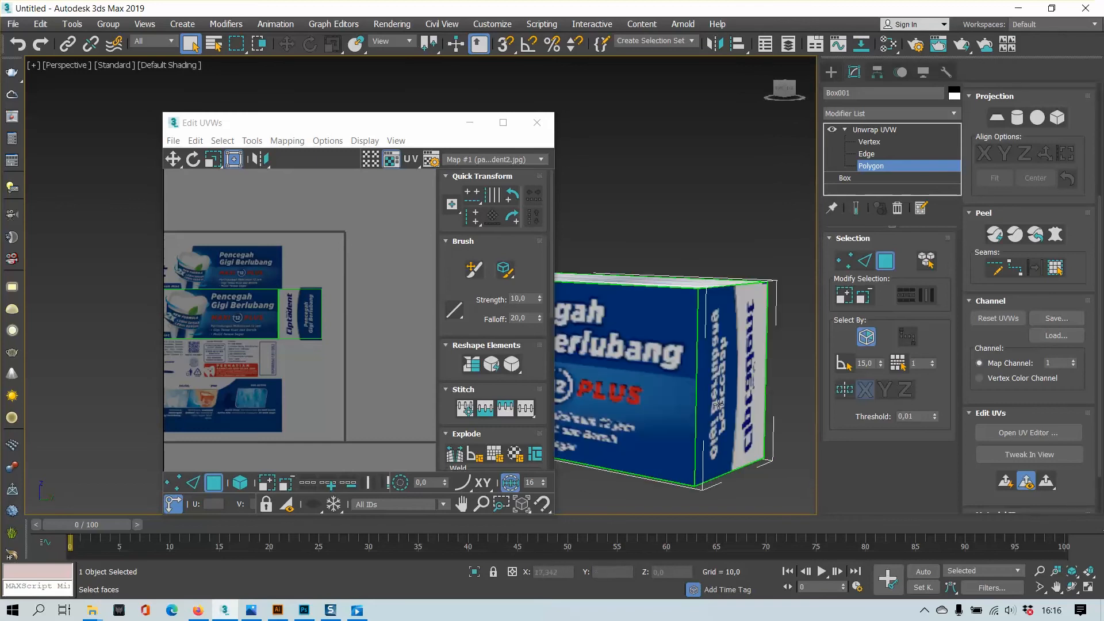
alt+middle_drag(719, 400, 733, 342)
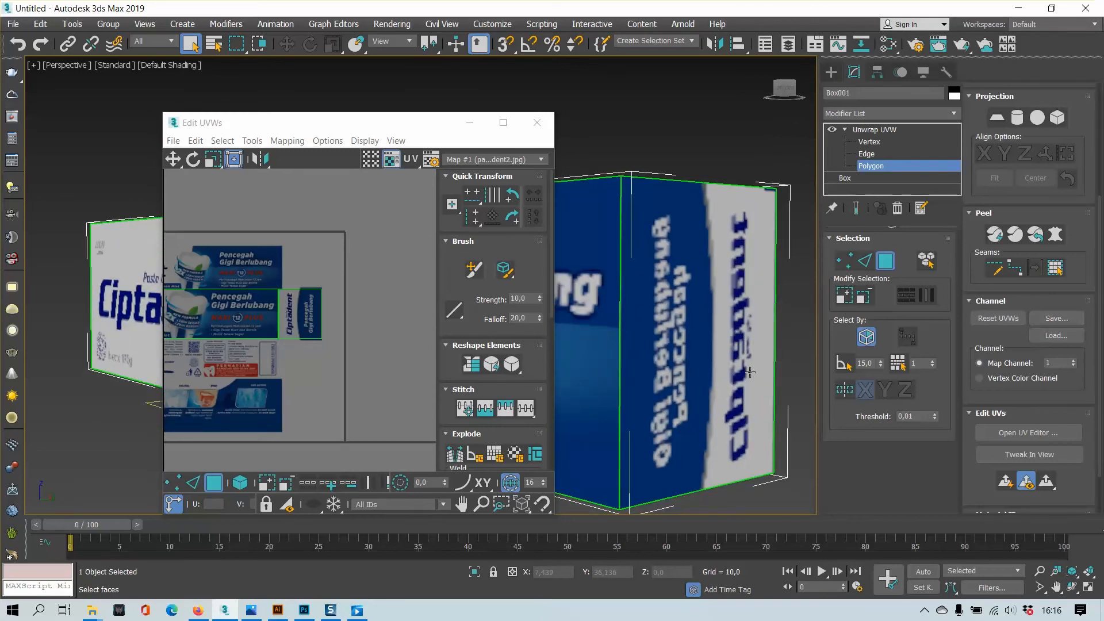
scroll(323, 302, up, 3)
scroll(322, 302, up, 2)
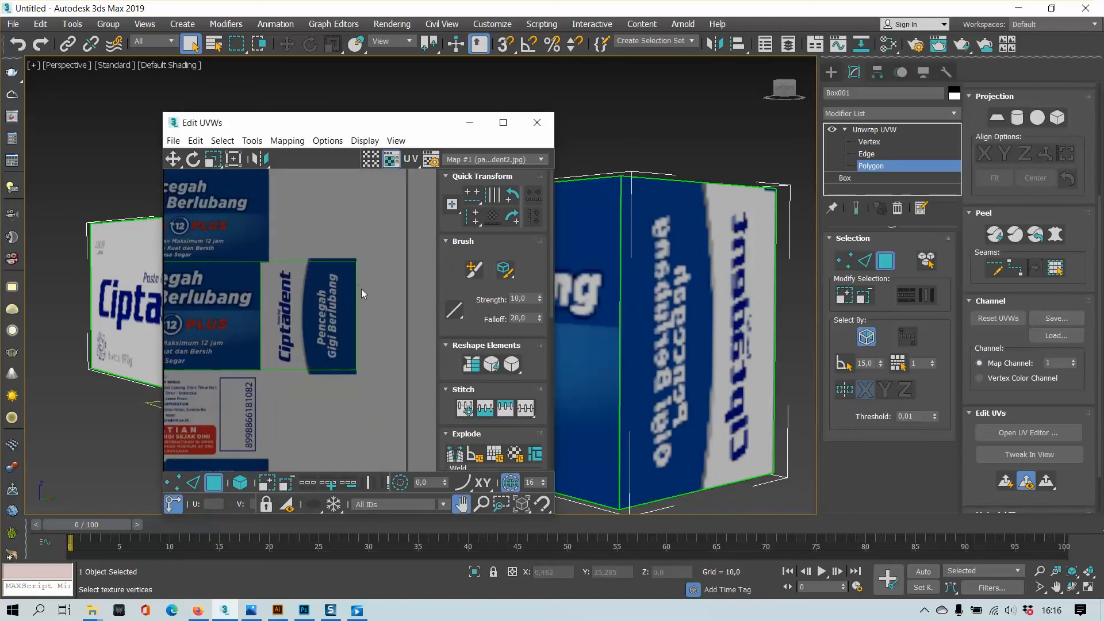
- Select the end face's UV polygon, mirror it horizontally and check the artwork on the box
click(308, 290)
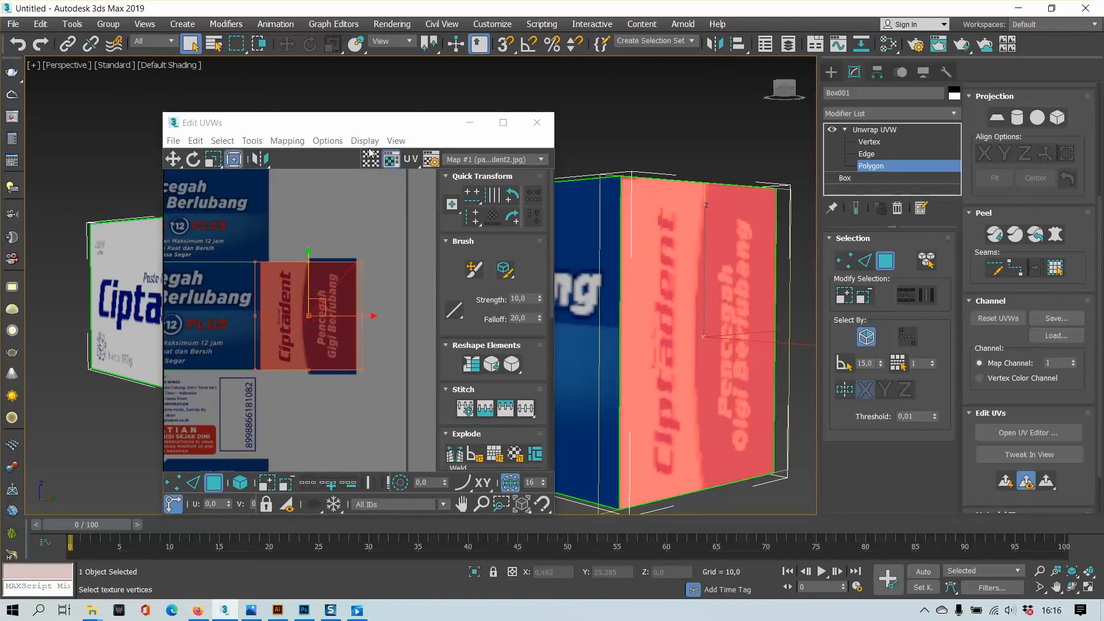
click(695, 112)
alt+middle_drag(679, 310, 597, 372)
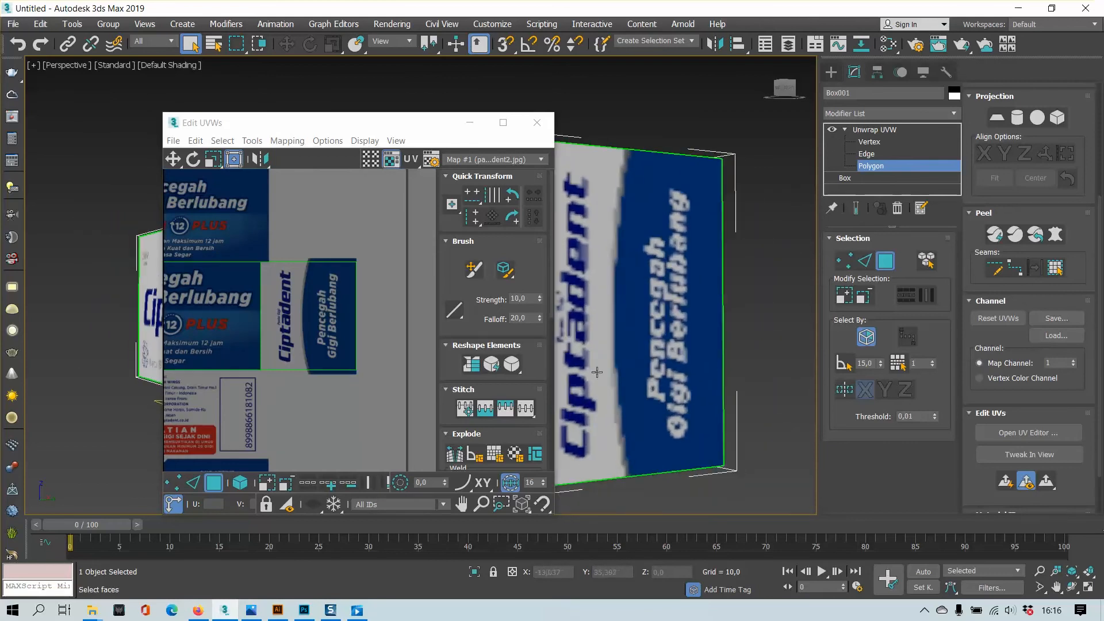
alt+middle_drag(688, 203, 679, 359)
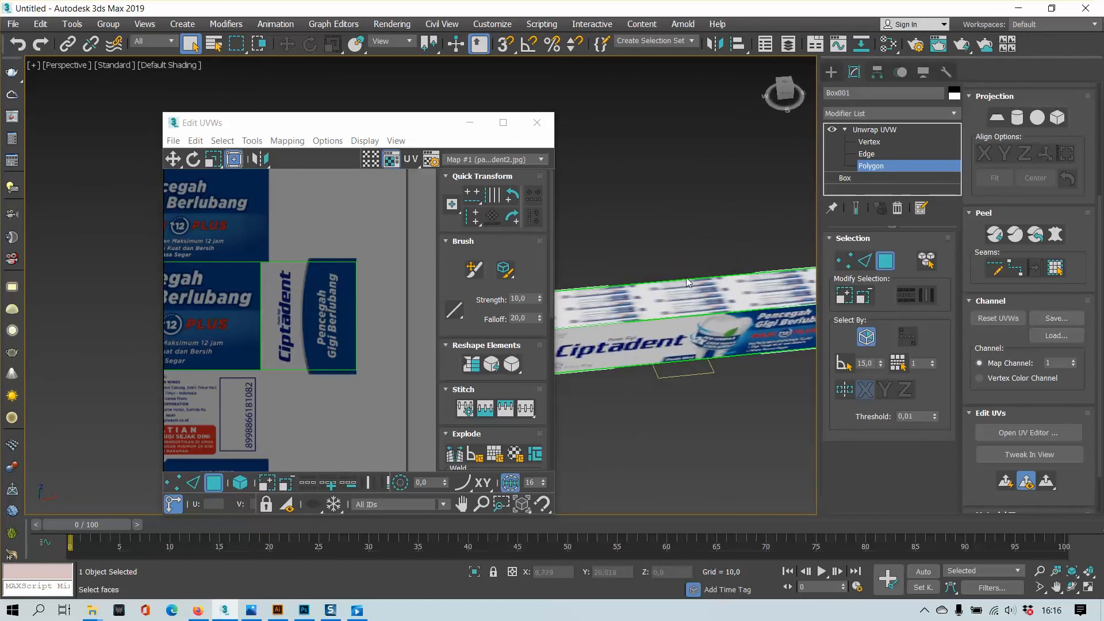
- Select the box's top face, move the UV Editor clear of the box and apply planar mapping aligned to Z
scroll(352, 298, down, 5)
middle_drag(333, 297, 402, 311)
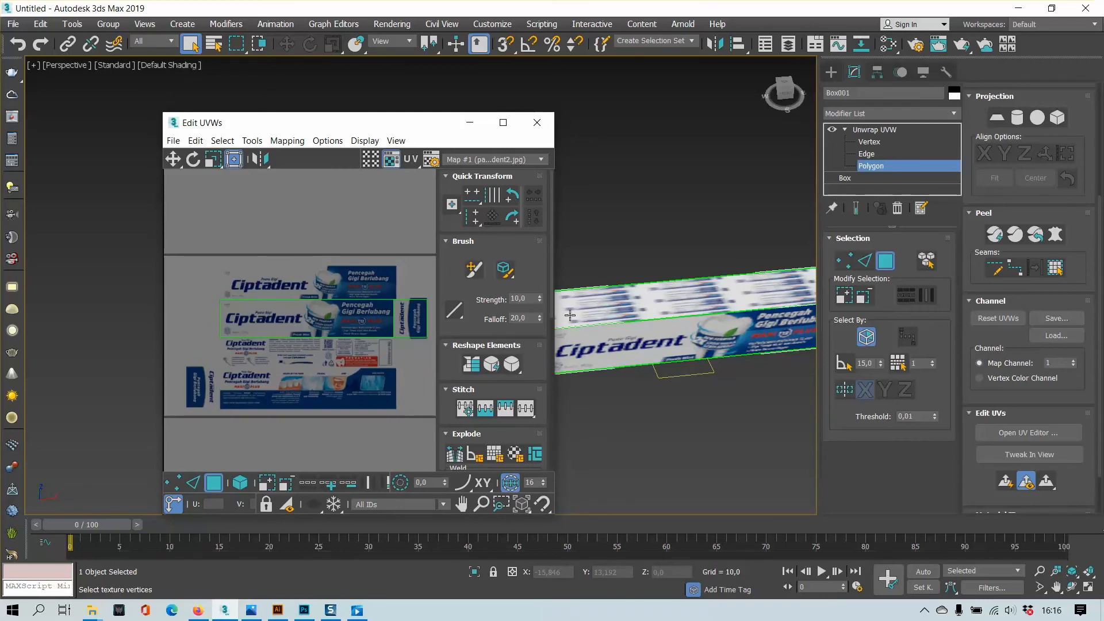
click(644, 299)
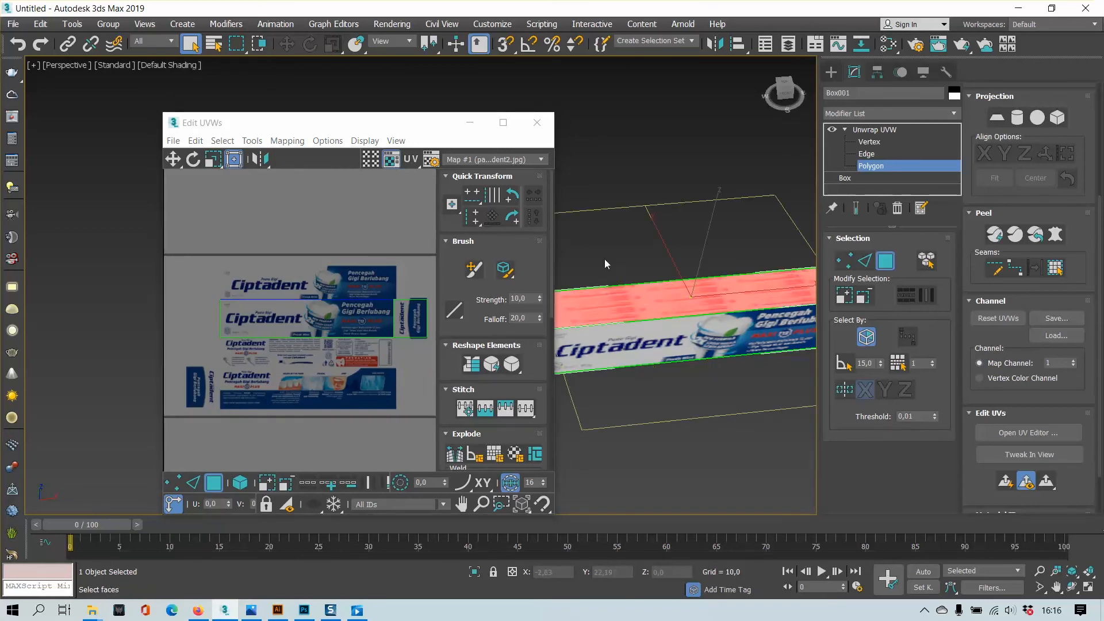
drag(366, 127, 195, 100)
scroll(603, 304, down, 5)
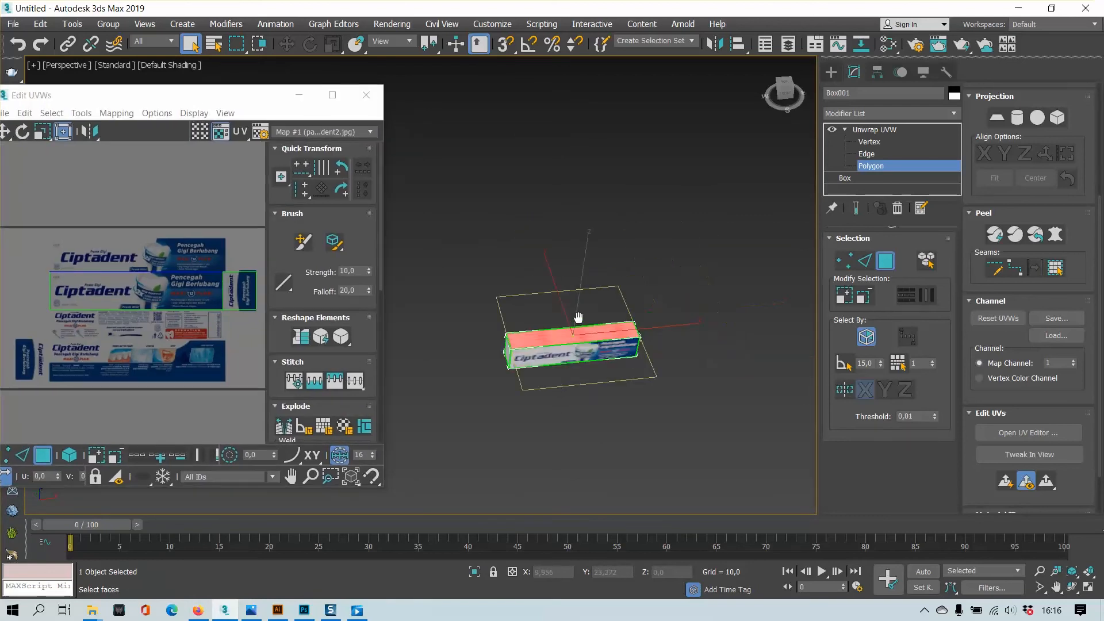
scroll(603, 305, up, 4)
click(997, 118)
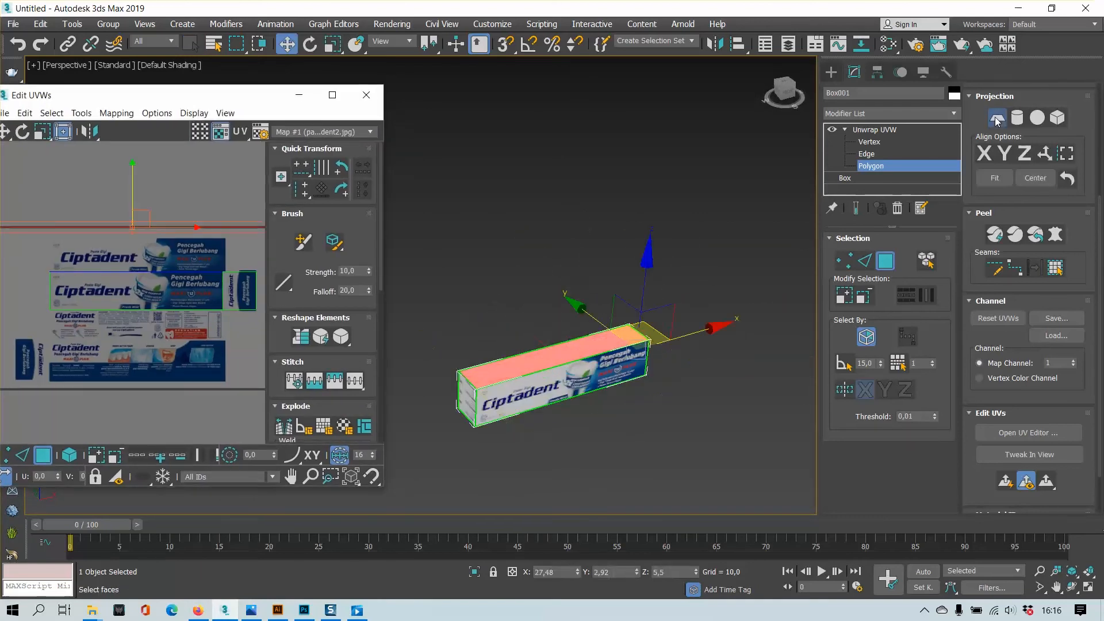
scroll(687, 262, up, 5)
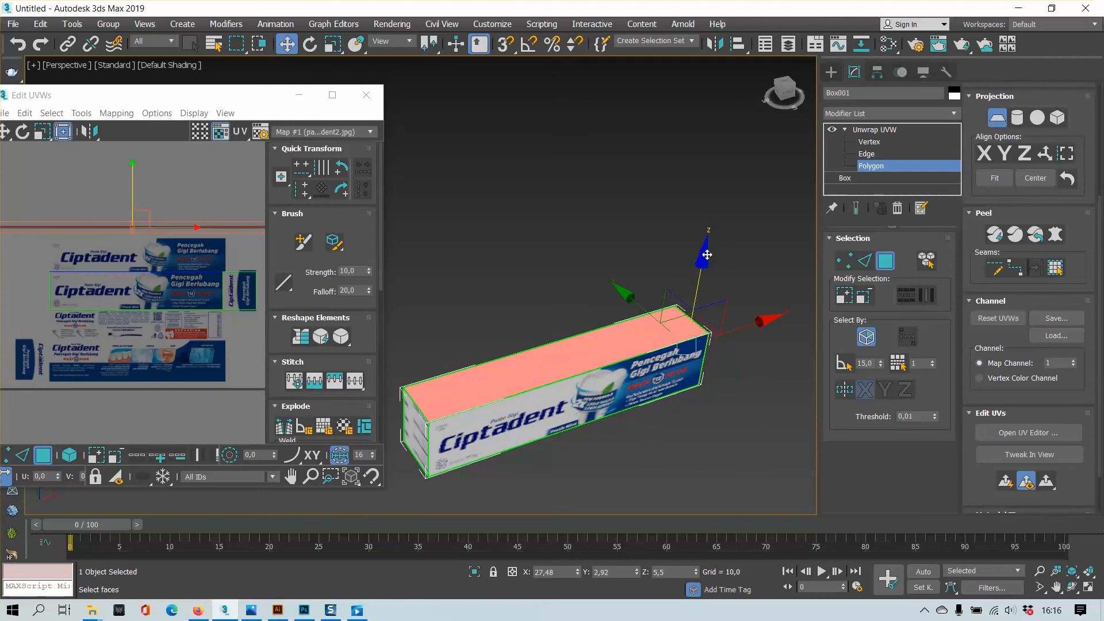
click(1024, 154)
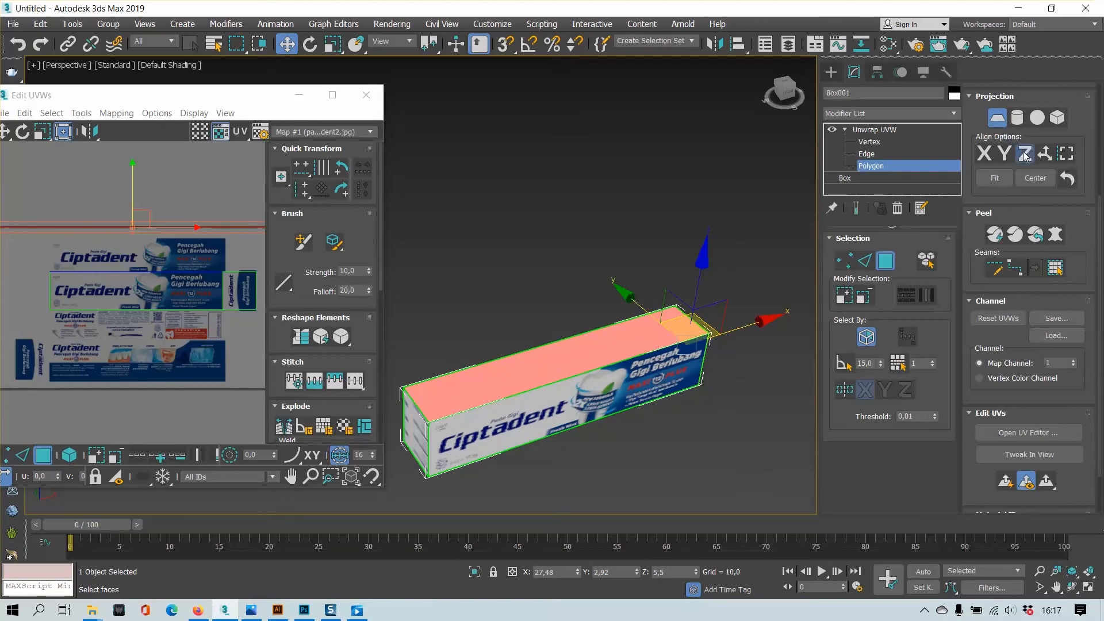
scroll(241, 290, down, 2)
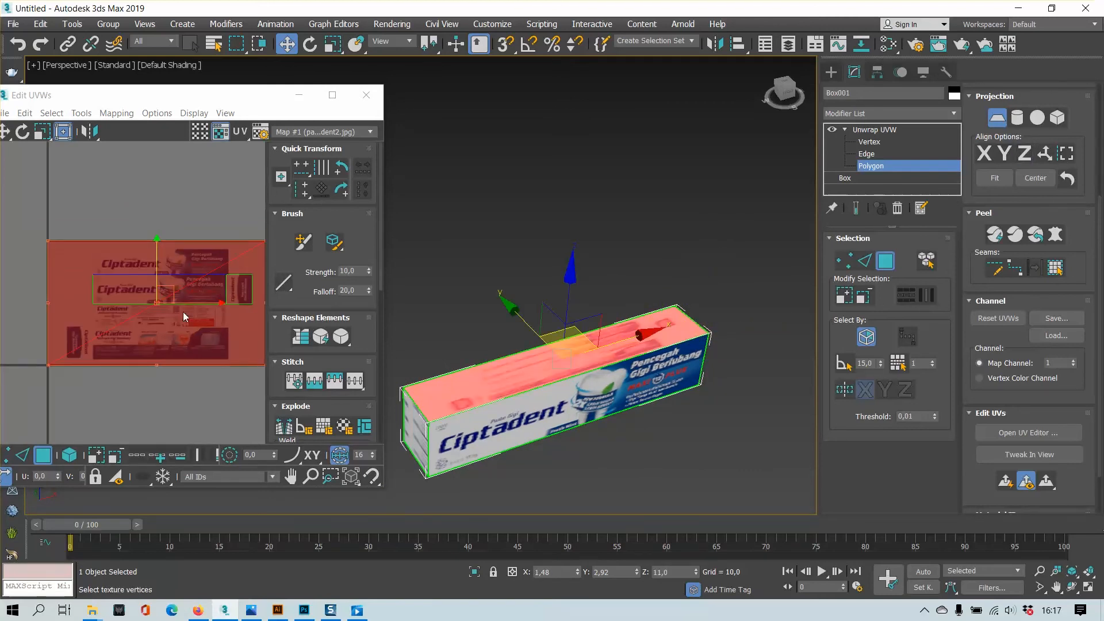
- Maximize the UV Editor and move the top face's UV polygon up until its lower edge meets the front panel's upper edge
drag(226, 106, 363, 22)
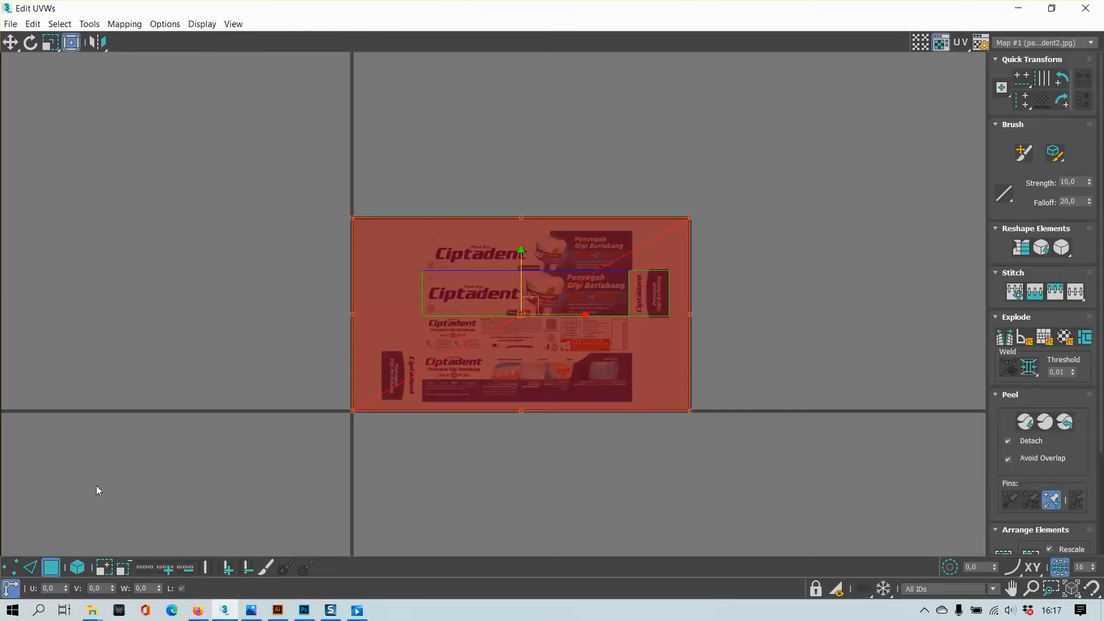
click(13, 571)
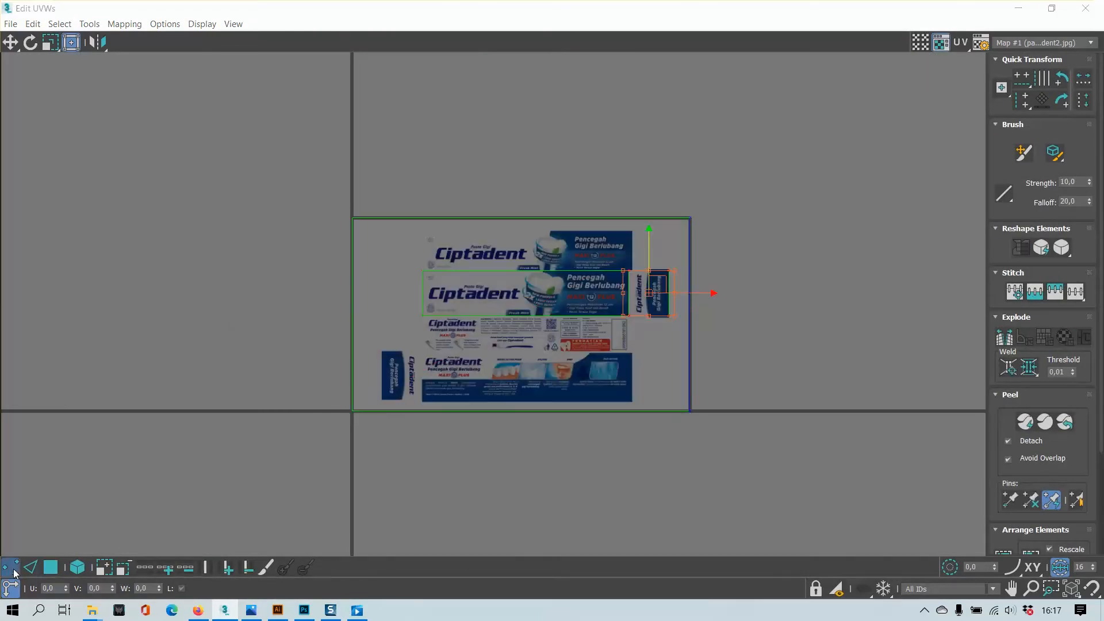
click(50, 569)
drag(533, 268, 522, 118)
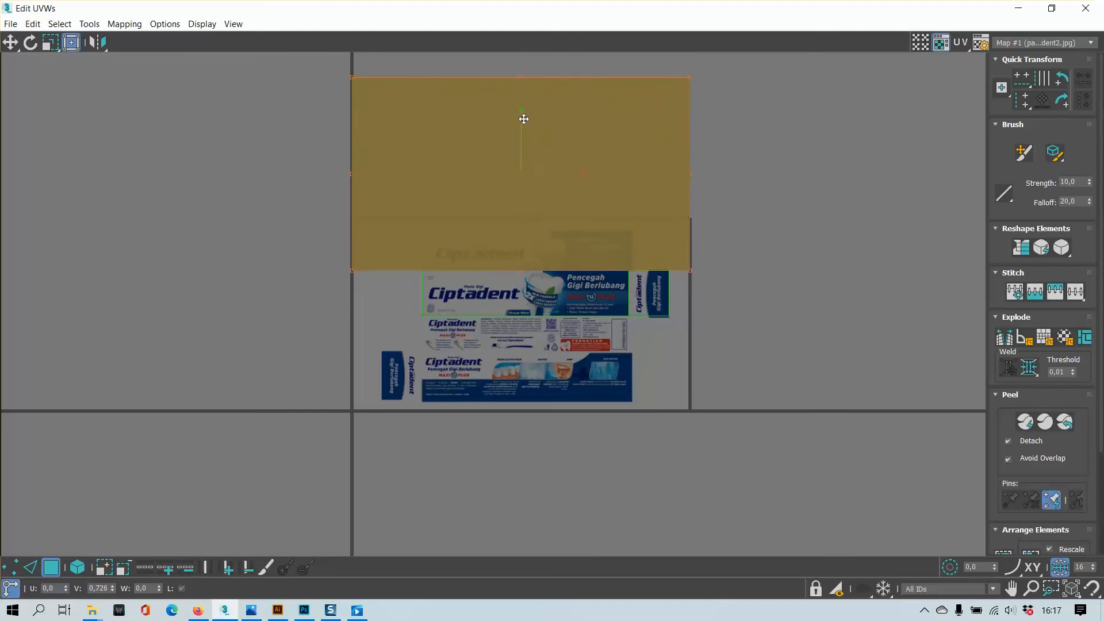
- Scale the top face's UV polygon down to the height and width of the uppermost Ciptadent artwork panel
drag(690, 76, 631, 230)
scroll(627, 241, up, 5)
scroll(334, 237, down, 2)
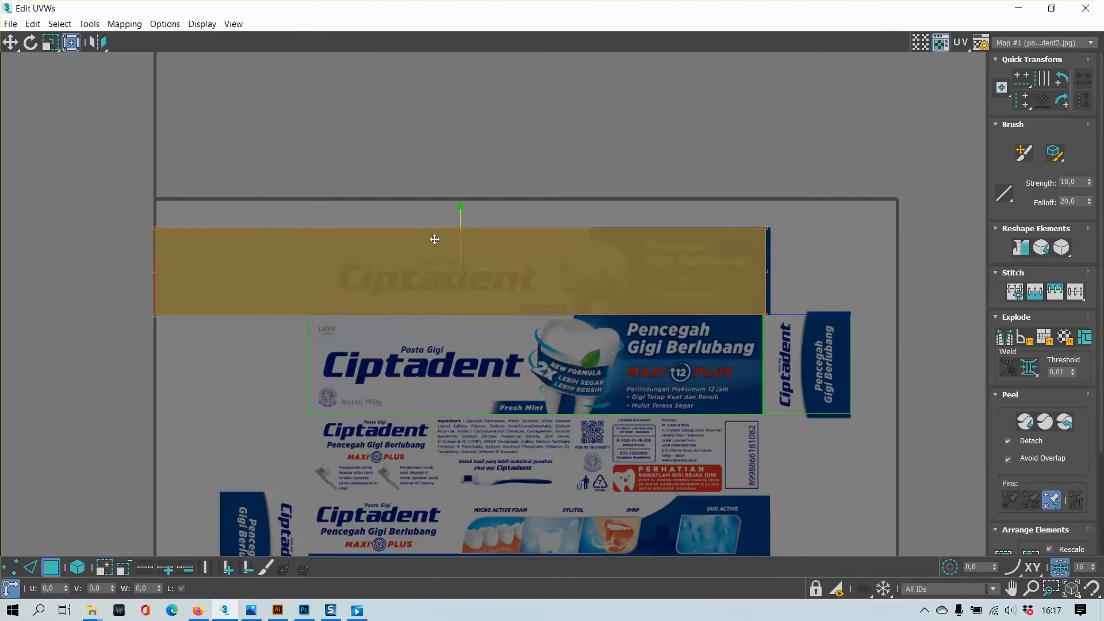
drag(158, 229, 312, 235)
- Adjust the upper edge of the top face's UV polygon to the artwork panel's edge and deselect the polygon
scroll(328, 279, up, 4)
scroll(327, 279, up, 3)
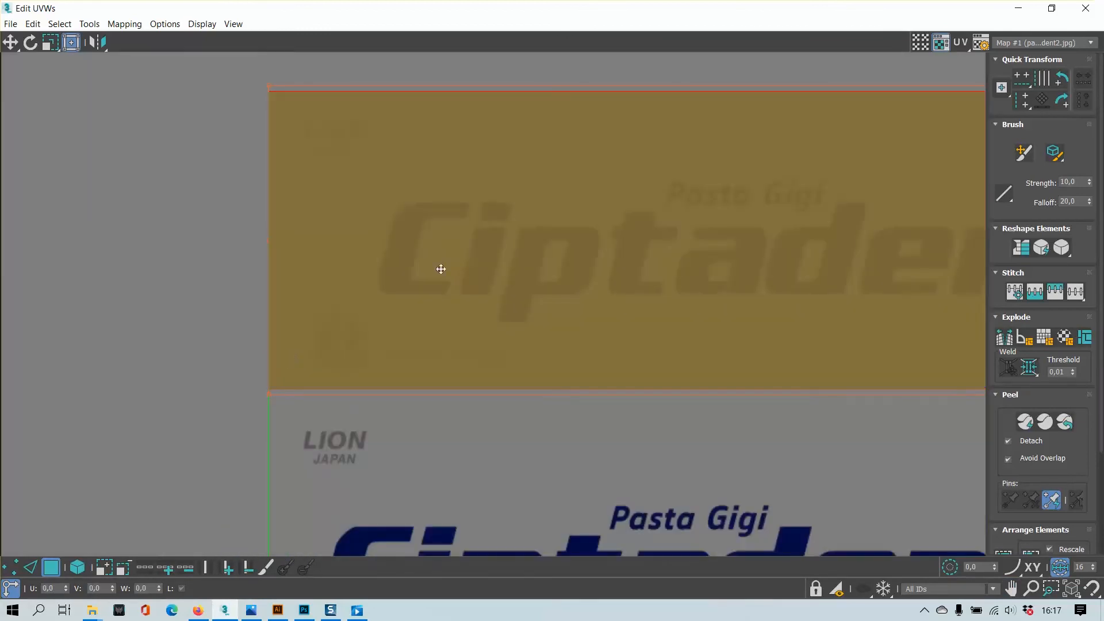
middle_drag(648, 192, 360, 295)
scroll(361, 296, down, 3)
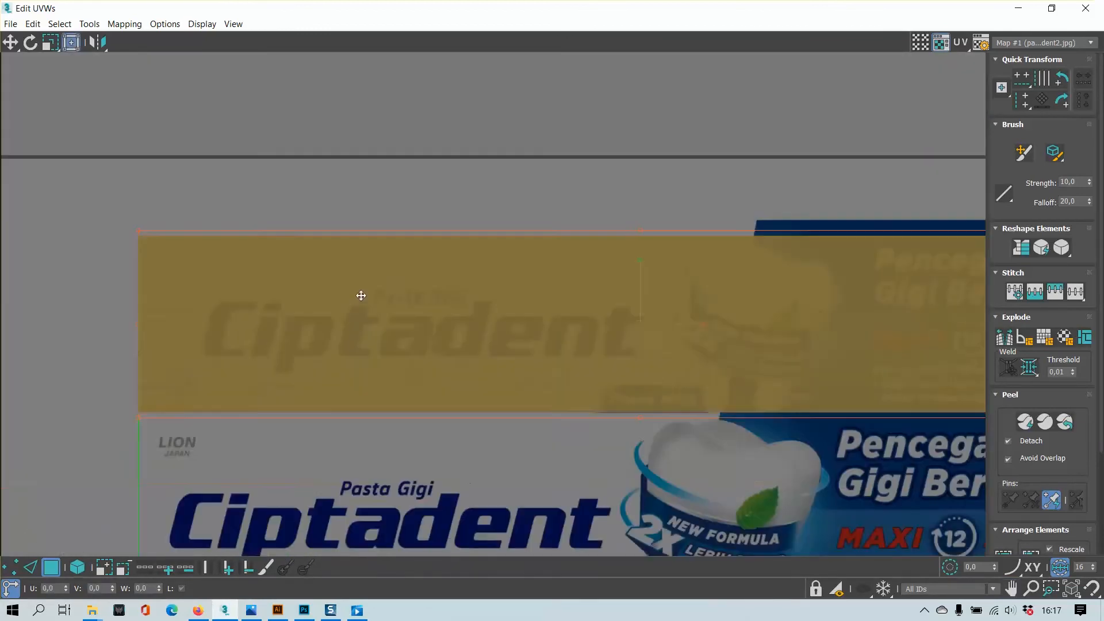
middle_drag(695, 244, 403, 264)
drag(850, 250, 846, 234)
middle_drag(570, 222, 902, 226)
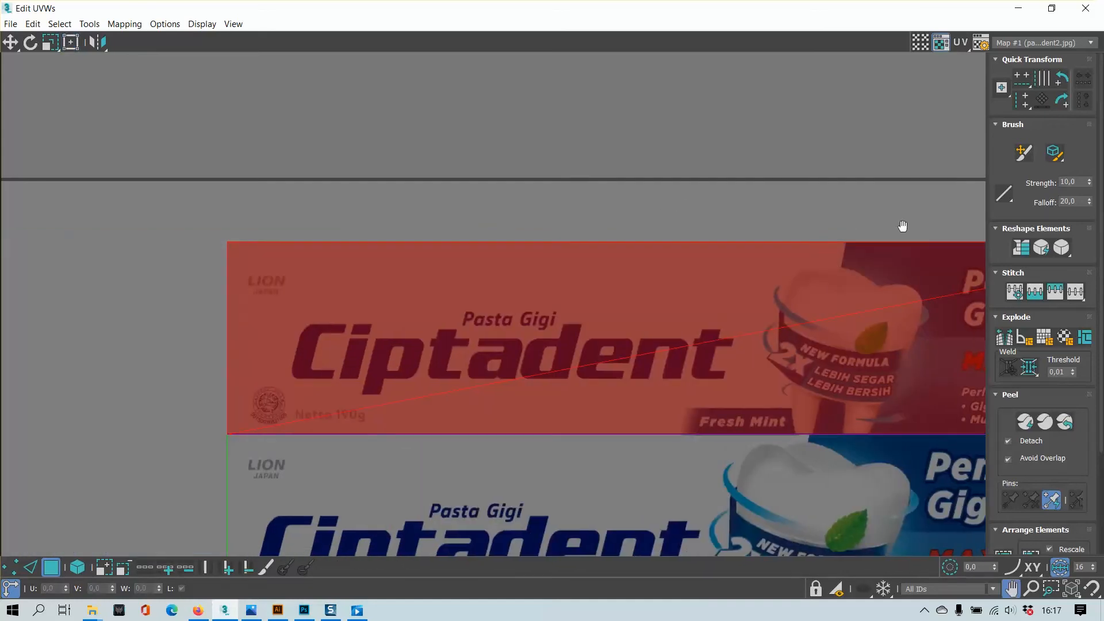
click(701, 195)
scroll(701, 195, down, 5)
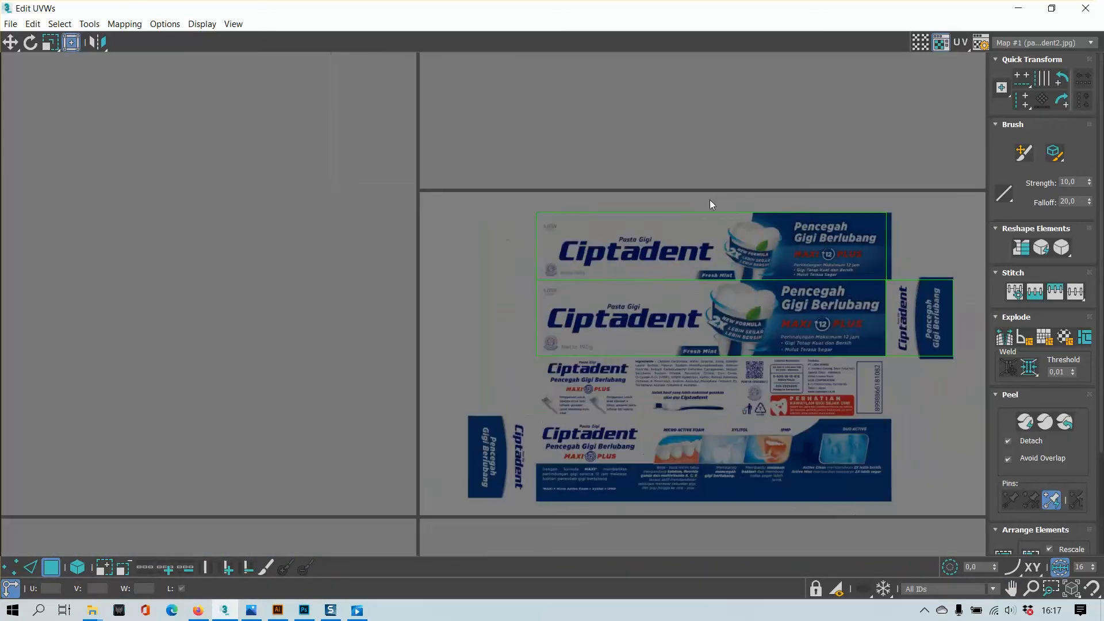
middle_drag(720, 227, 501, 222)
- Restore the UV Editor to a smaller window, select the box's back face and apply planar mapping aligned to Y
drag(797, 6, 253, 97)
middle_drag(684, 387, 630, 355)
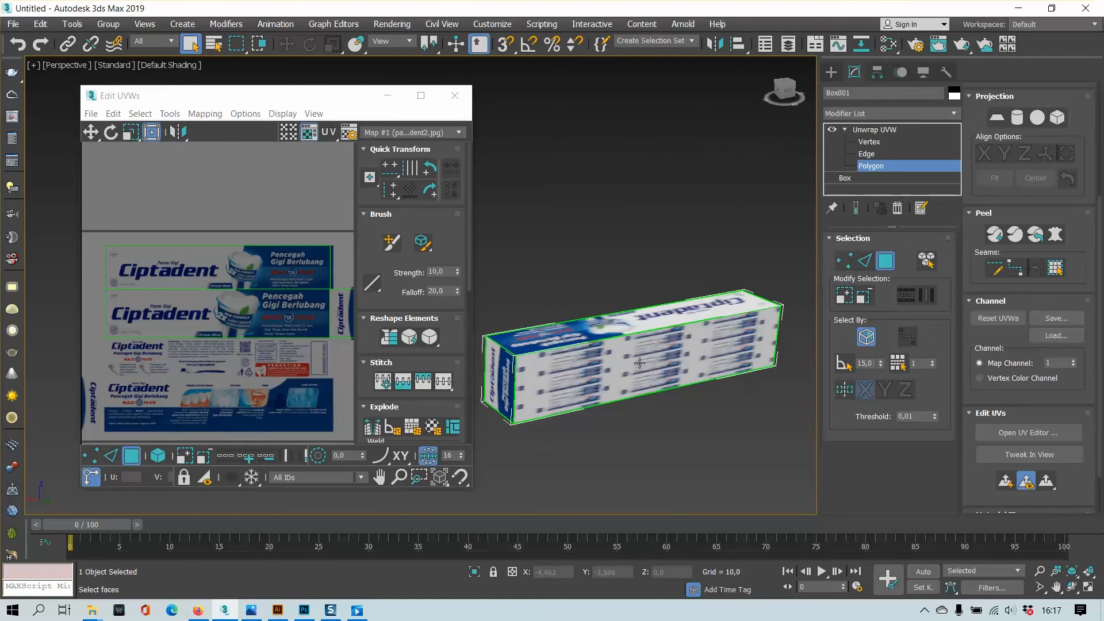
alt+middle_drag(638, 362, 643, 364)
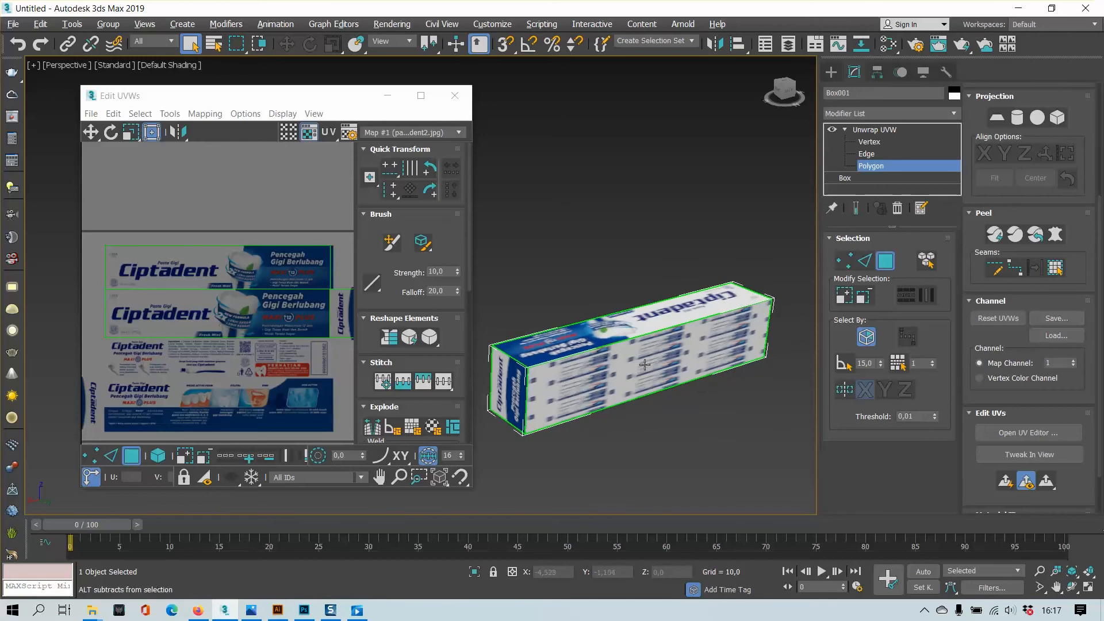
click(597, 375)
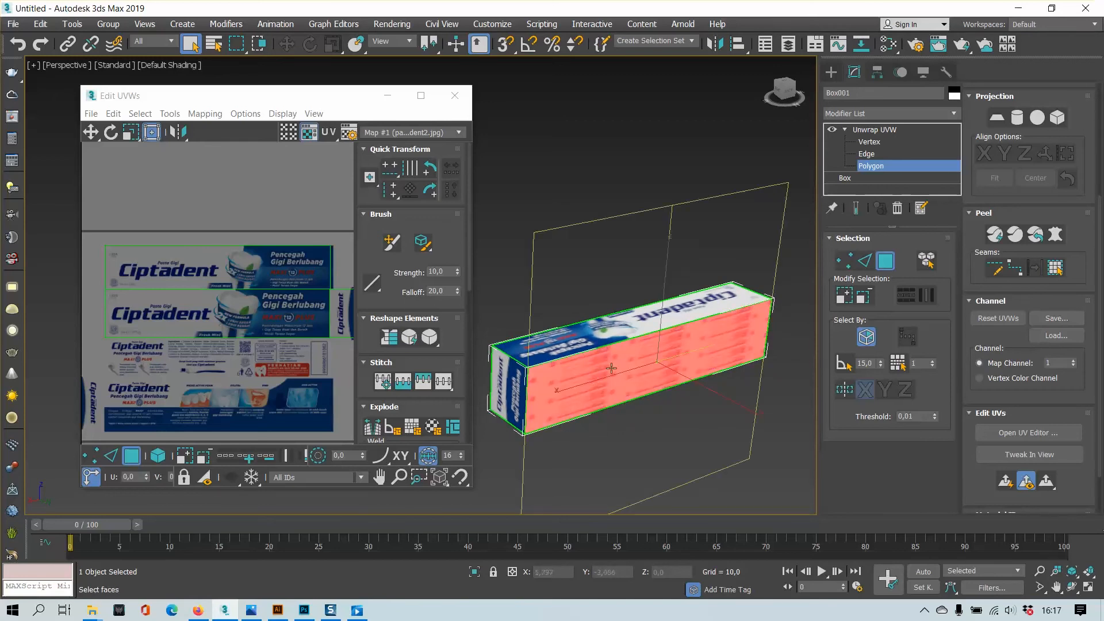
click(998, 119)
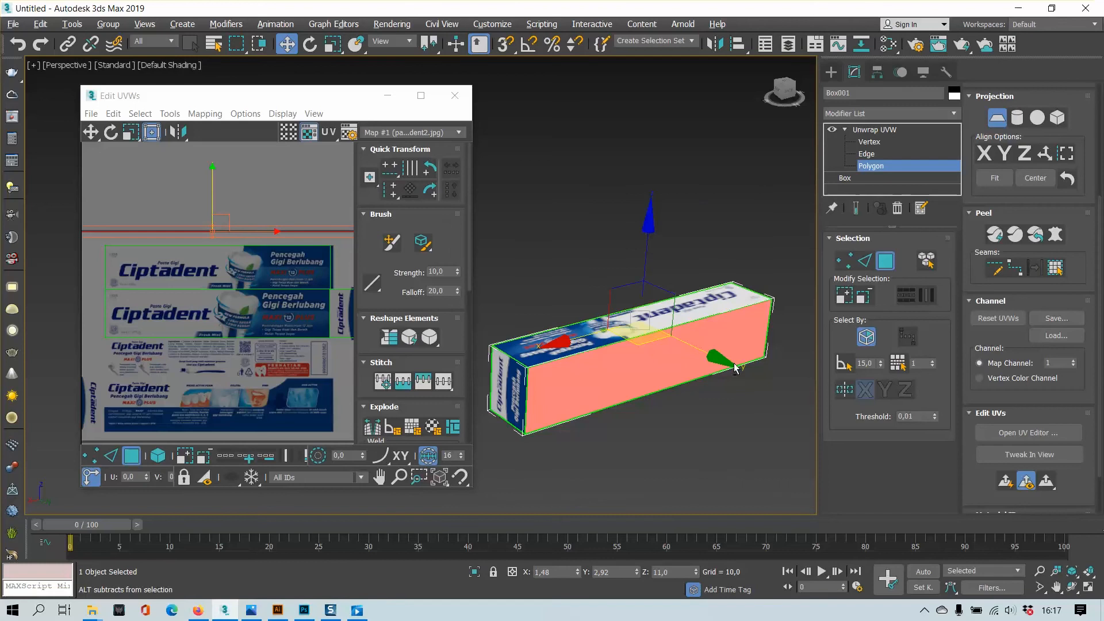
alt+middle_drag(730, 359, 734, 369)
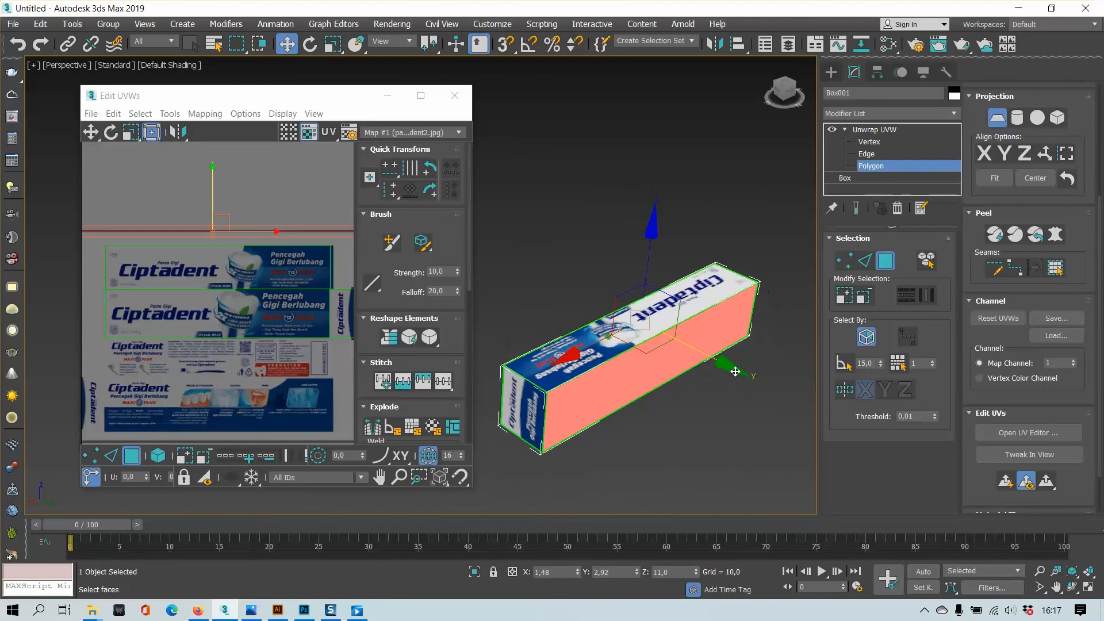
click(1006, 157)
scroll(249, 308, down, 2)
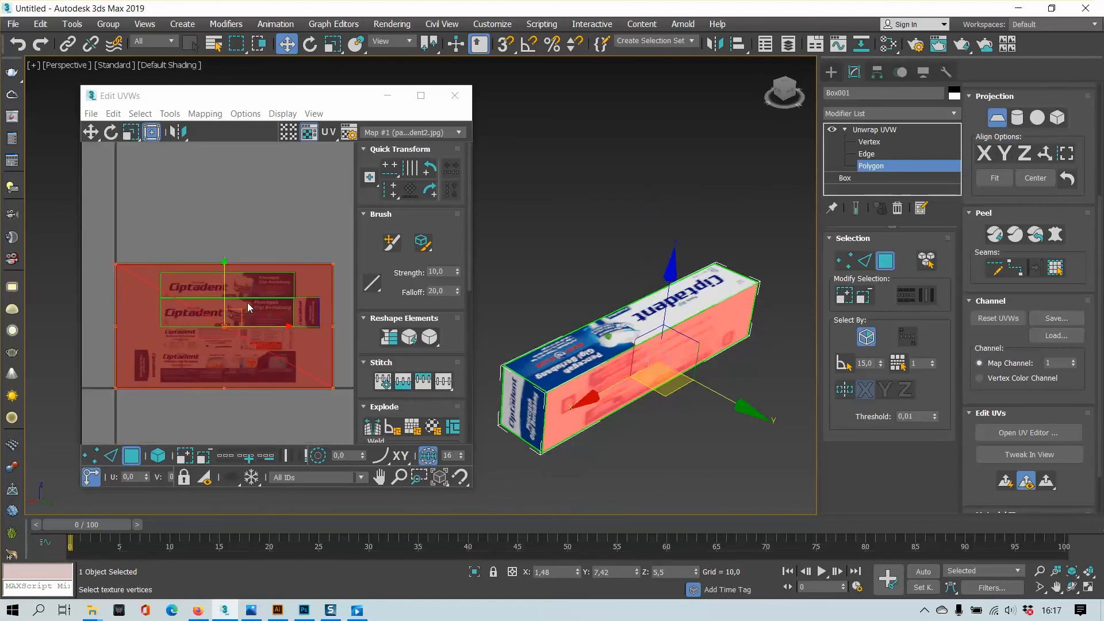
- Maximize the UV Editor and scale the back face's UV polygon from its upper right corner to roughly the lowest artwork panel's right and upper edges
click(421, 95)
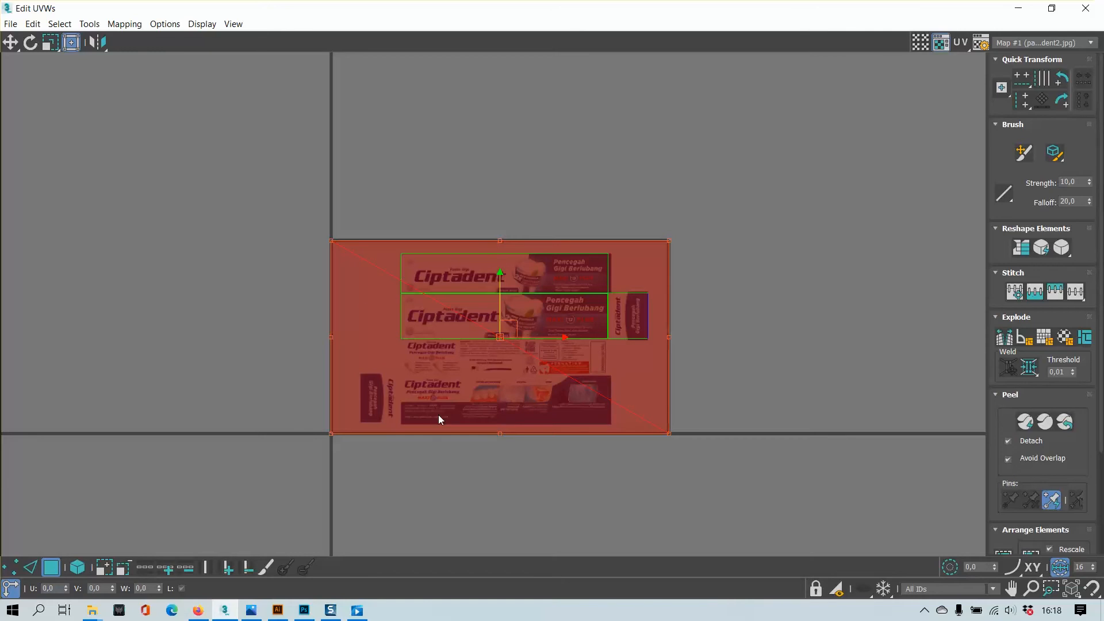
click(11, 569)
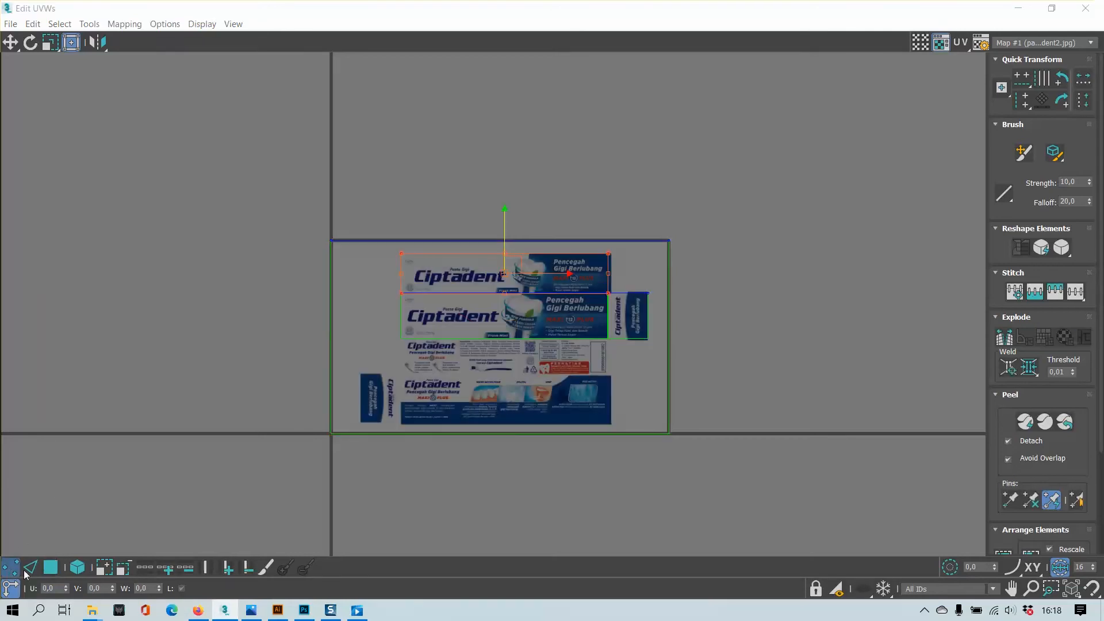
click(52, 569)
scroll(667, 246, up, 3)
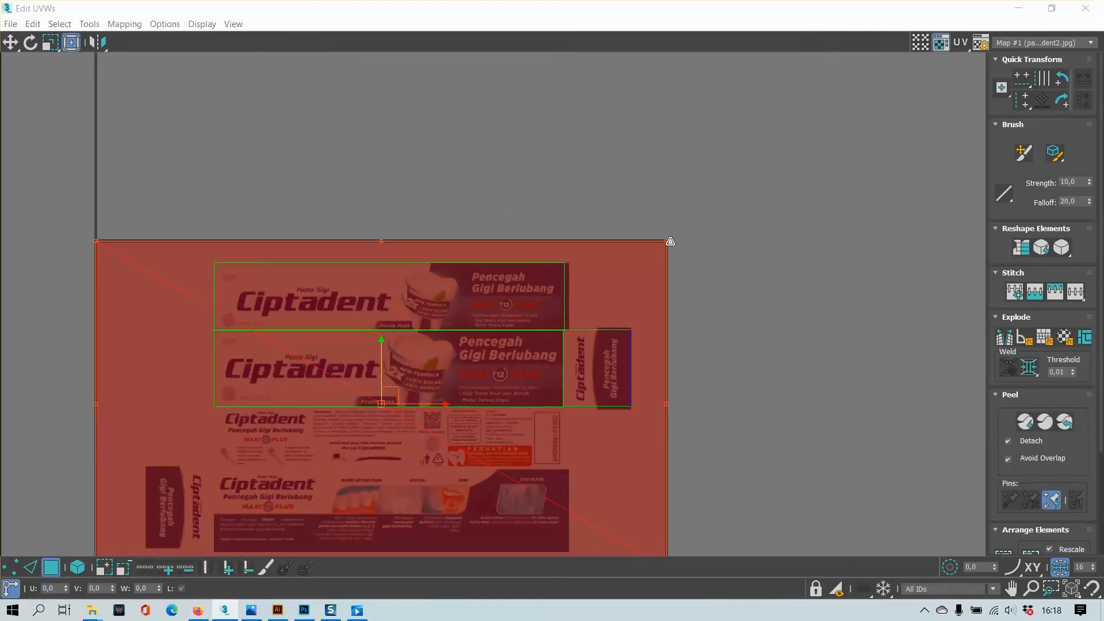
middle_drag(670, 245, 685, 187)
drag(681, 182, 569, 408)
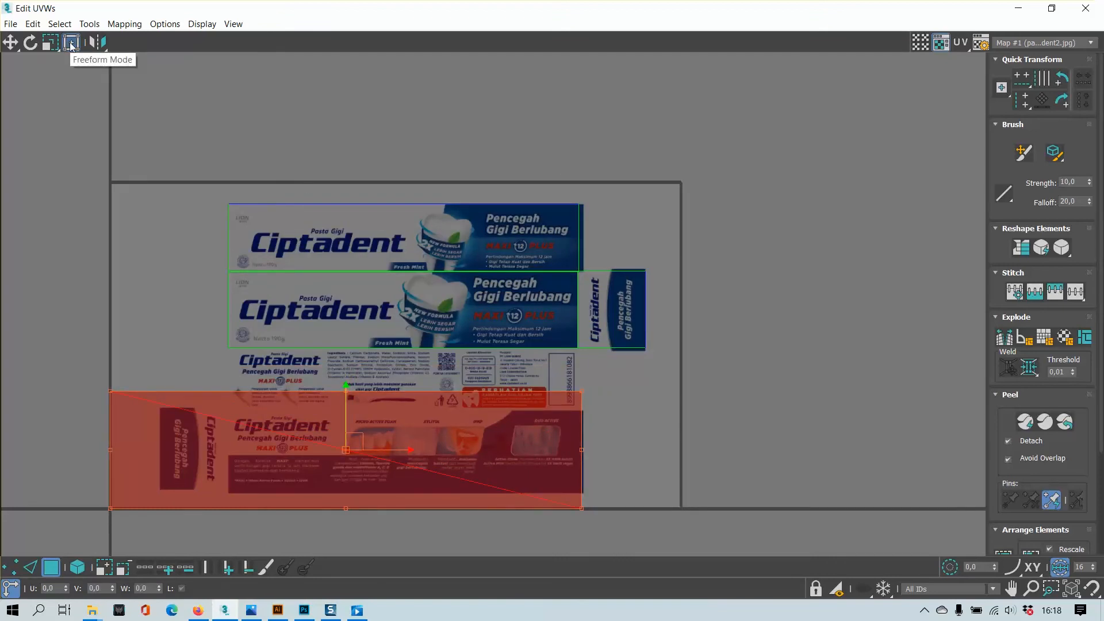
- In Freeform Mode, fit the back face's UV polygon to the left, lower and upper edges of the Micro Active Foam artwork panel
click(11, 43)
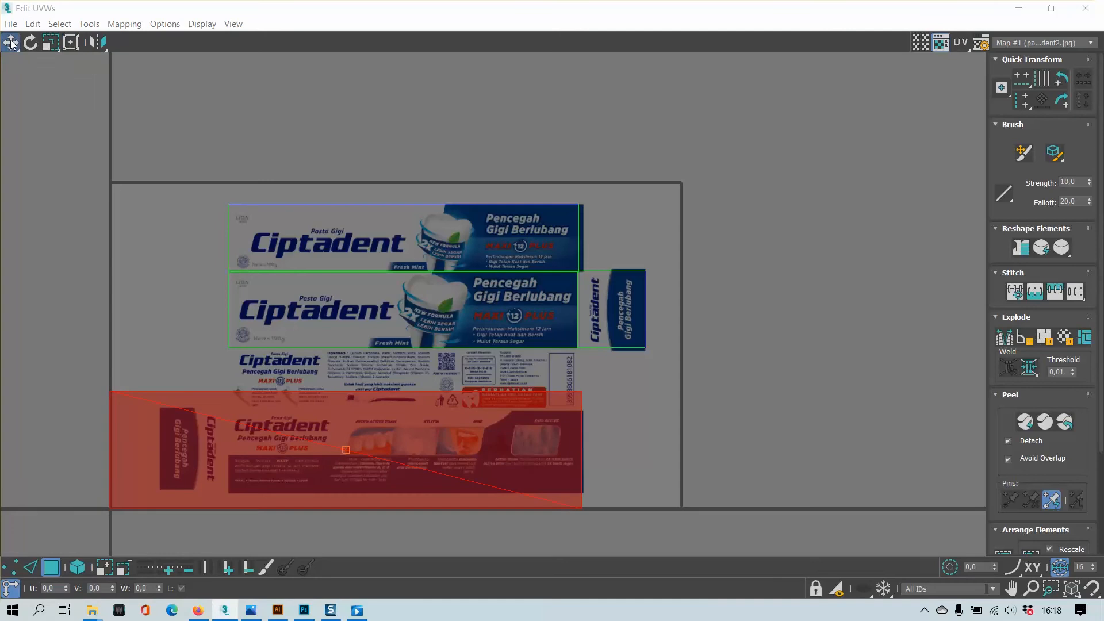
click(50, 42)
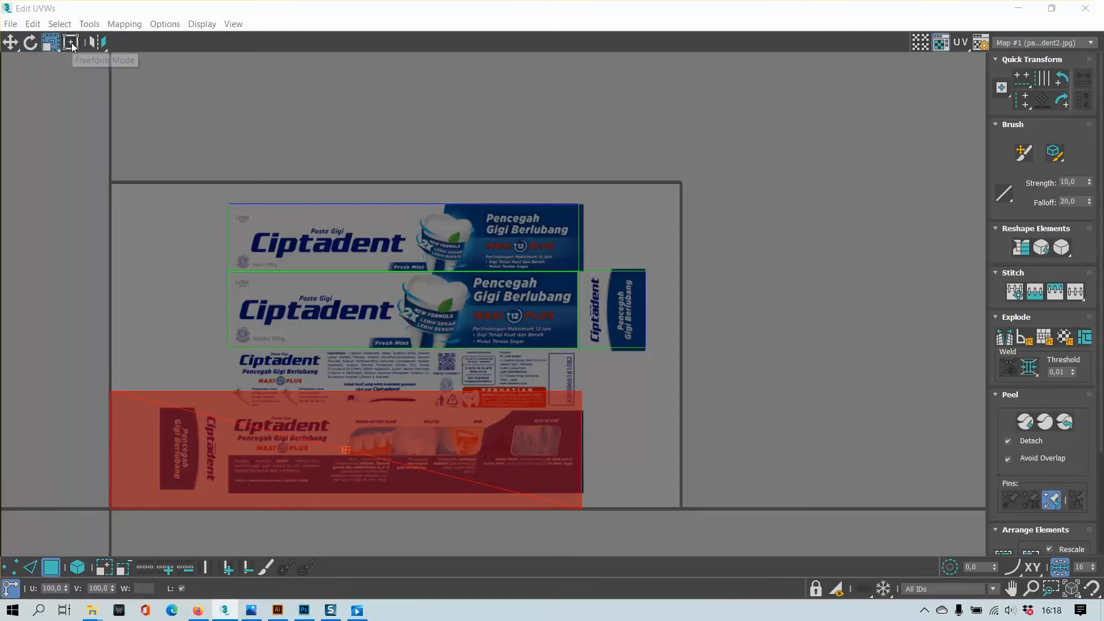
click(71, 43)
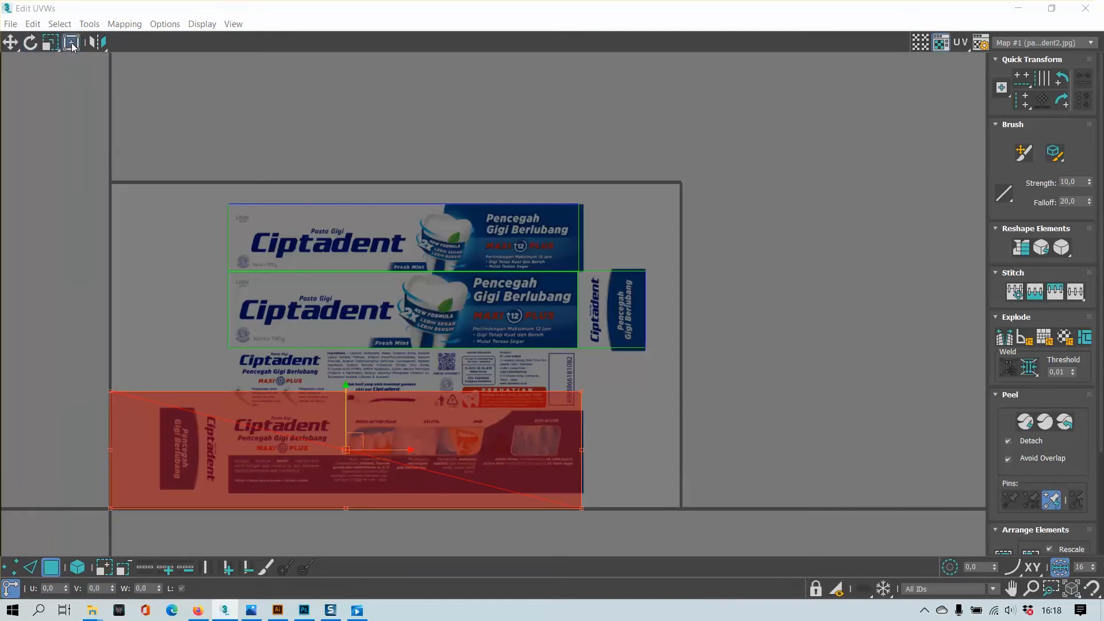
drag(107, 389, 226, 401)
scroll(431, 478, up, 3)
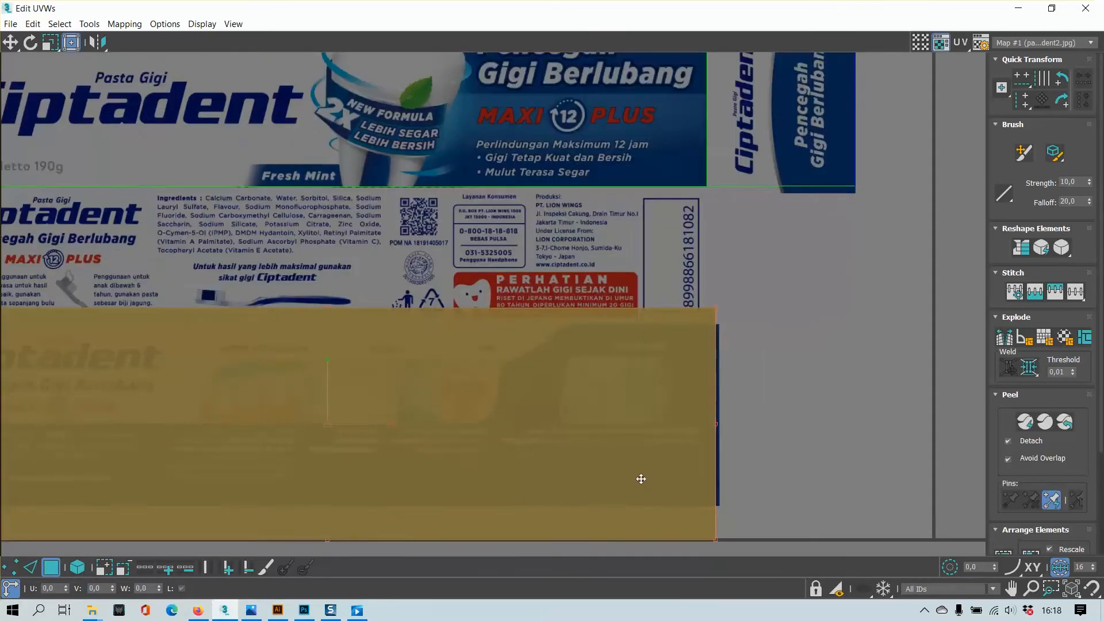
middle_drag(640, 471, 606, 427)
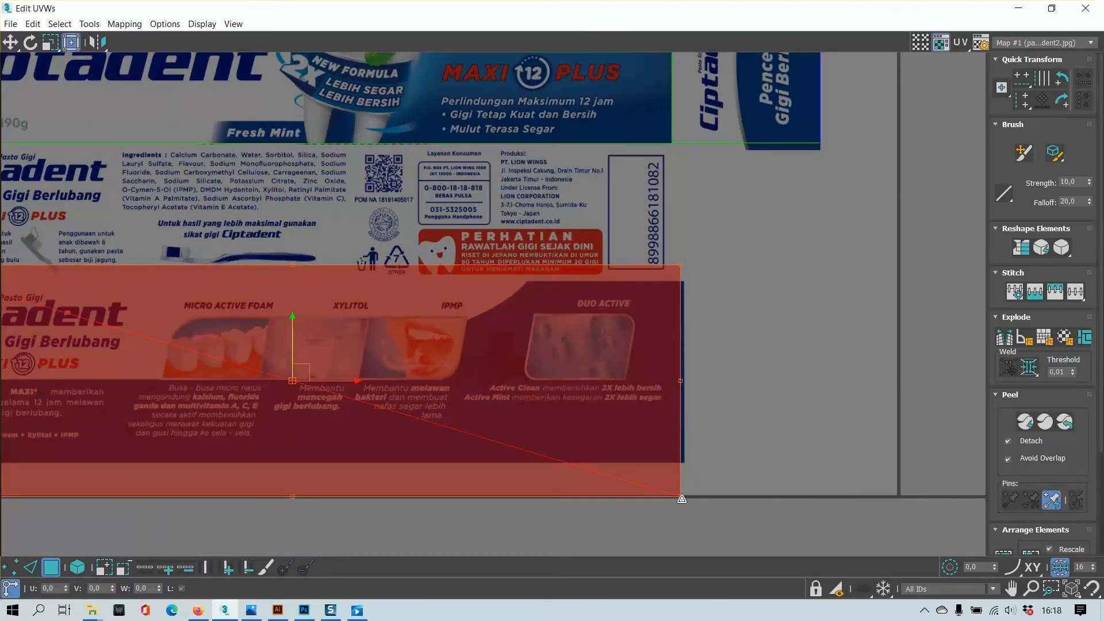
drag(682, 495, 679, 464)
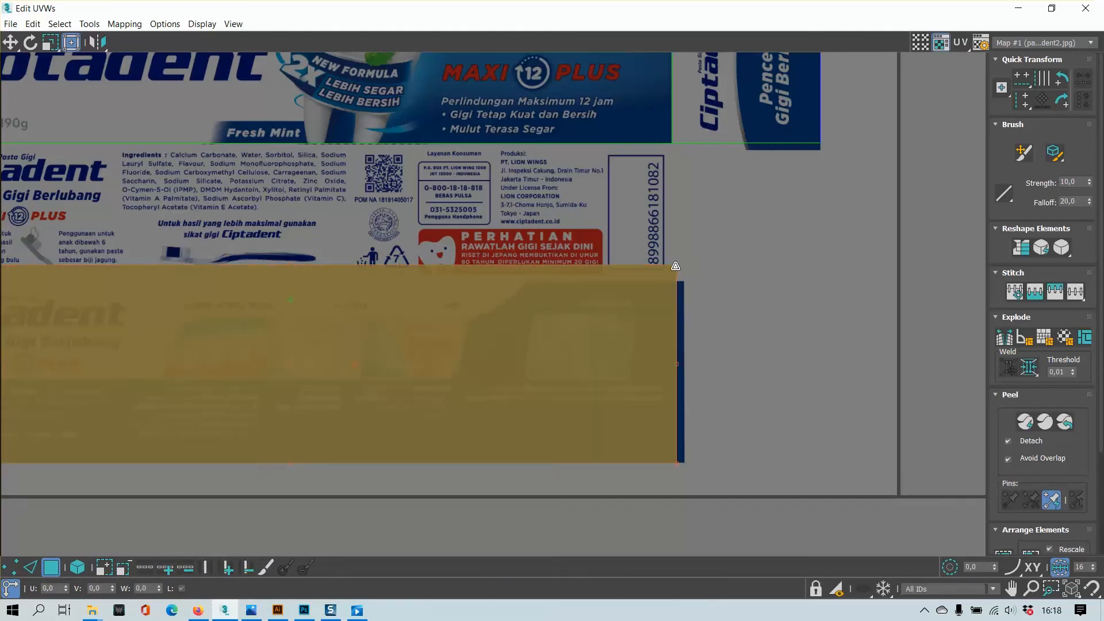
drag(677, 265, 674, 281)
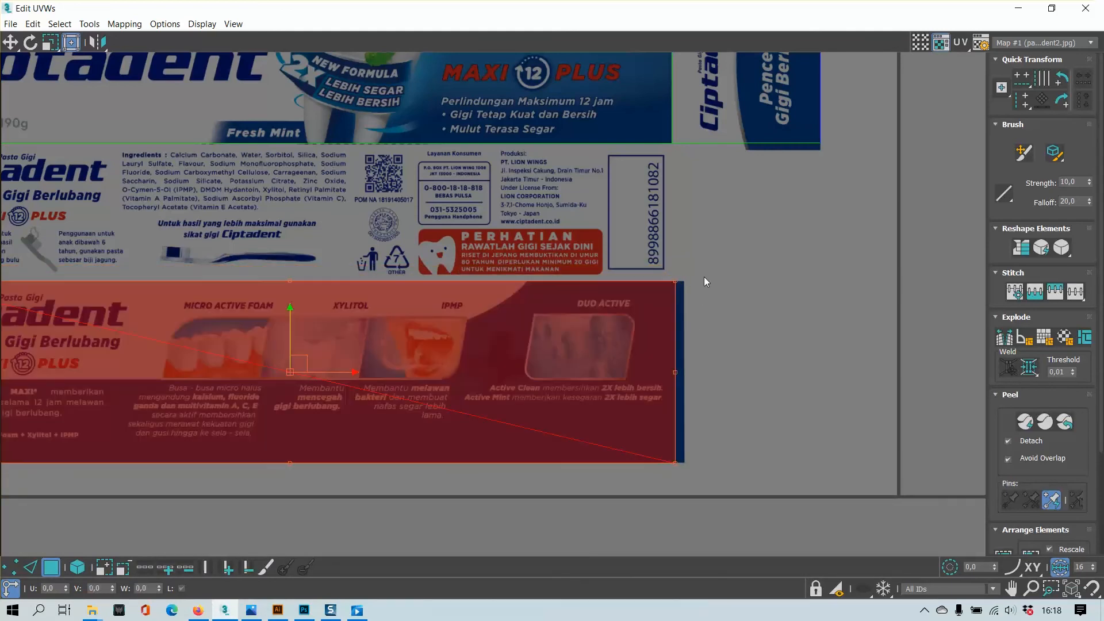
key(1)
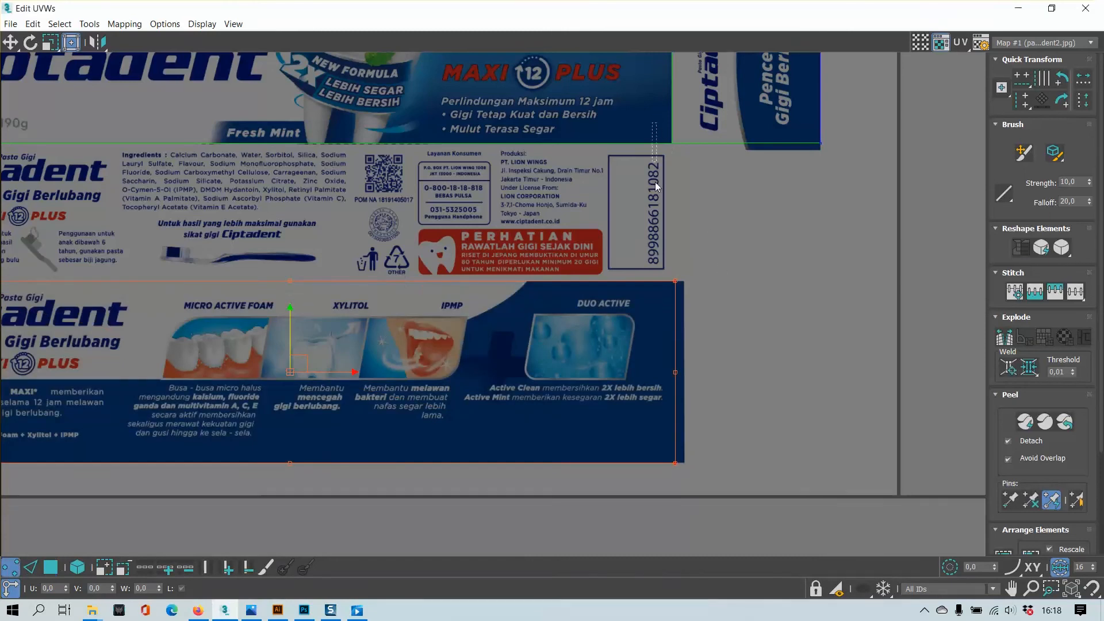
drag(651, 128, 712, 504)
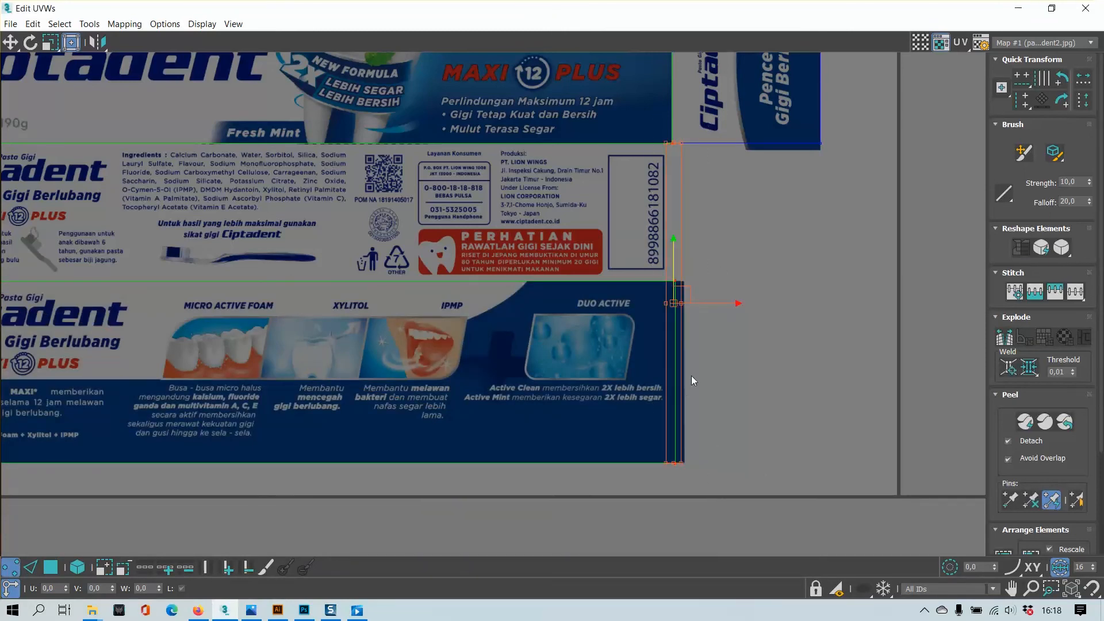
scroll(706, 313, up, 2)
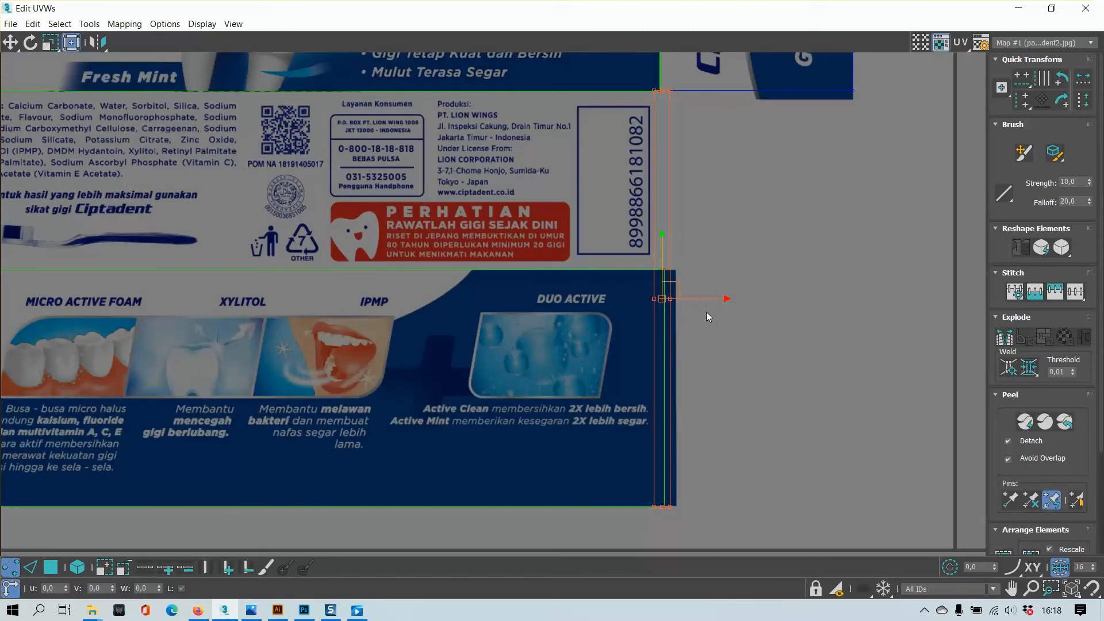
click(759, 202)
scroll(753, 207, down, 4)
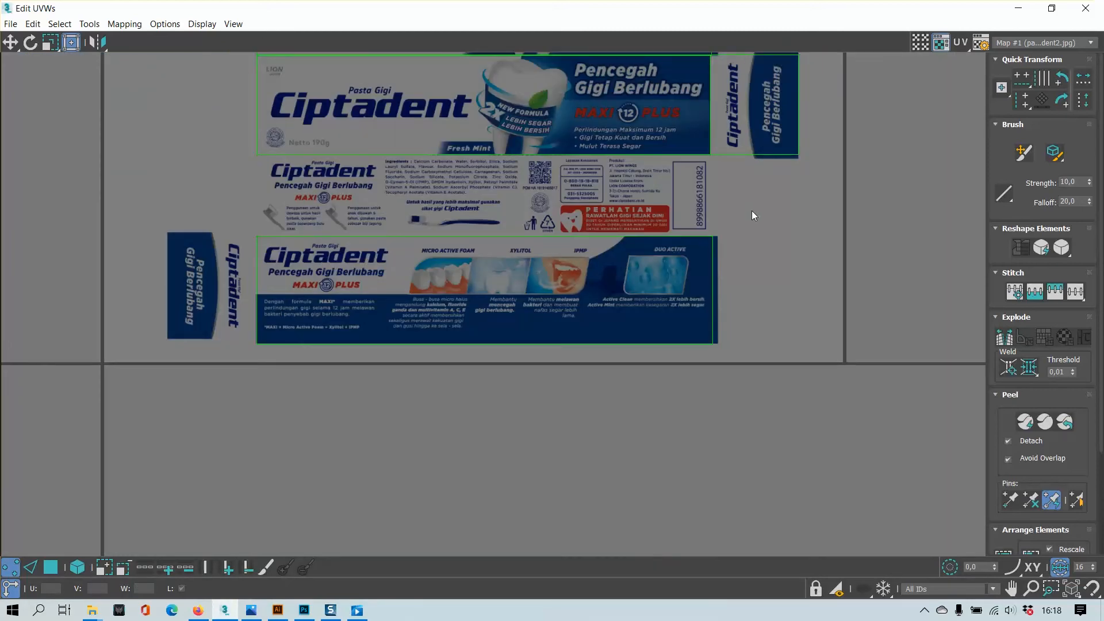
scroll(256, 177, down, 2)
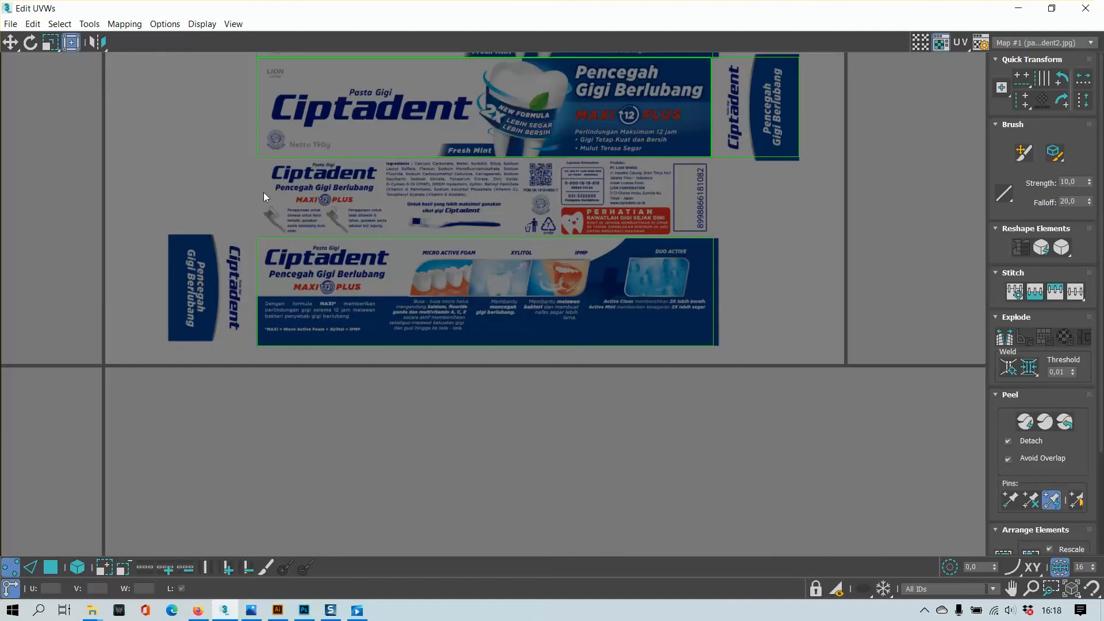
- Restore the UV Editor to a smaller window and turn the box to show its back face beside the editor
drag(547, 3, 735, 206)
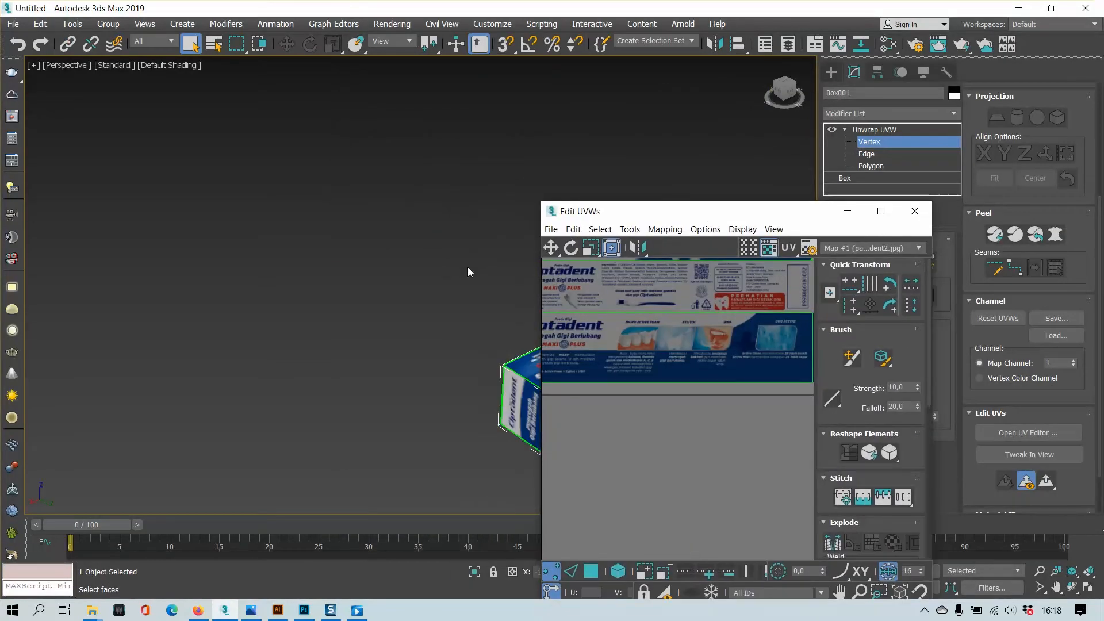
middle_drag(466, 267, 236, 239)
alt+middle_drag(424, 282, 364, 268)
middle_drag(509, 301, 356, 297)
middle_drag(729, 367, 692, 367)
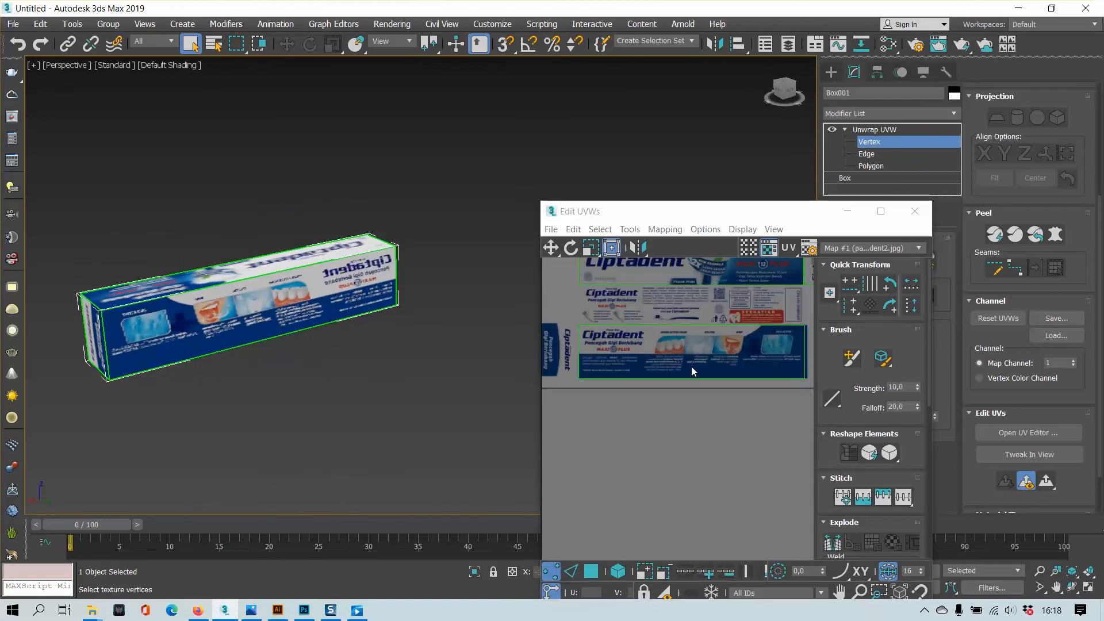
- Select the back face's UV polygon, mirror it horizontally and deselect it
click(590, 572)
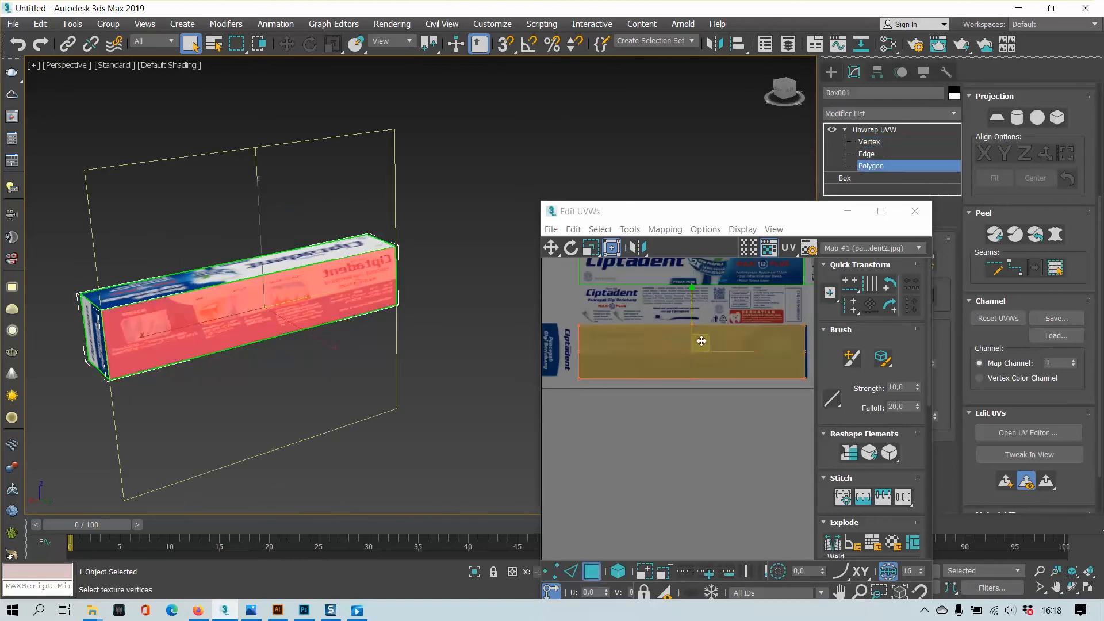
click(668, 424)
click(655, 348)
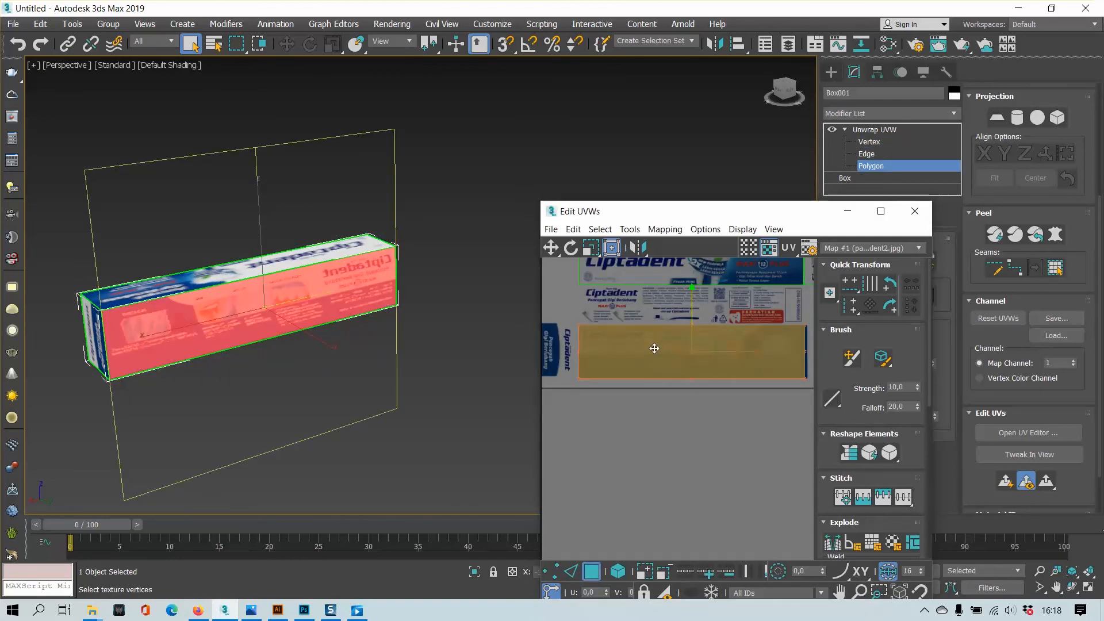
click(634, 247)
click(447, 306)
- Select the box's remaining end face beside the Ciptadent lettering and apply planar mapping aligned to X
alt+middle_drag(446, 307, 282, 340)
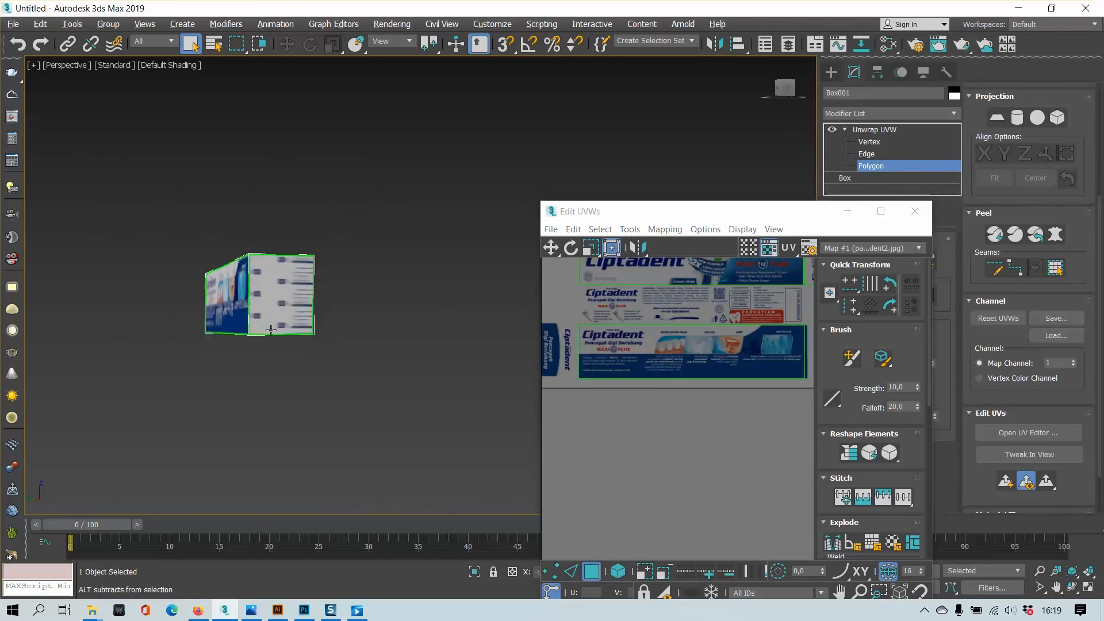
click(628, 351)
middle_drag(627, 351, 660, 384)
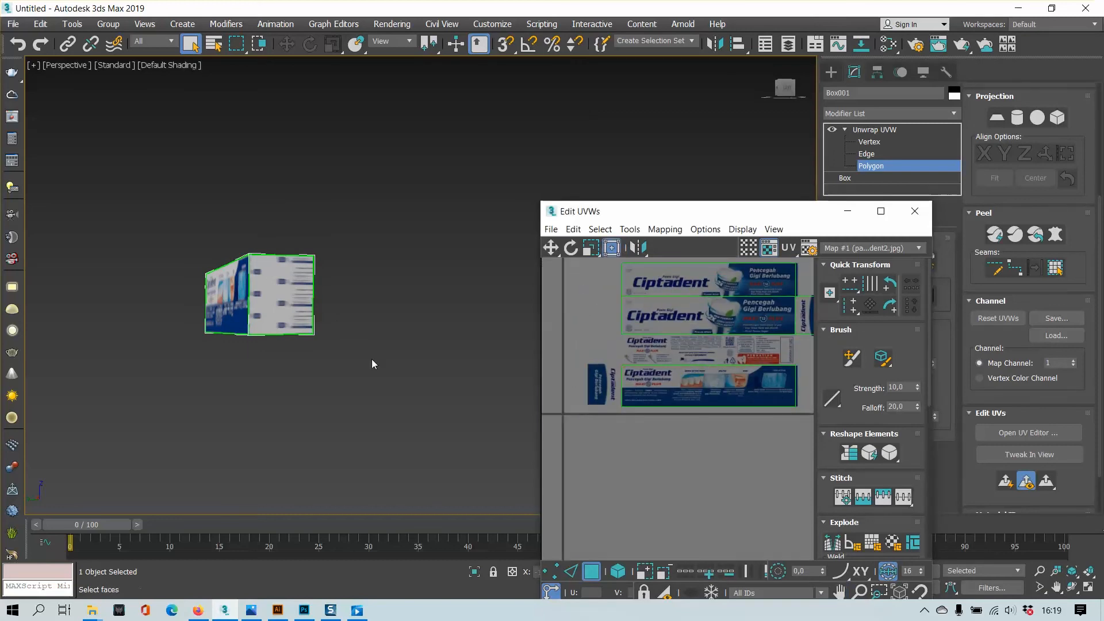
alt+middle_drag(372, 364, 291, 357)
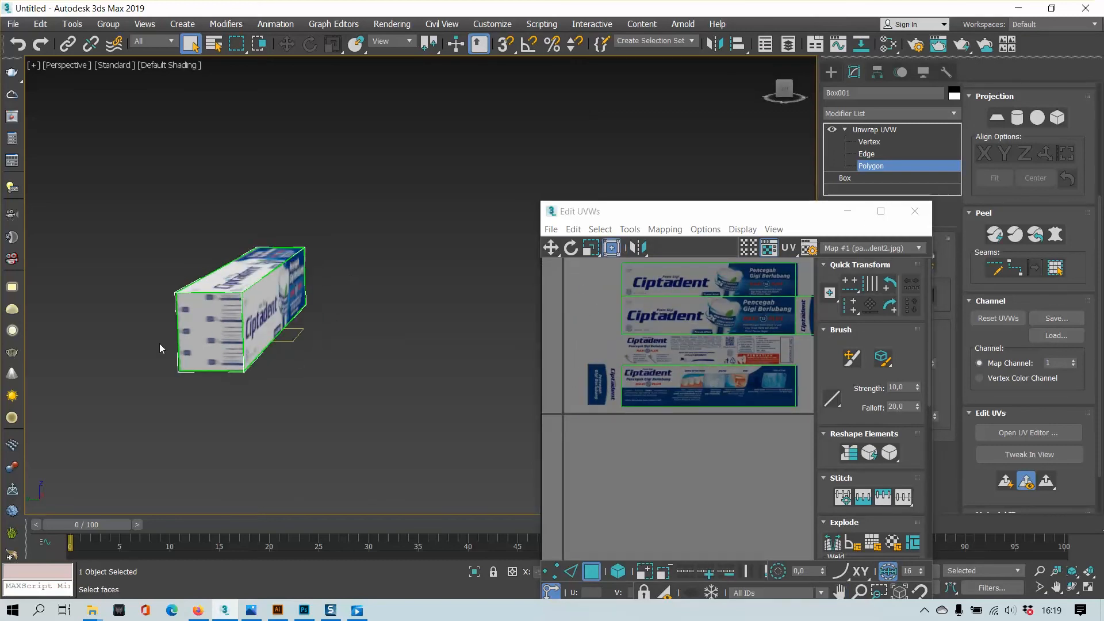
click(212, 326)
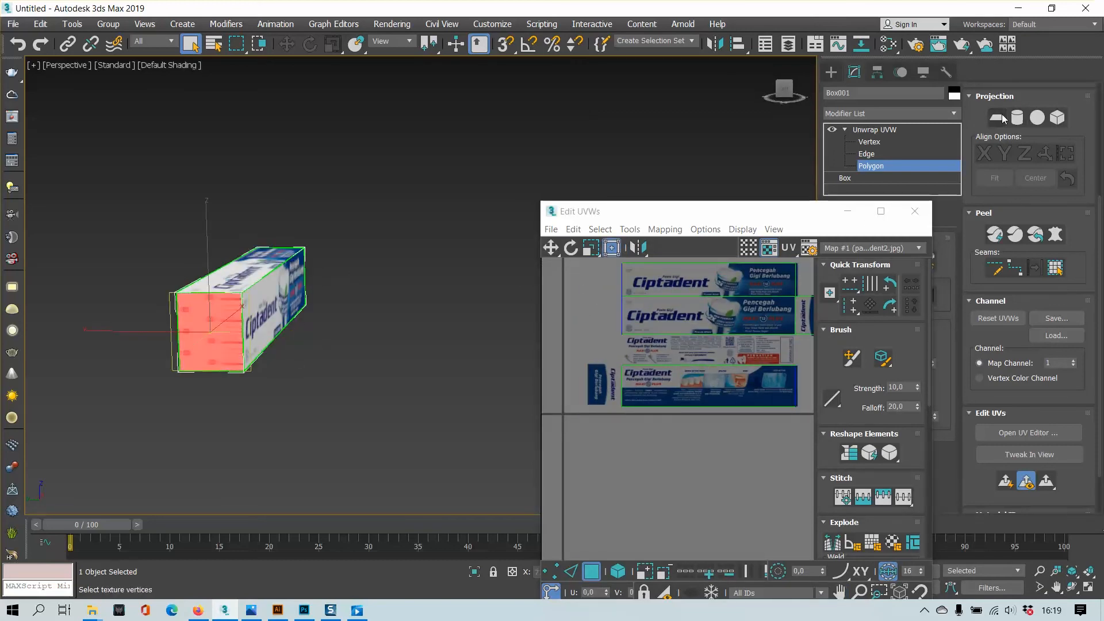
click(998, 117)
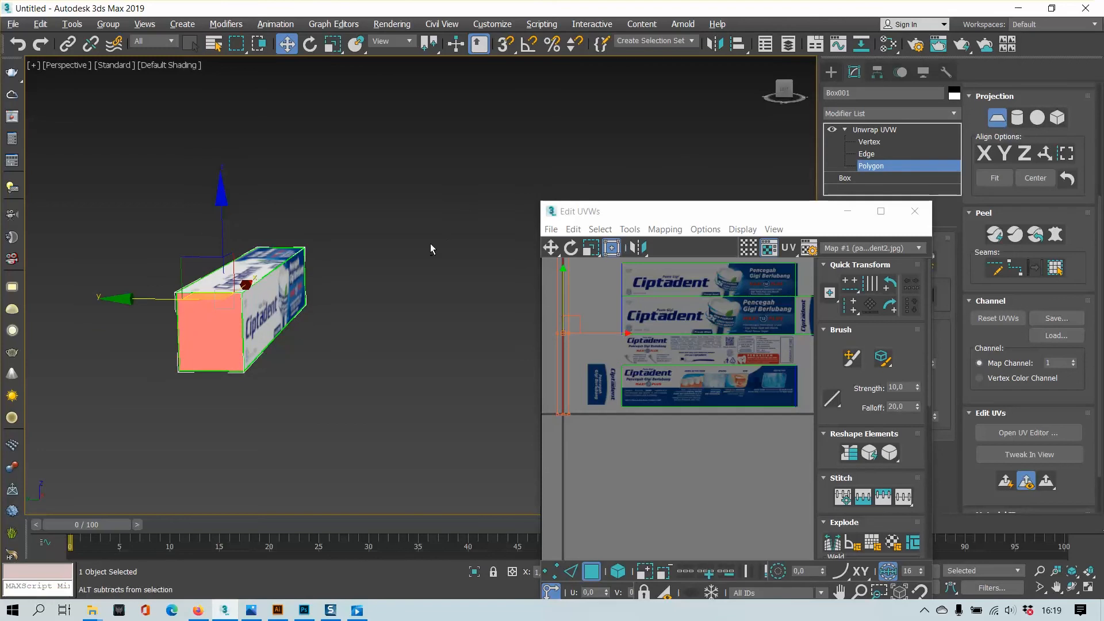
alt+middle_drag(431, 246, 335, 282)
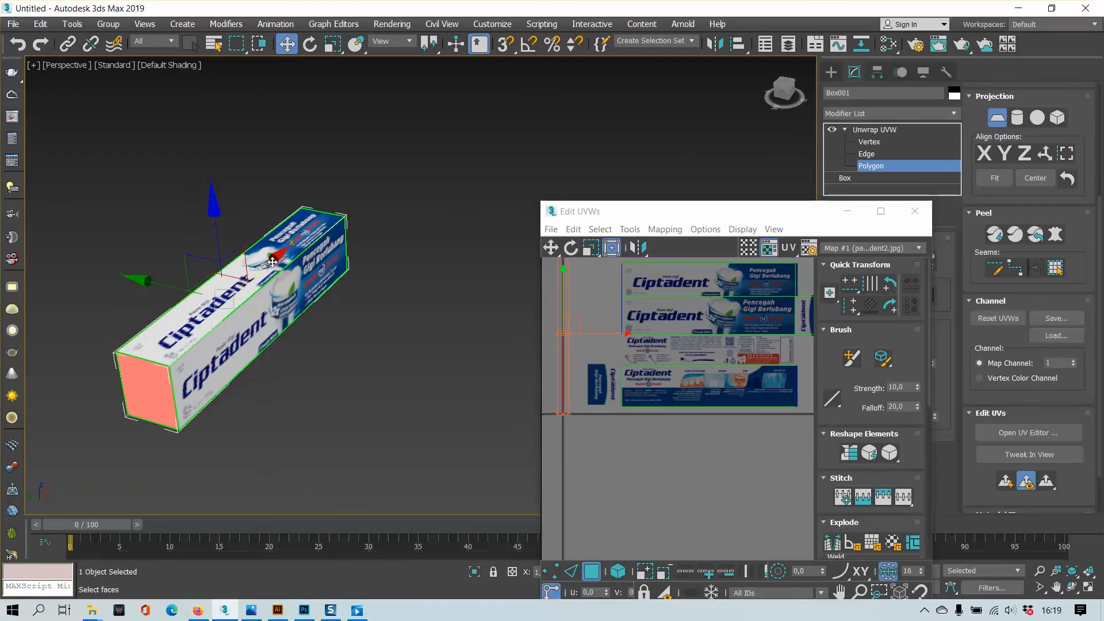
click(984, 153)
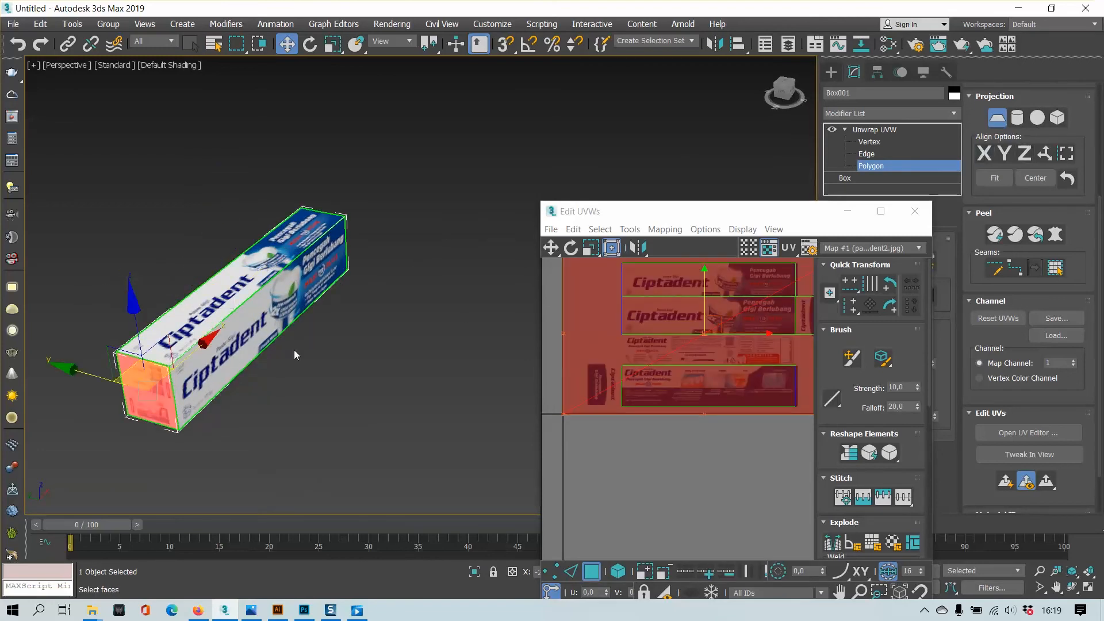
- Maximize the UV Editor and scale the end face's UV polygon down from its upper right corner to the upper left corner of the lowest long panel
alt+middle_drag(295, 355, 302, 361)
scroll(305, 366, up, 5)
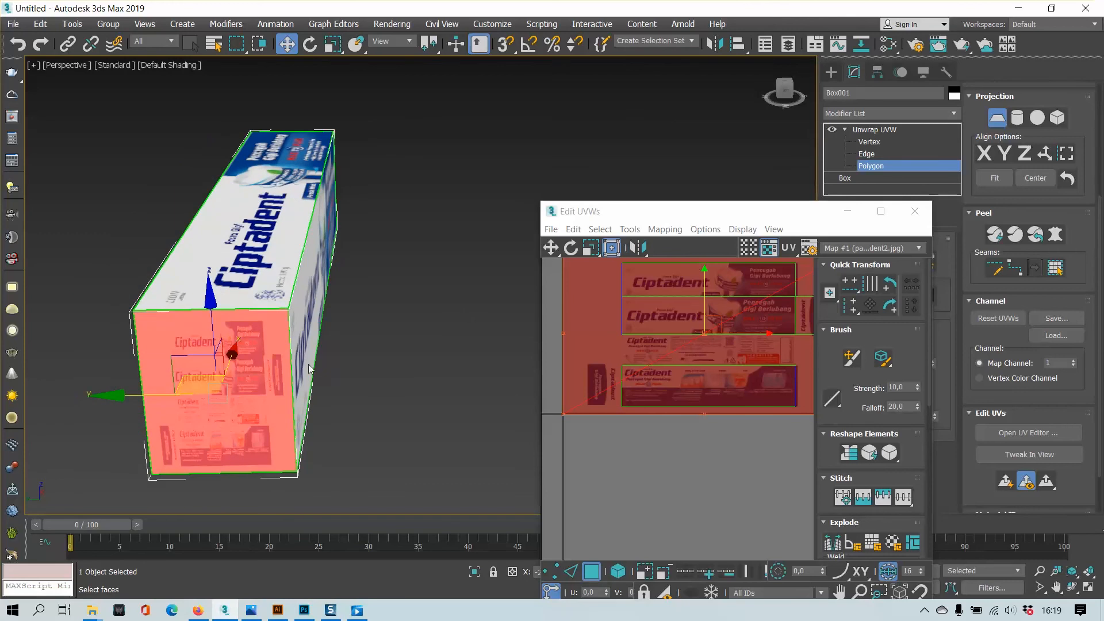
scroll(677, 328, down, 3)
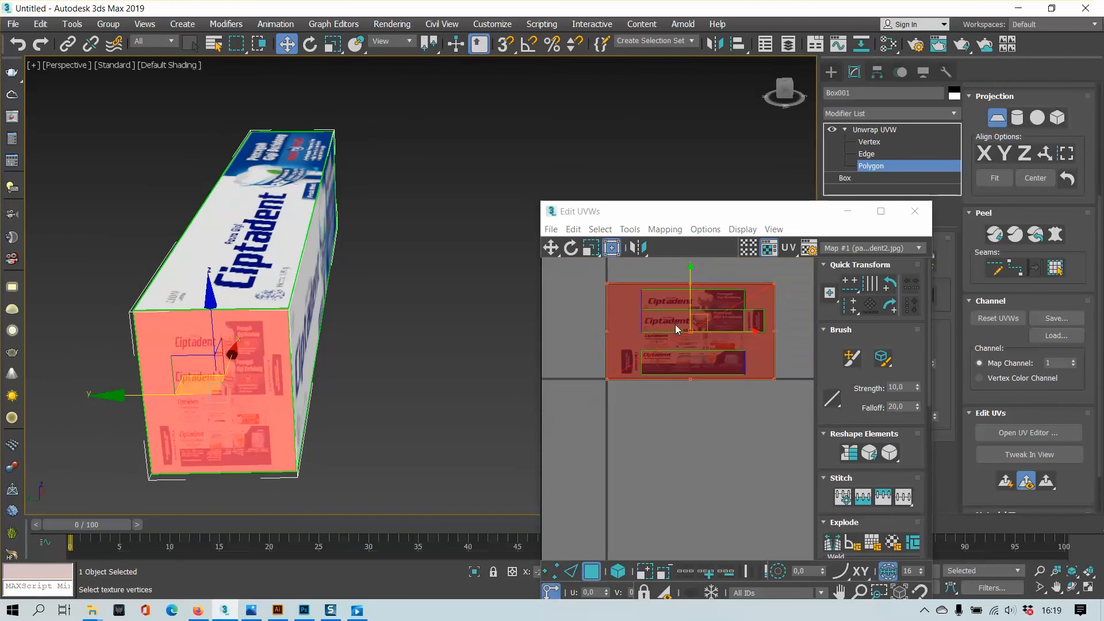
click(883, 215)
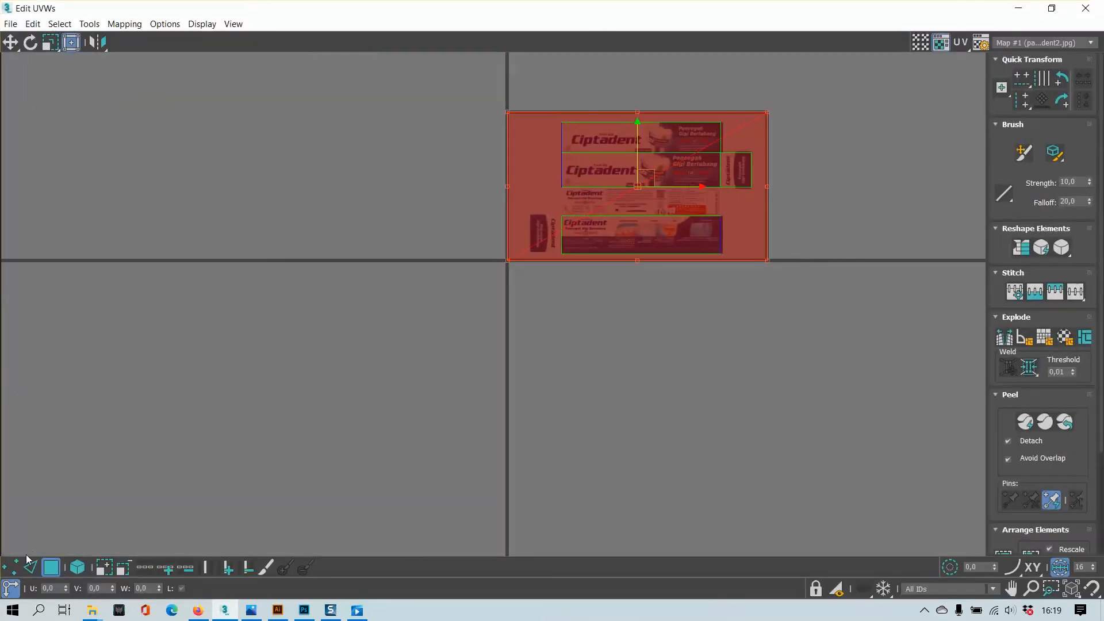
click(11, 568)
scroll(689, 132, up, 1)
middle_drag(689, 132, 580, 257)
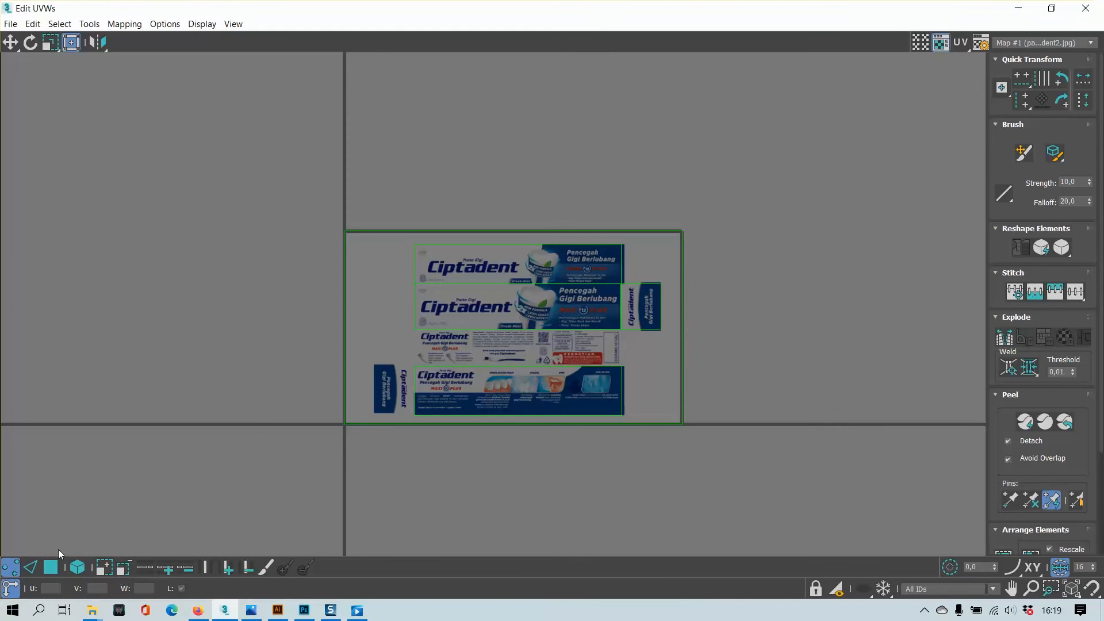
click(51, 567)
drag(683, 231, 415, 365)
- Refine the end face's UV polygon corners to the lower and left edges of the rotated Ciptadent end panel and the adjoining long panel's left edge
scroll(427, 390, up, 5)
middle_drag(403, 305, 489, 205)
scroll(467, 270, up, 2)
drag(489, 206, 479, 219)
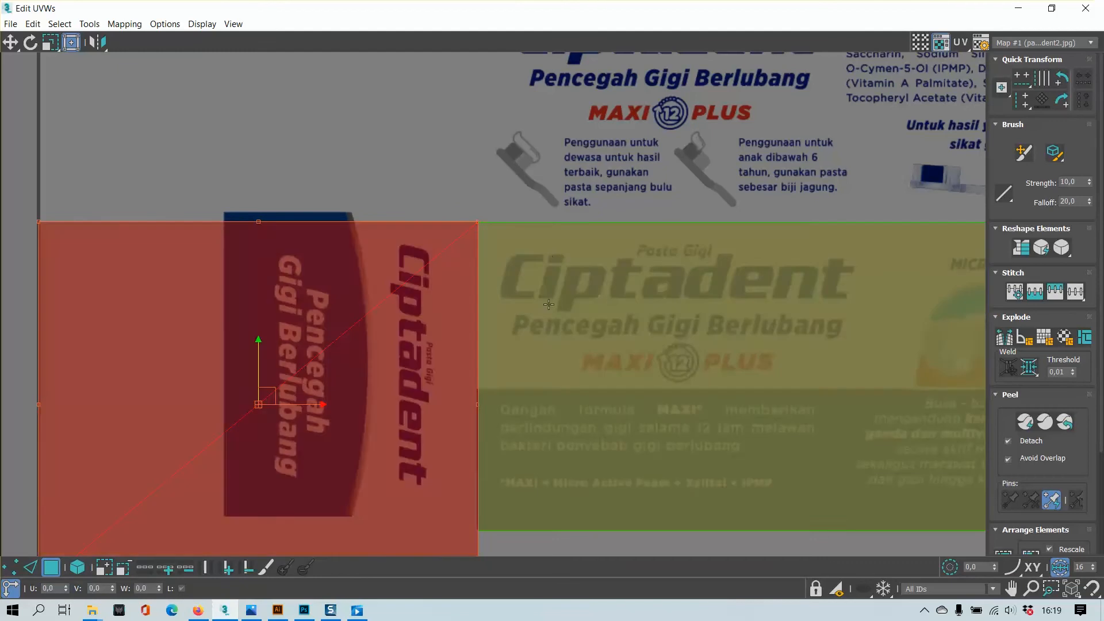
middle_drag(478, 220, 537, 119)
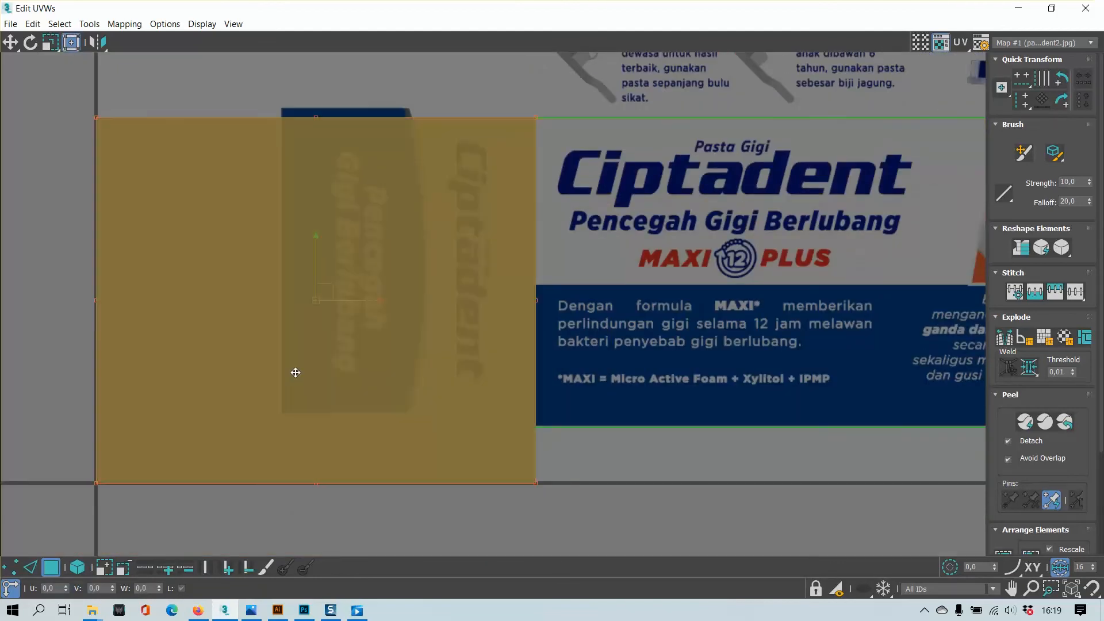
drag(95, 488, 285, 414)
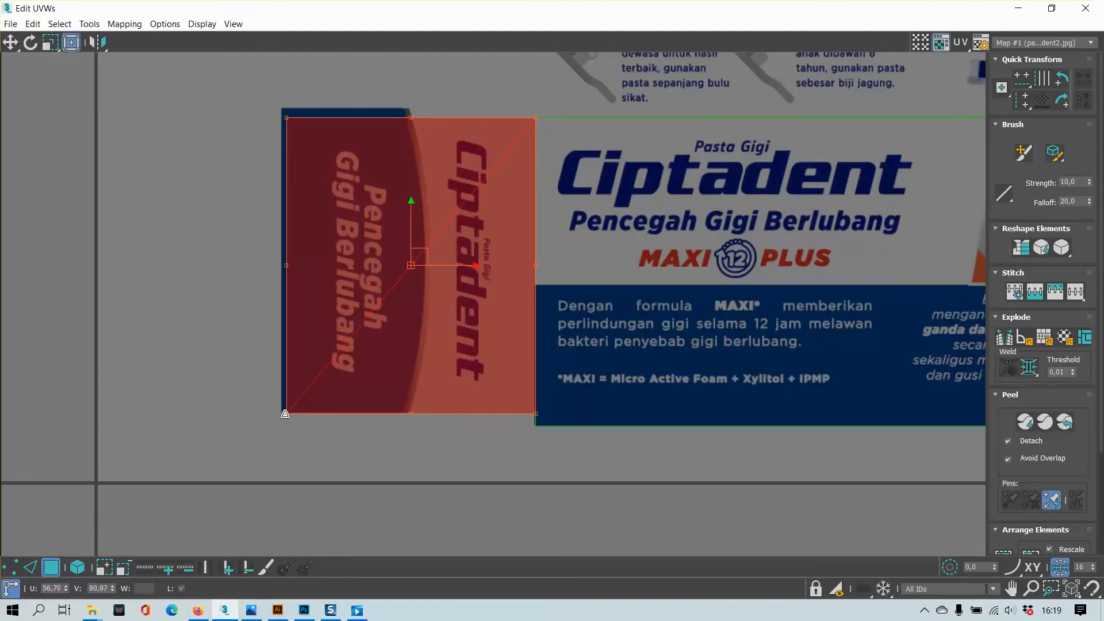
drag(284, 414, 281, 413)
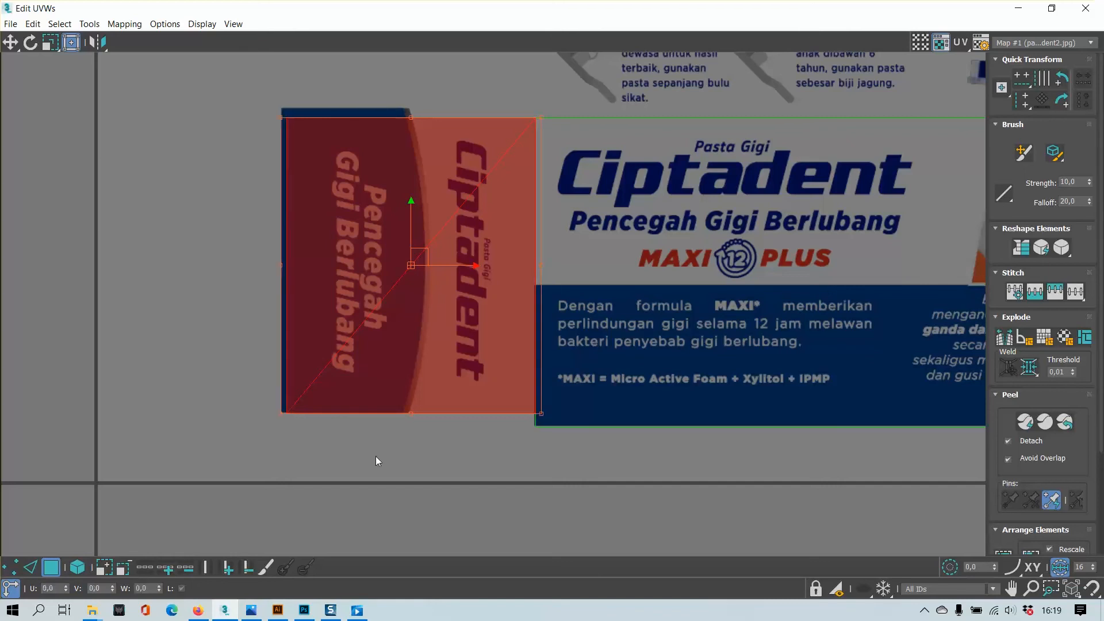
- Select the UV vertices along the lowest long panel's lower edge and move them up level with the adjoining end face's lower edge
click(586, 458)
scroll(554, 426, down, 5)
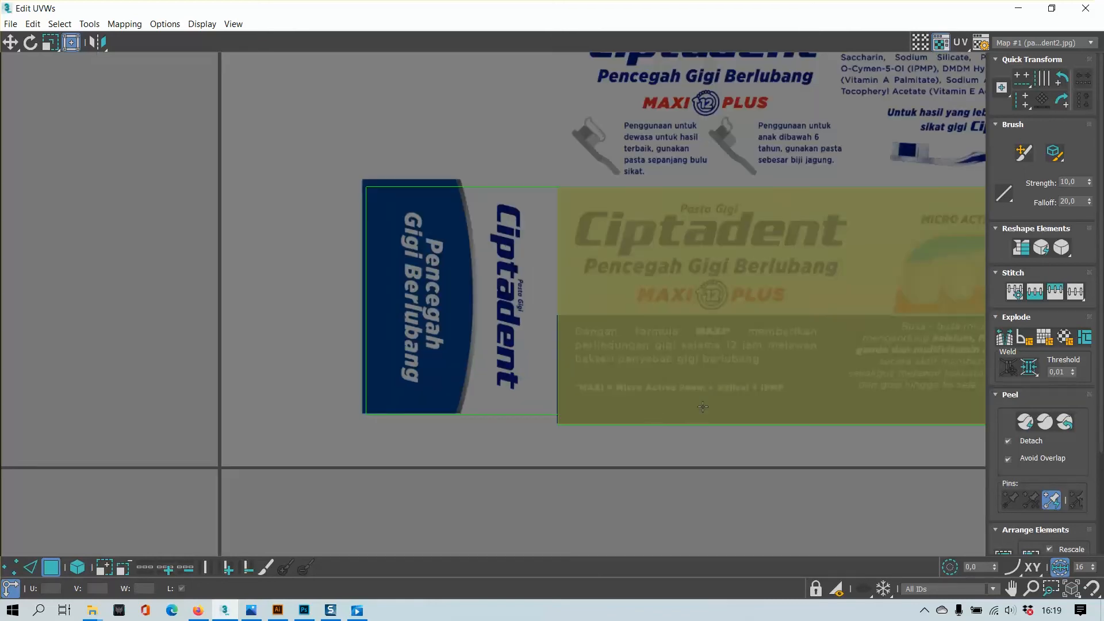
click(15, 565)
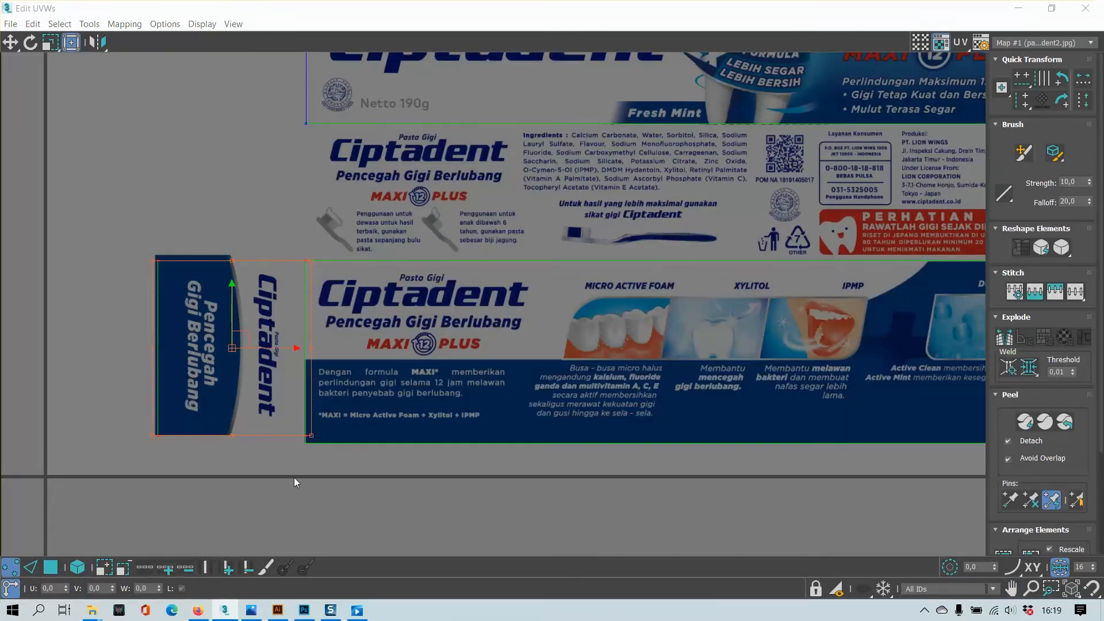
drag(337, 441, 870, 435)
middle_drag(870, 435, 554, 419)
scroll(554, 419, down, 2)
middle_drag(750, 420, 826, 422)
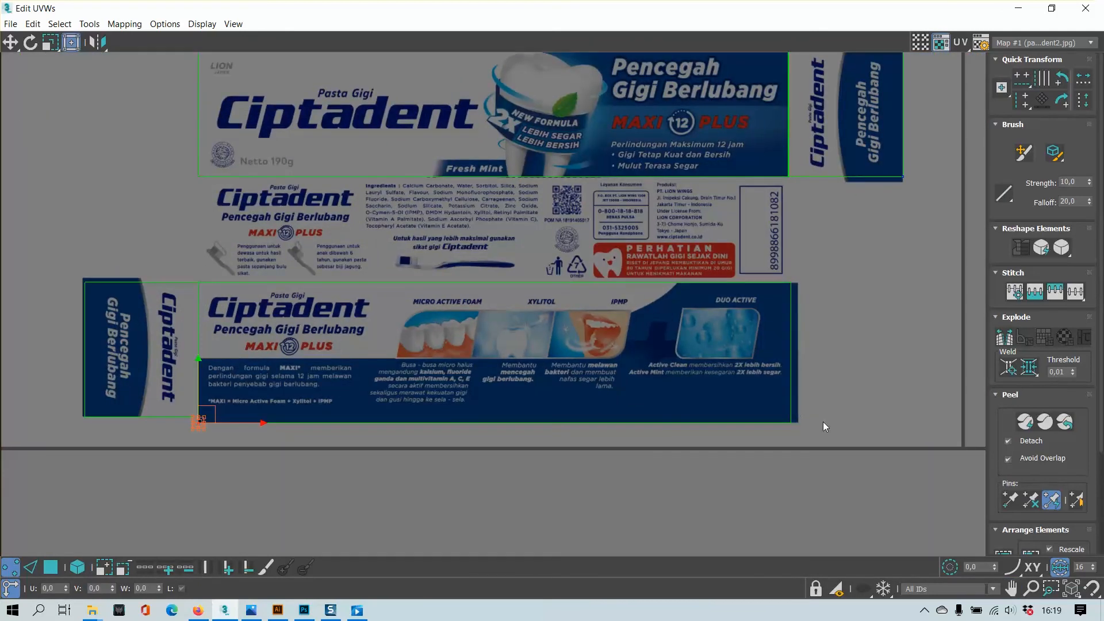
drag(826, 422, 652, 481)
drag(225, 424, 225, 422)
drag(867, 462, 164, 420)
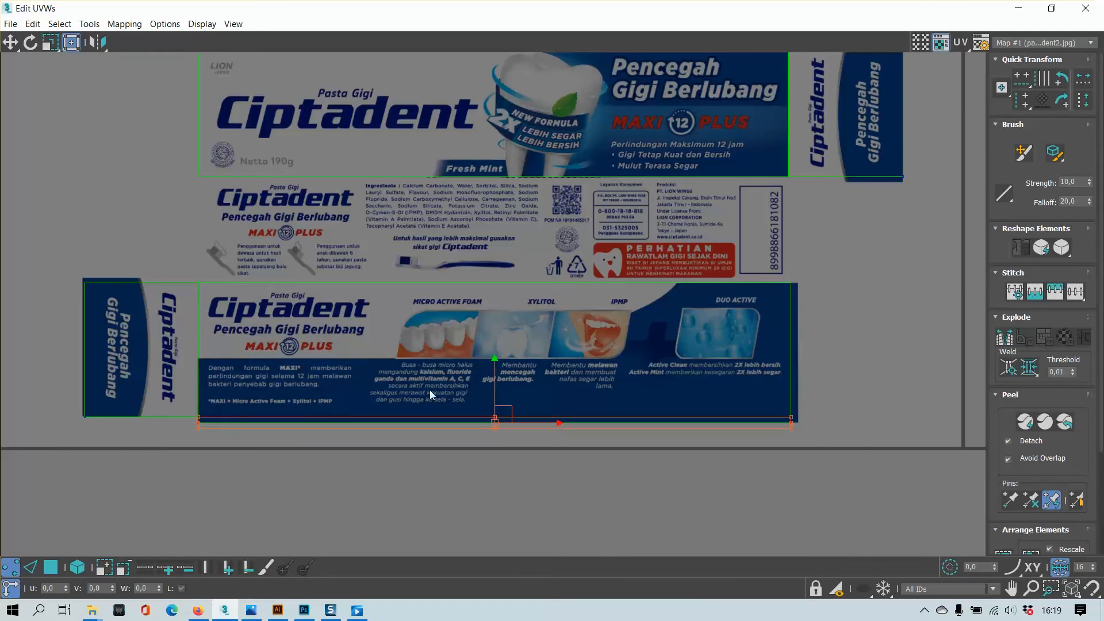
scroll(429, 390, up, 3)
middle_drag(465, 377, 617, 351)
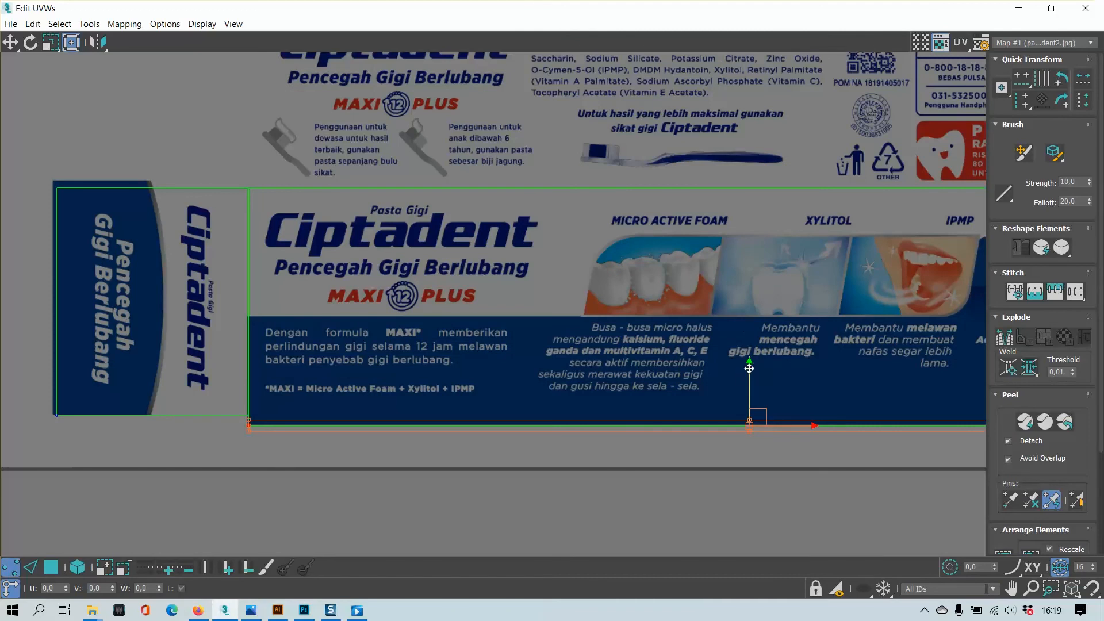
drag(749, 368, 747, 359)
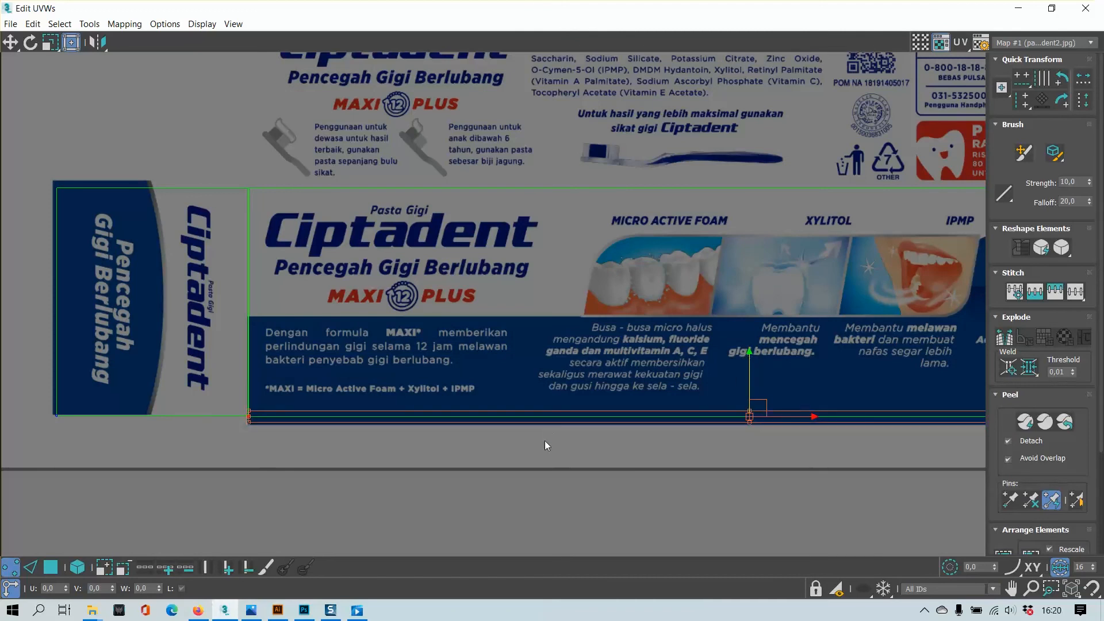
click(543, 458)
- Restore the UV Editor to a smaller window, select the box's underside face and apply planar mapping aligned to Z
scroll(524, 436, down, 3)
scroll(550, 354, down, 2)
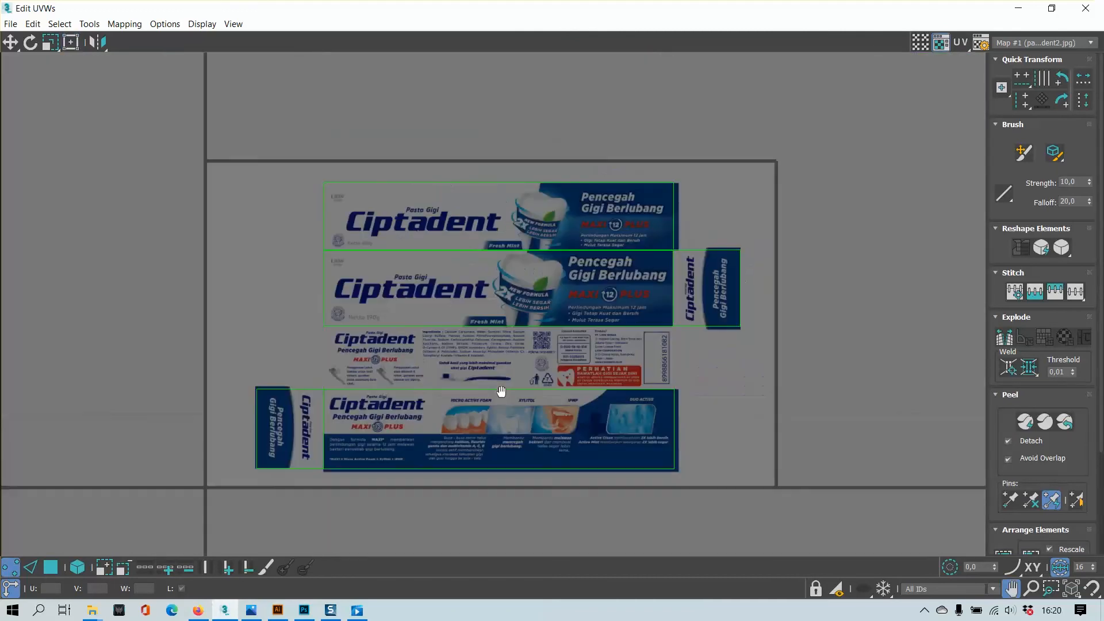
scroll(495, 434, up, 4)
double_click(723, 5)
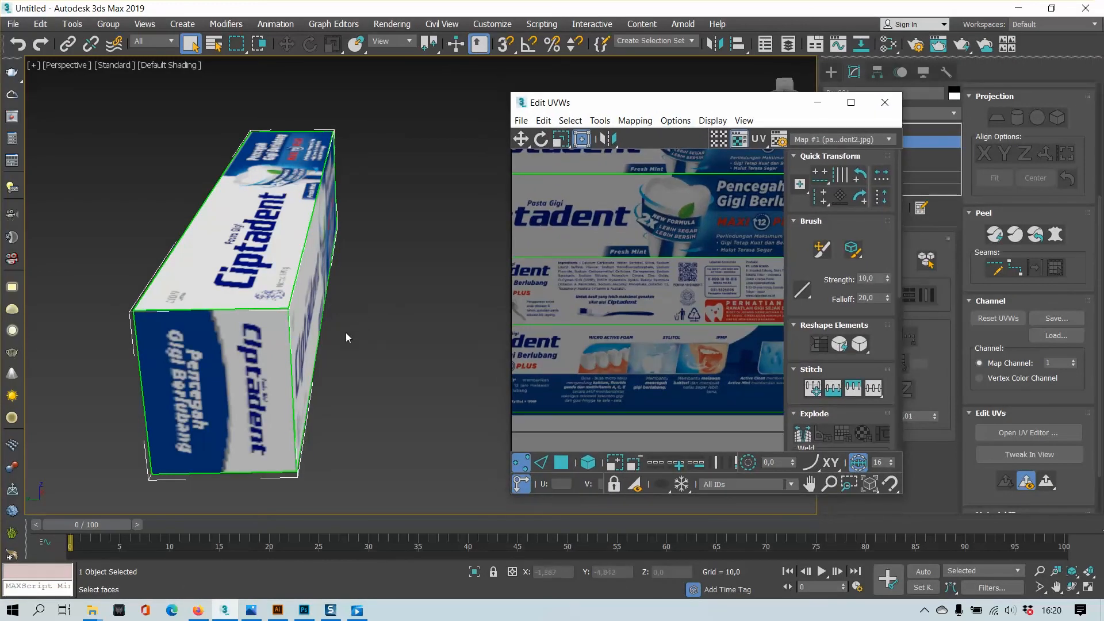
alt+middle_drag(347, 332, 334, 275)
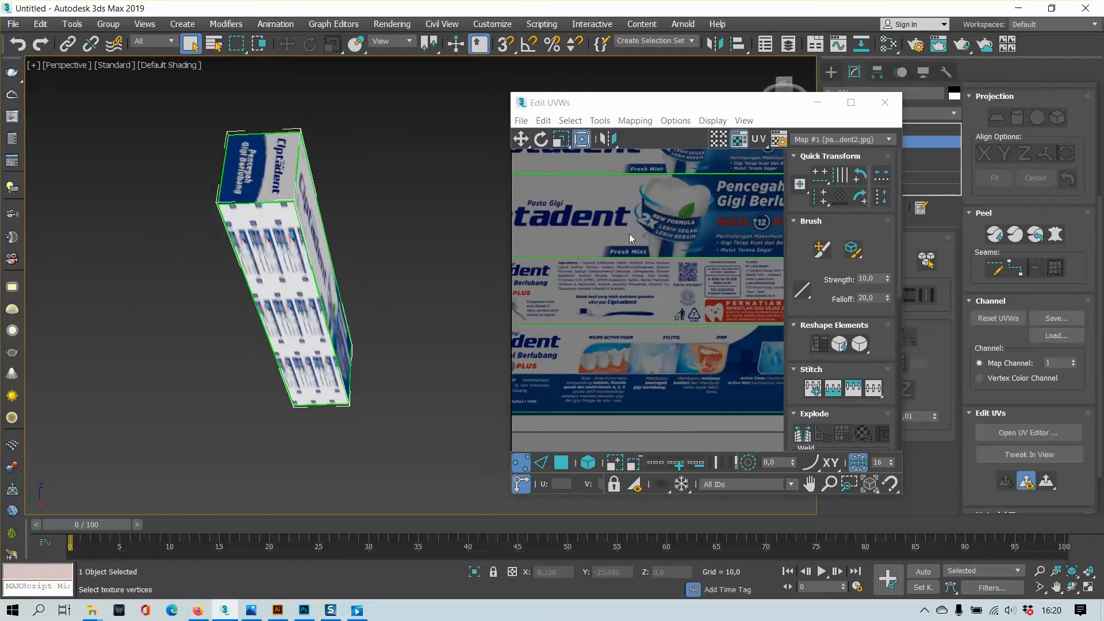
drag(796, 103, 682, 86)
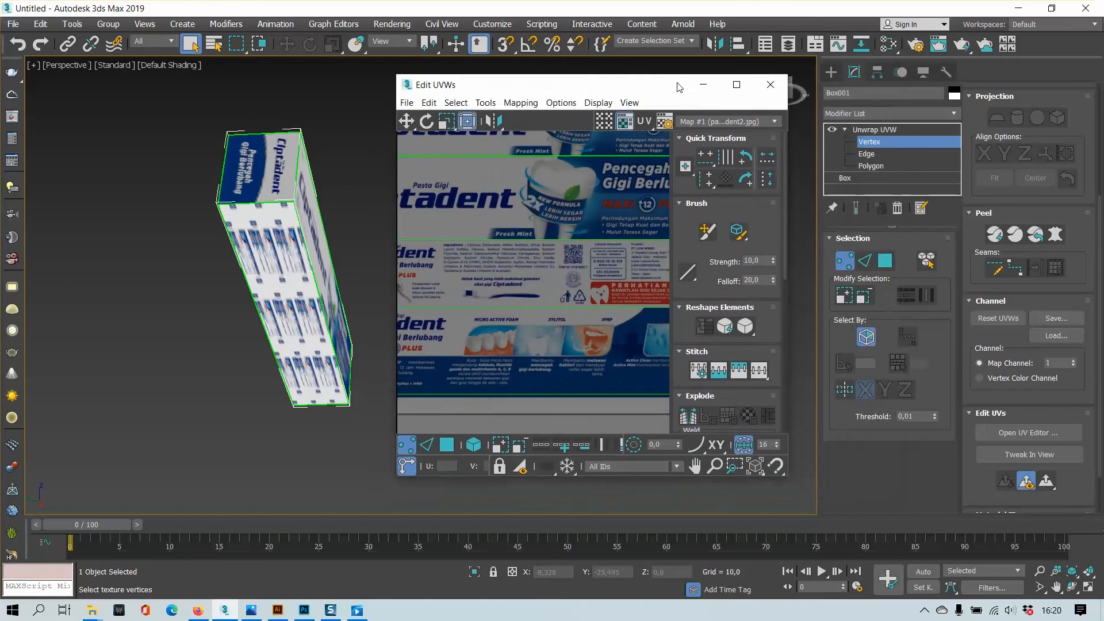
click(891, 167)
click(272, 280)
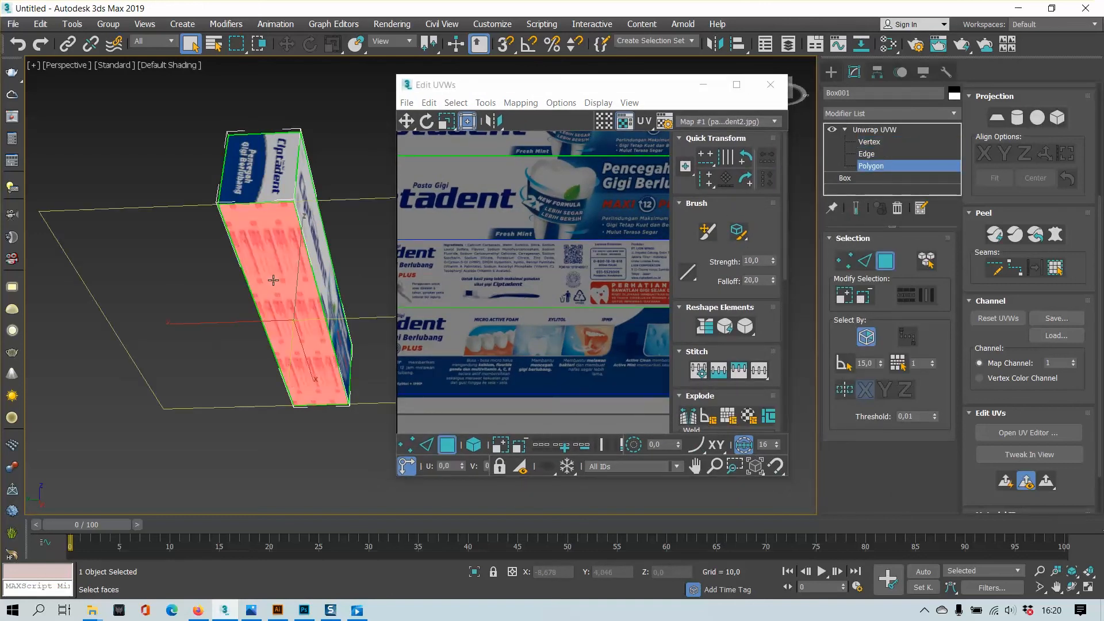
scroll(530, 293, down, 3)
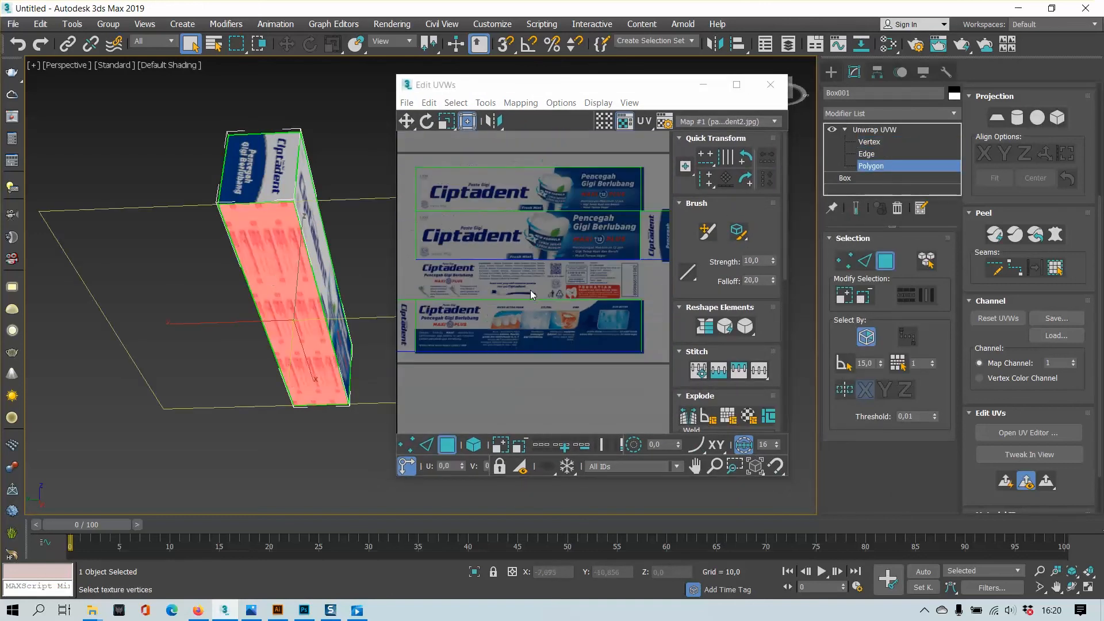
click(997, 117)
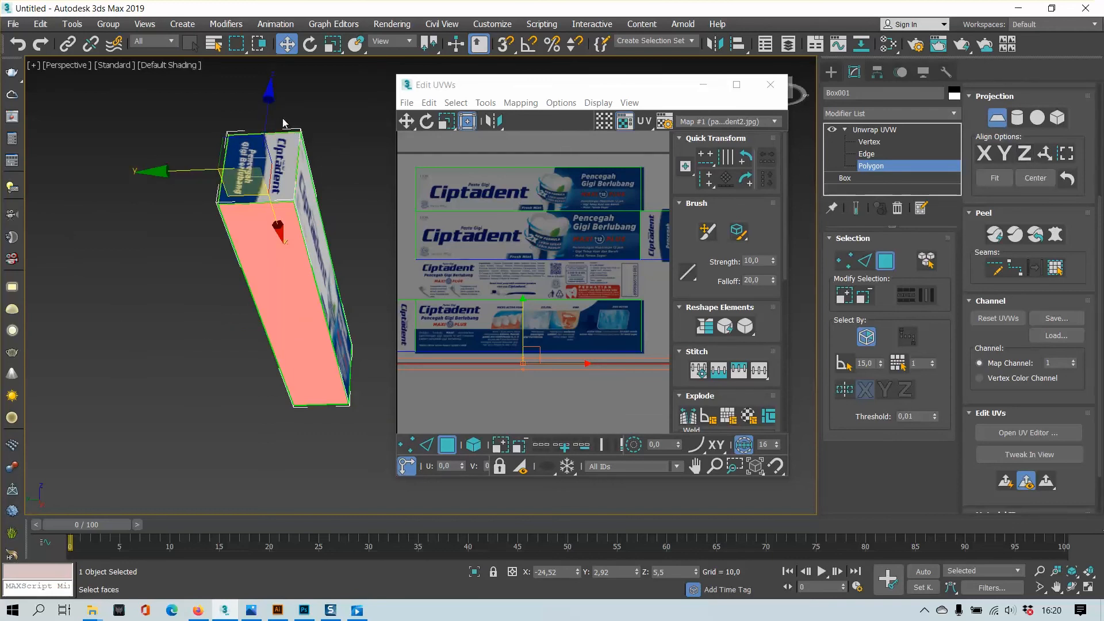
click(1013, 158)
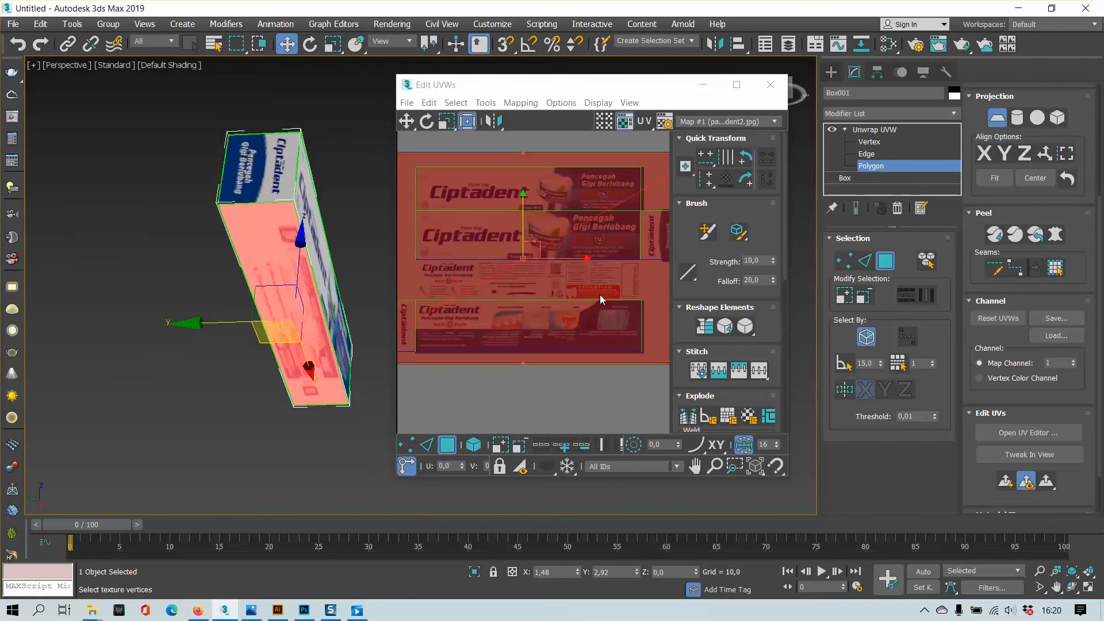
- Scale the underside's UV polygon from its upper left and lower right corners down to the white ingredients panel, with the UV Editor maximized
scroll(575, 311, down, 3)
click(404, 448)
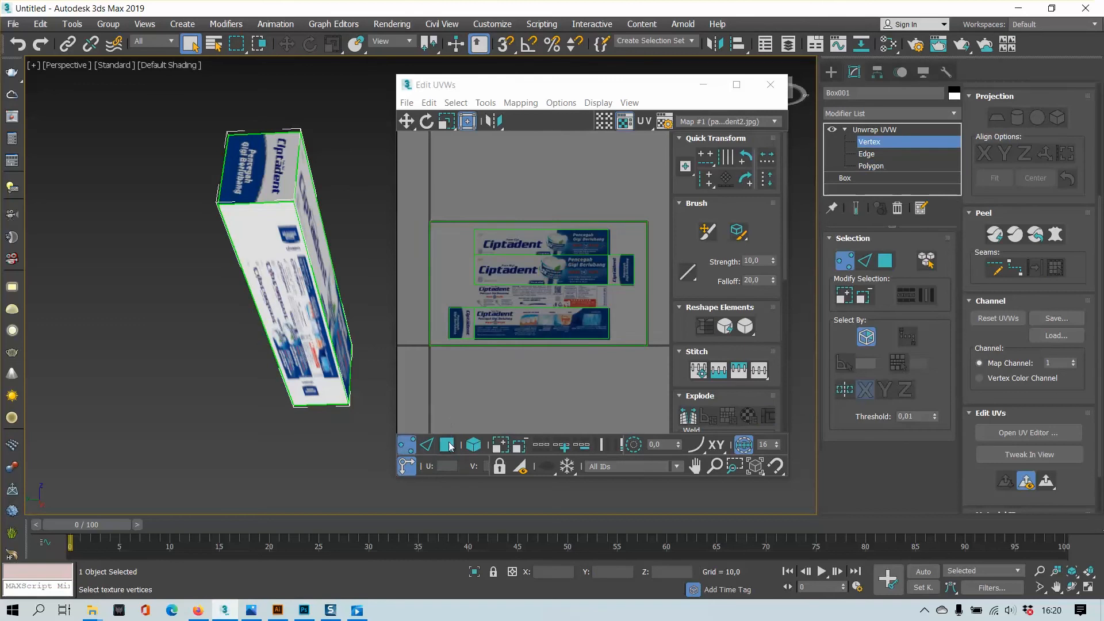
click(447, 445)
drag(430, 222, 475, 284)
click(736, 88)
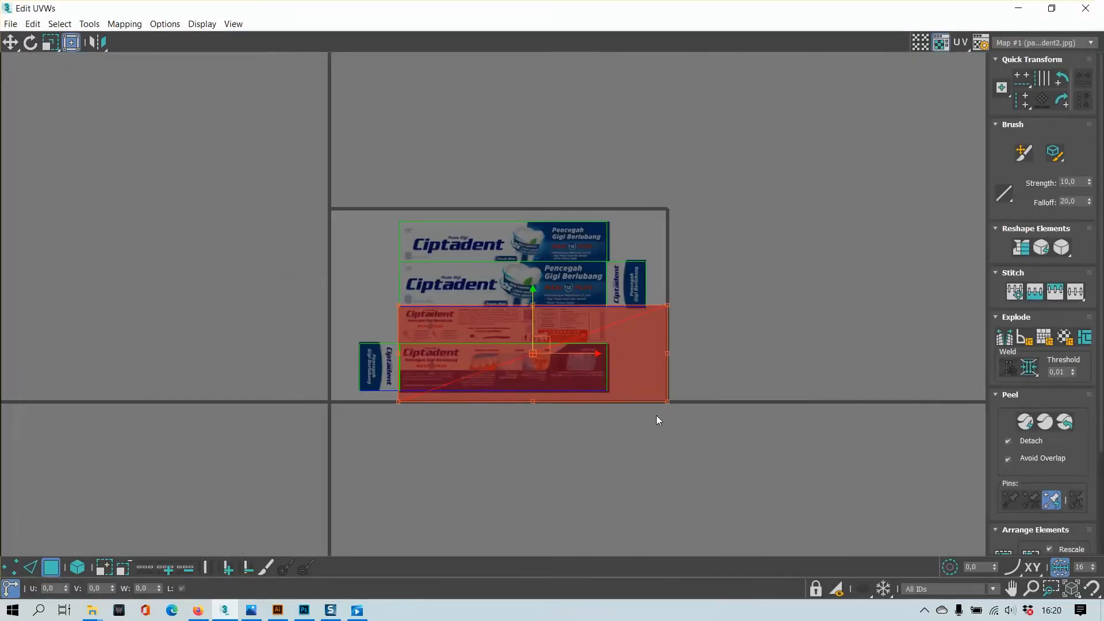
scroll(657, 416, up, 3)
drag(677, 379, 544, 251)
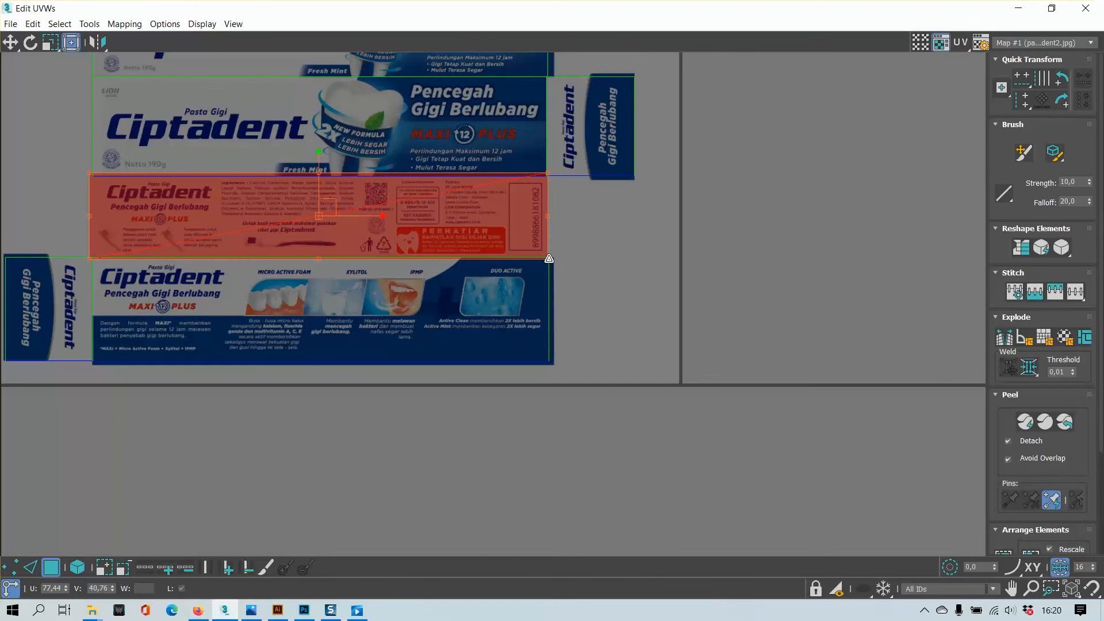
- Refine the underside UV polygon's upper left, lower left and lower right corners to the adjoining panels' edges, and deselect it
scroll(550, 260, up, 3)
middle_drag(549, 260, 833, 349)
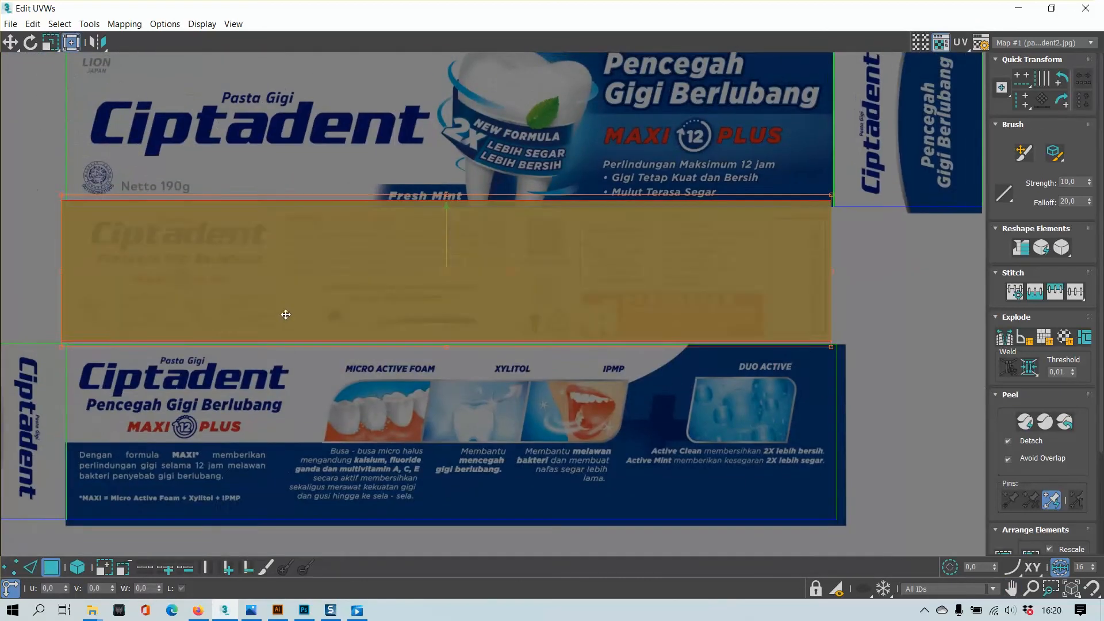
middle_drag(286, 313, 481, 333)
scroll(328, 316, up, 3)
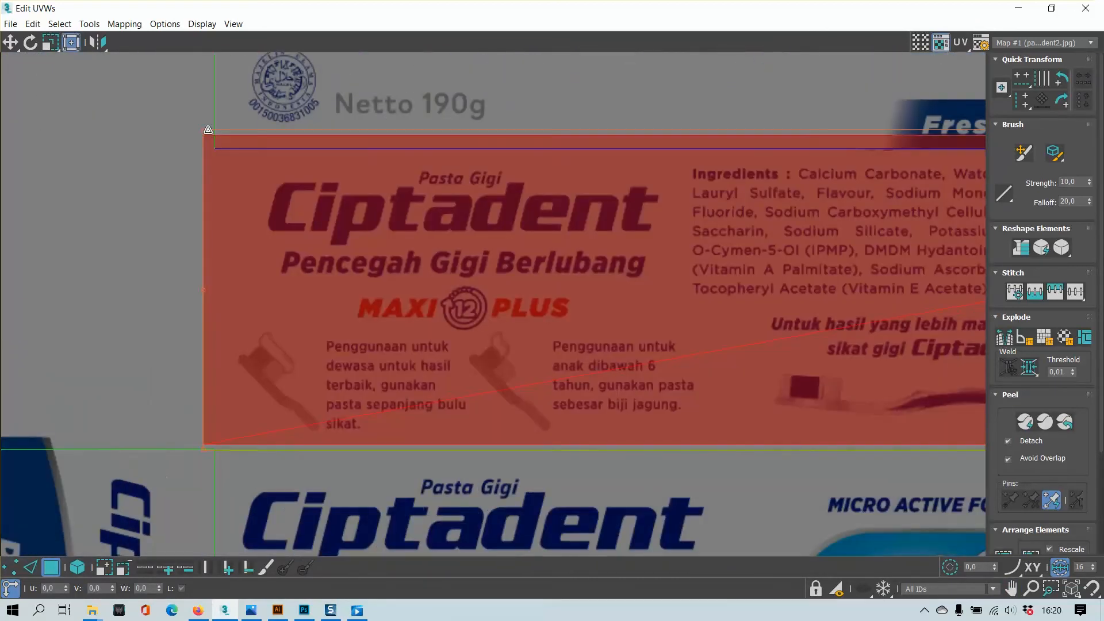
drag(205, 129, 216, 142)
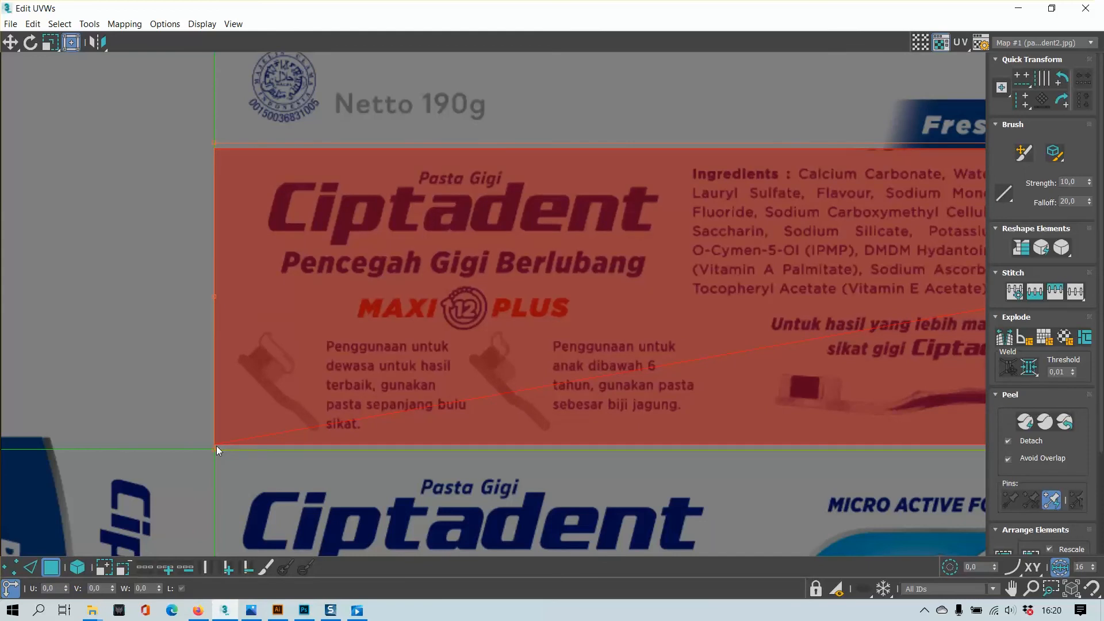
click(216, 446)
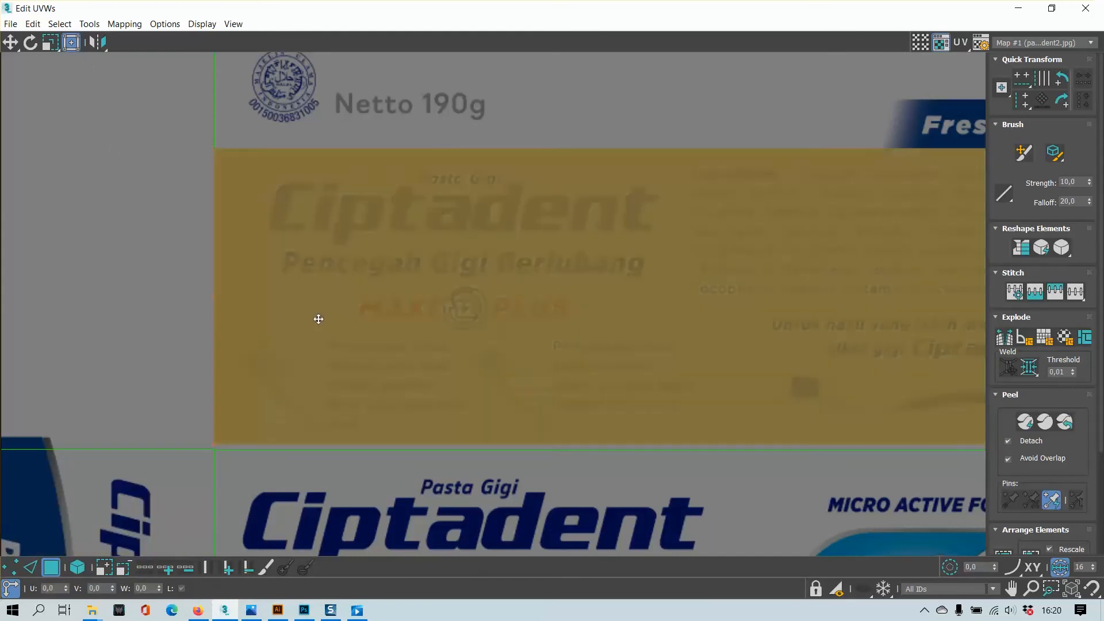
click(318, 318)
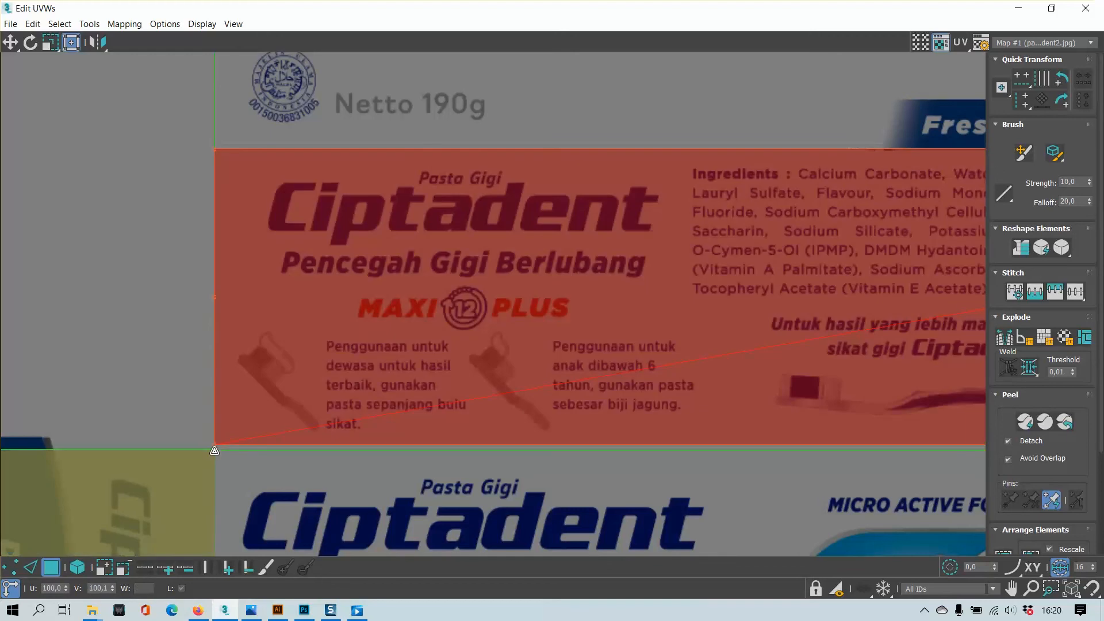
drag(214, 446, 214, 452)
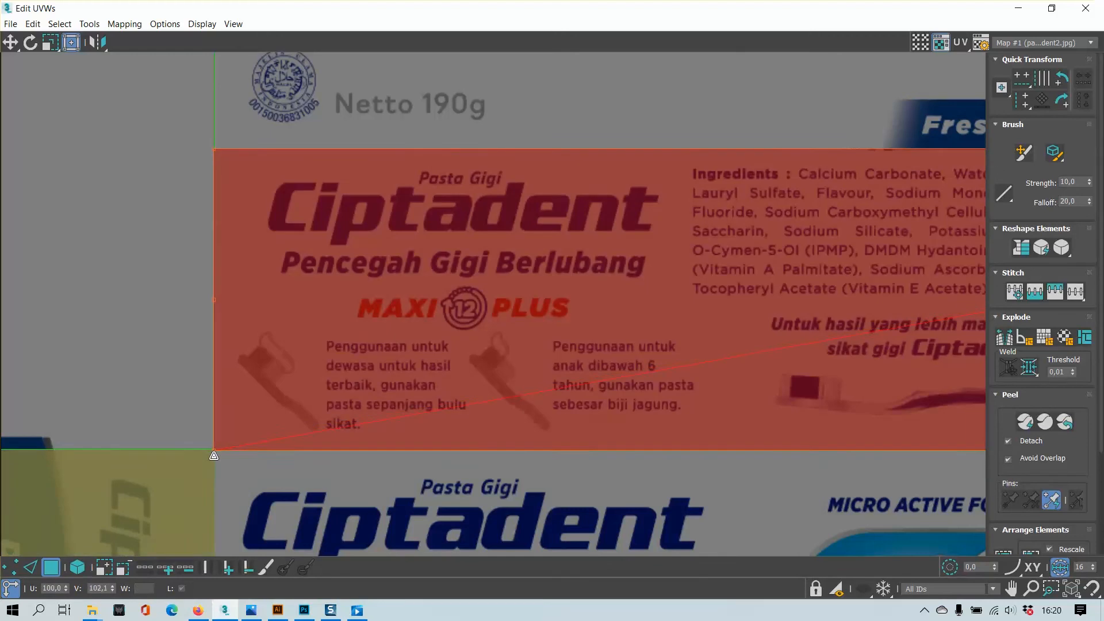
scroll(880, 384, down, 4)
middle_drag(880, 384, 225, 360)
scroll(726, 356, up, 3)
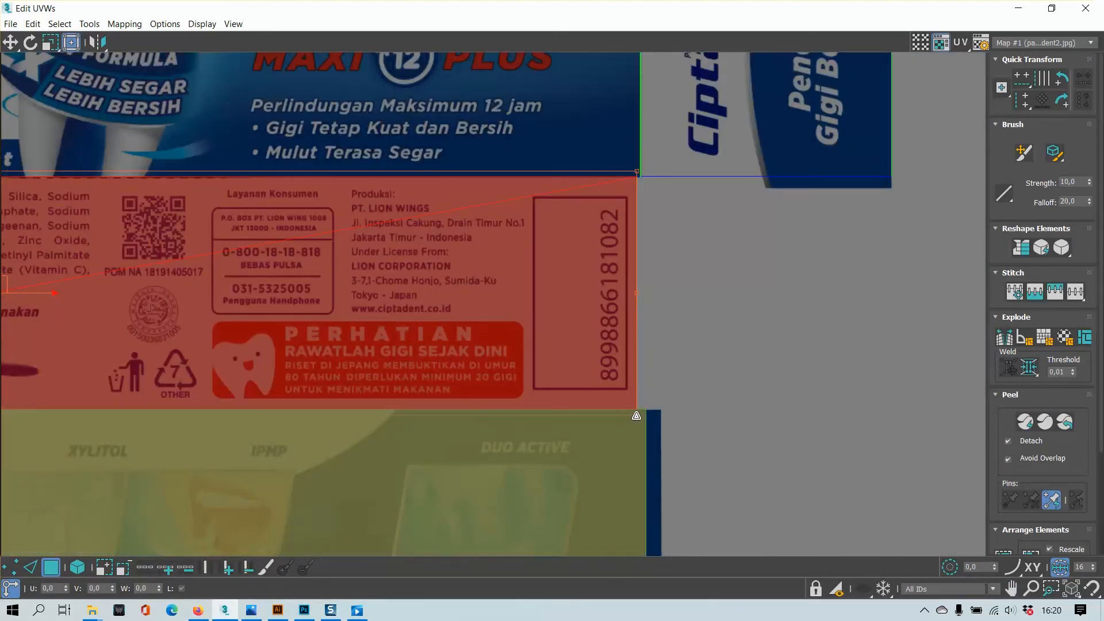
drag(637, 414, 640, 415)
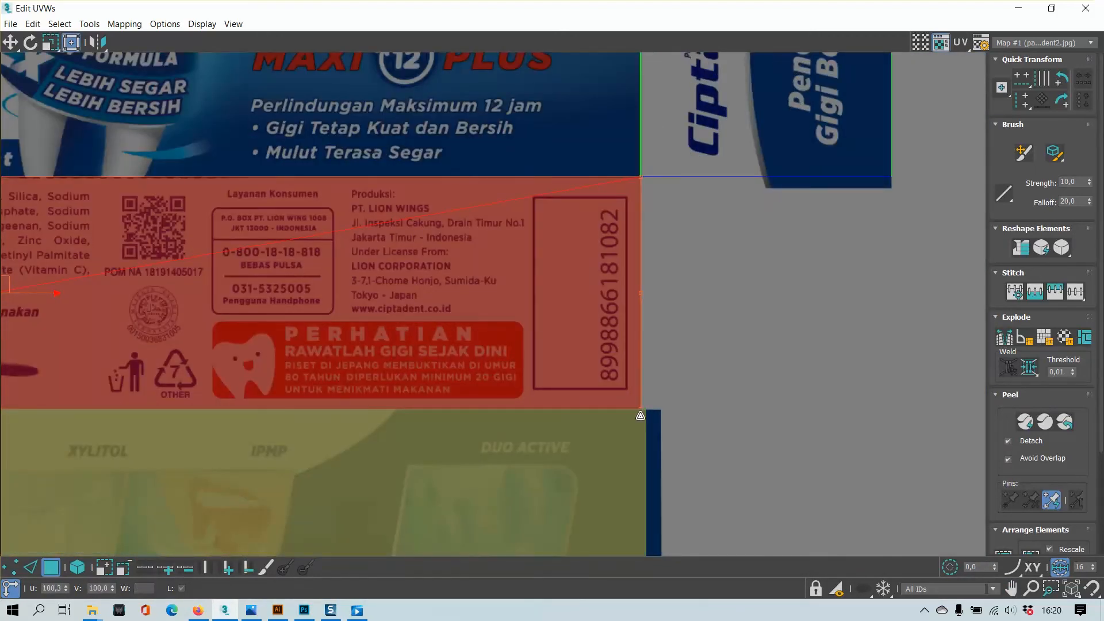
scroll(694, 446, down, 2)
middle_drag(697, 432, 718, 310)
click(741, 395)
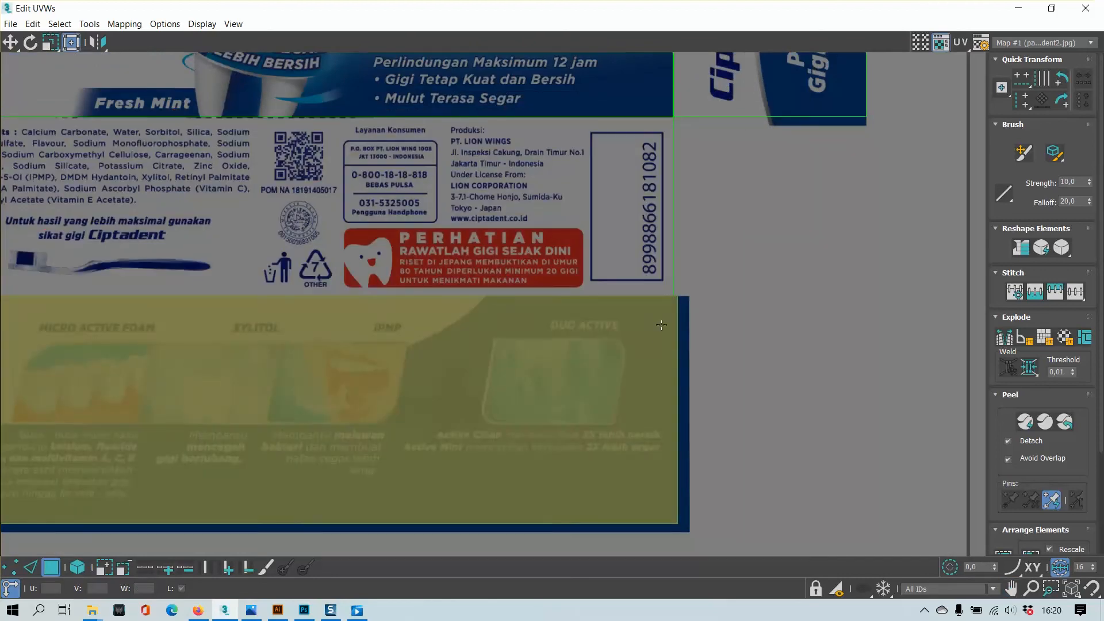
- Restore the UV Editor to a smaller window, select the underside's UV polygon, mirror it horizontally and deselect it
drag(774, 7, 729, 149)
alt+middle_drag(306, 277, 338, 247)
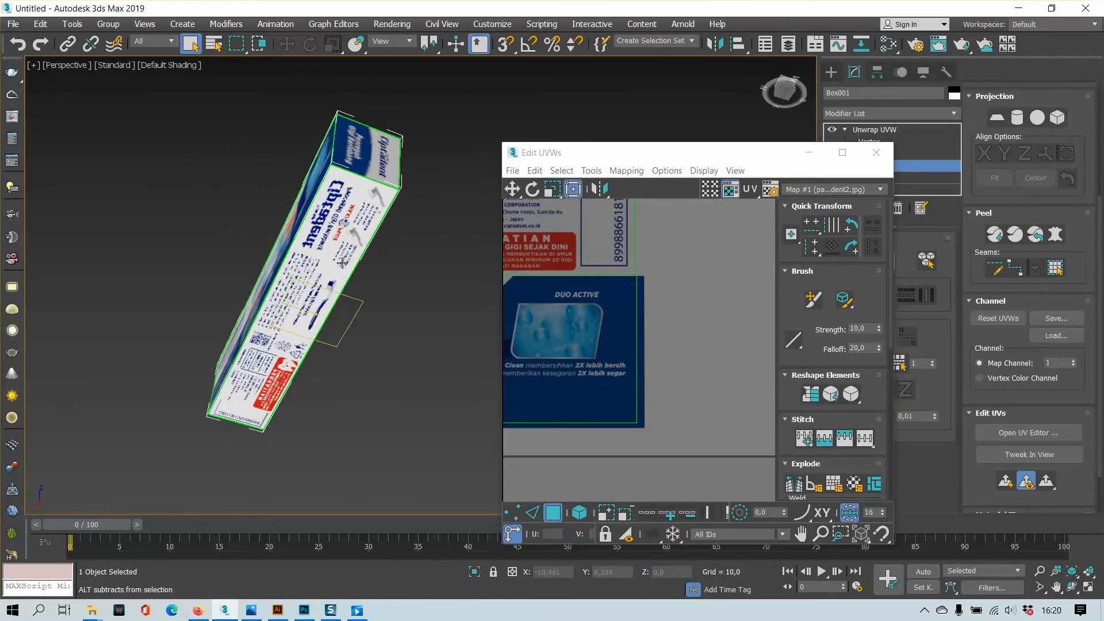
scroll(328, 210, up, 5)
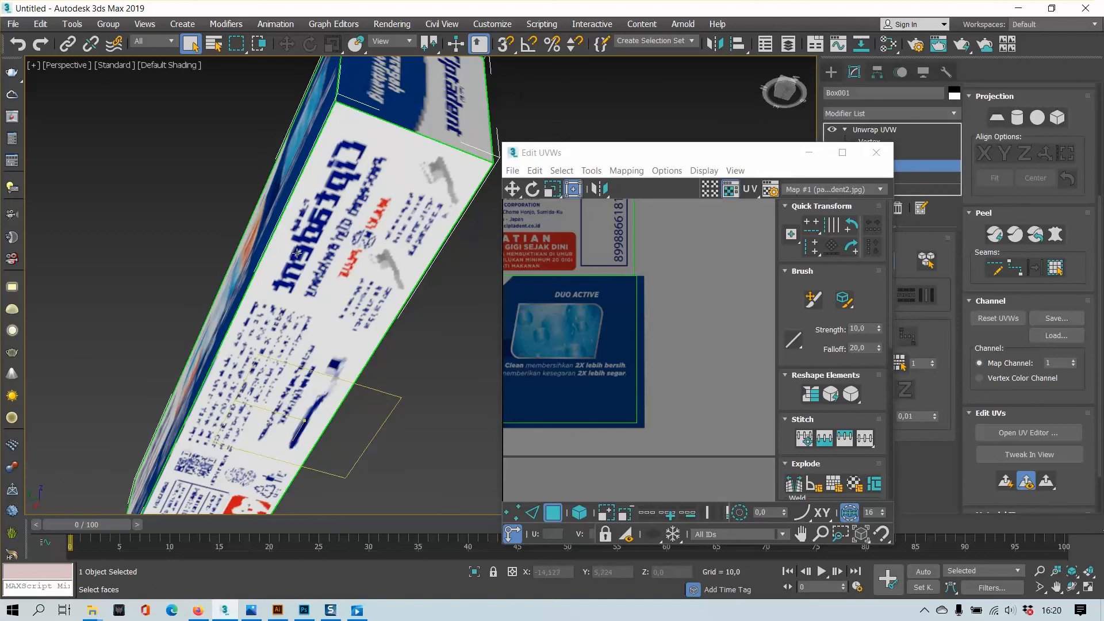
scroll(298, 254, down, 4)
alt+middle_drag(298, 254, 358, 233)
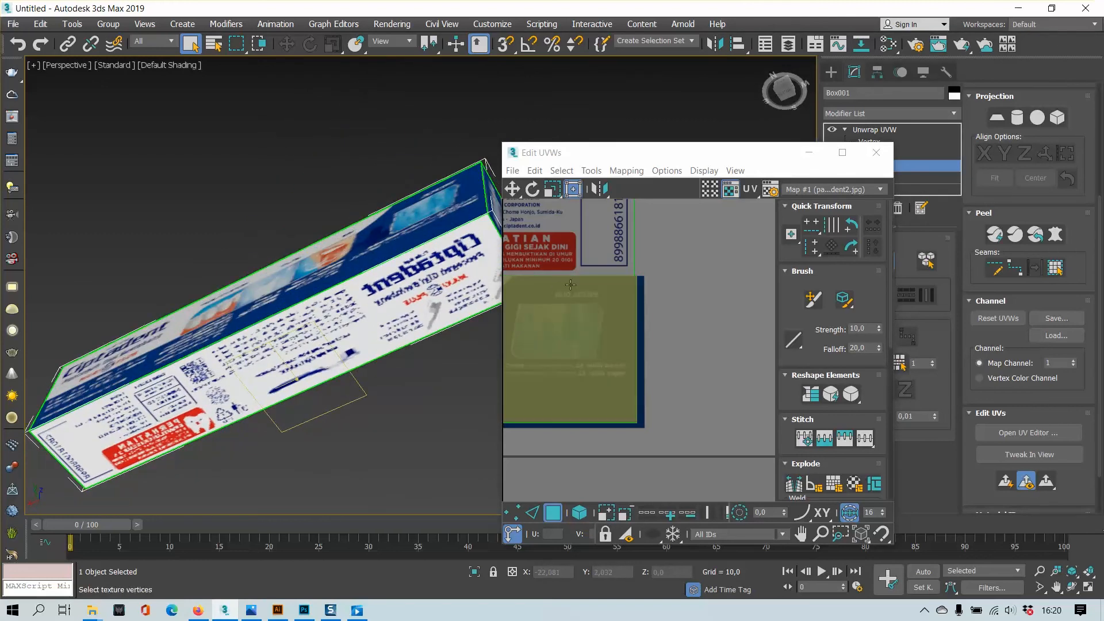
scroll(570, 284, down, 6)
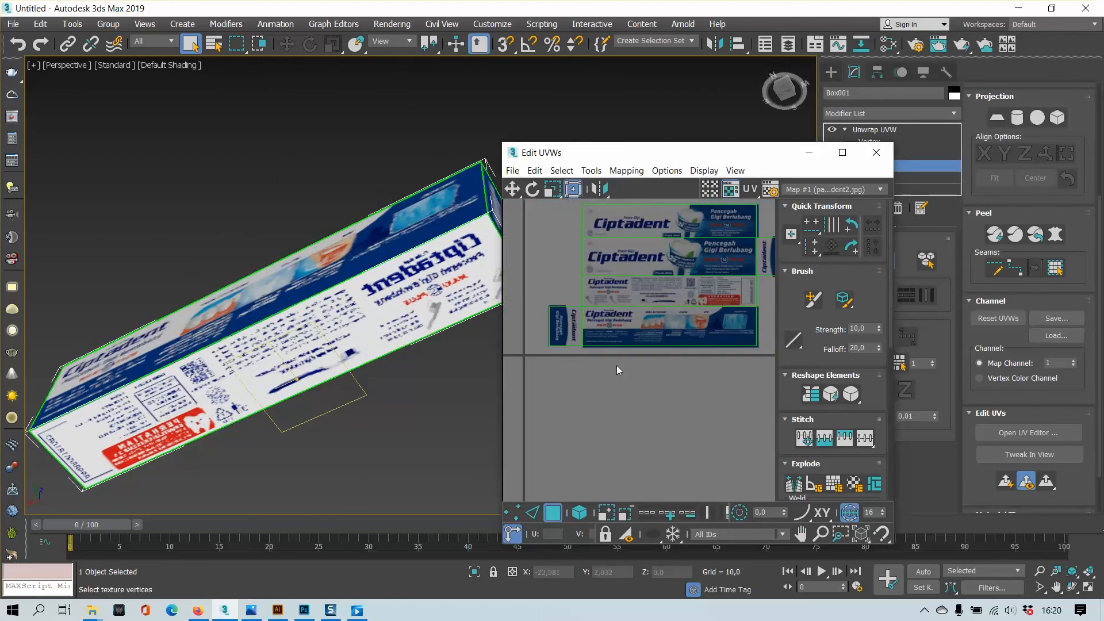
click(630, 287)
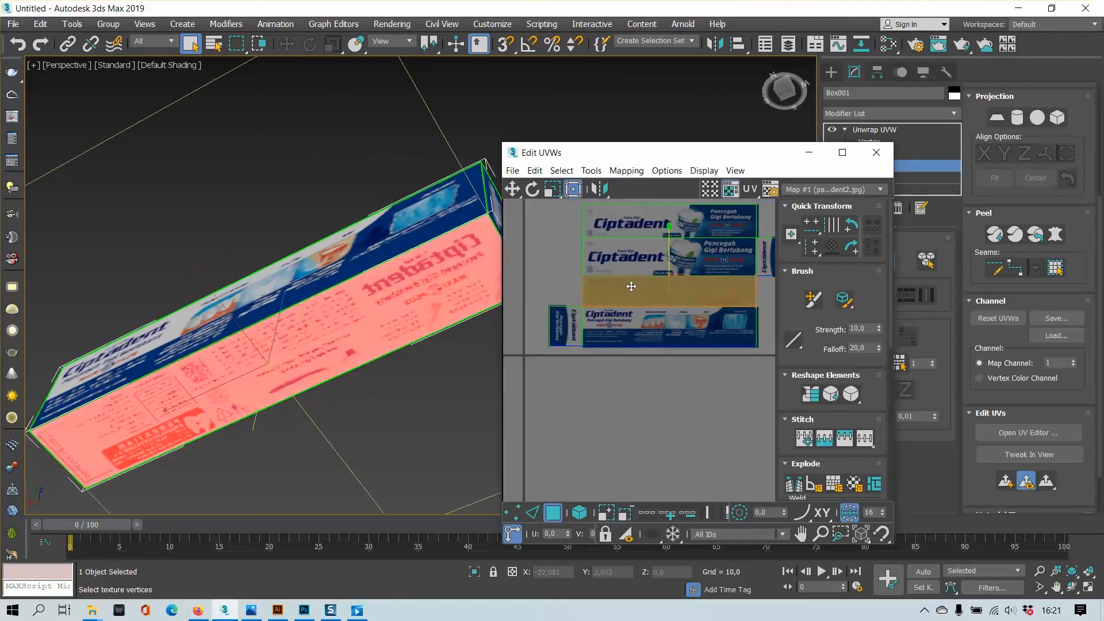
click(599, 195)
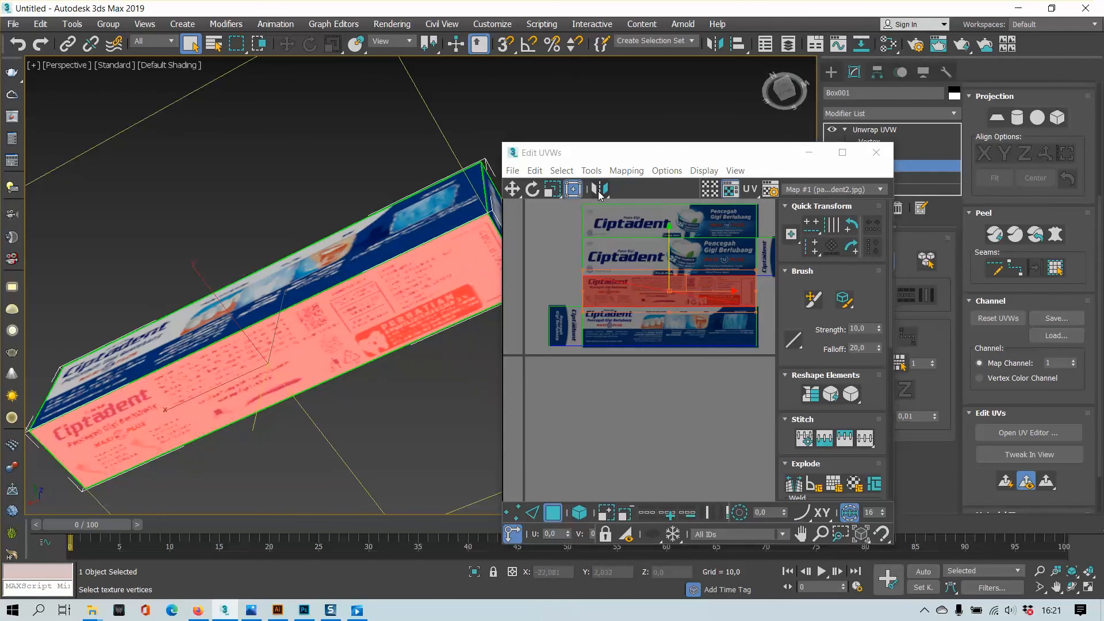
alt+middle_drag(253, 322, 294, 313)
click(412, 201)
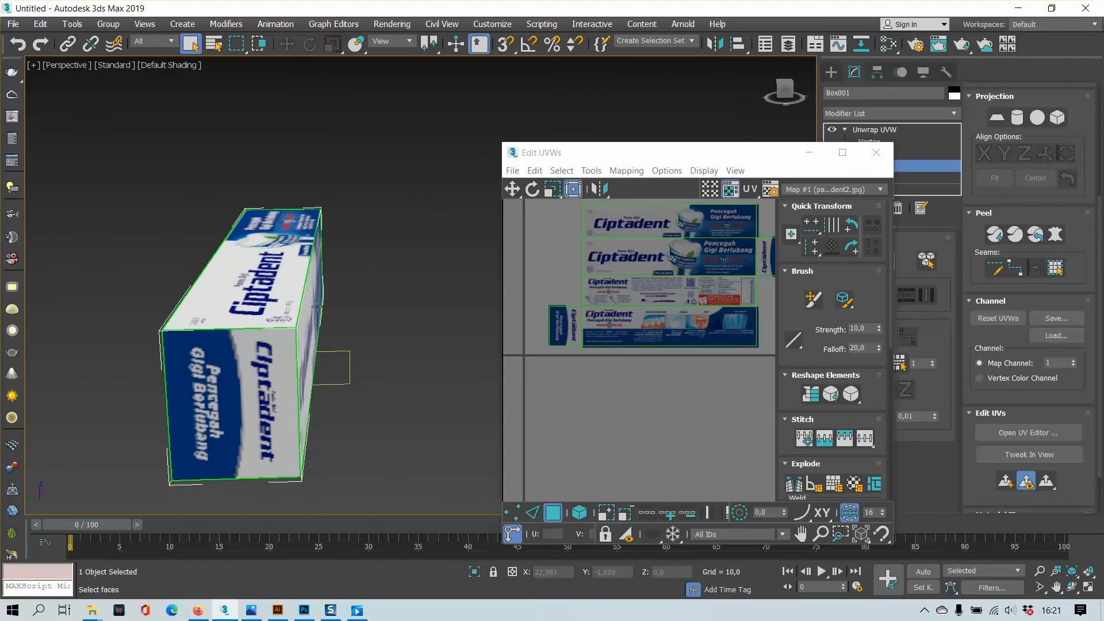
- Examine the box's corner edges up close and the matching panel seams in the maximized UV Editor
scroll(299, 320, up, 5)
scroll(288, 345, up, 3)
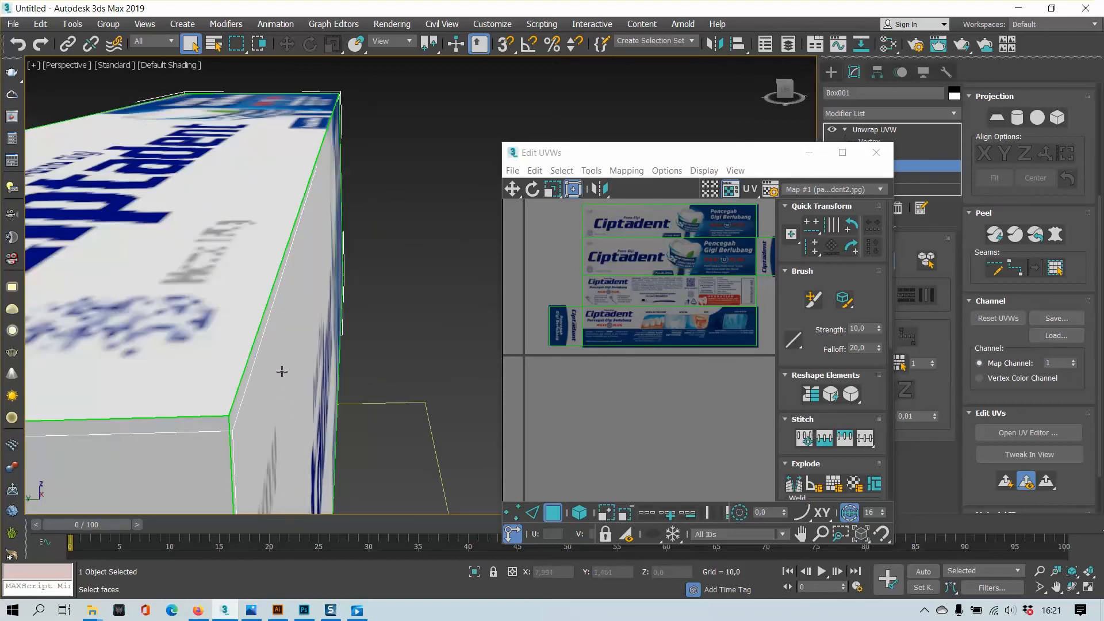
scroll(708, 282, down, 3)
scroll(708, 282, up, 5)
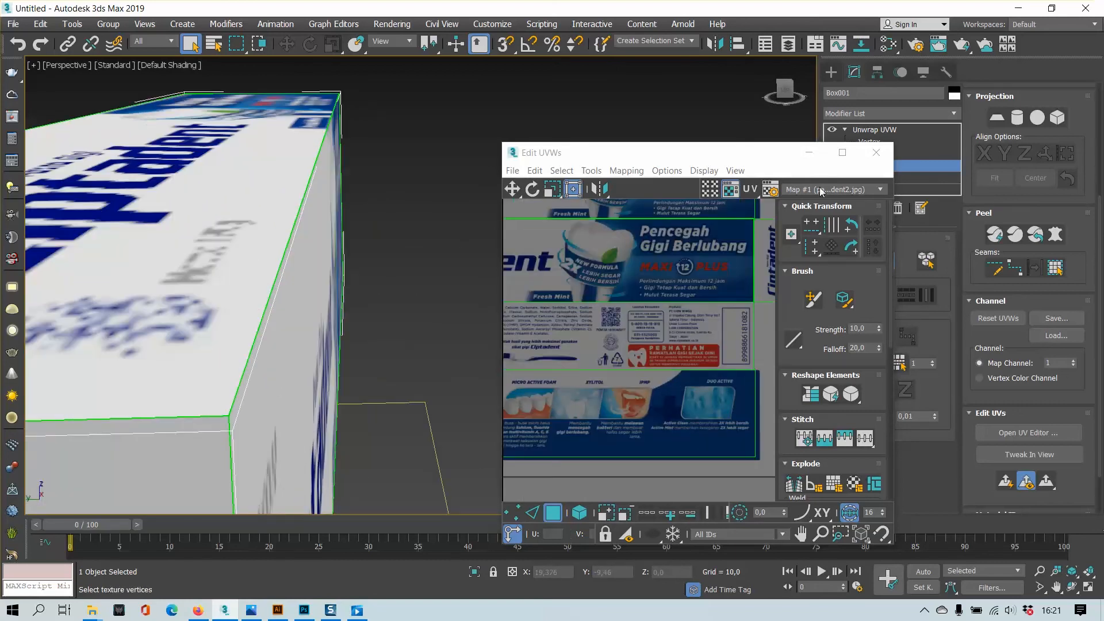
click(842, 152)
scroll(717, 170, up, 8)
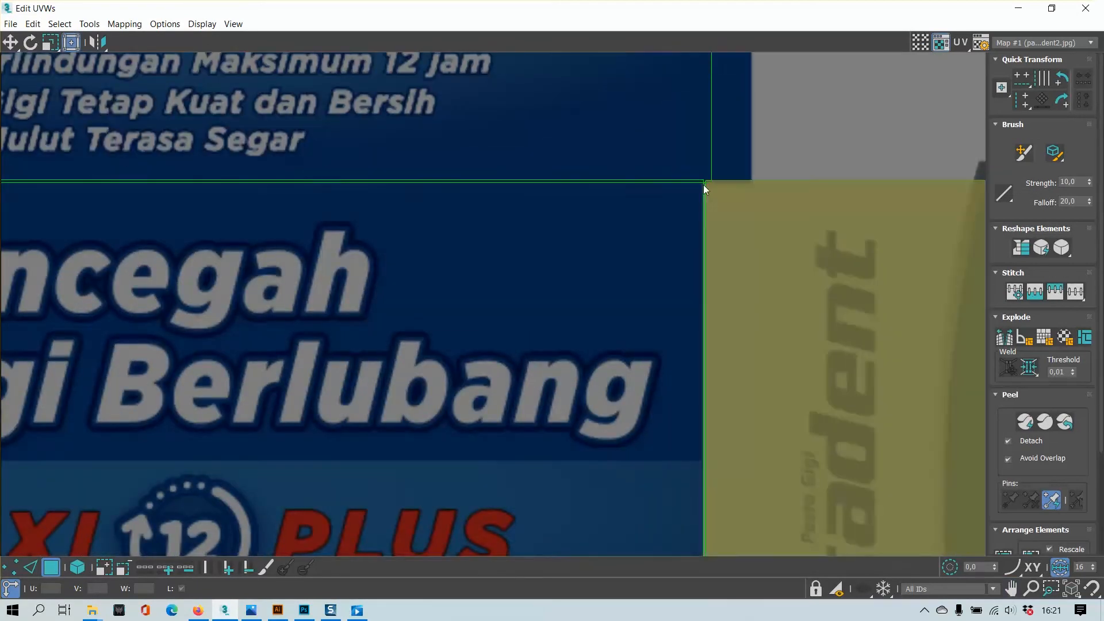
click(556, 158)
click(48, 478)
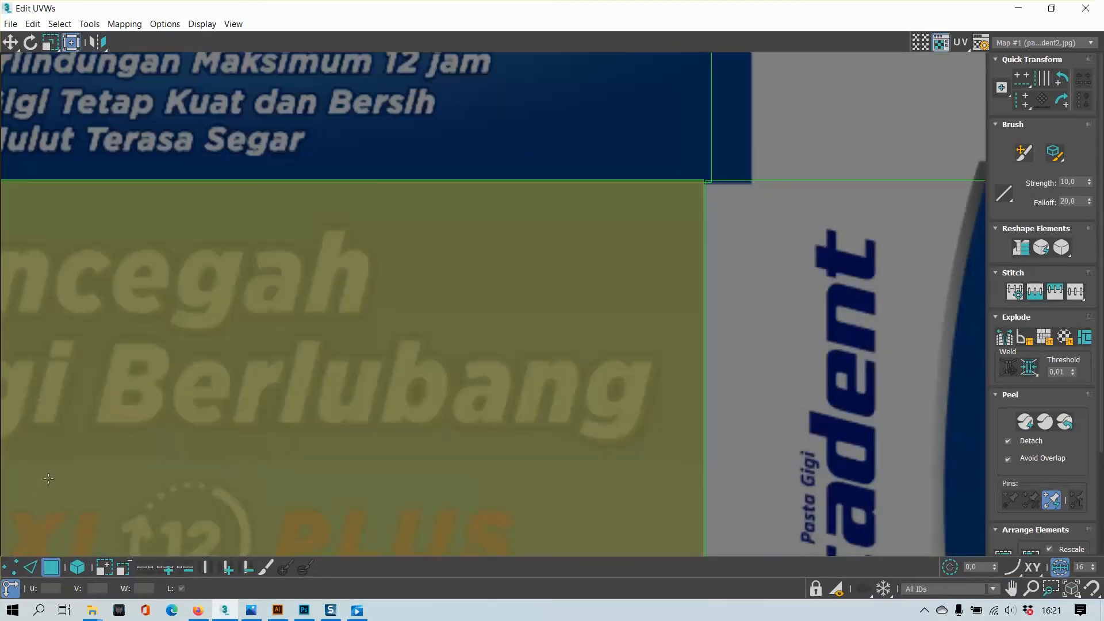
- Select the separate UV vertices at the second panel's upper right corner and stitch them together
click(10, 569)
drag(720, 183, 676, 214)
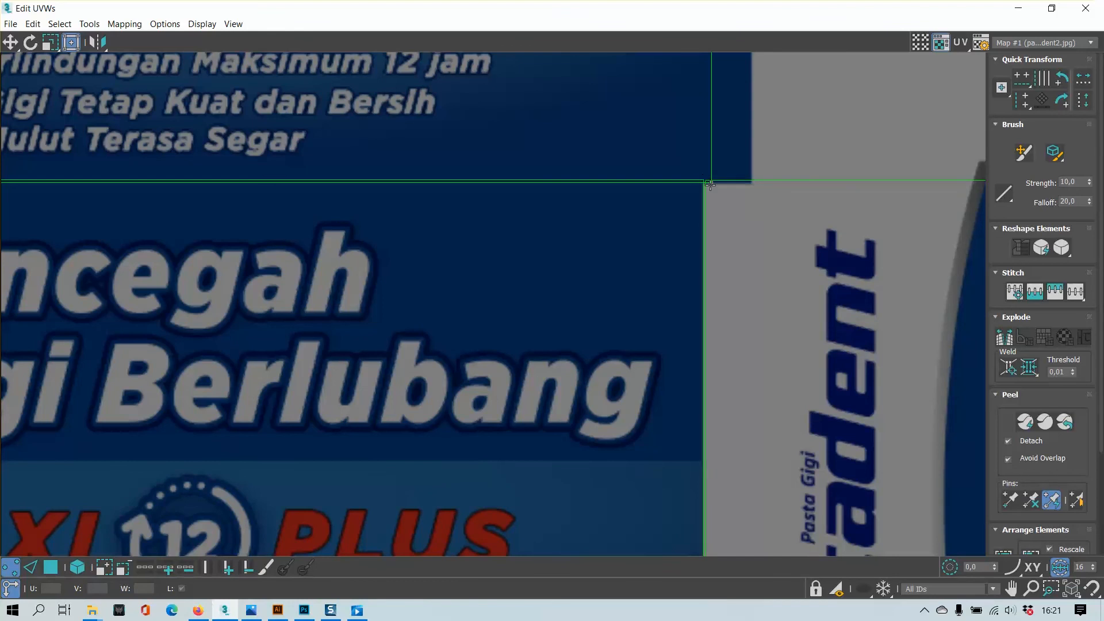
scroll(710, 184, up, 3)
click(679, 151)
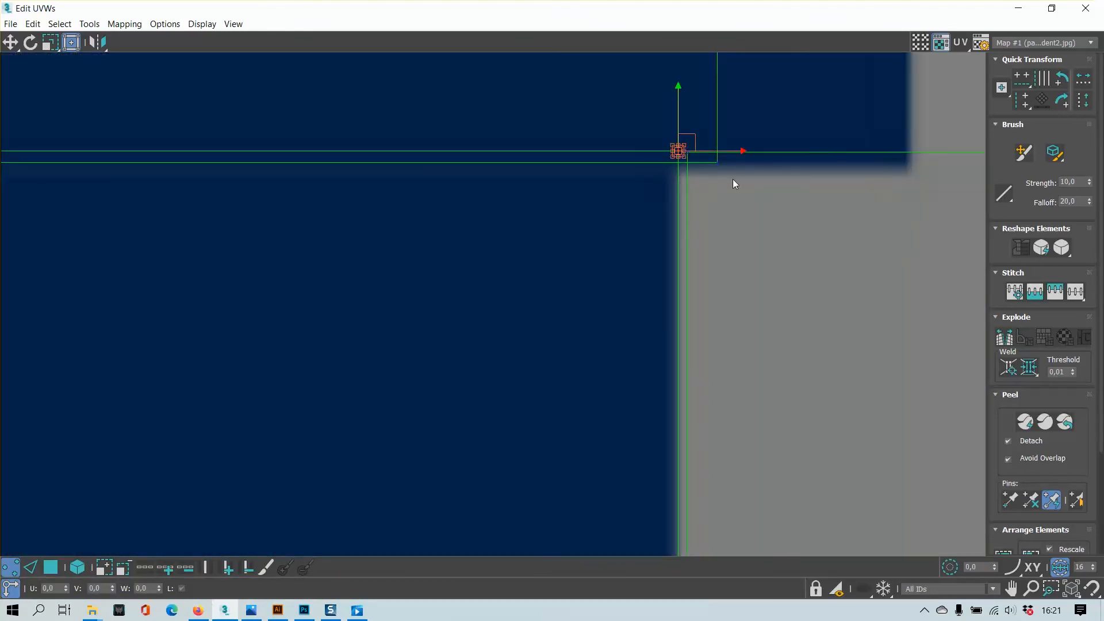
click(707, 176)
click(688, 152)
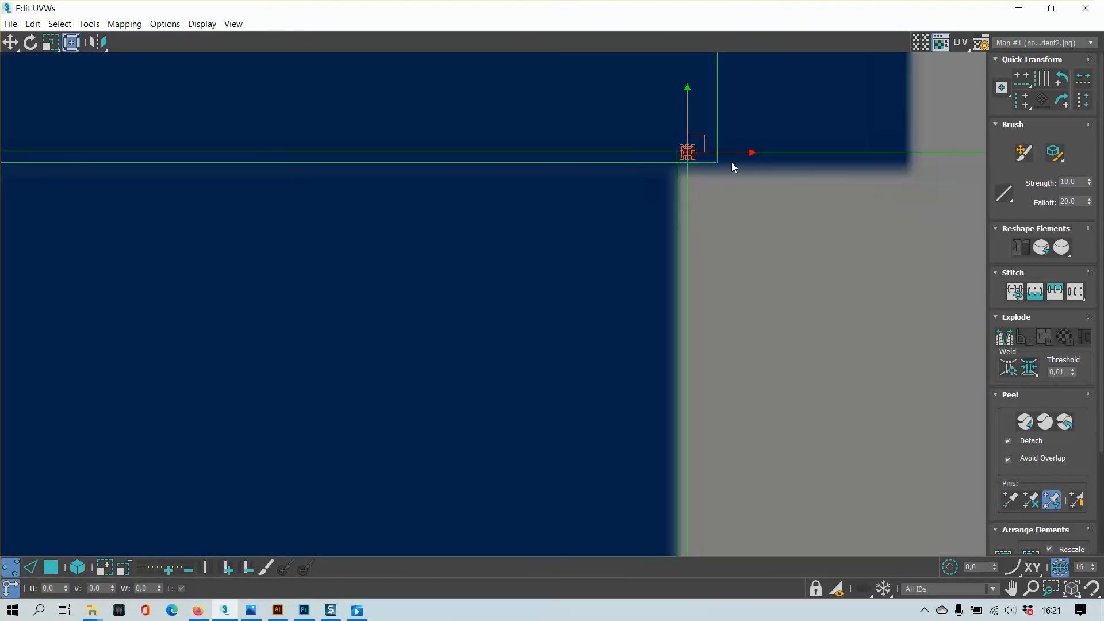
click(660, 152)
drag(756, 206, 755, 206)
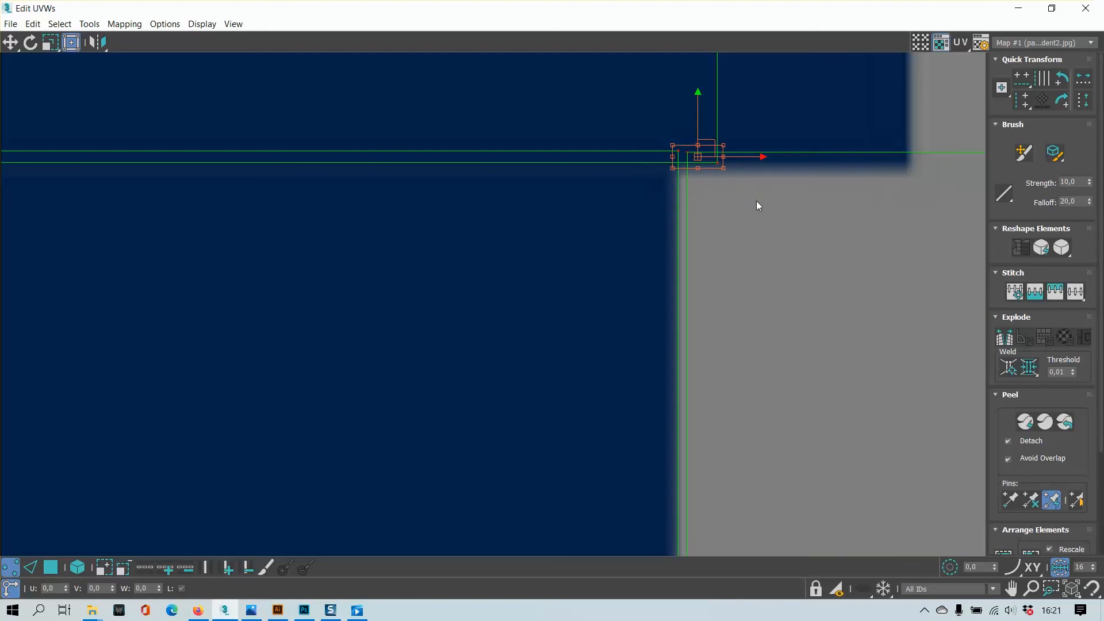
click(1016, 293)
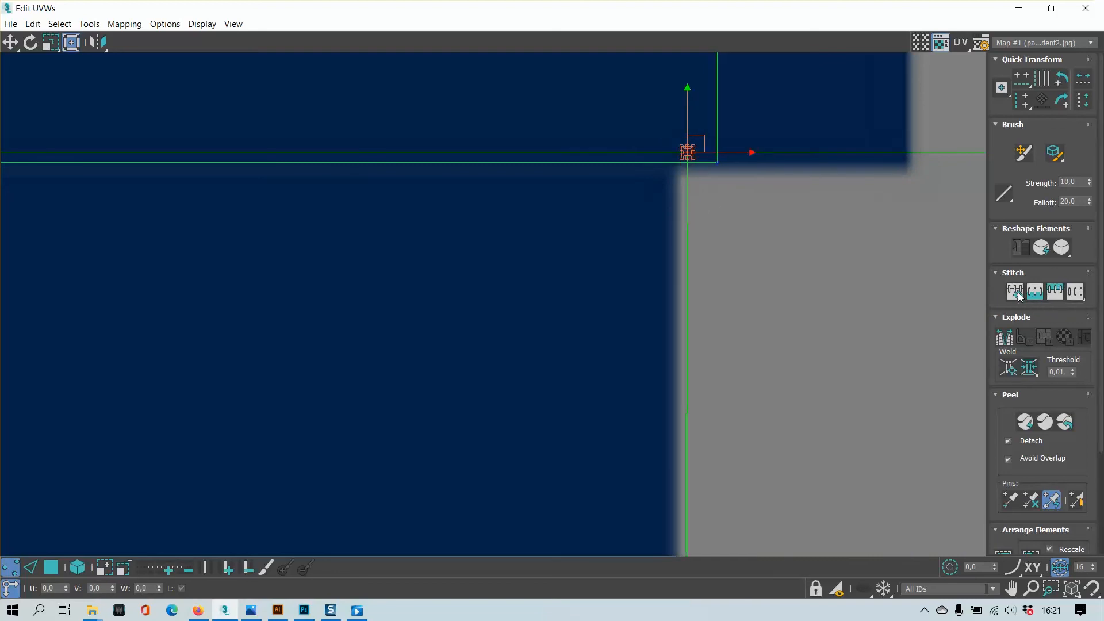
click(1020, 295)
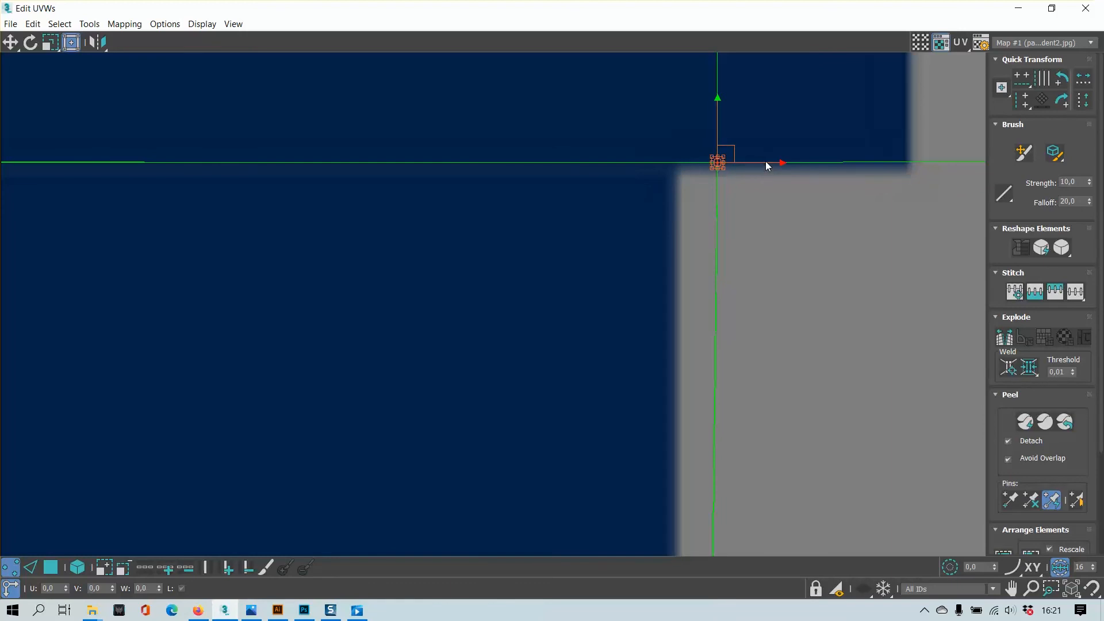
- Move the stitched vertex onto the second panel's upper right corner and bring the top panel's upper right vertex into vertical line with it
drag(769, 164, 728, 157)
scroll(746, 193, down, 5)
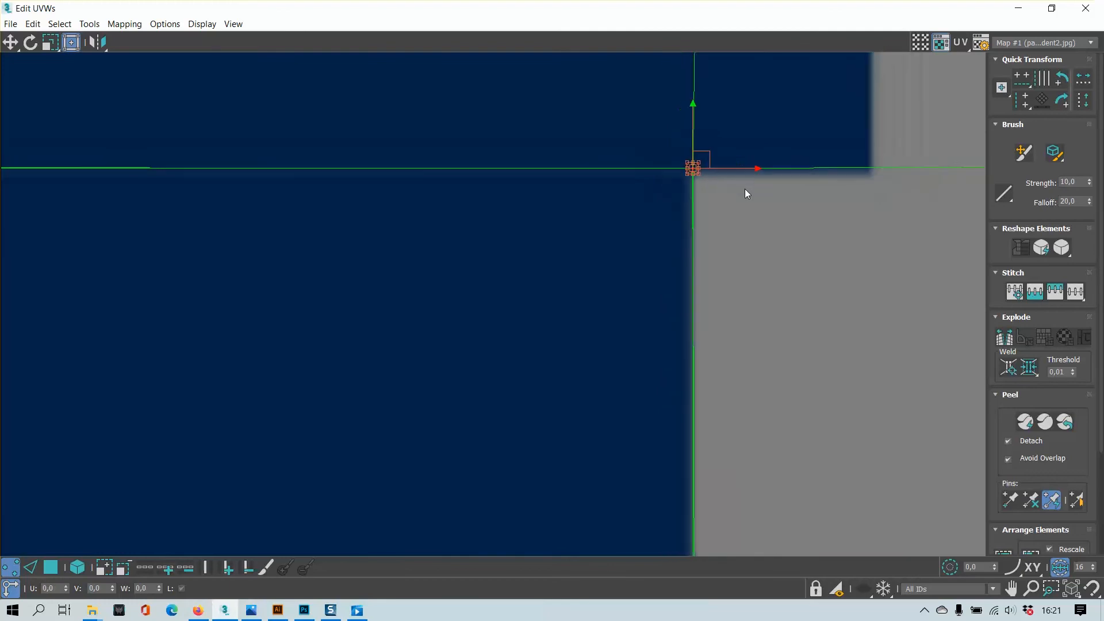
scroll(747, 189, down, 6)
scroll(776, 189, up, 4)
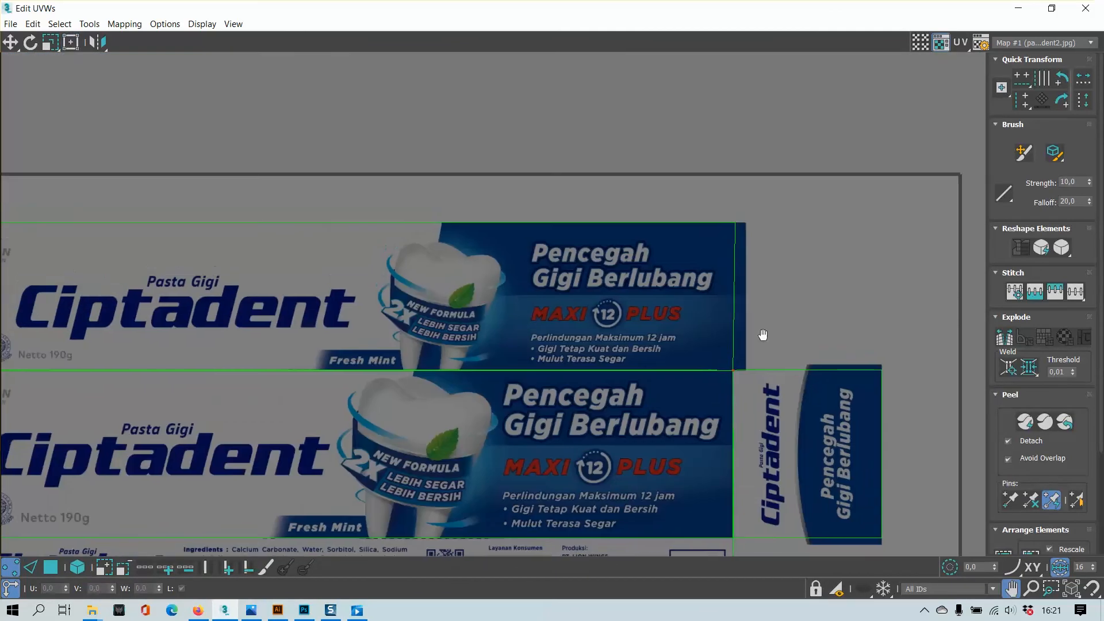
drag(687, 196, 687, 196)
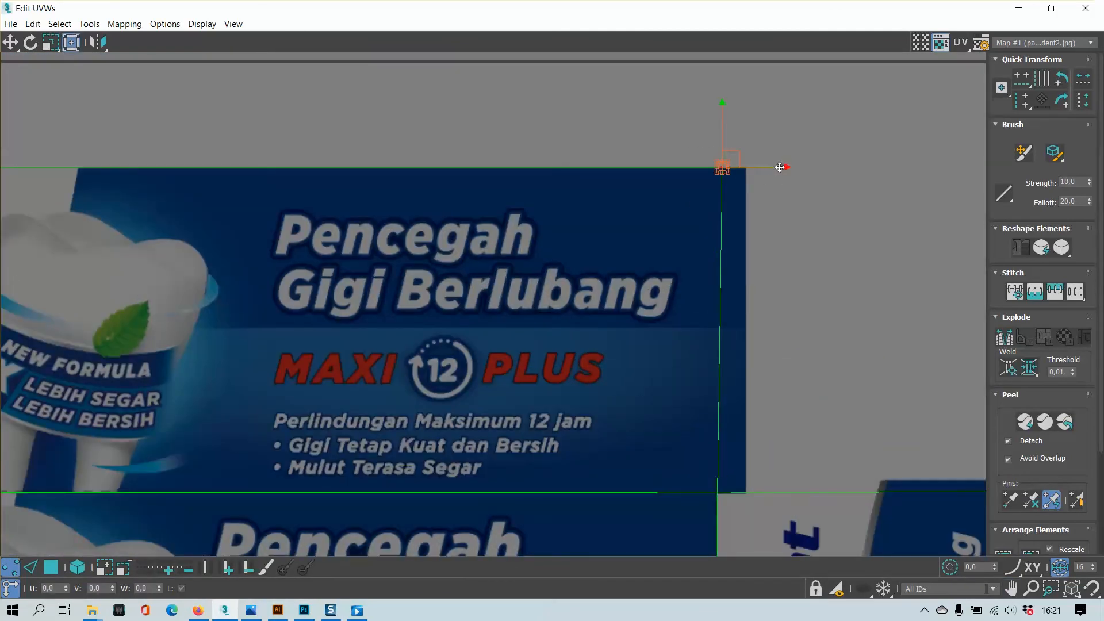
drag(779, 169, 775, 167)
- Stitch the UV vertices at the second panel's lower right corner and move the merged vertex onto the blue artwork's corner
scroll(801, 382, down, 2)
scroll(709, 391, up, 5)
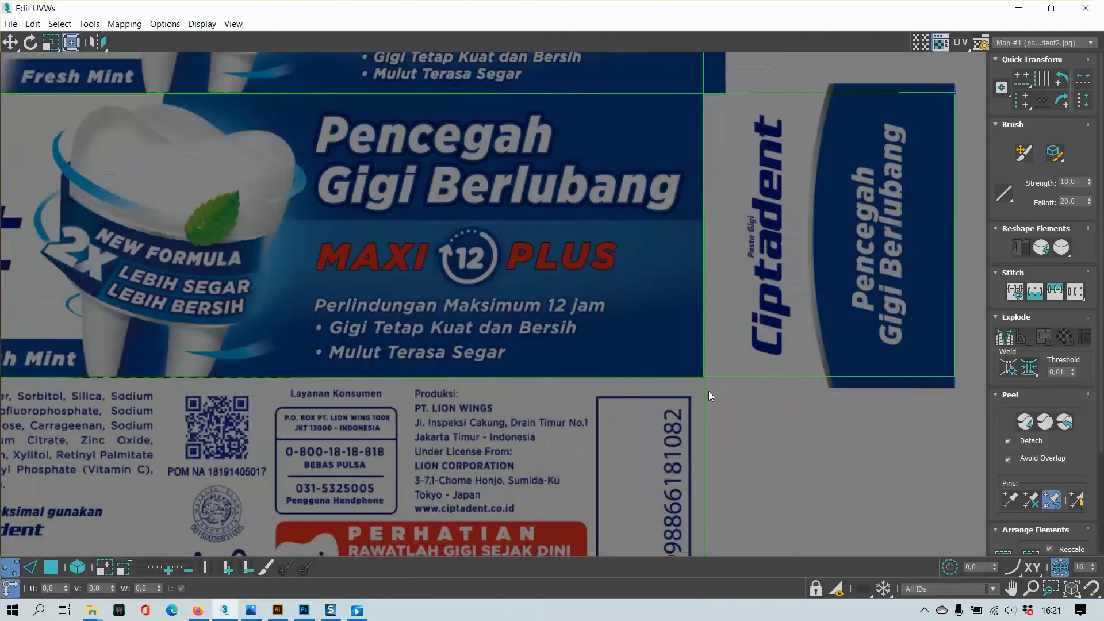
click(1030, 295)
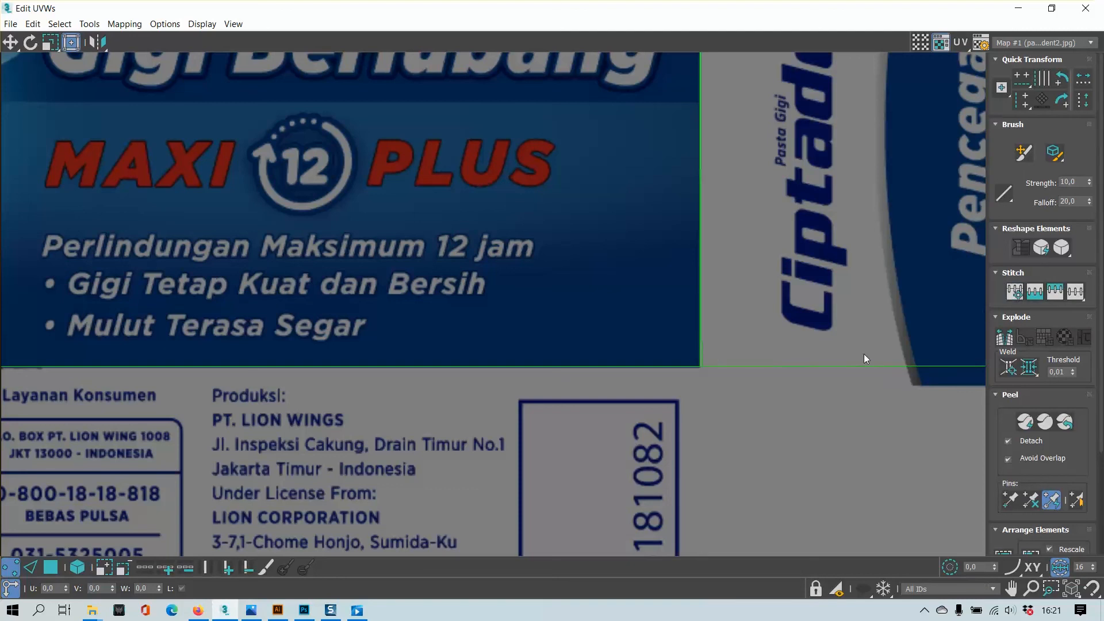
key(ctrl+z)
scroll(690, 365, up, 5)
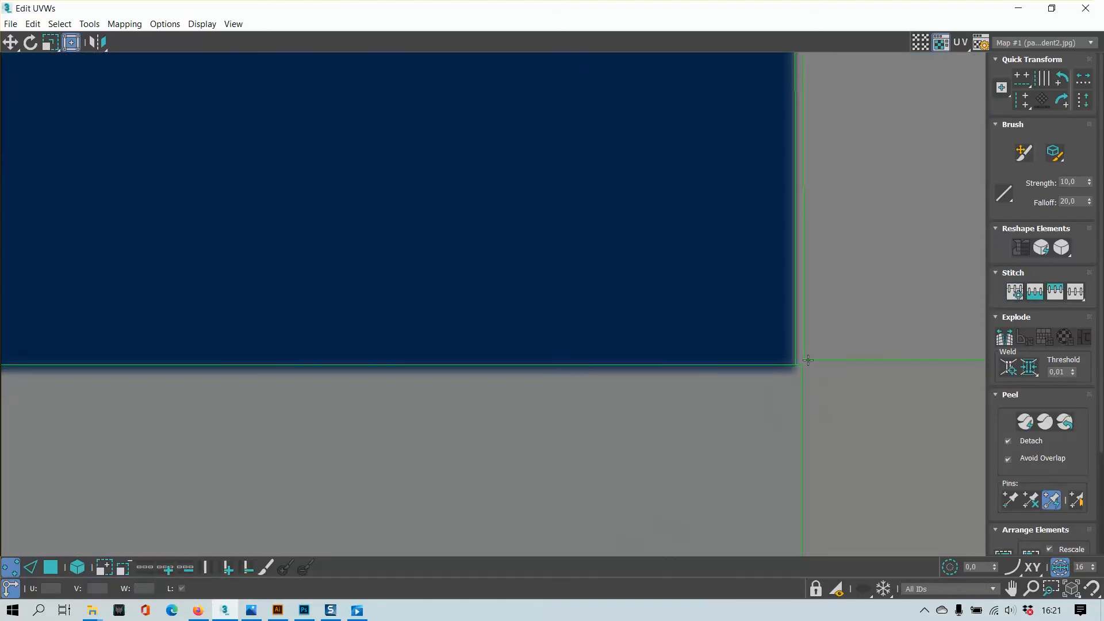
click(1041, 295)
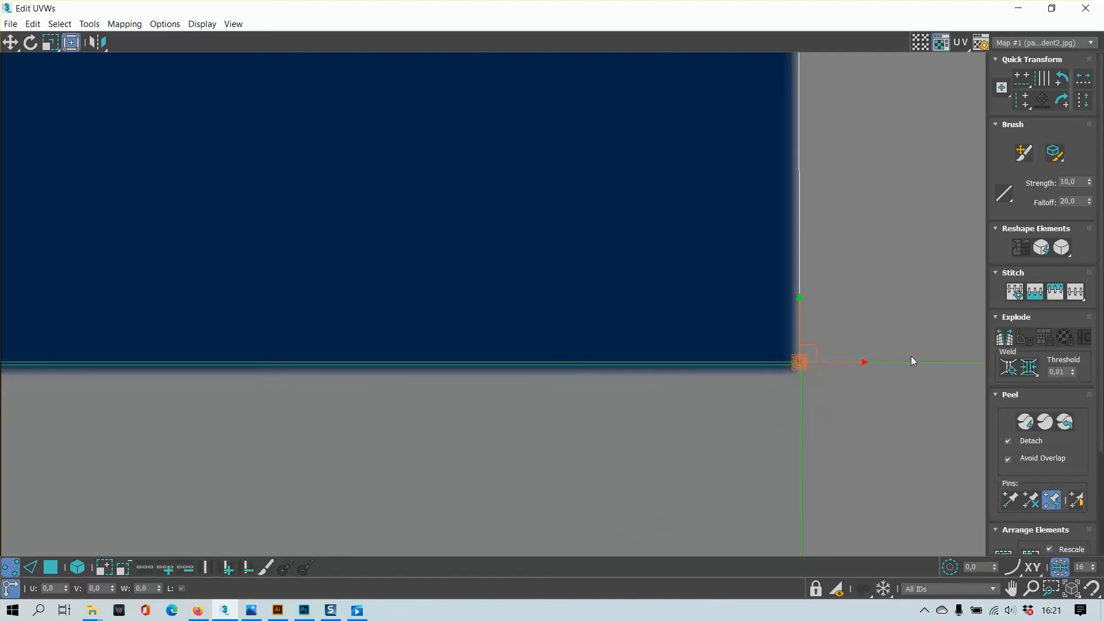
click(794, 369)
click(802, 365)
click(796, 367)
drag(803, 365, 799, 363)
drag(838, 330, 772, 384)
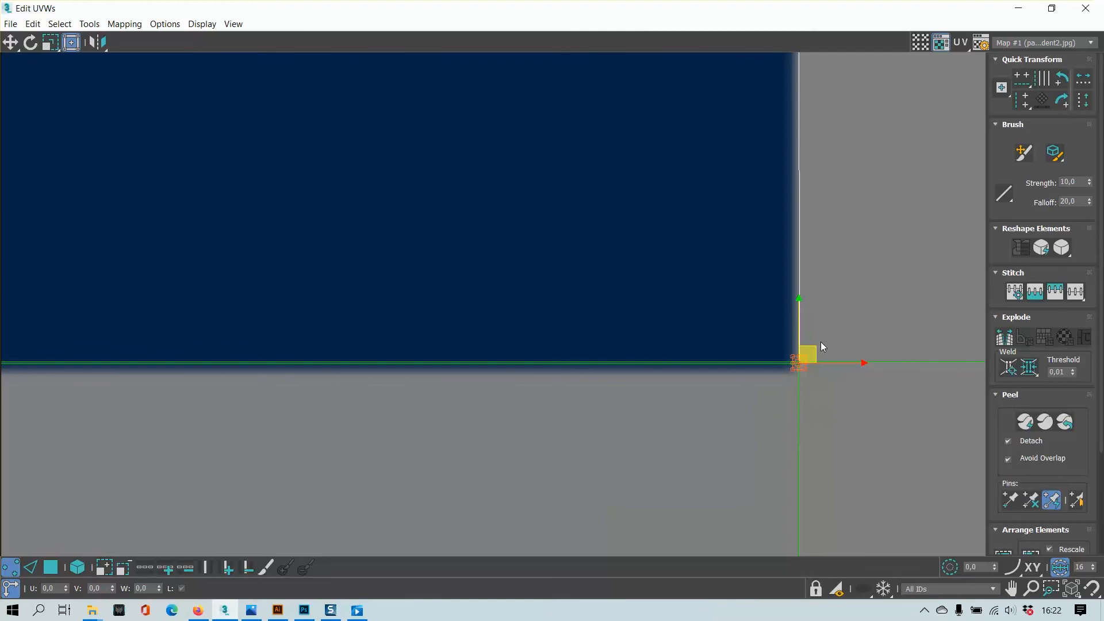
drag(816, 348, 811, 348)
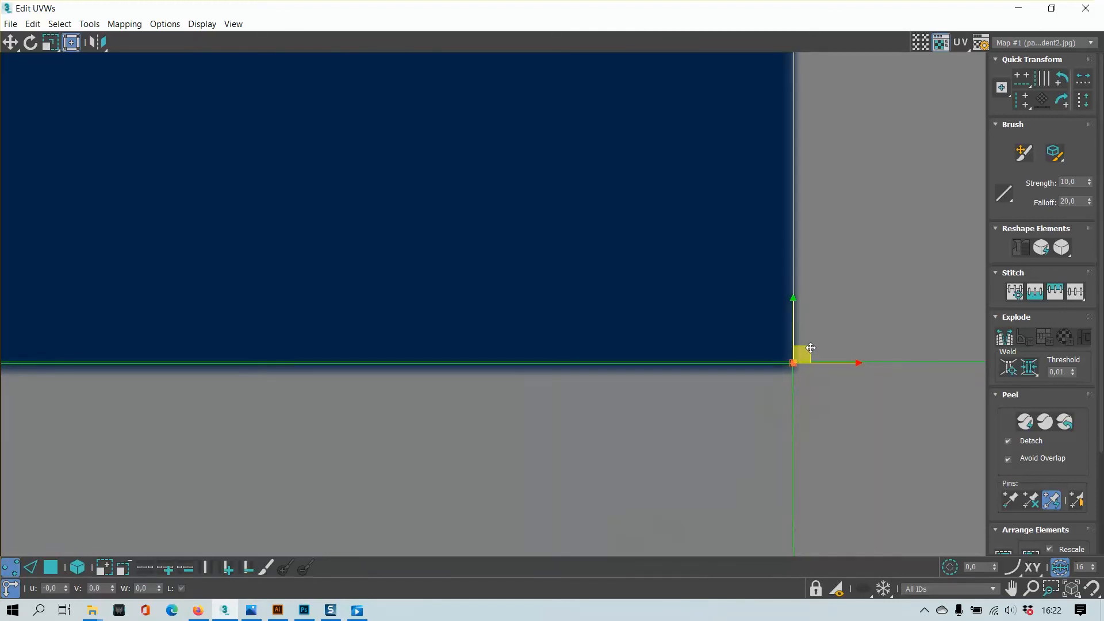
- Try to stitch the UV vertices at the right-hand corner where the ingredients panel meets the blue bottom panel
scroll(811, 348, down, 6)
scroll(761, 335, up, 10)
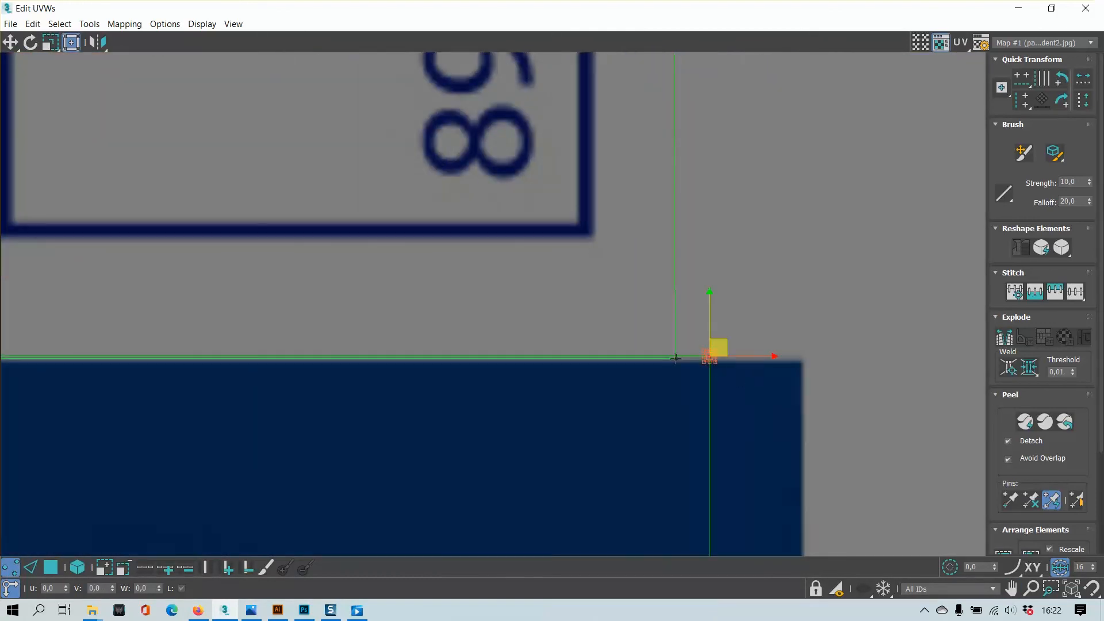
click(1037, 299)
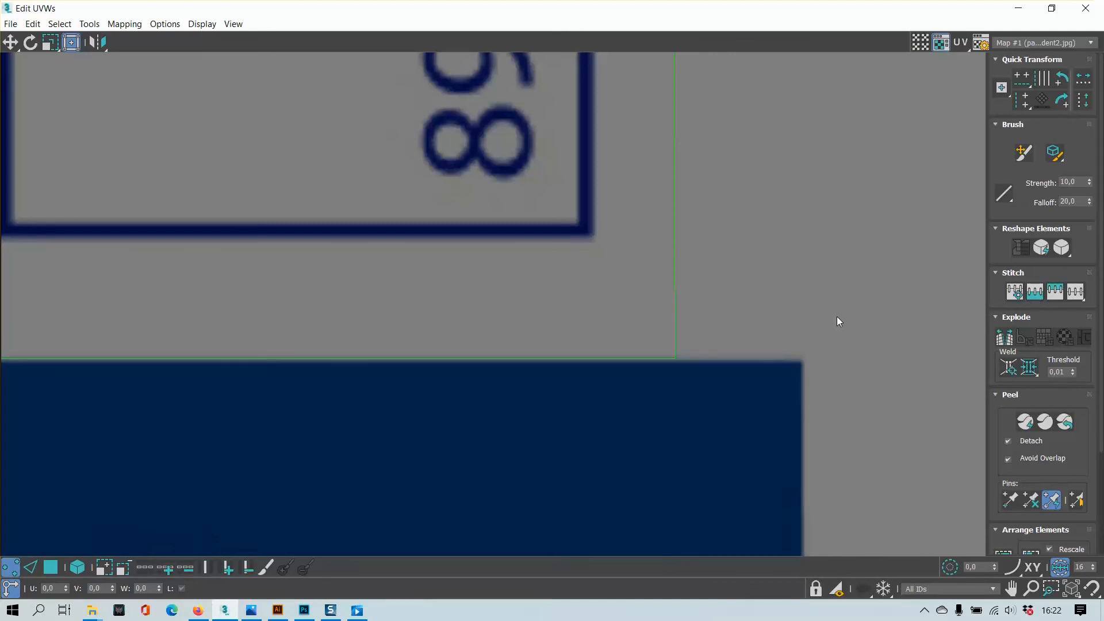
key(ctrl+z)
drag(808, 321, 671, 389)
click(1013, 291)
scroll(719, 317, down, 4)
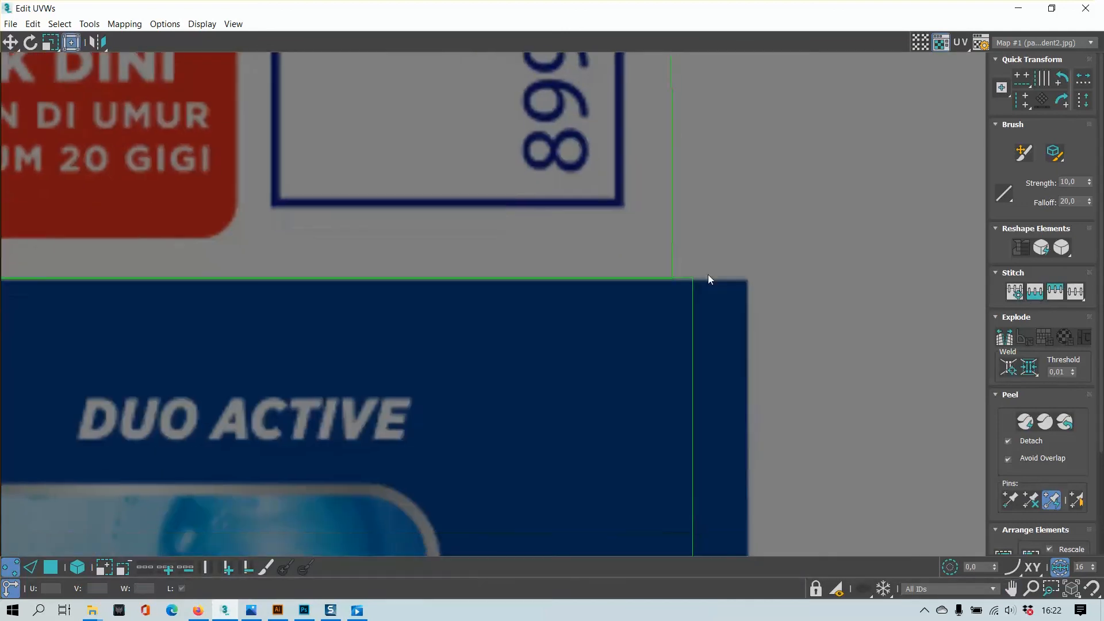
scroll(714, 236, down, 5)
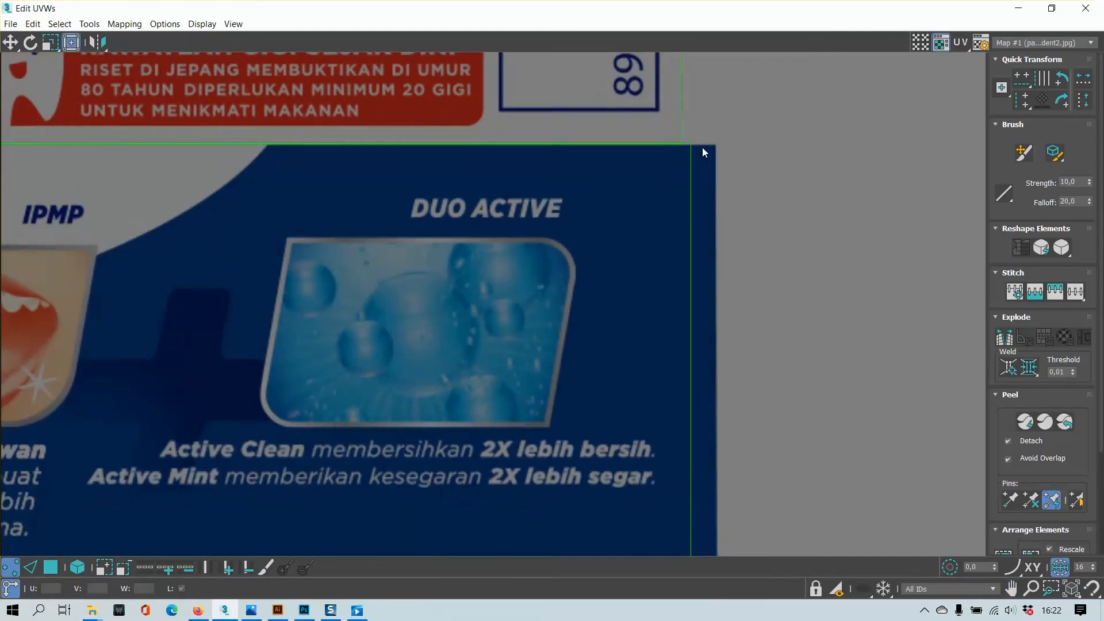
- Move the bottom panel's right UV edge inward into line with the ingredients panel's right edge, and deselect it
scroll(712, 178, up, 2)
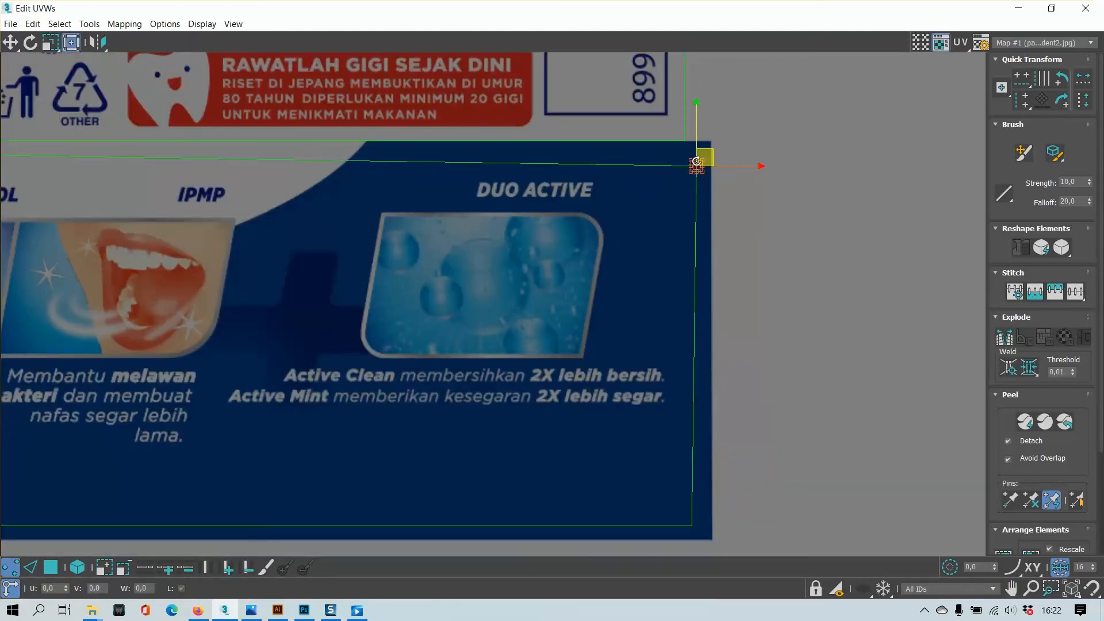
key(2)
click(692, 236)
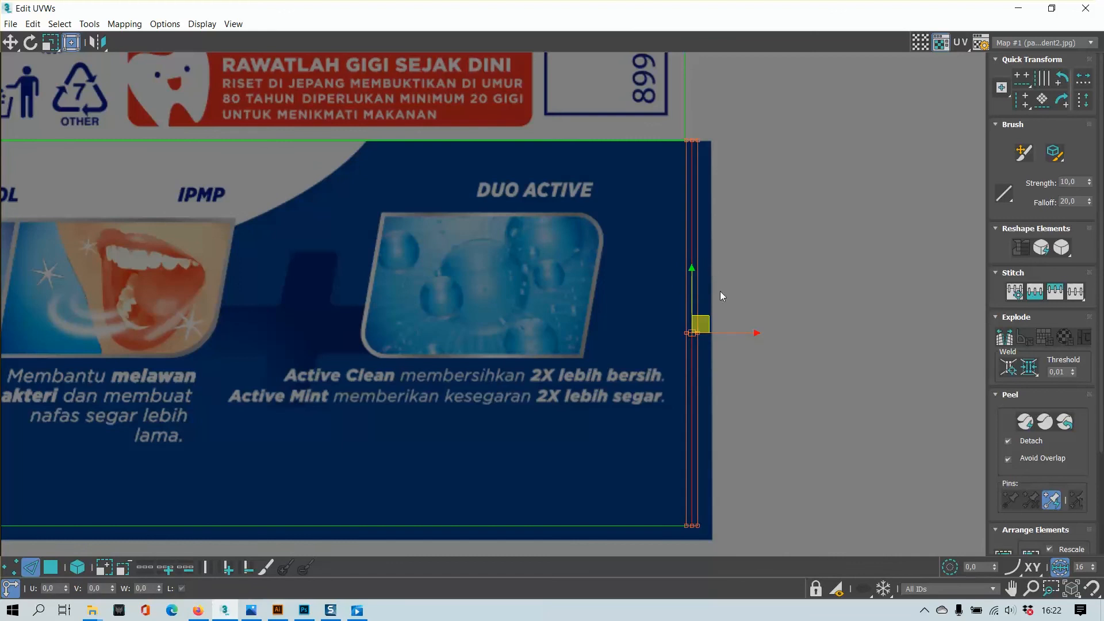
scroll(720, 291, up, 3)
drag(729, 341, 721, 343)
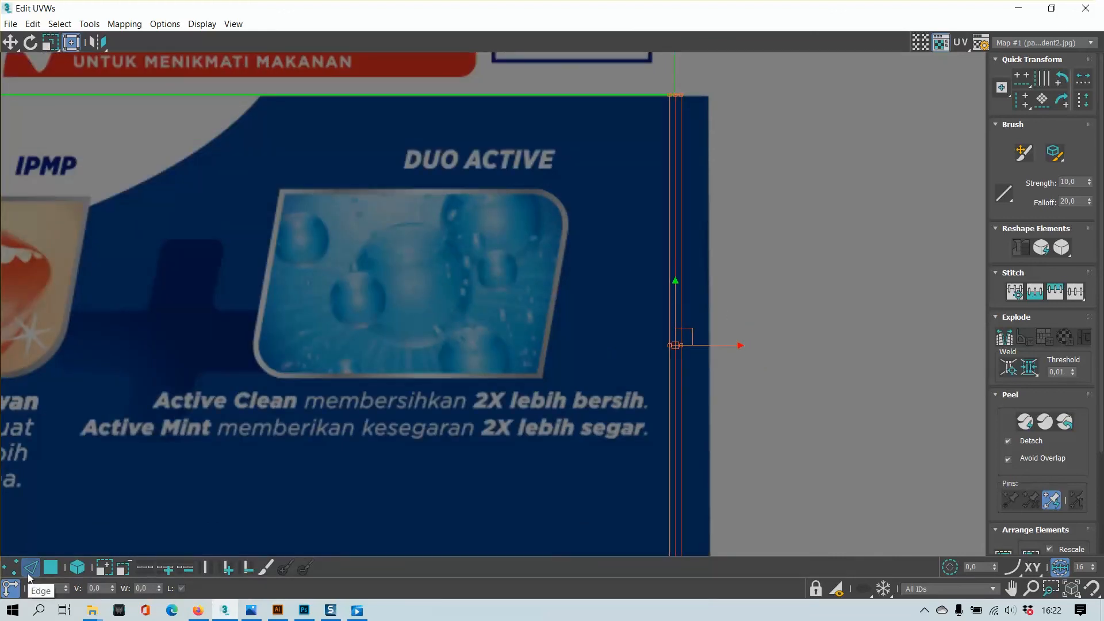
click(749, 284)
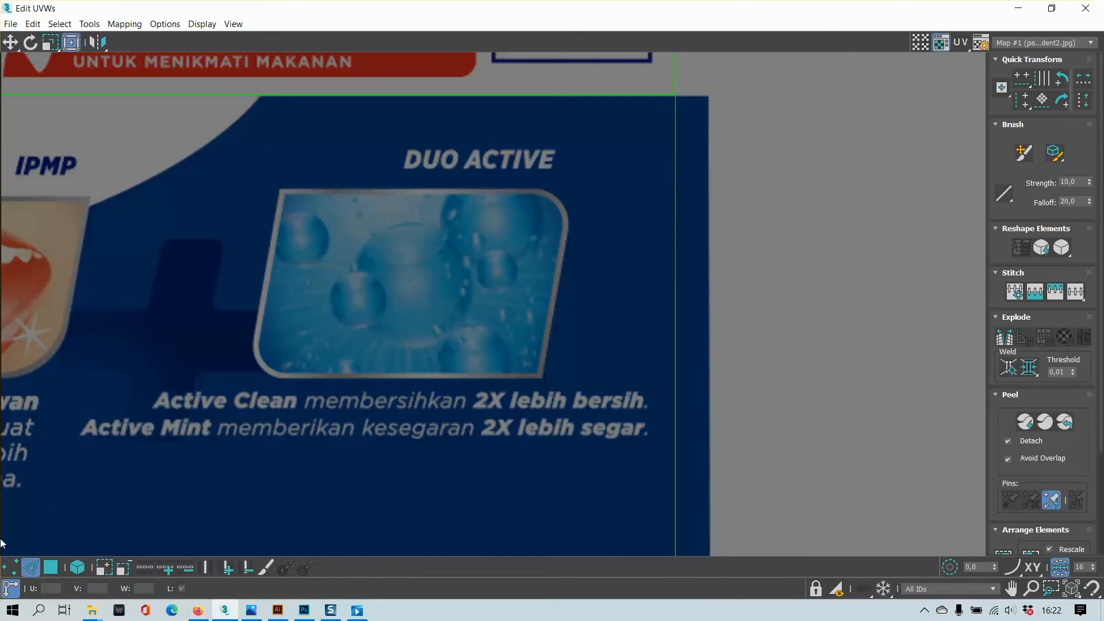
click(10, 568)
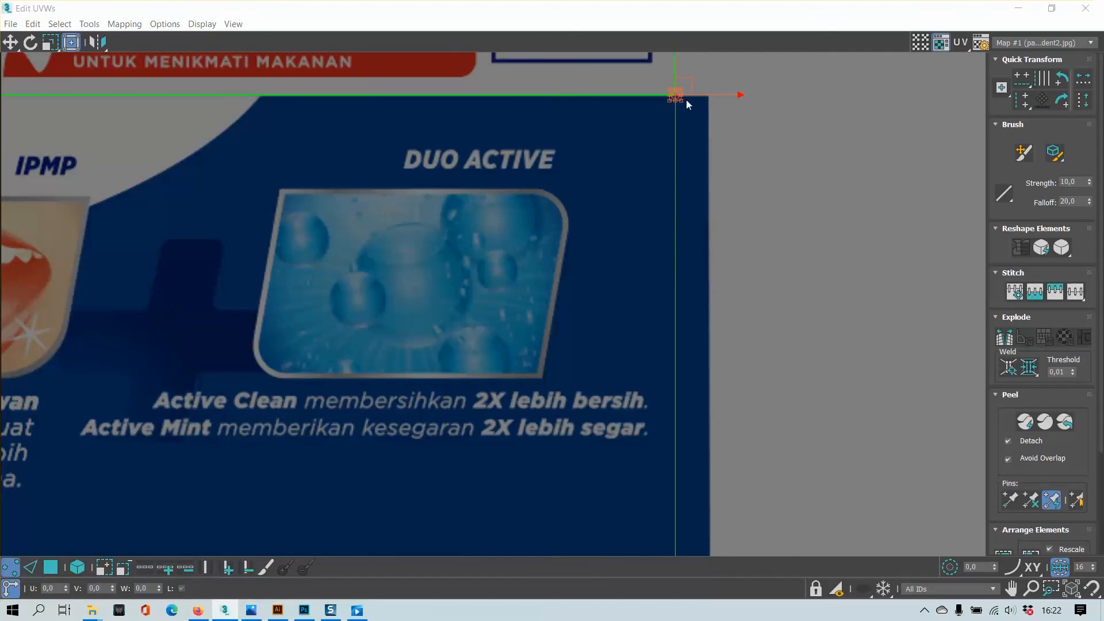
click(31, 567)
click(675, 341)
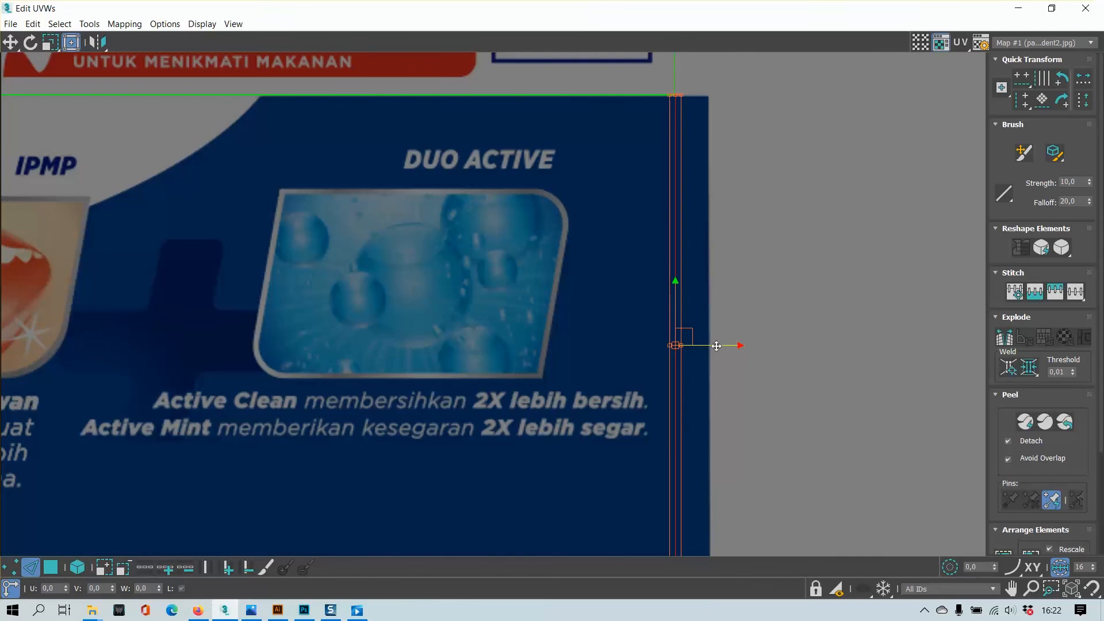
click(490, 299)
- Scale the left column of UV vertices across all four panels horizontally into one vertical line, and deselect it
scroll(441, 283, down, 8)
middle_drag(441, 283, 716, 349)
scroll(441, 294, up, 10)
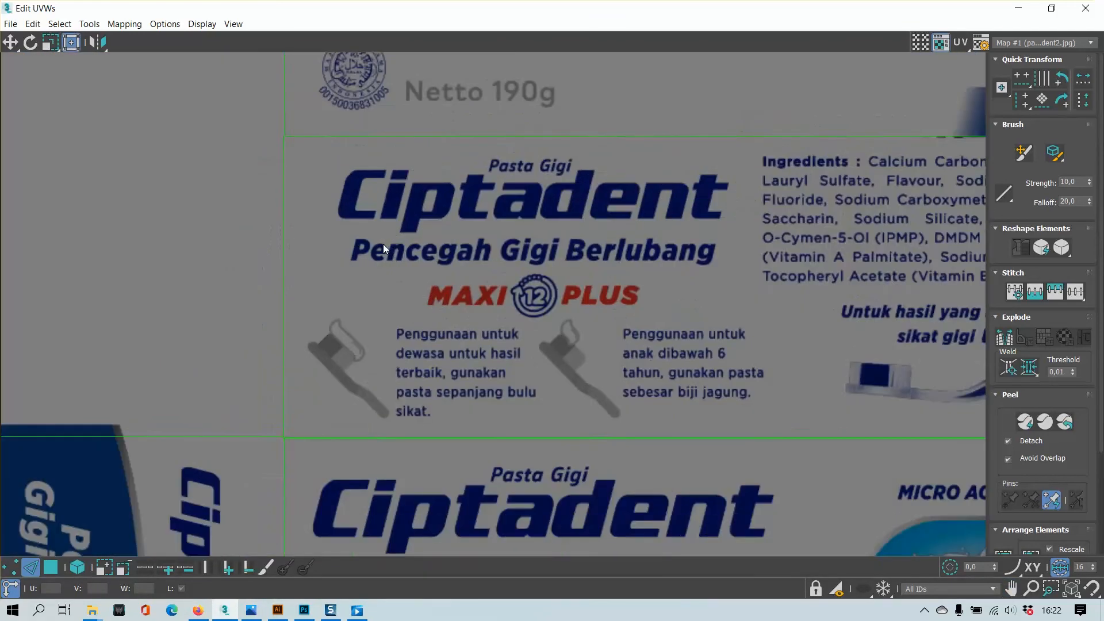
scroll(354, 266, down, 8)
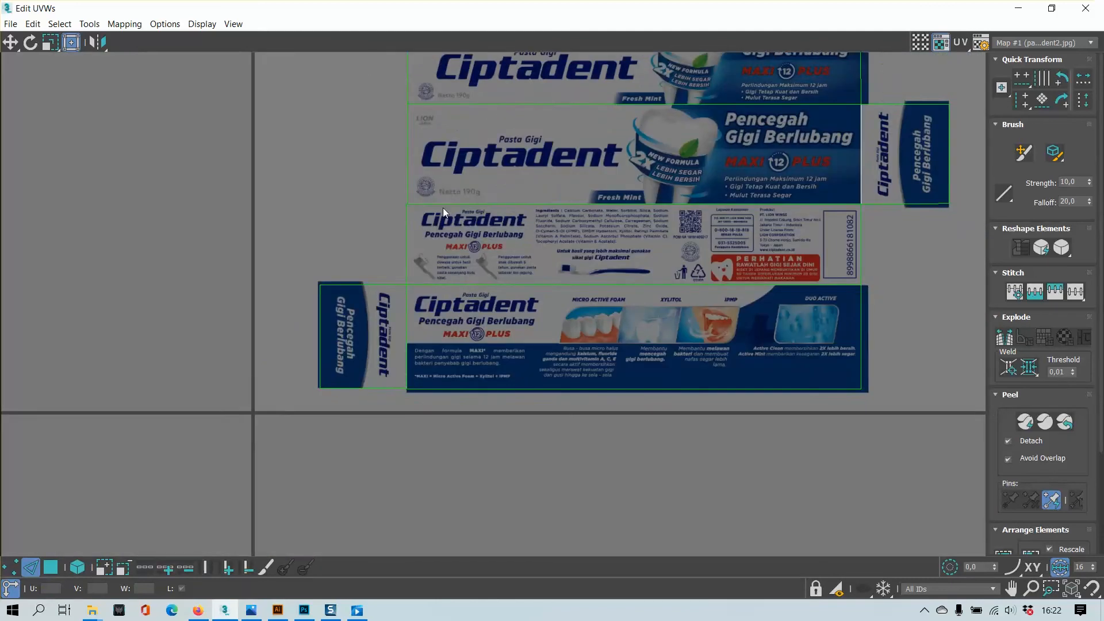
middle_drag(444, 211, 437, 267)
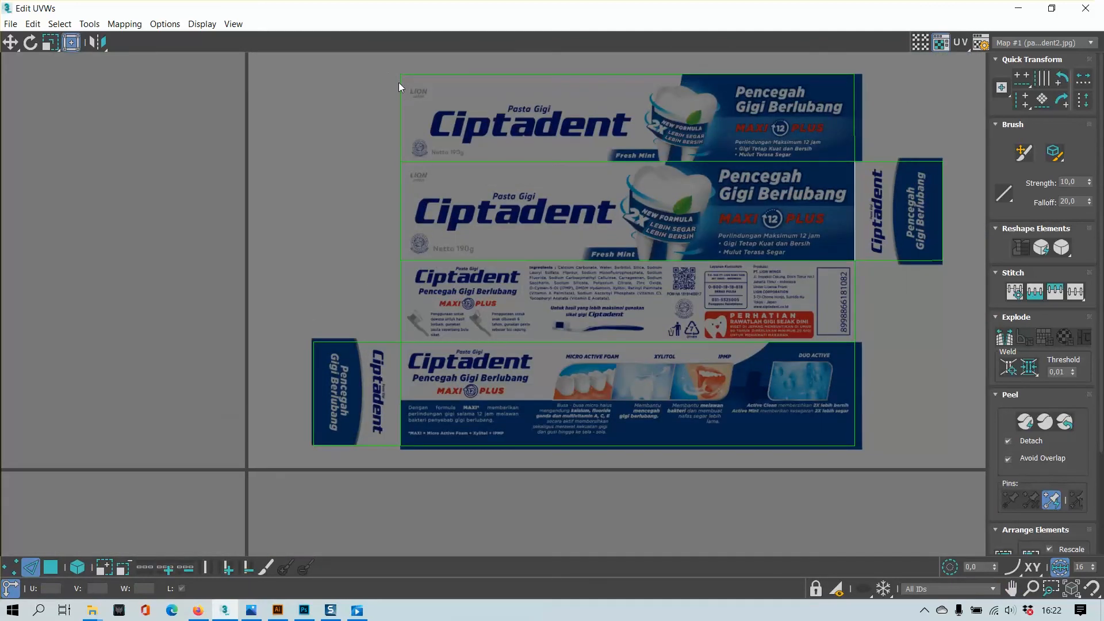
key(1)
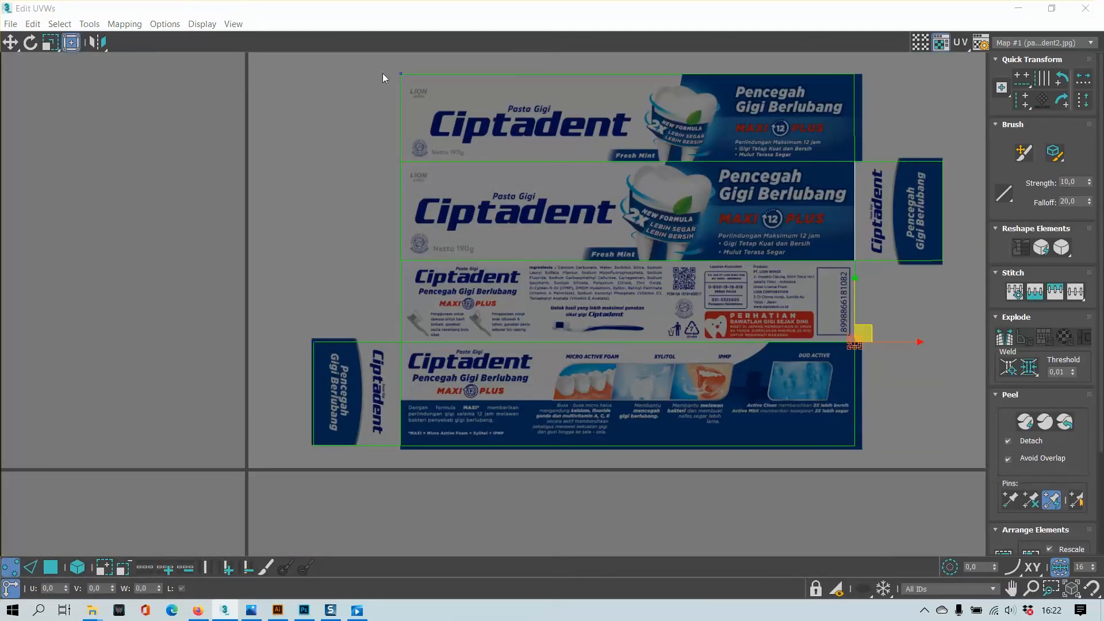
drag(383, 73, 431, 473)
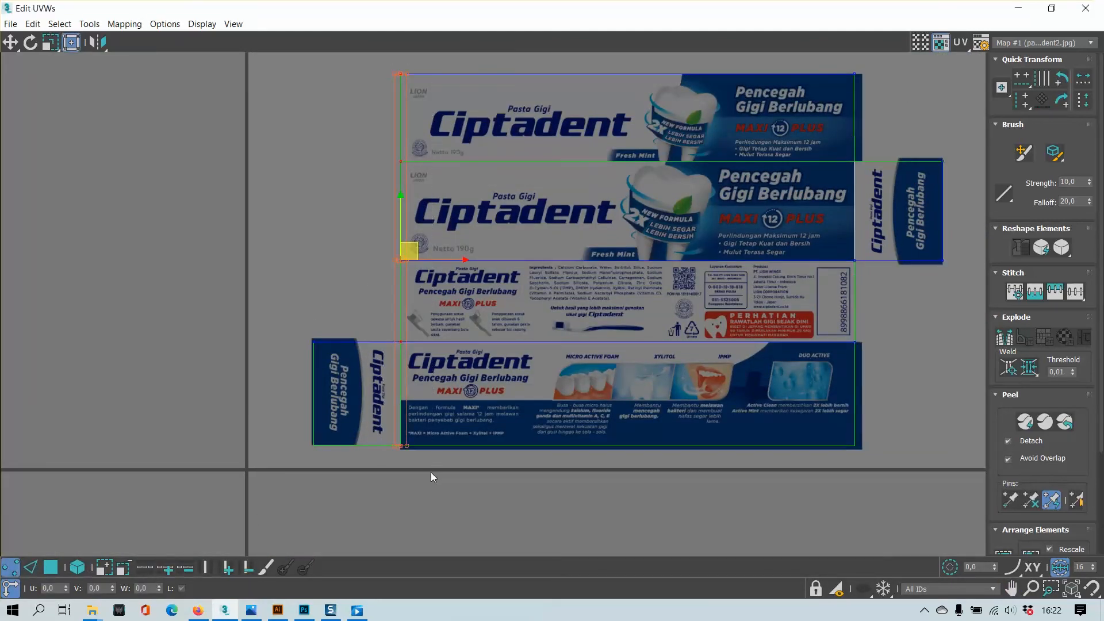
scroll(412, 85, up, 10)
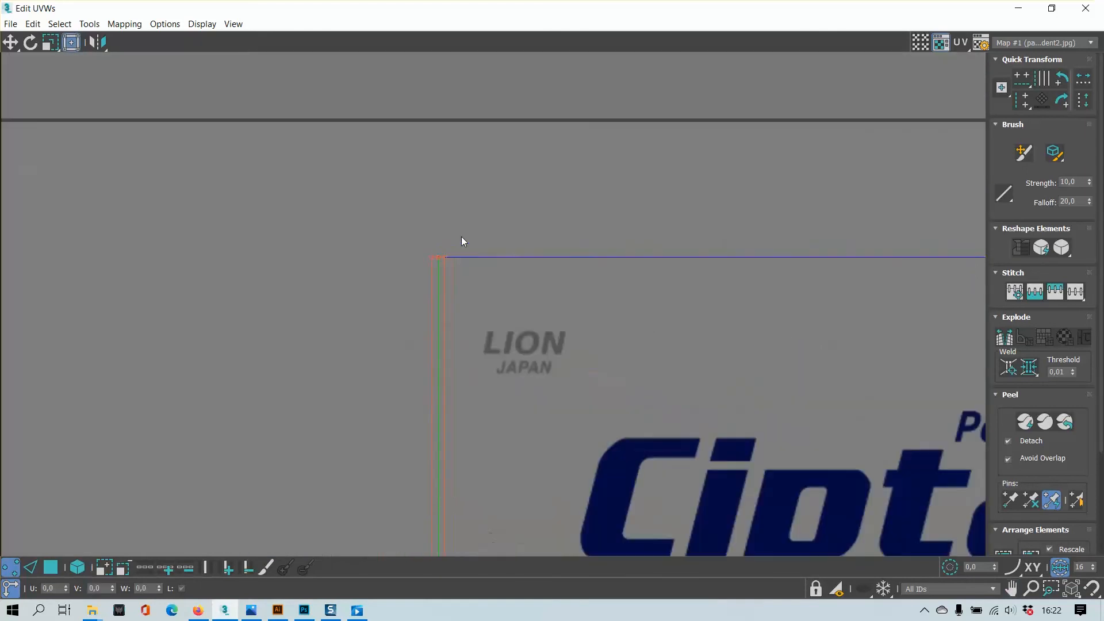
drag(444, 257, 442, 257)
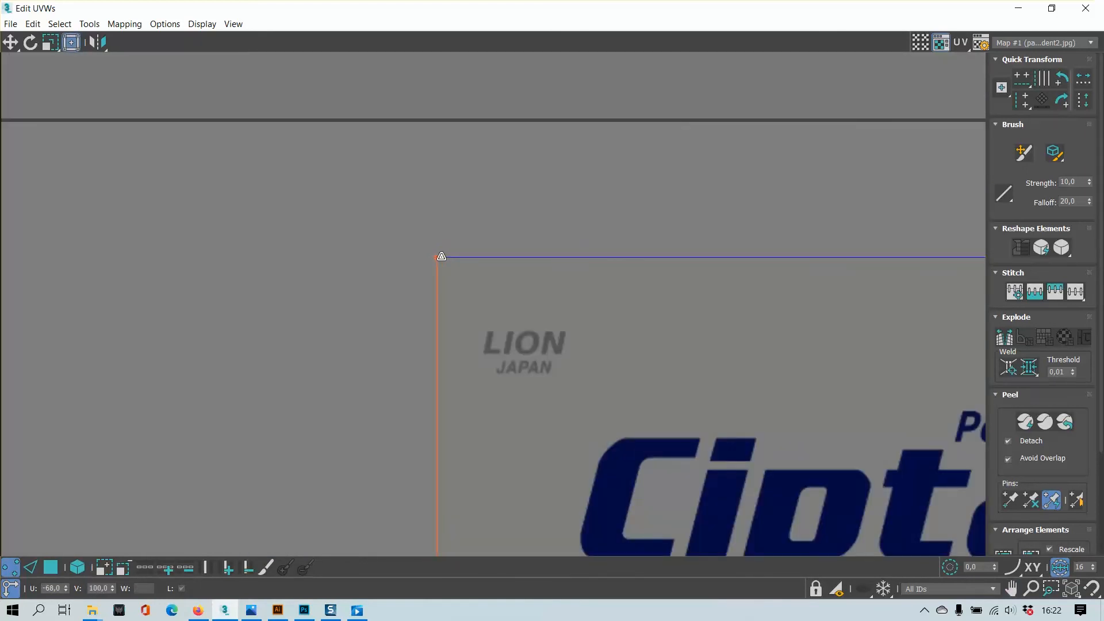
scroll(472, 285, down, 6)
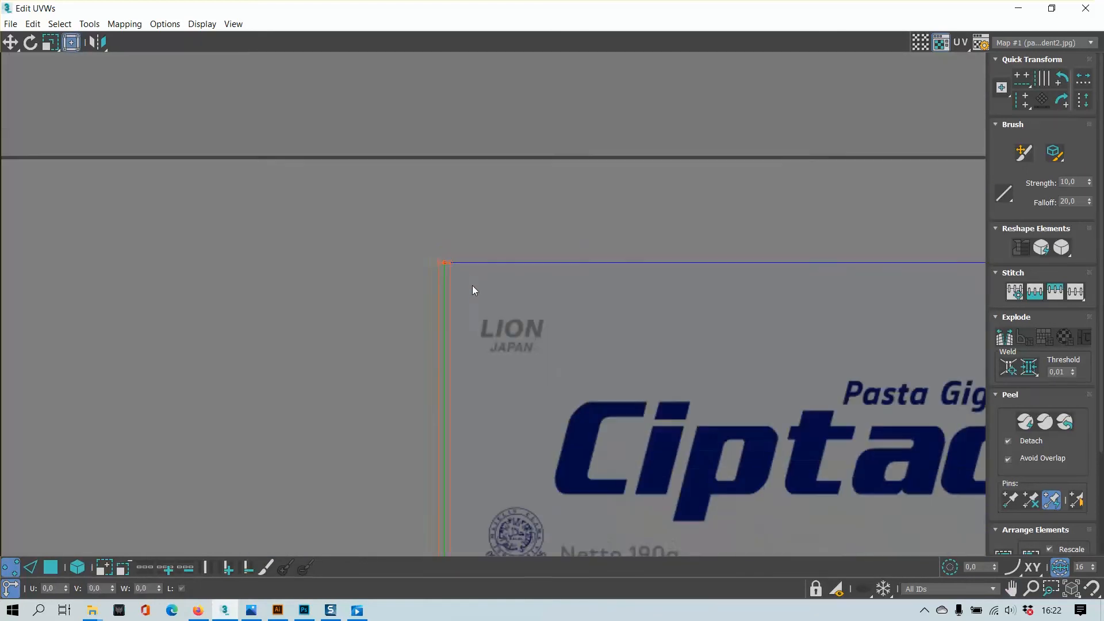
middle_drag(489, 546, 492, 363)
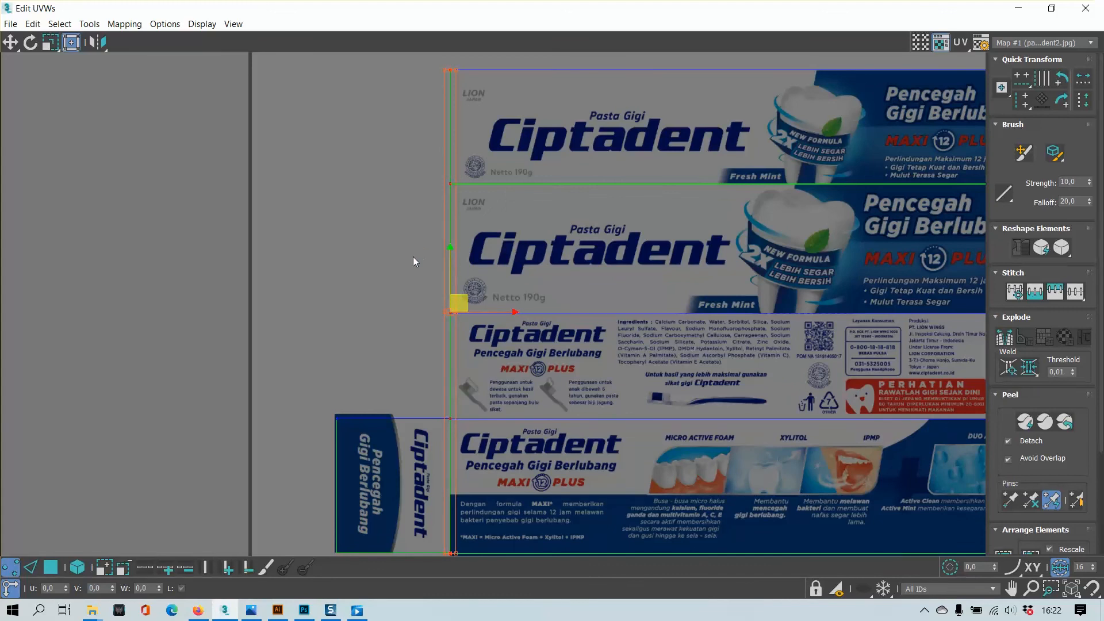
click(406, 278)
- Select the row of UV vertices between the ingredients panel and the blue bottom panel and flatten it into one horizontal line
scroll(406, 278, down, 3)
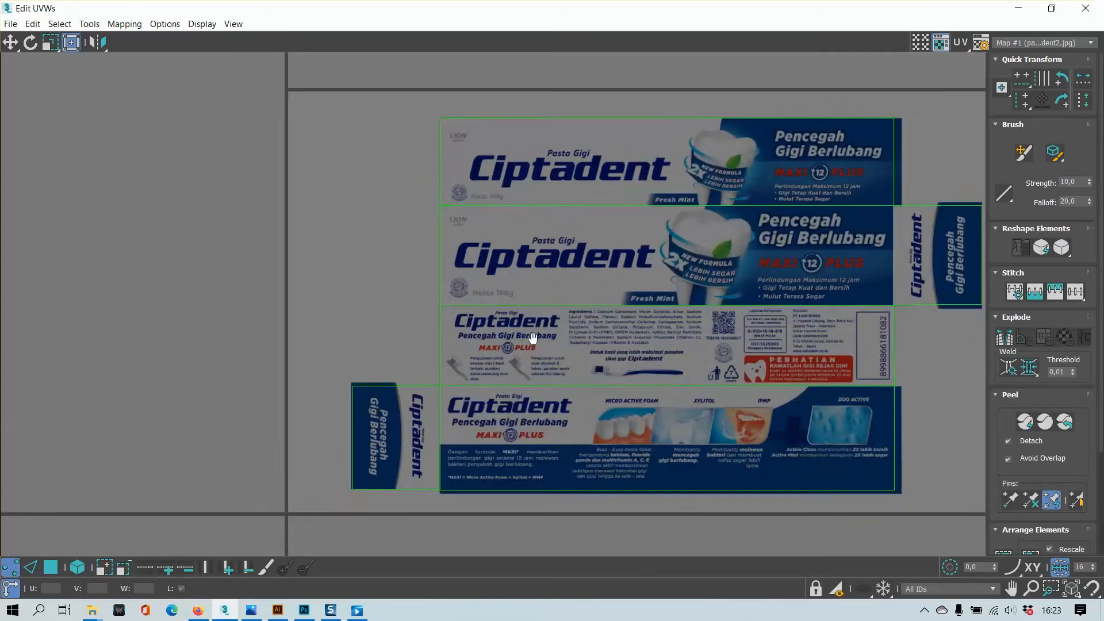
middle_drag(406, 278, 293, 237)
drag(829, 358, 829, 358)
scroll(817, 350, up, 2)
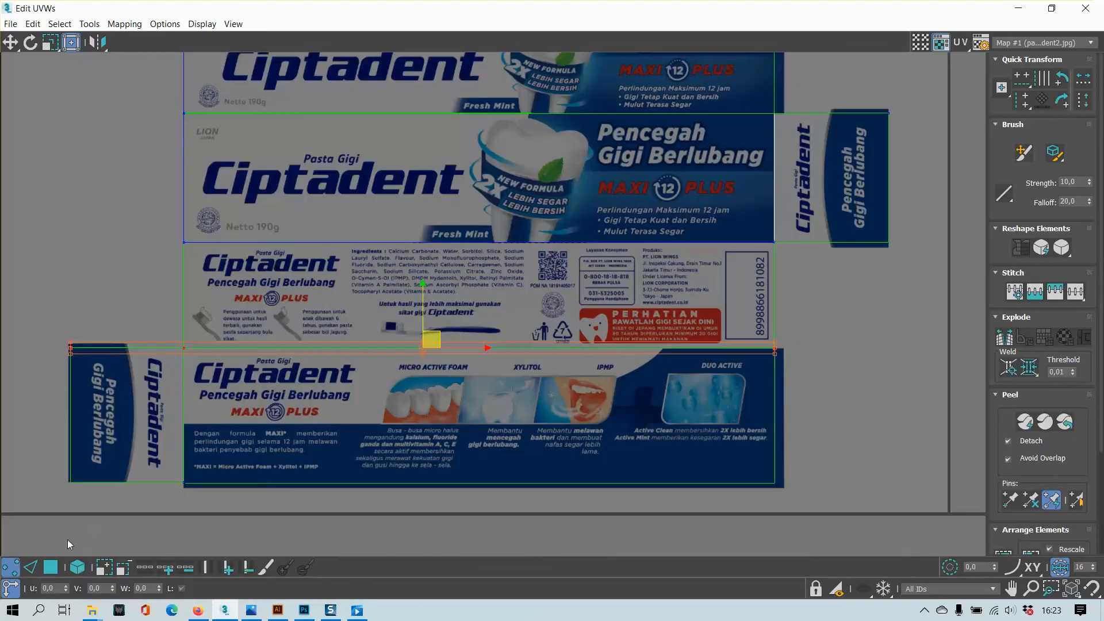
scroll(790, 350, up, 6)
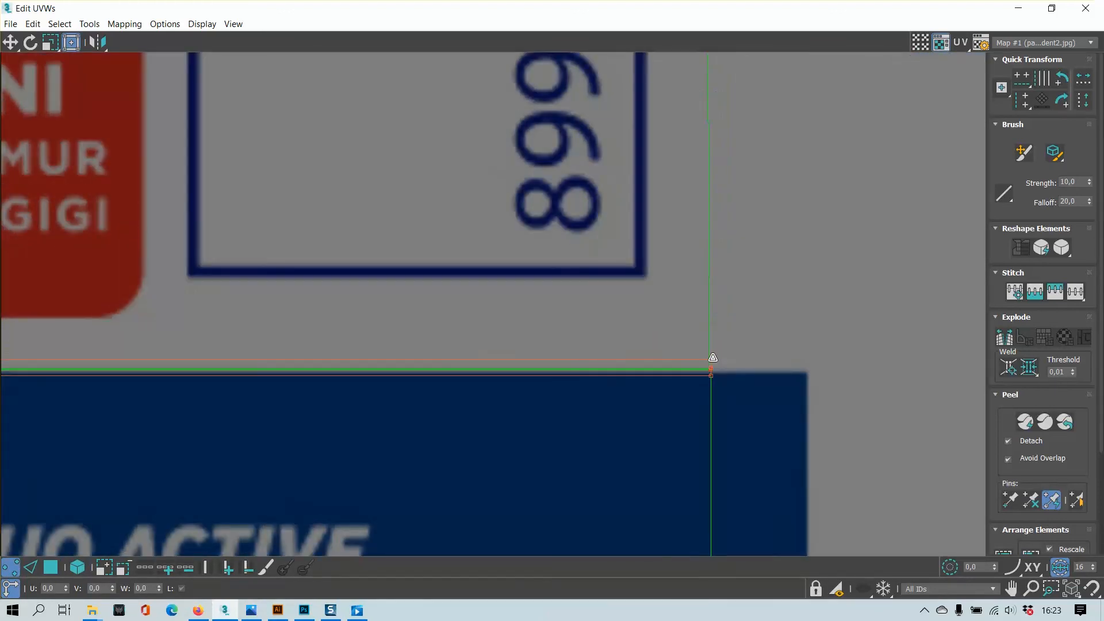
drag(713, 359, 710, 366)
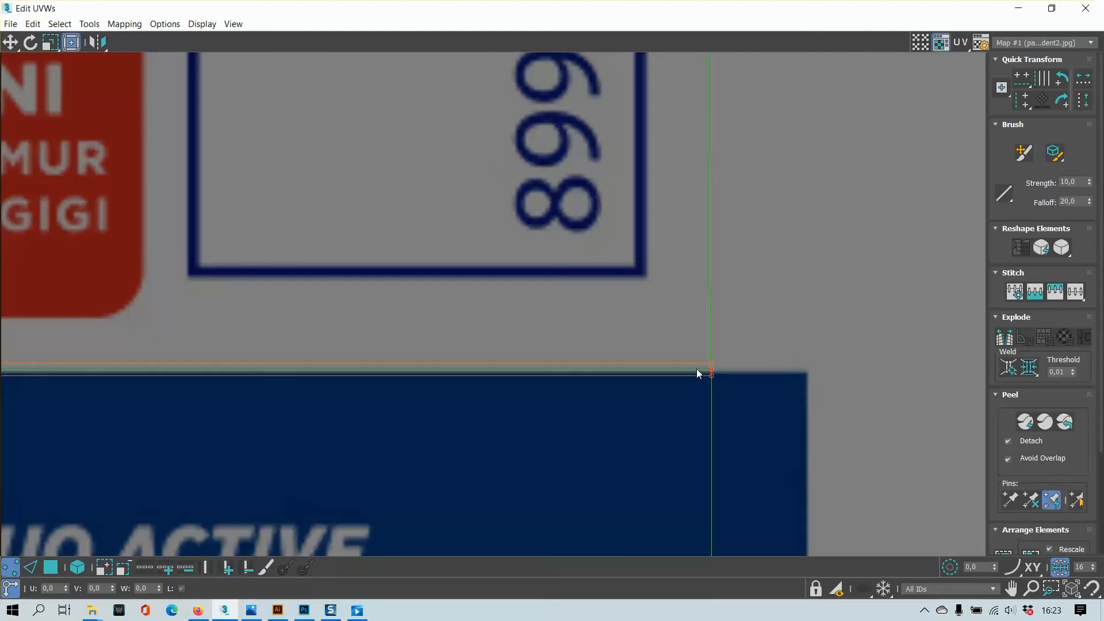
- Move the flattened vertex row down onto the border between the ingredients panel and bottom panel artwork, and close the UV editor
scroll(535, 362, down, 4)
middle_drag(290, 312, 618, 327)
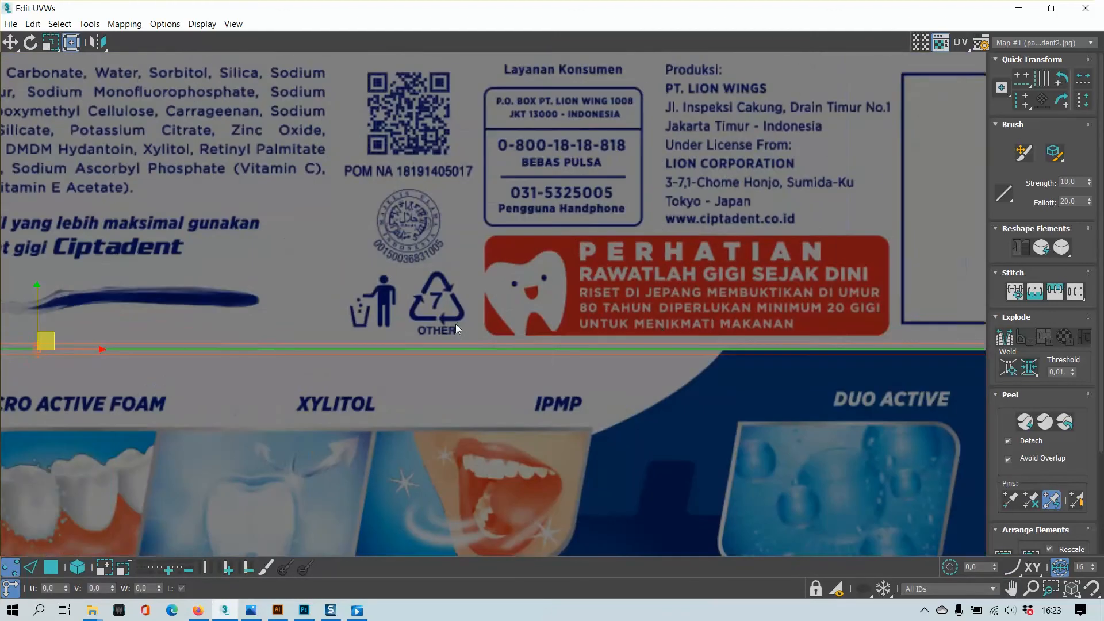
middle_drag(269, 335, 638, 350)
scroll(345, 337, down, 3)
middle_drag(349, 332, 708, 329)
click(314, 358)
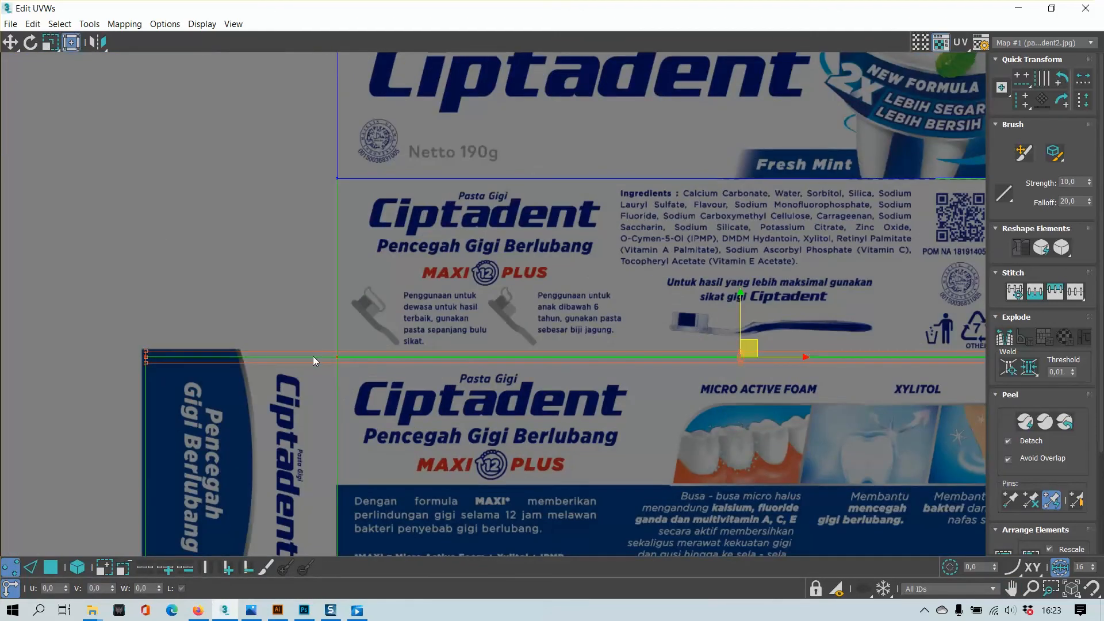
scroll(769, 334, up, 2)
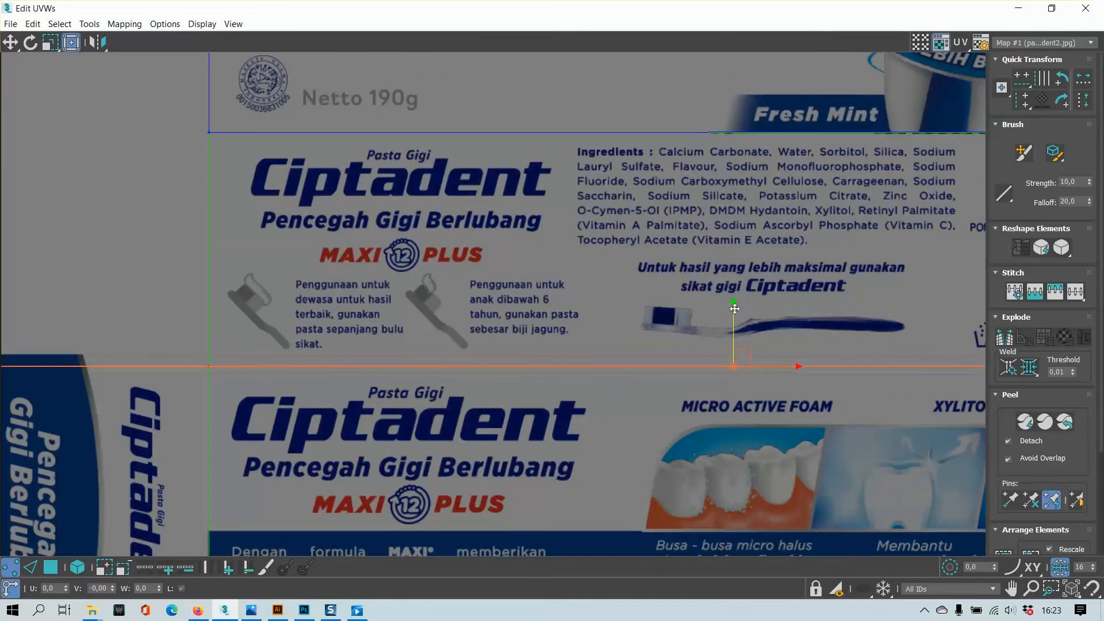
click(630, 259)
drag(610, 8, 423, 153)
click(670, 96)
click(872, 131)
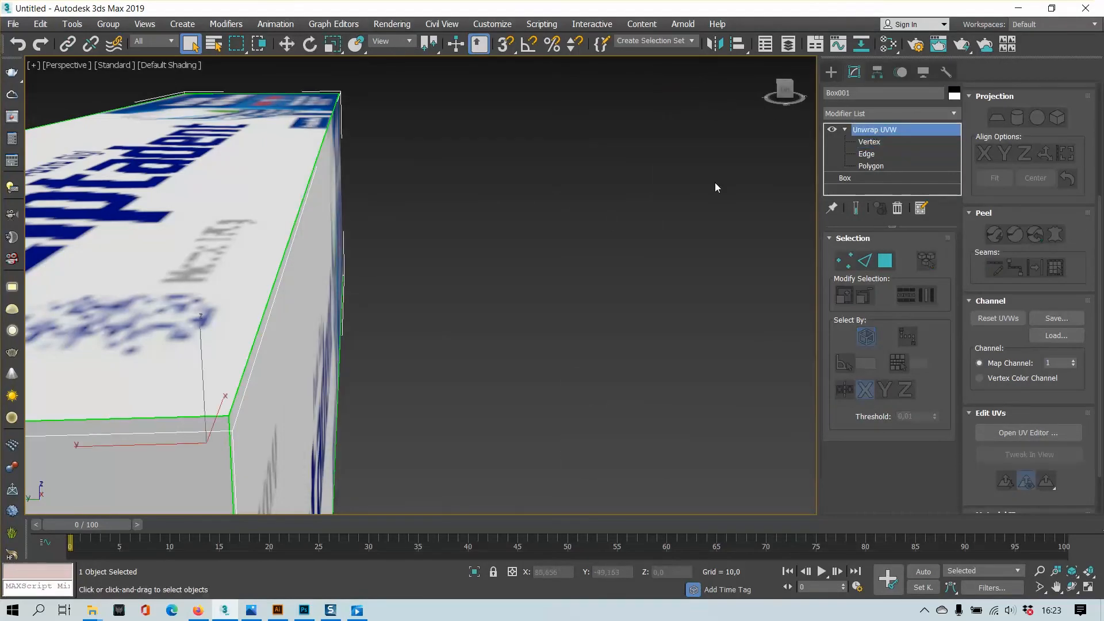
- Frame the whole textured box in the perspective viewport and turn on the grid
click(599, 228)
scroll(597, 227, down, 5)
alt+middle_drag(596, 227, 517, 240)
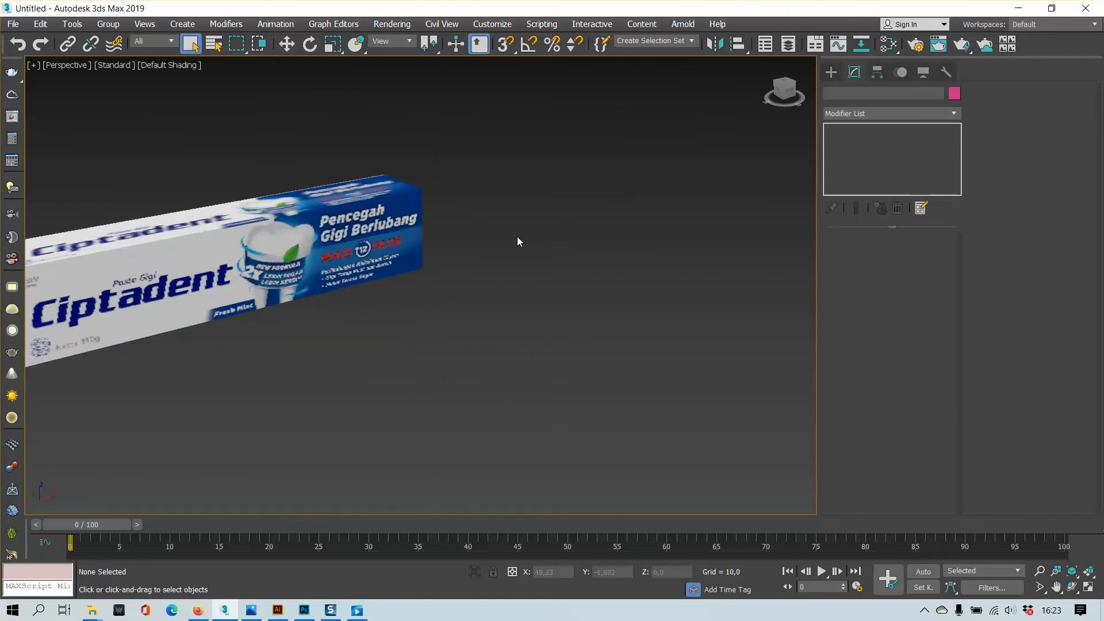
click(339, 227)
key(z)
alt+middle_drag(339, 227, 465, 257)
key(g)
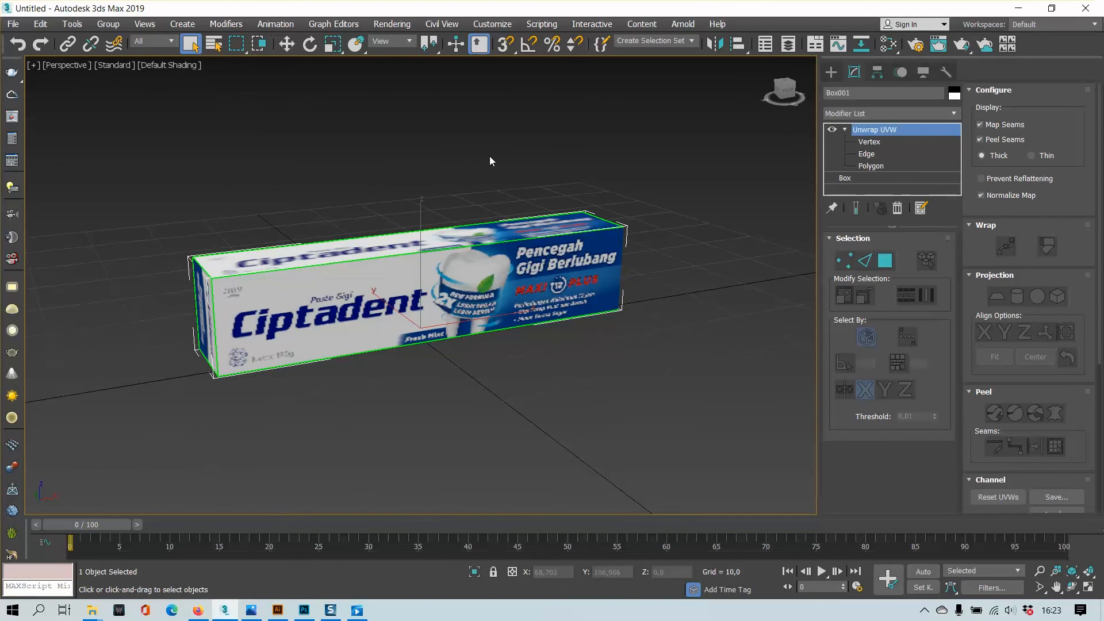
- Examine the texture along the top face's rear edge, close to the blue end of the box
click(491, 161)
alt+middle_drag(494, 219, 658, 304)
scroll(463, 258, up, 3)
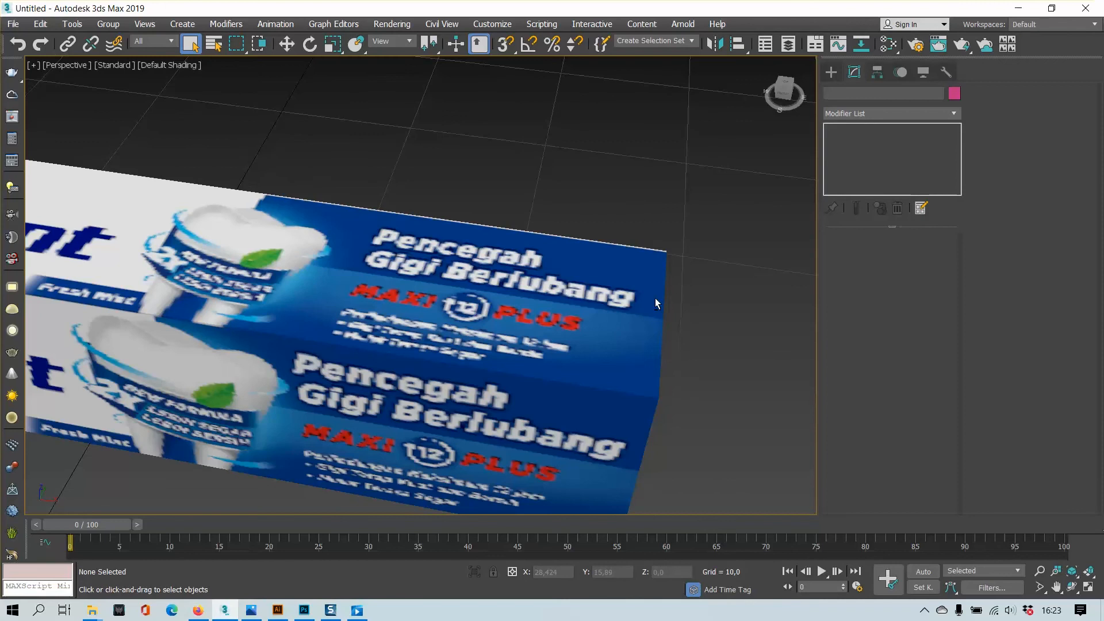
click(638, 257)
scroll(638, 257, up, 4)
alt+middle_drag(640, 253, 652, 313)
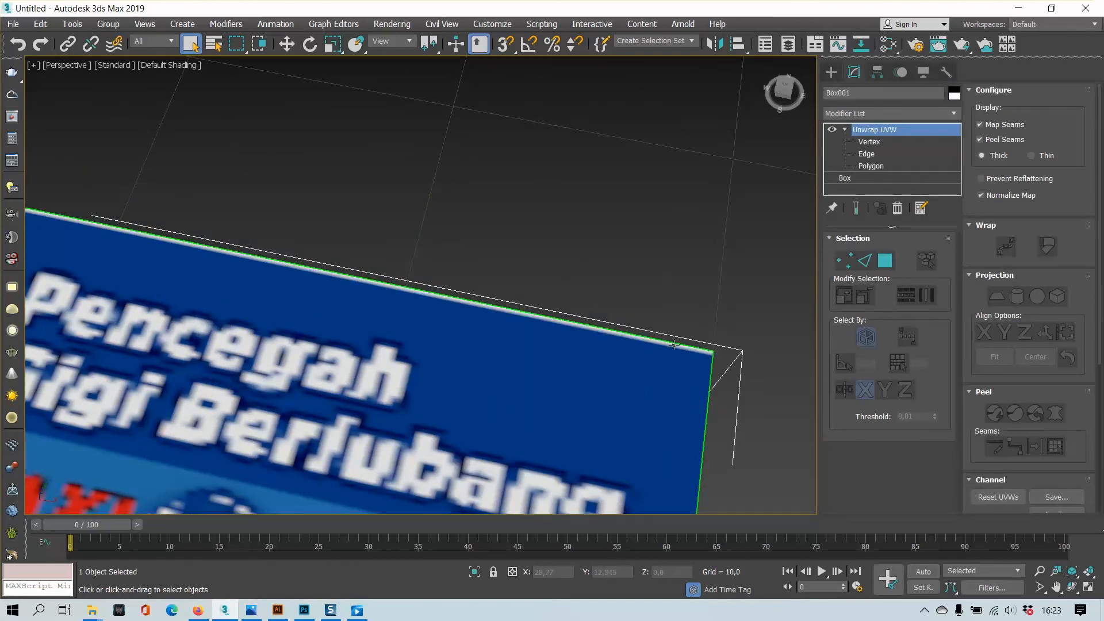
- Reopen the UV editor, check the top panel's upper right UV corner against the artwork, and maximize the editor window
scroll(972, 377, down, 5)
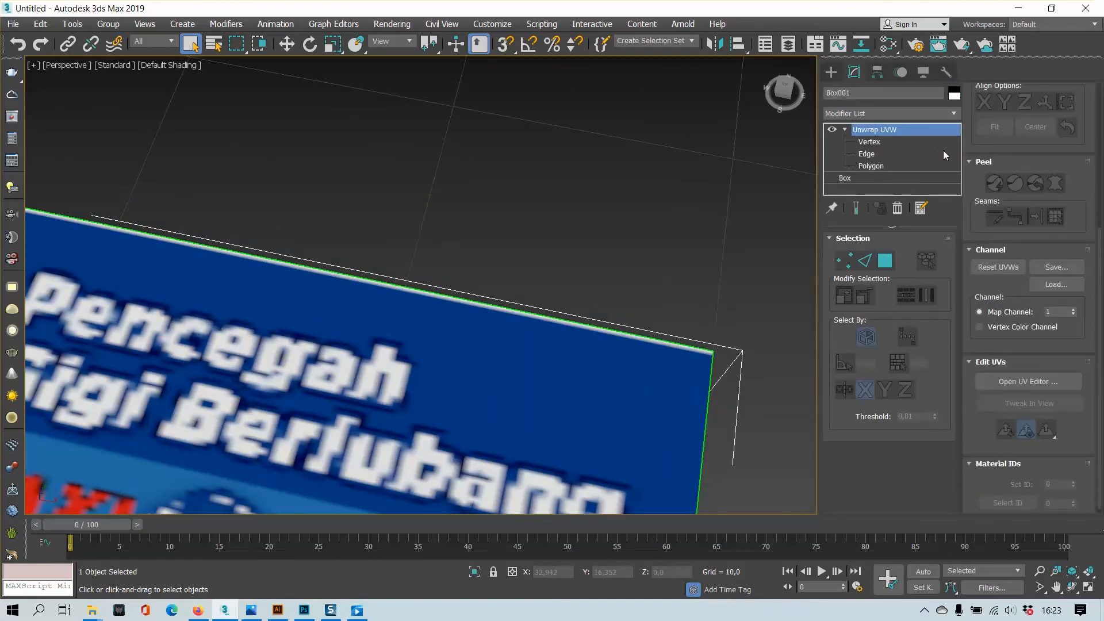
click(1008, 382)
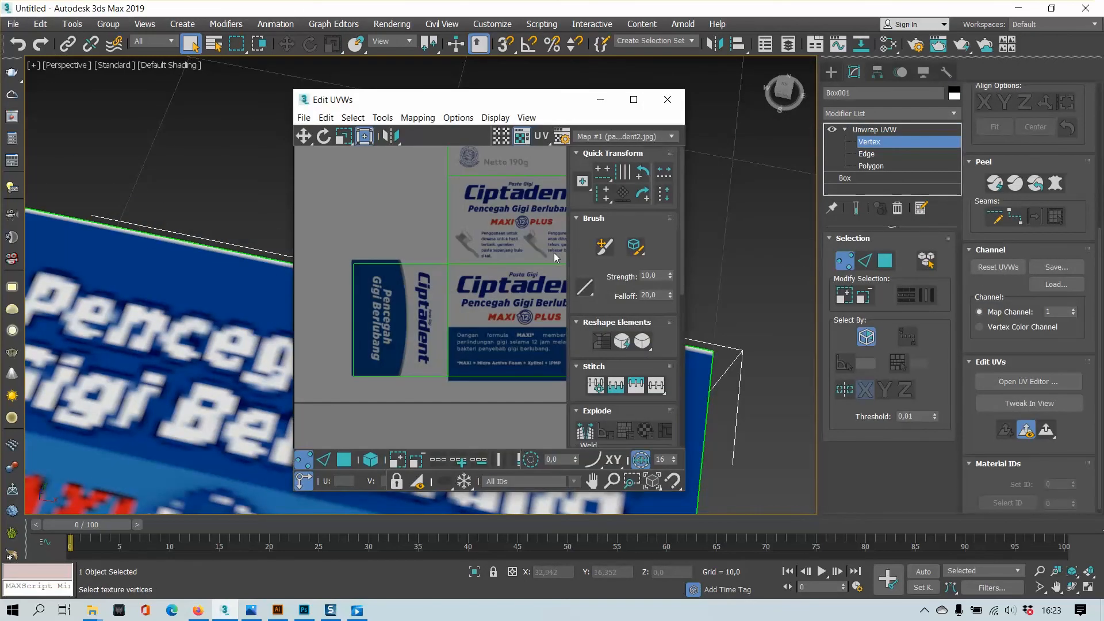
scroll(184, 354, down, 5)
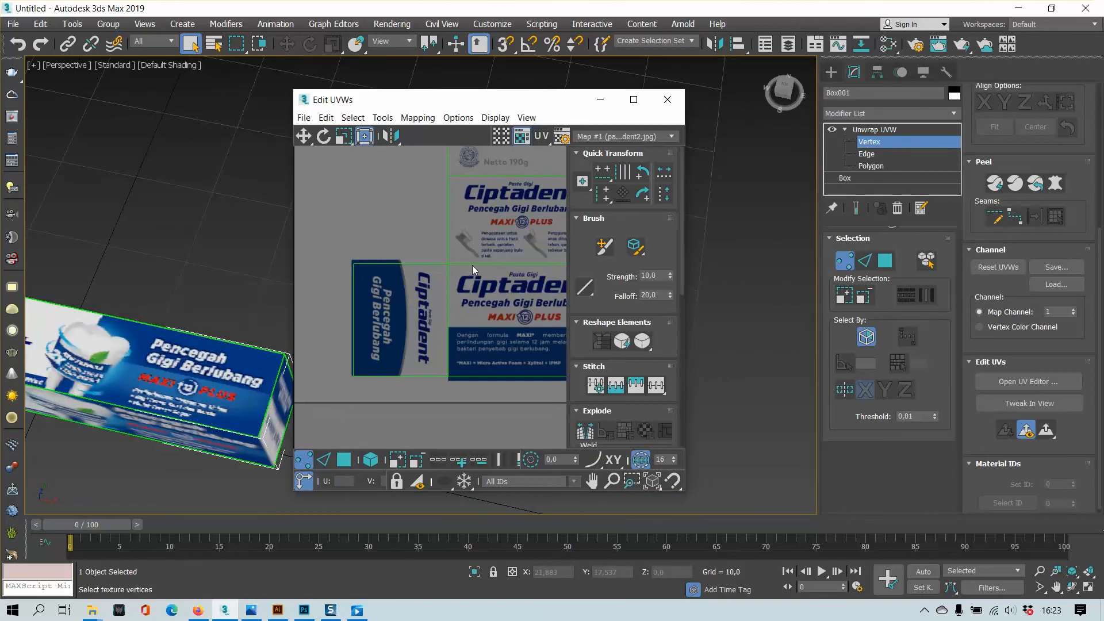
scroll(460, 278, down, 3)
scroll(517, 213, up, 10)
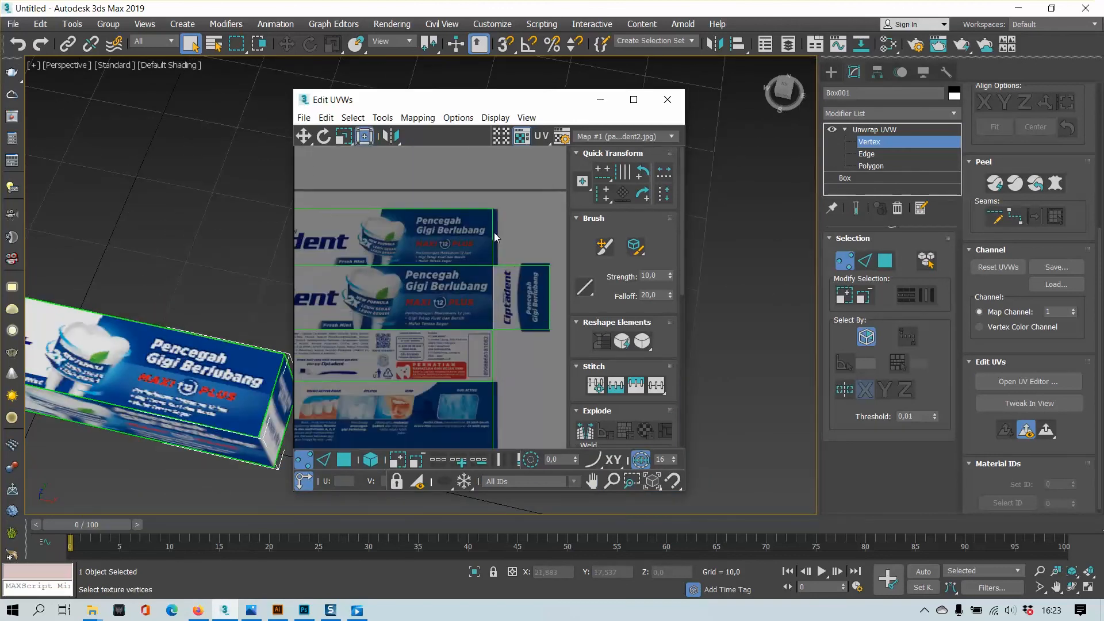
scroll(481, 175, up, 3)
middle_drag(481, 175, 489, 218)
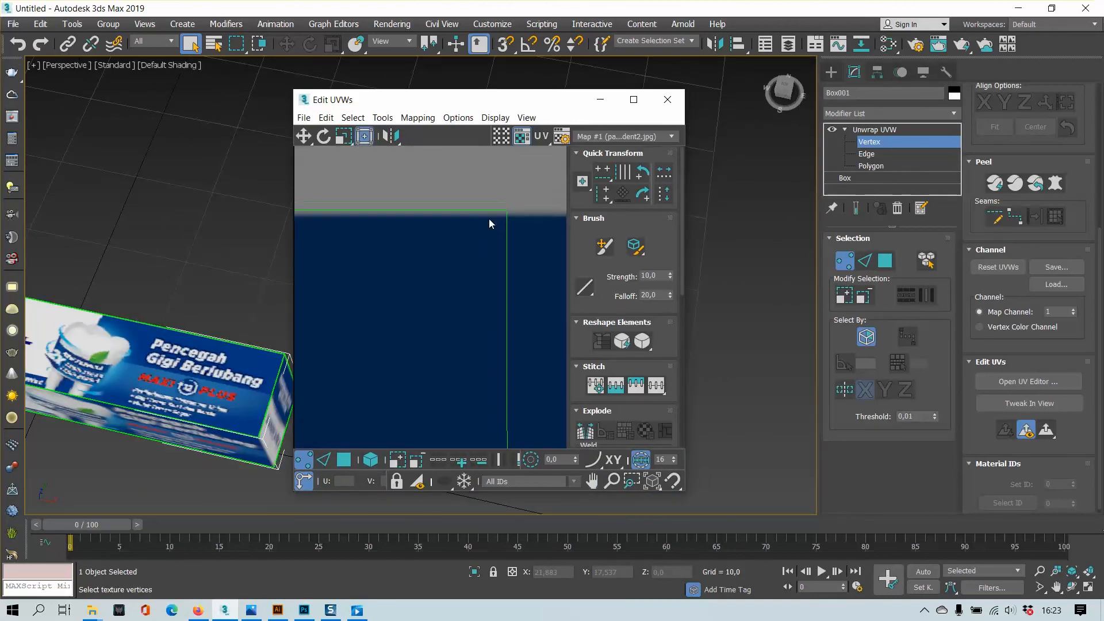
scroll(482, 218, up, 4)
scroll(236, 335, up, 6)
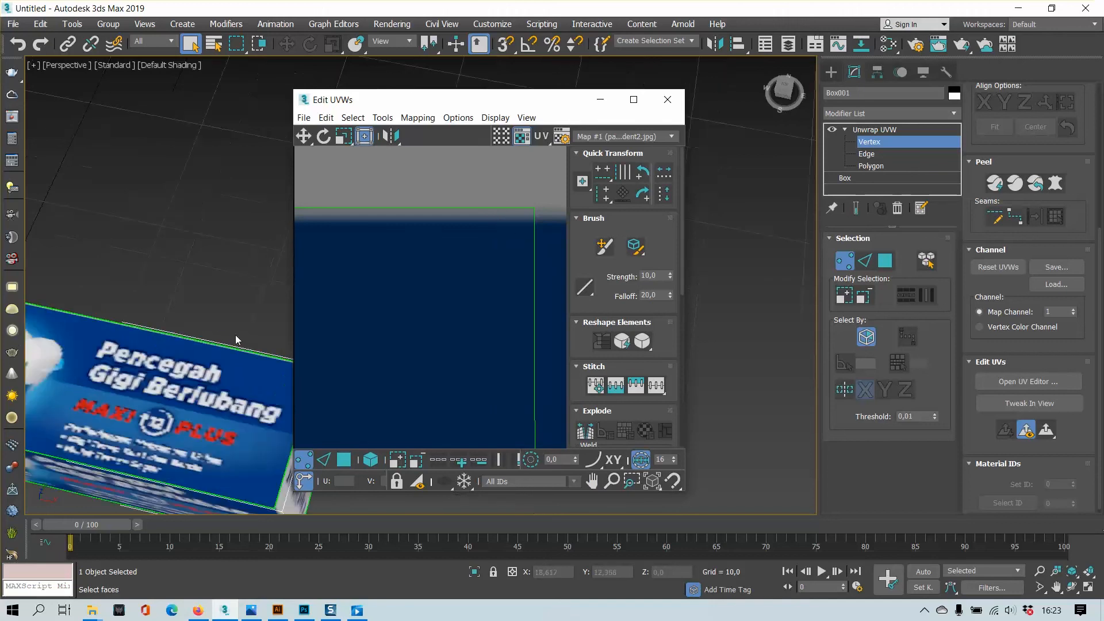
click(635, 101)
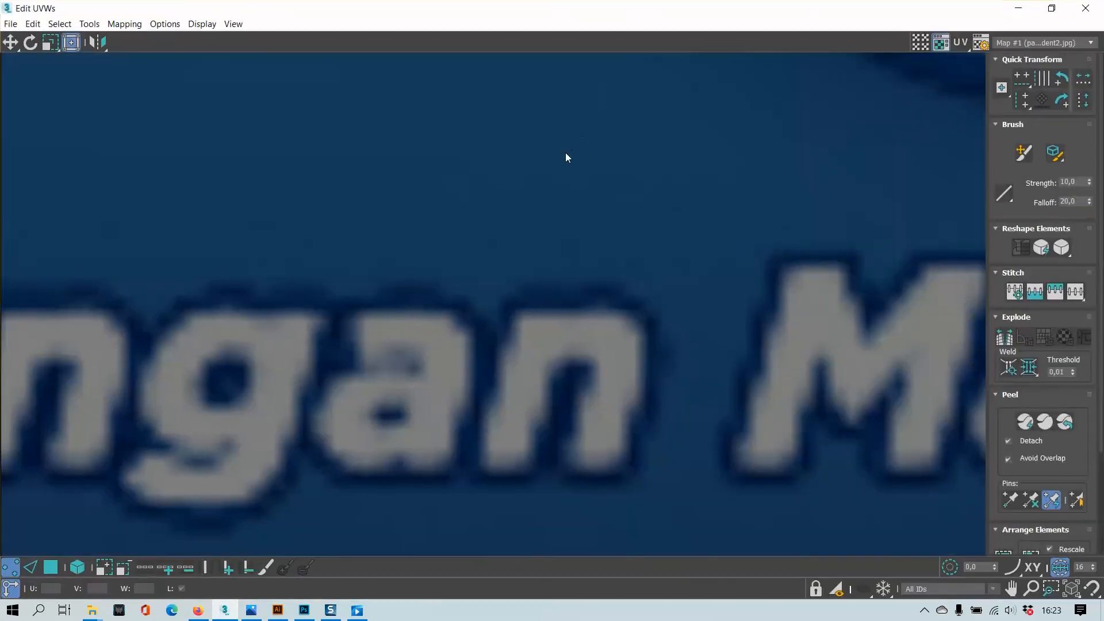
- Move the top panel's upper UV edge slightly down, just inside the upper border of the blue artwork
scroll(558, 152, down, 6)
scroll(561, 298, up, 1)
middle_drag(538, 202, 678, 224)
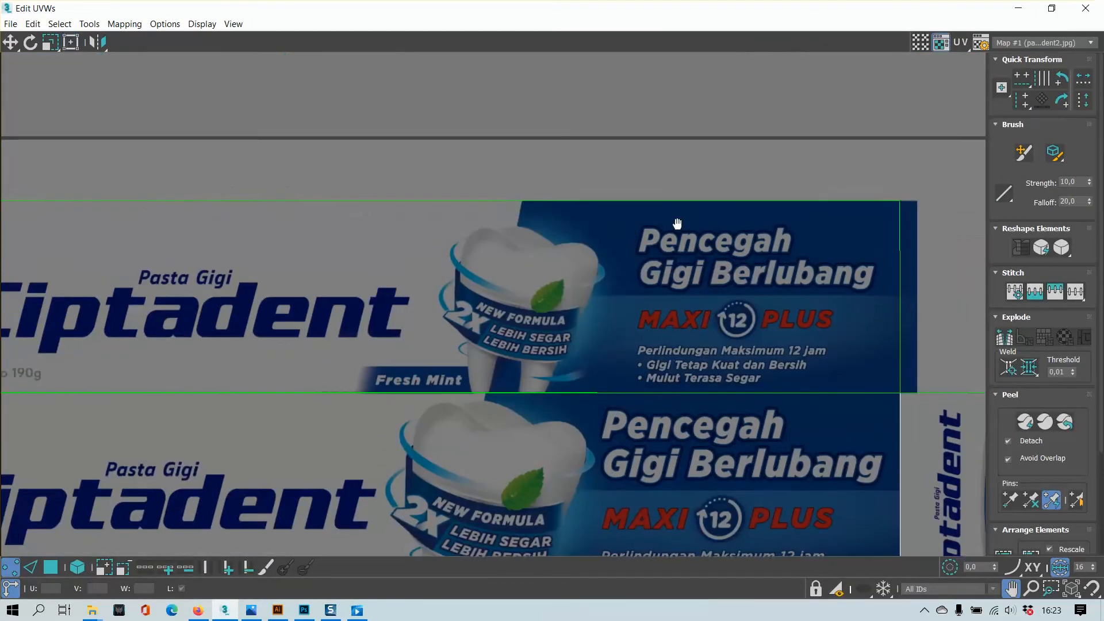
click(30, 567)
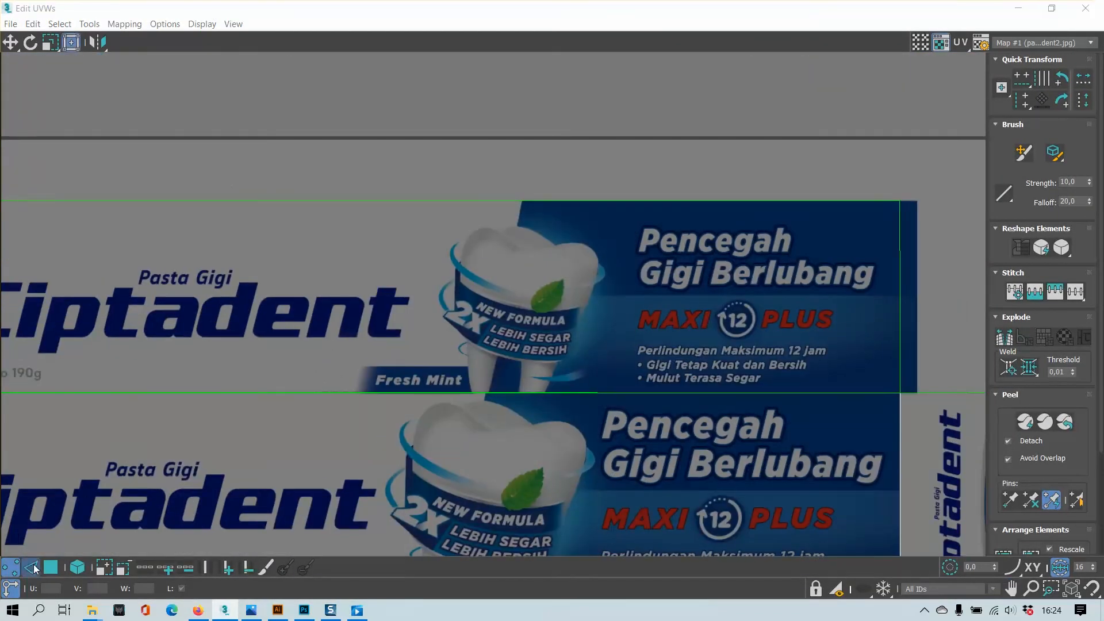
click(552, 198)
scroll(489, 190, up, 5)
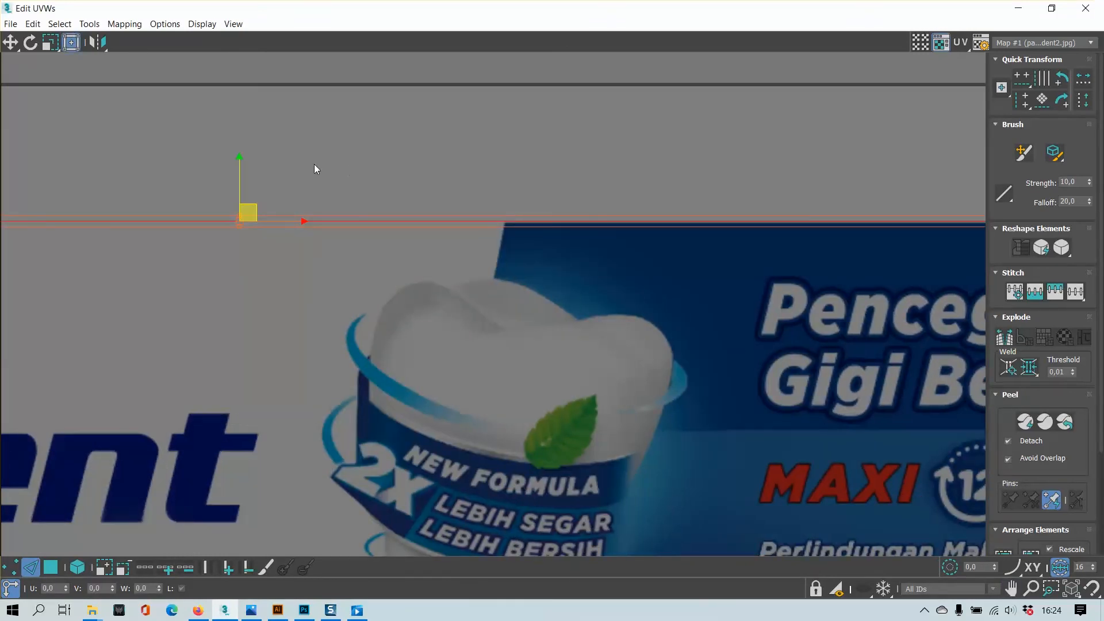
drag(242, 159, 242, 164)
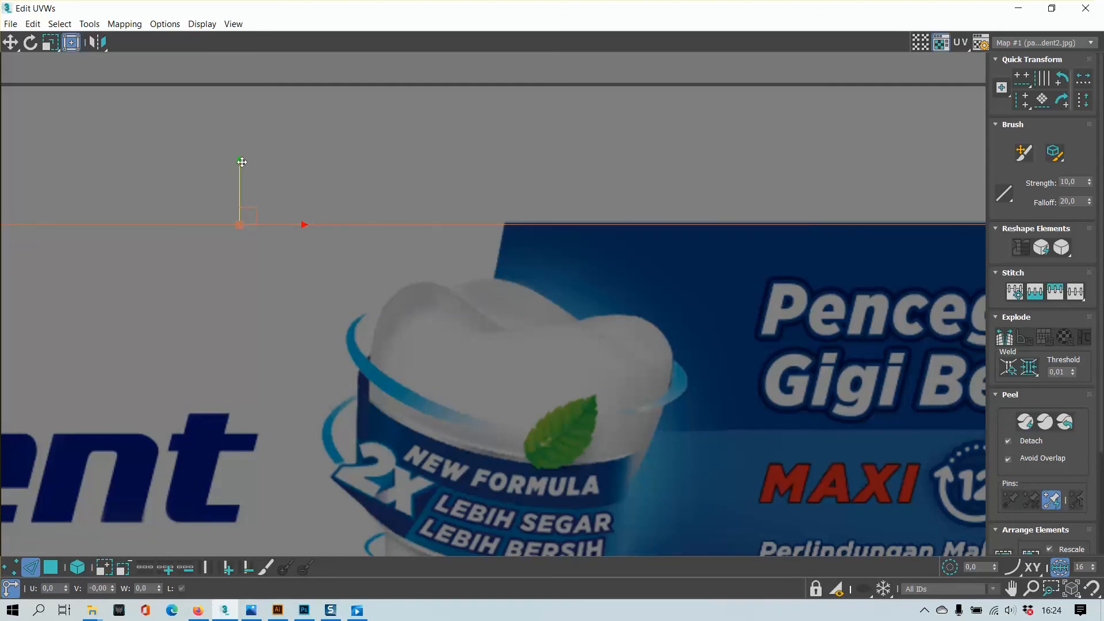
drag(241, 162, 242, 168)
- Restore the UV editor to a smaller window, check the box's top rear corner in the viewport, and close the editor
drag(467, 7, 805, 189)
middle_drag(359, 369, 385, 275)
scroll(356, 329, up, 5)
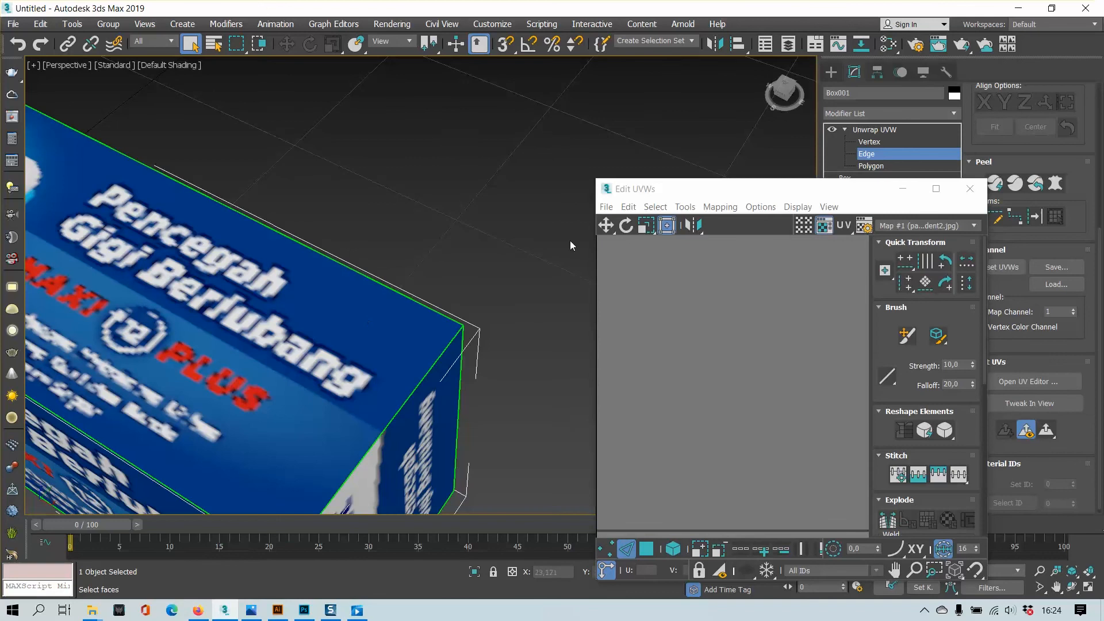
click(897, 131)
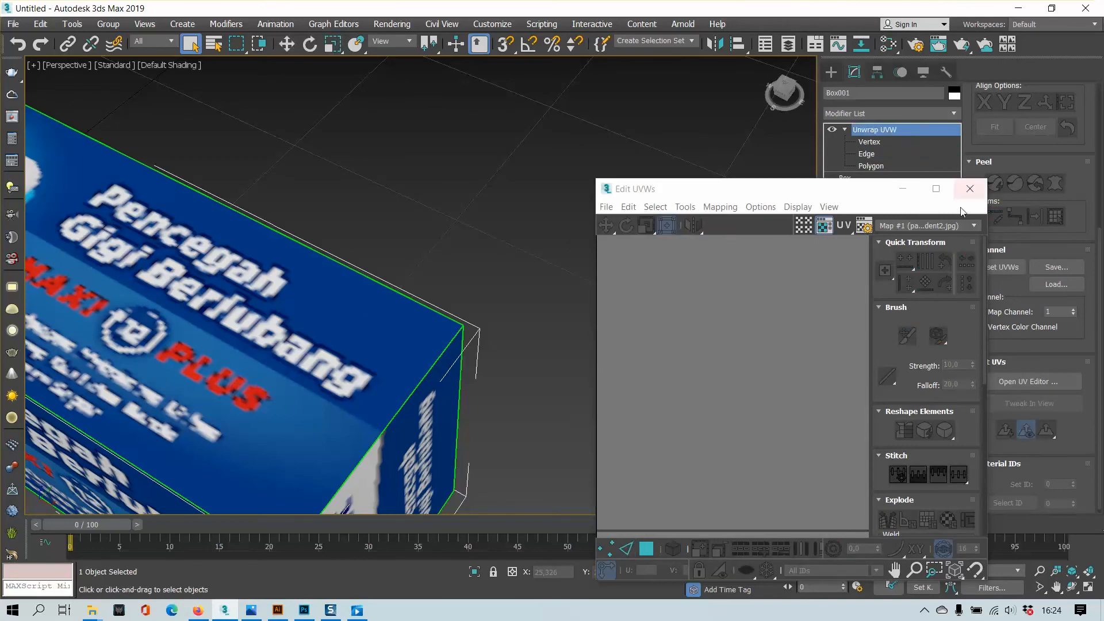
click(971, 188)
- Inspect the textured box as a whole and switch to the video player to view the reference Ciptadent_30s alt
click(626, 214)
alt+middle_drag(625, 214, 402, 247)
scroll(525, 261, down, 5)
scroll(514, 206, up, 4)
scroll(515, 205, down, 3)
click(513, 242)
click(357, 610)
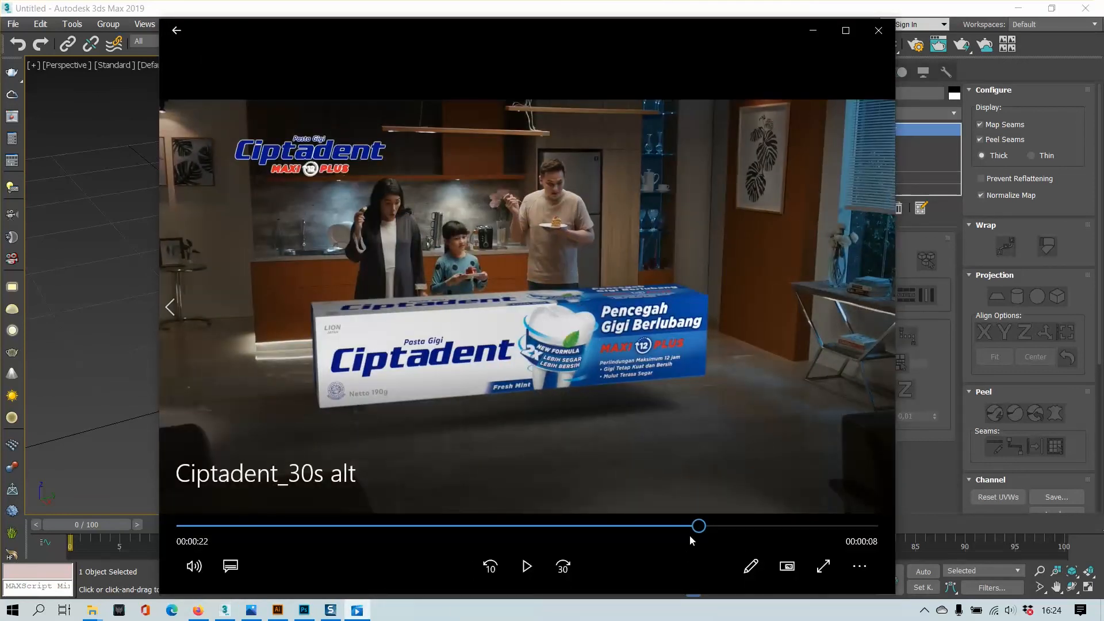
- Switch to File Explorer, open the Preview folder inside CIPTADENT NINJA, and show its contents as large thumbnails
mouse_move(688, 526)
mouse_down()
mouse_move(676, 526)
mouse_move(692, 526)
mouse_up()
mouse_move(92, 610)
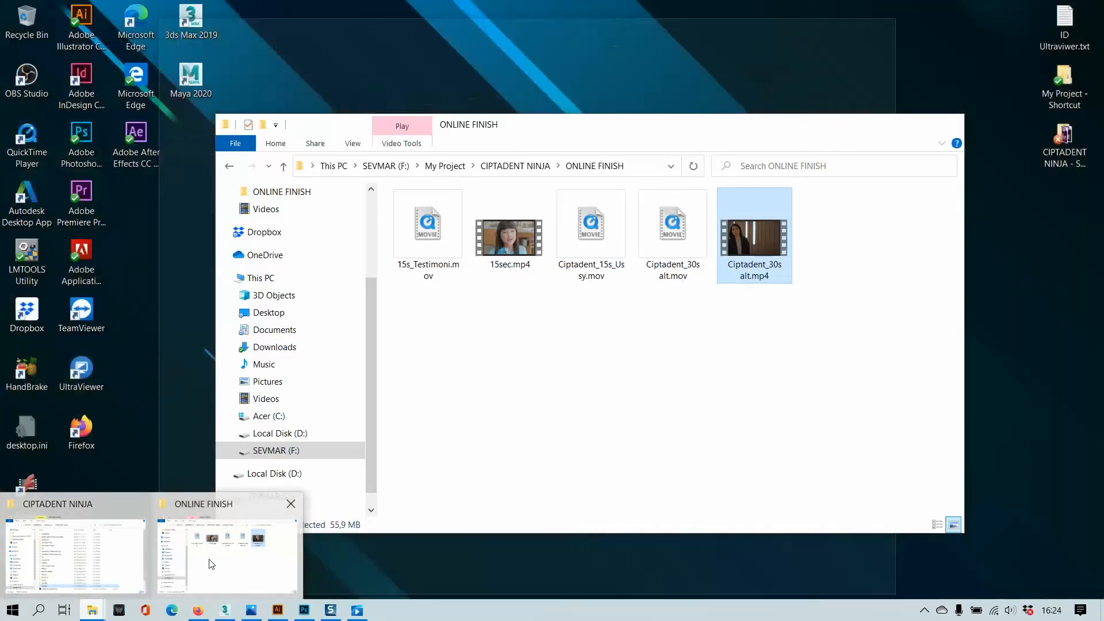
click(210, 564)
click(524, 168)
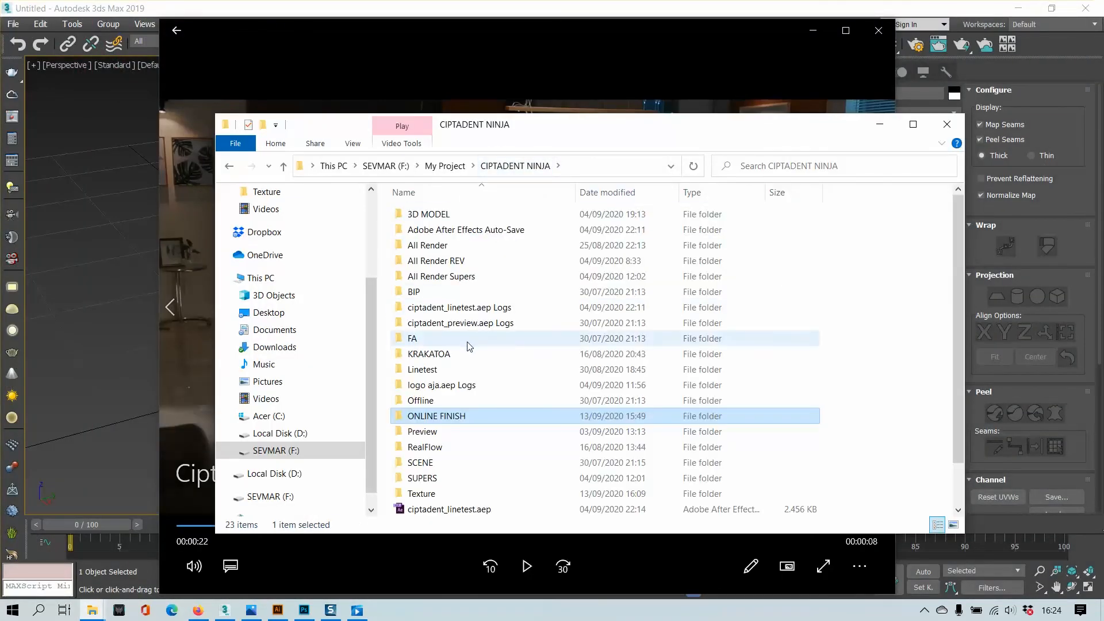
click(461, 432)
double_click(460, 433)
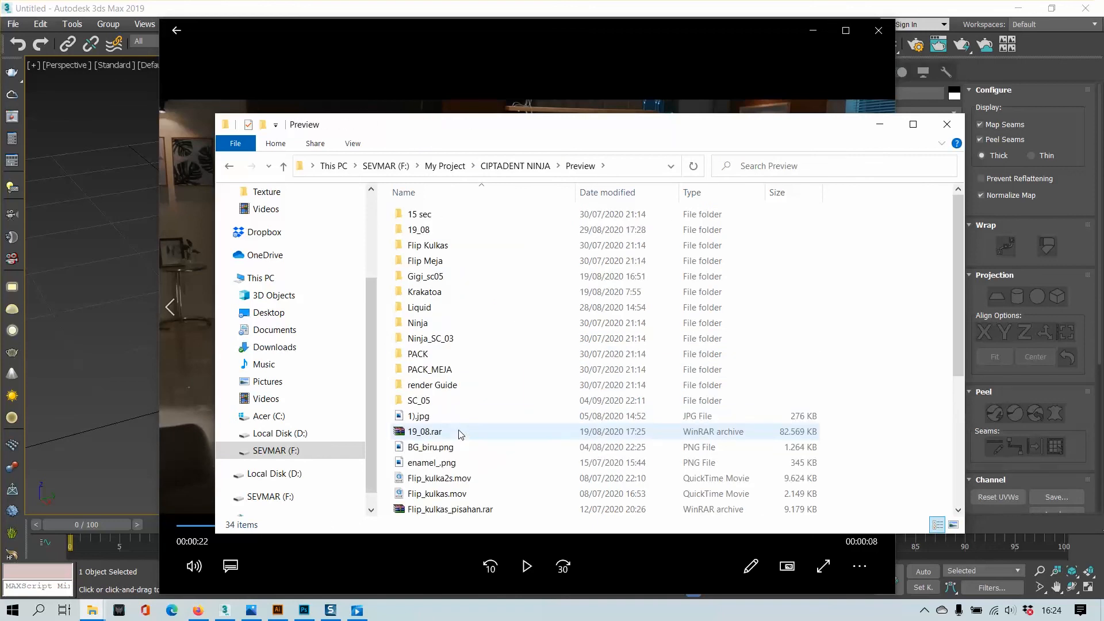
click(954, 526)
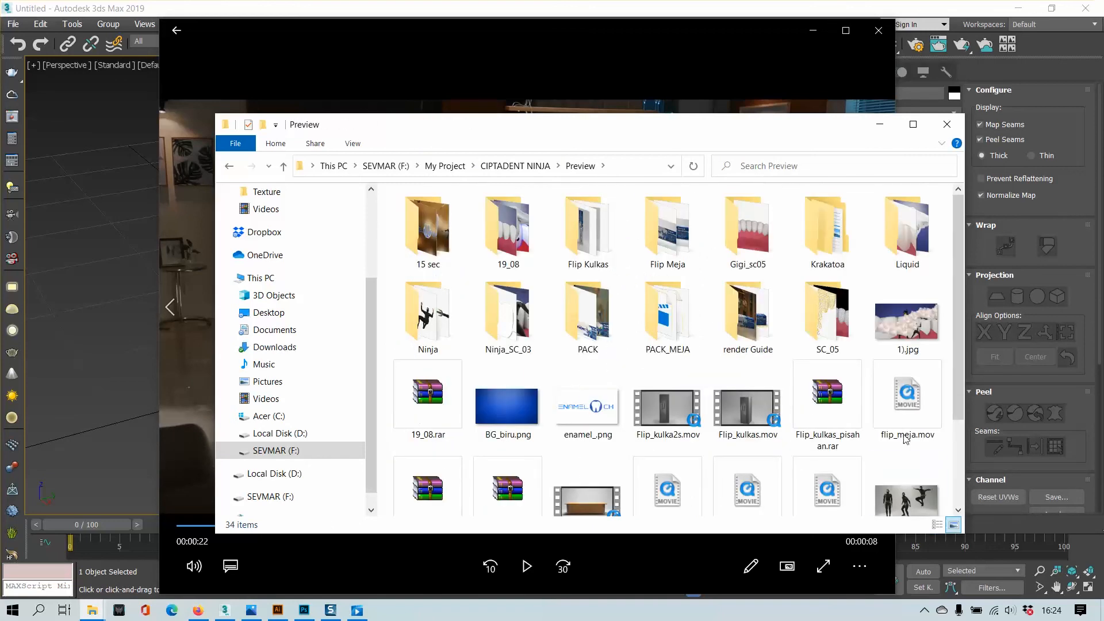
- Find pack01_.png in the Preview folder, open it in Photos to examine the rendered toothpaste box, and close the image
scroll(850, 355, down, 2)
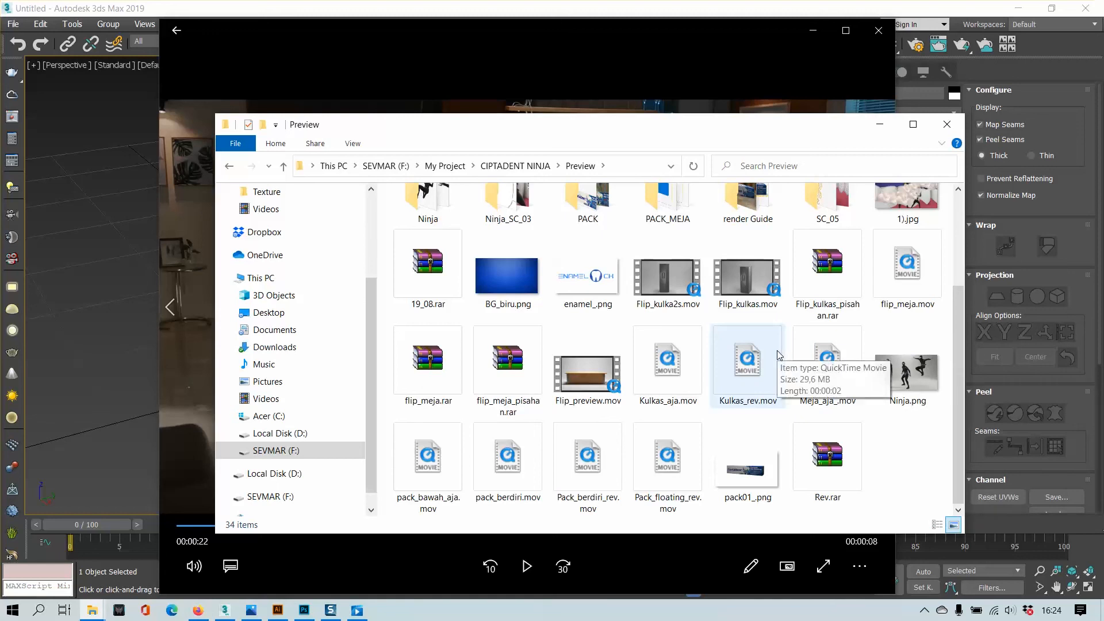
scroll(780, 355, up, 2)
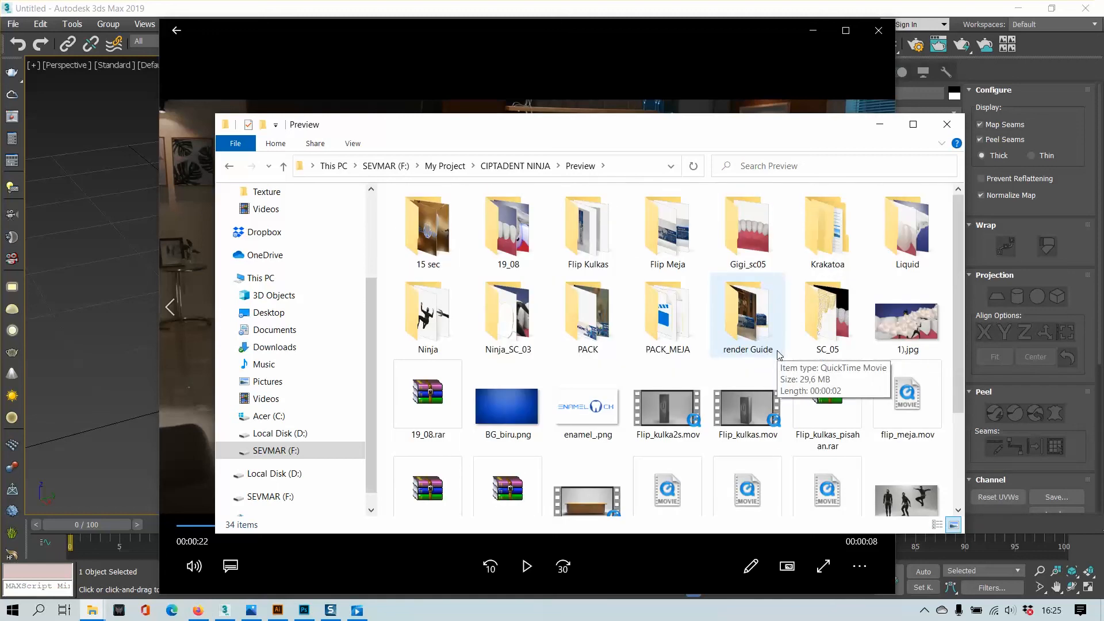
click(687, 323)
key(p)
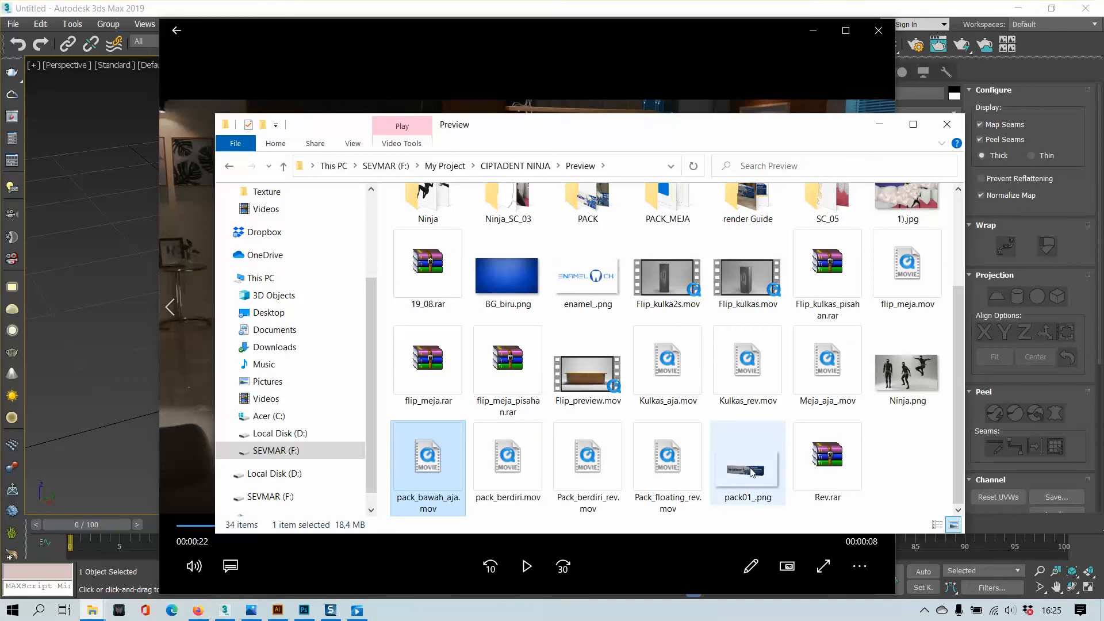
click(598, 372)
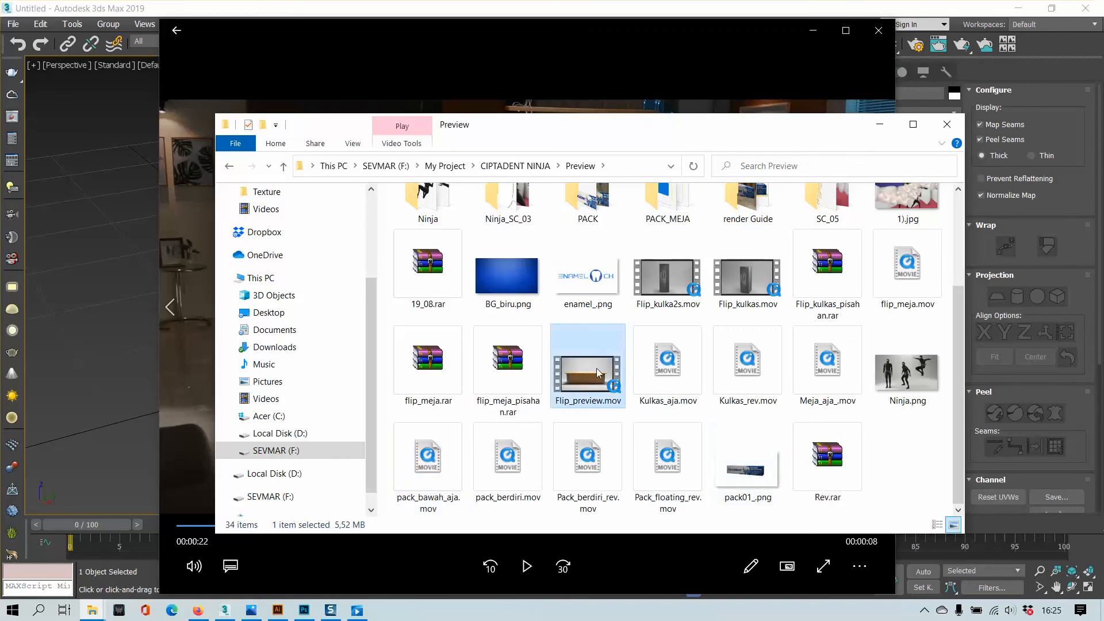
double_click(769, 485)
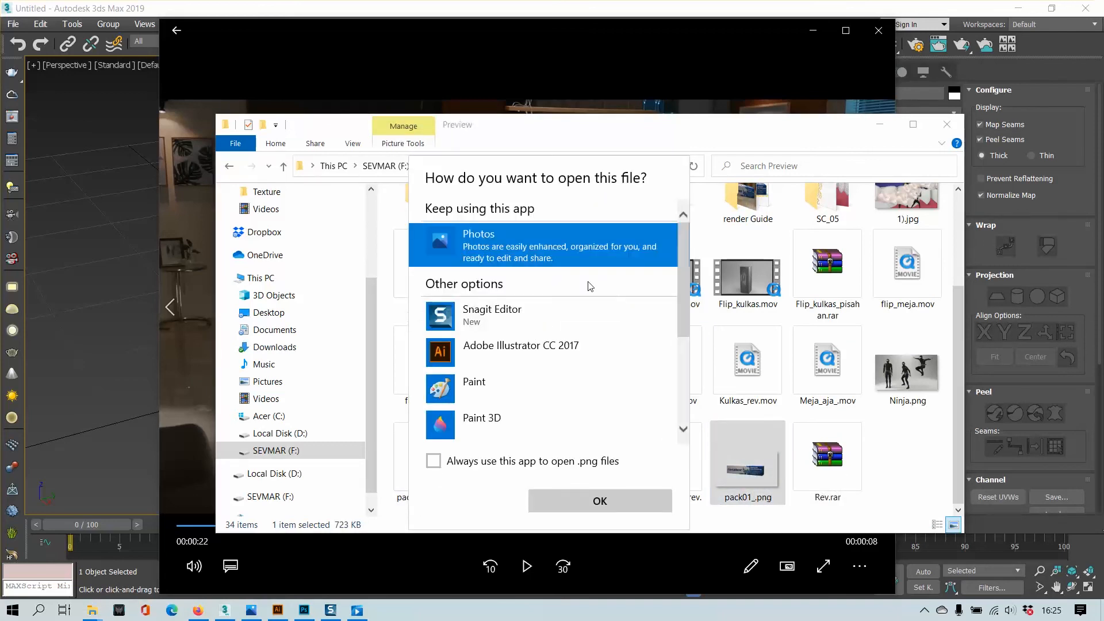
double_click(572, 260)
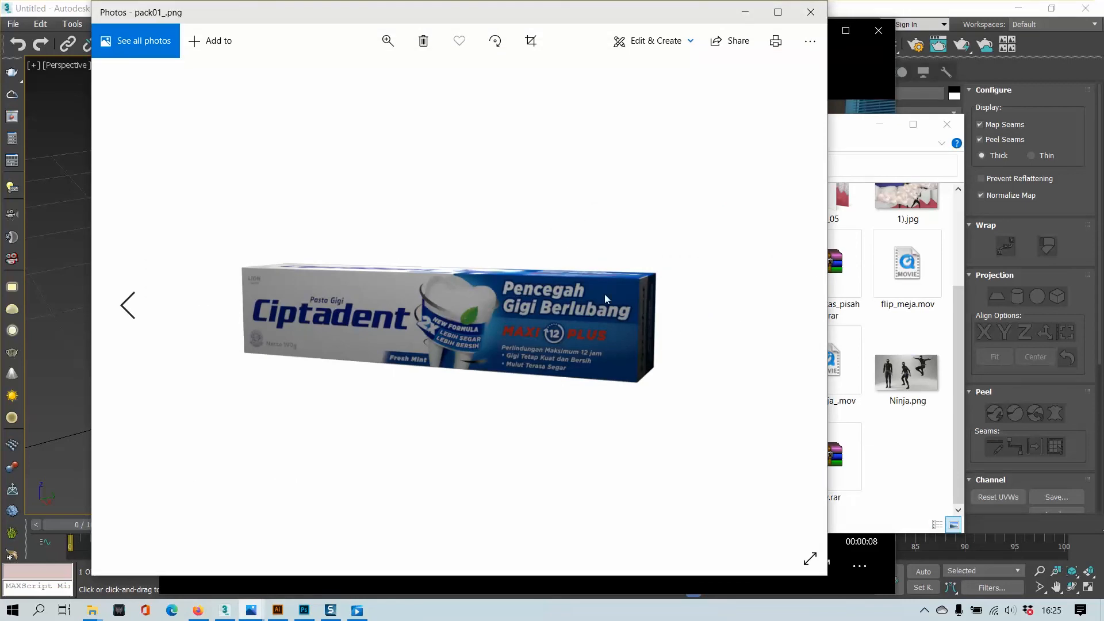
click(816, 18)
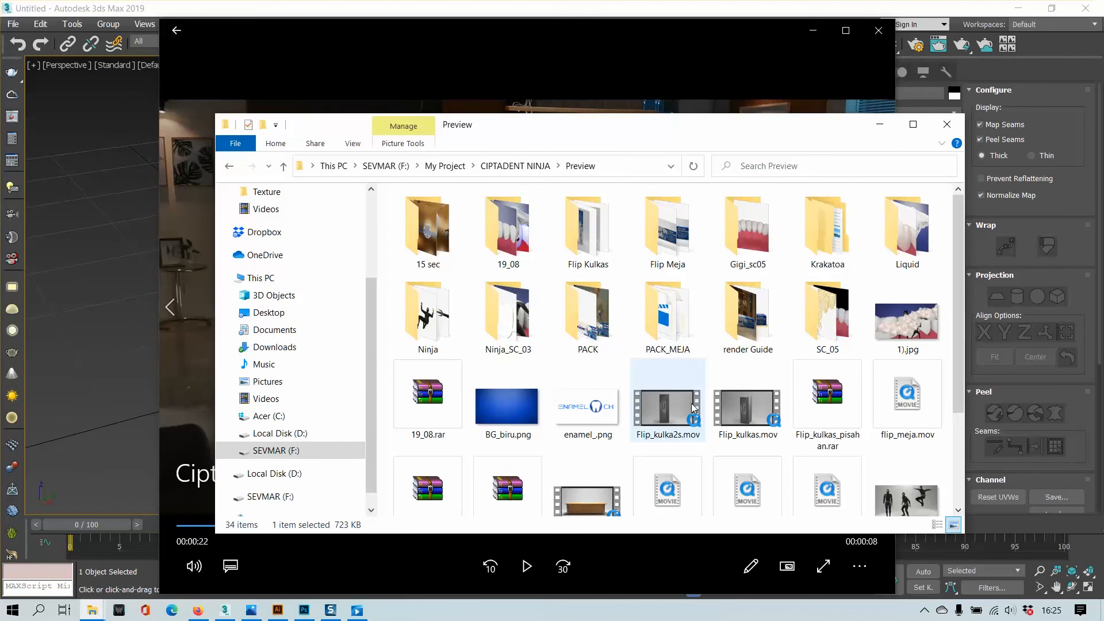
- Return to the reference video and compare the kitchen island shot at 21 seconds with the floating toothpaste box at 22 seconds
click(676, 51)
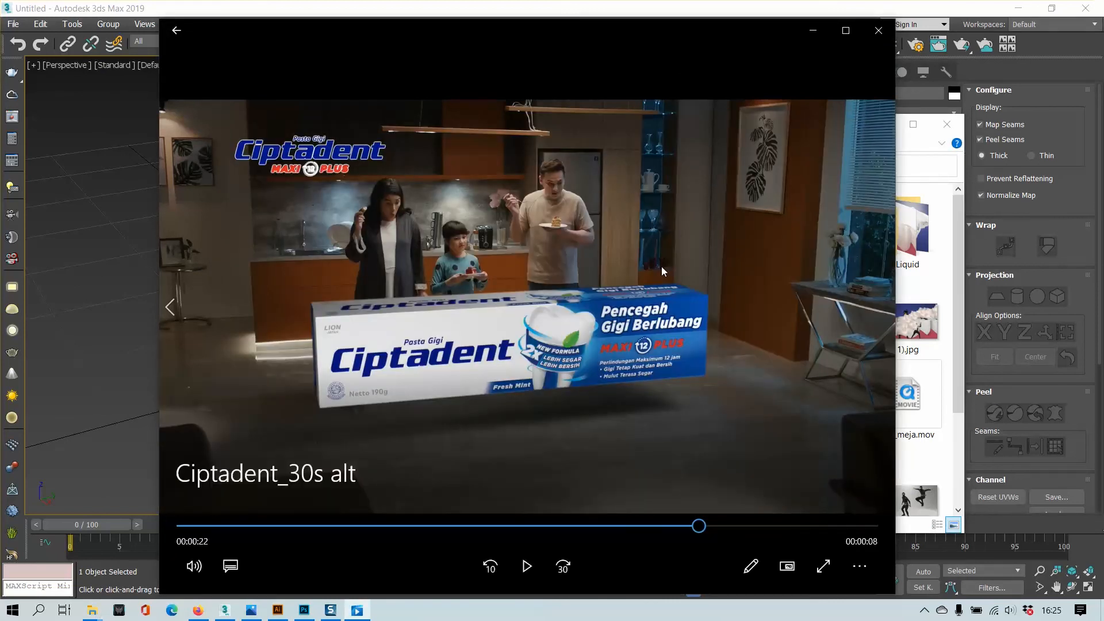
drag(697, 531, 665, 533)
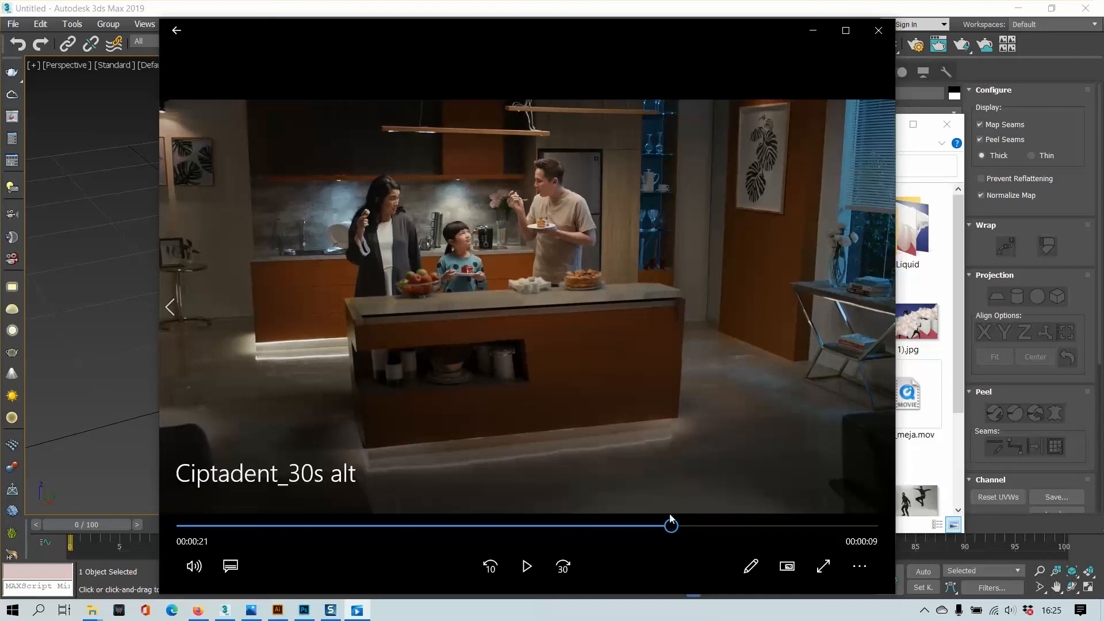
drag(677, 530, 702, 533)
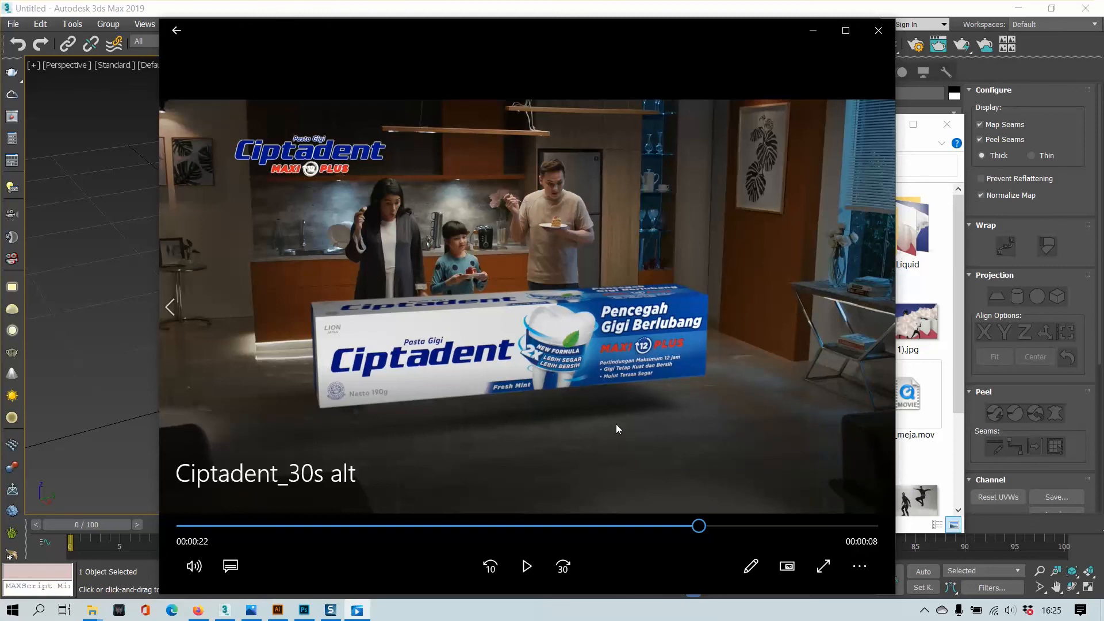
- Rewind the reference video to the tooth animation at about 12 seconds, play the ninja sequence briefly, and pause it
drag(696, 526, 458, 526)
click(528, 566)
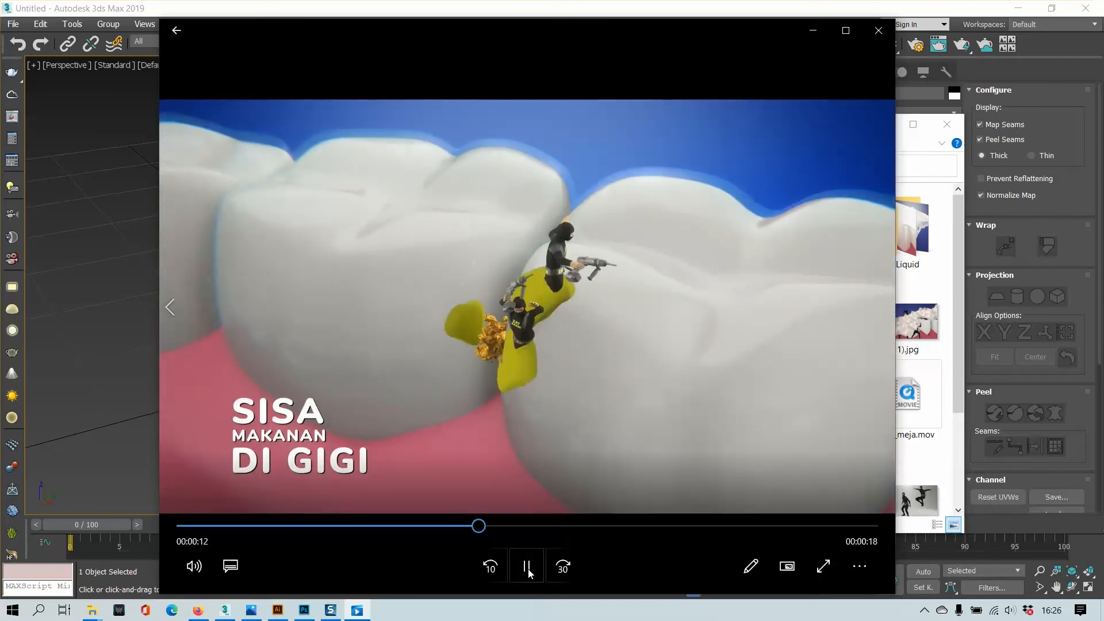
click(527, 566)
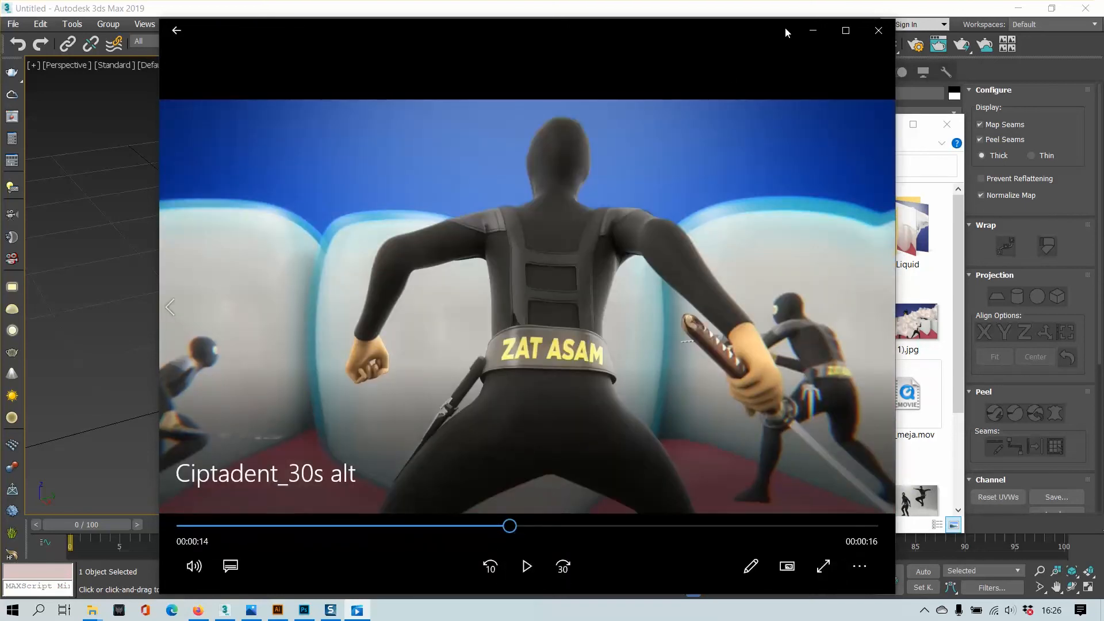
- Minimize the video player and File Explorer, return to 3ds Max, and deselect the textured toothpaste box
click(808, 39)
click(880, 123)
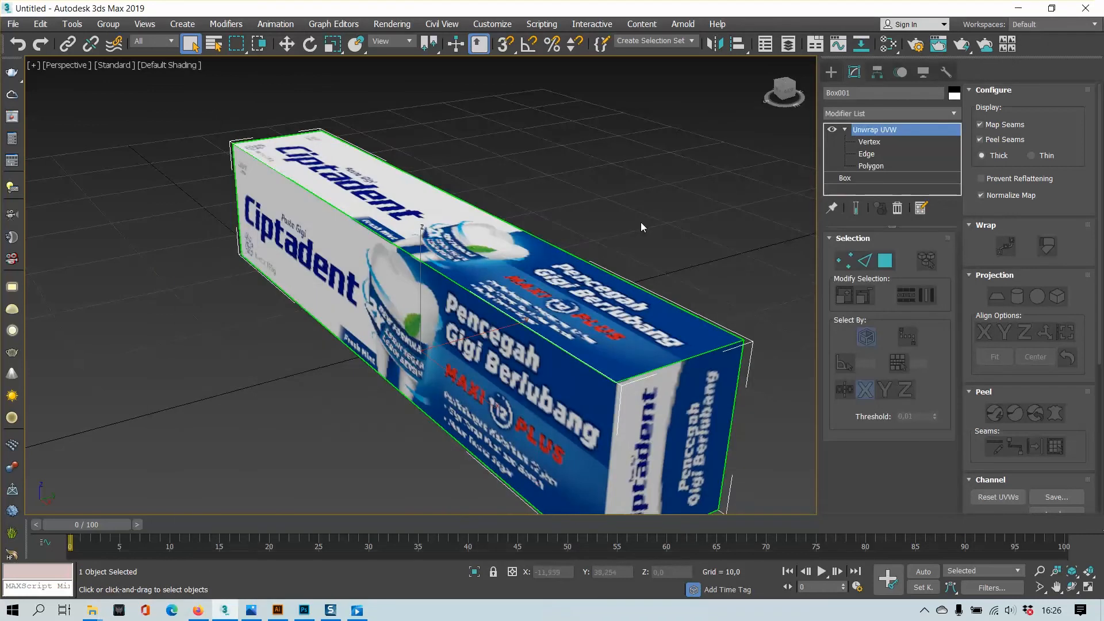
click(668, 188)
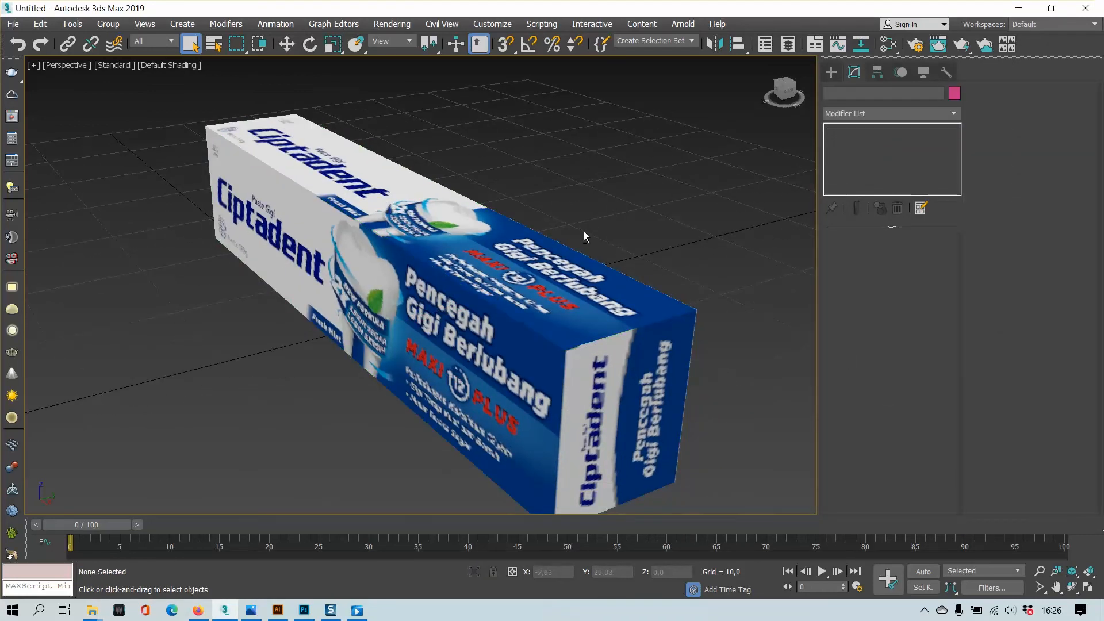